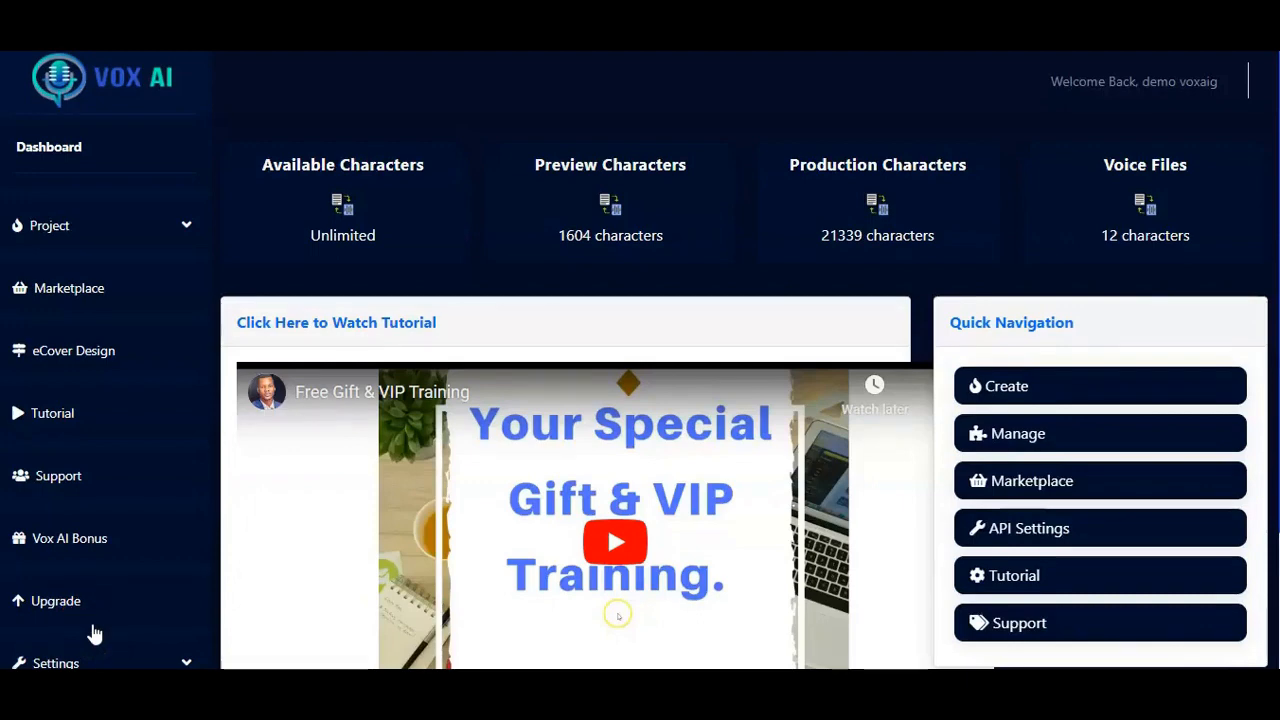
Step: Create an Audiobook project titled "Taking Control of your Market" with the author's name and the keywords marketing, promote, opportunity, intent
click(102, 628)
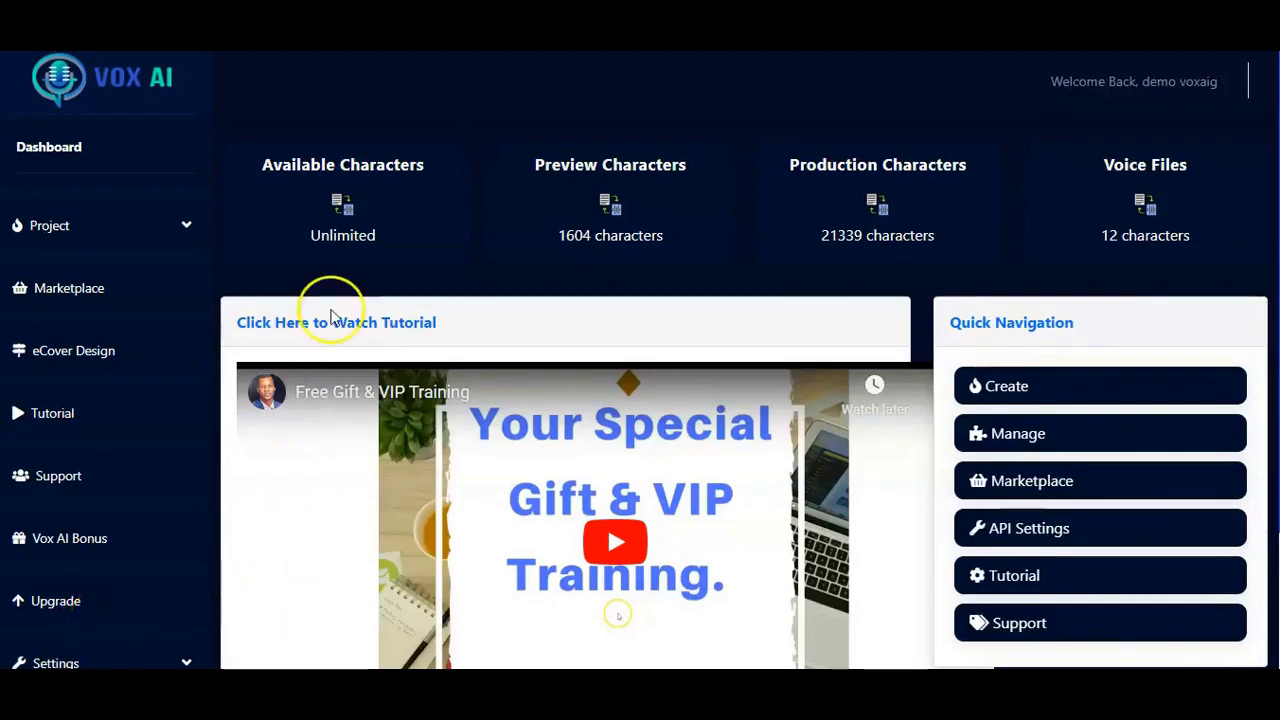
click(165, 225)
click(52, 276)
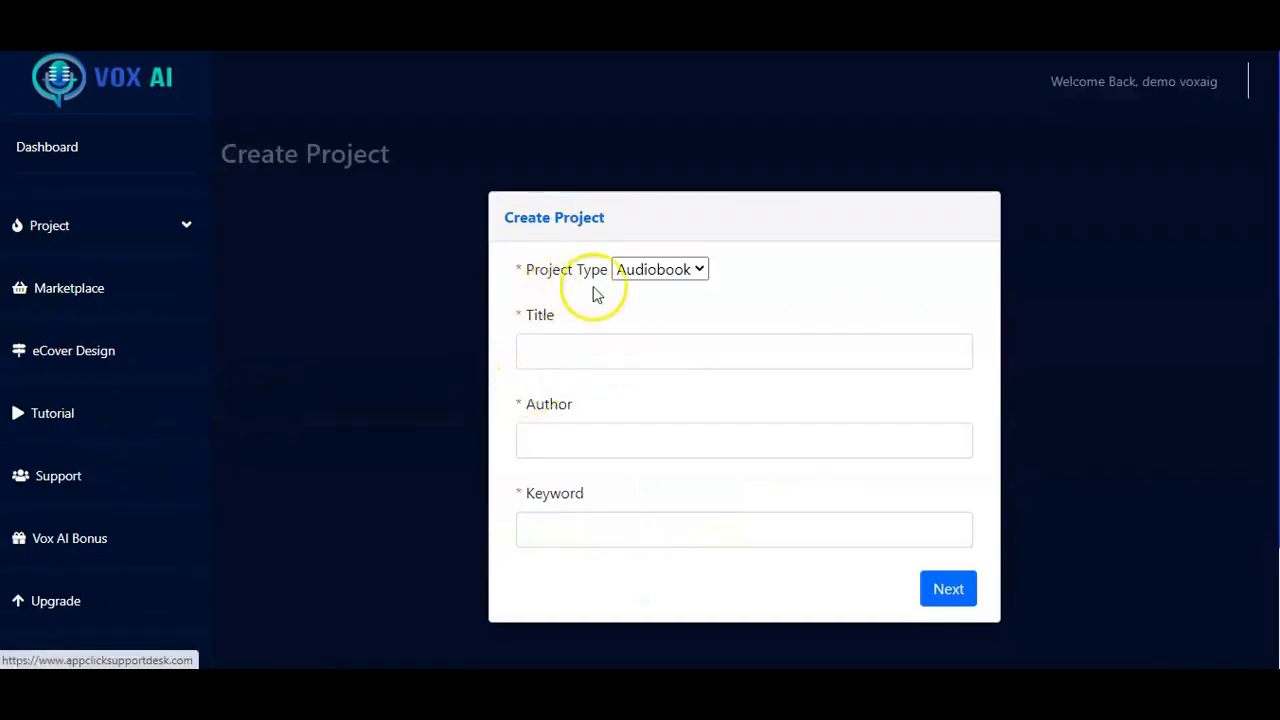
click(701, 270)
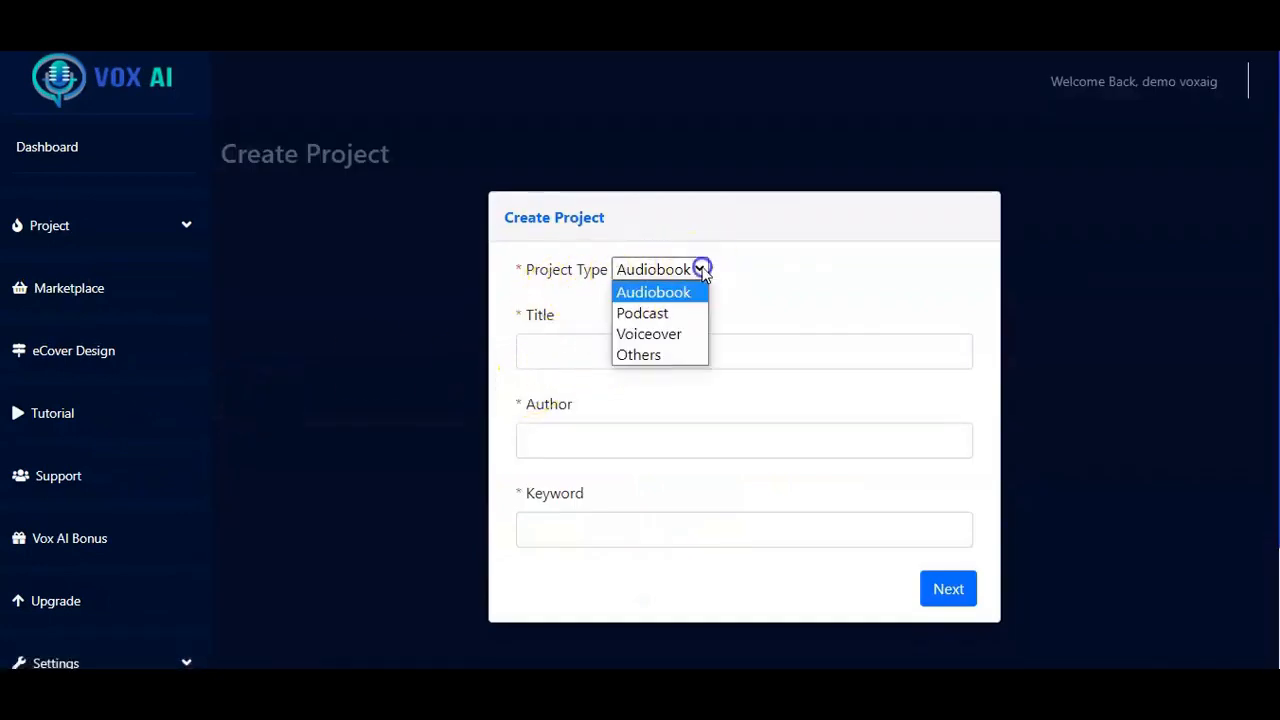
click(645, 293)
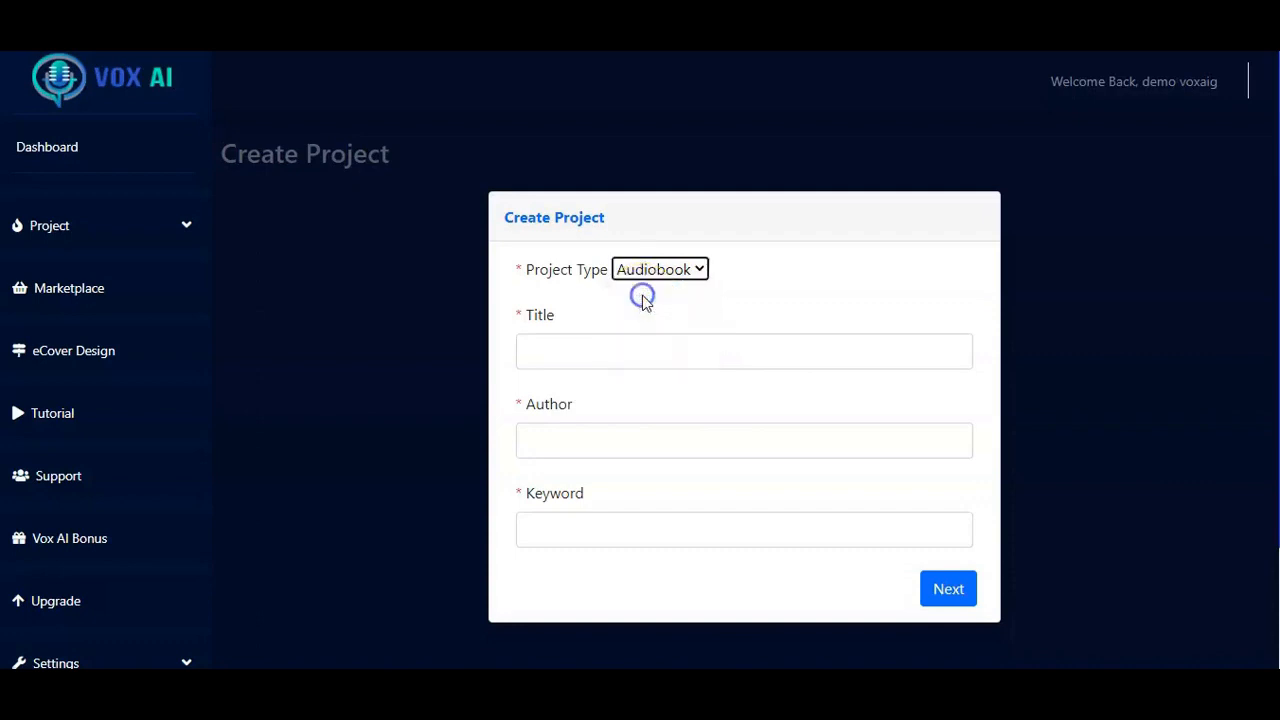
click(542, 354)
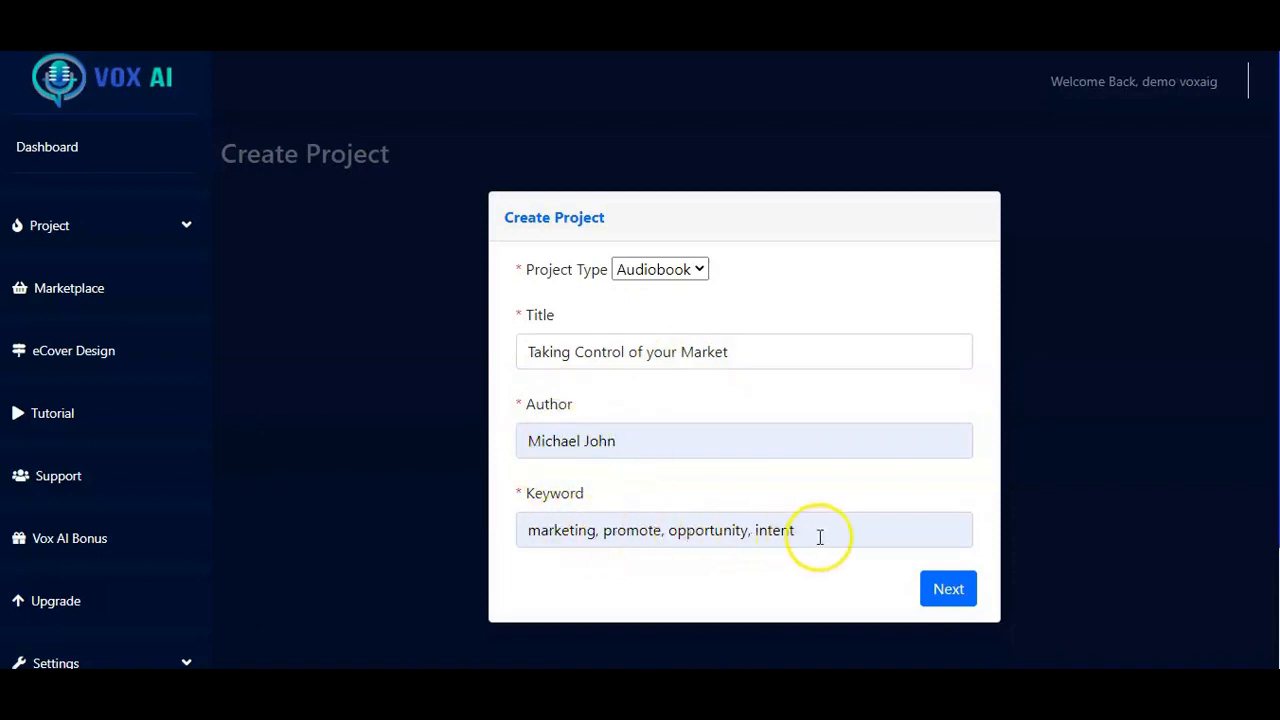
click(948, 590)
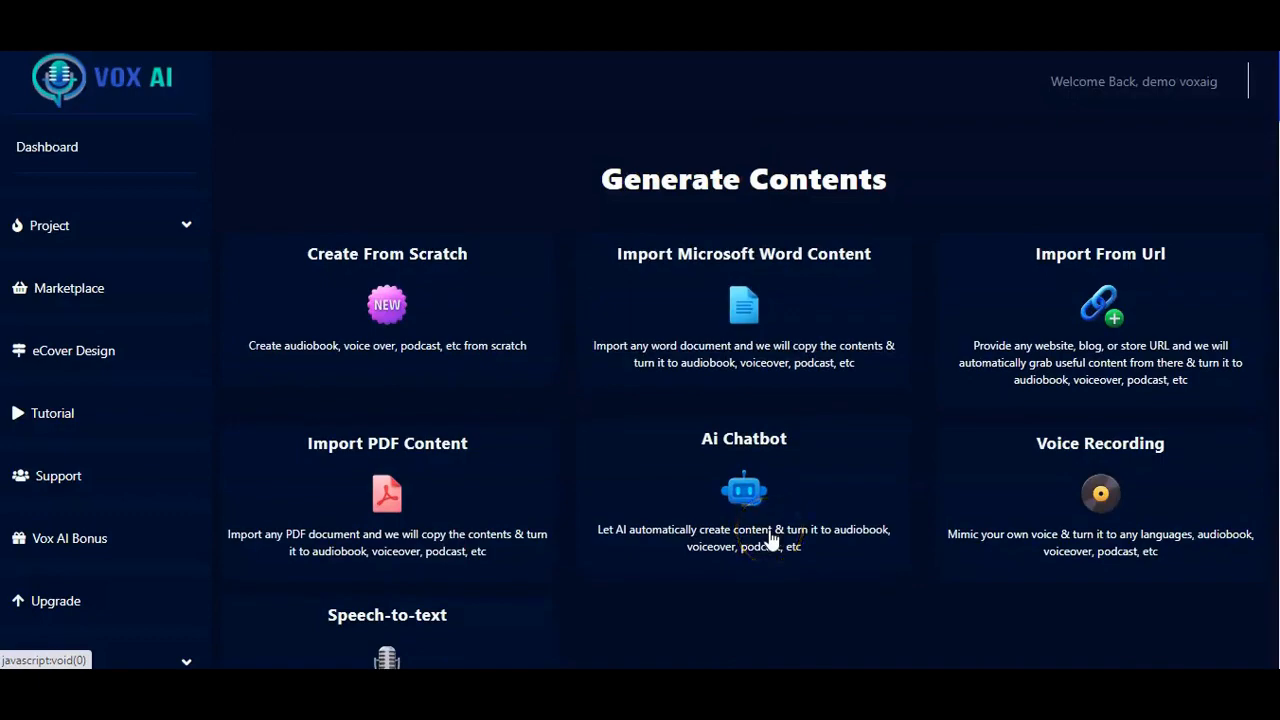
Step: Look through the content sources and available languages, and choose English (US) as the project's speech language
scroll(770, 535, down, 5)
scroll(770, 535, up, 5)
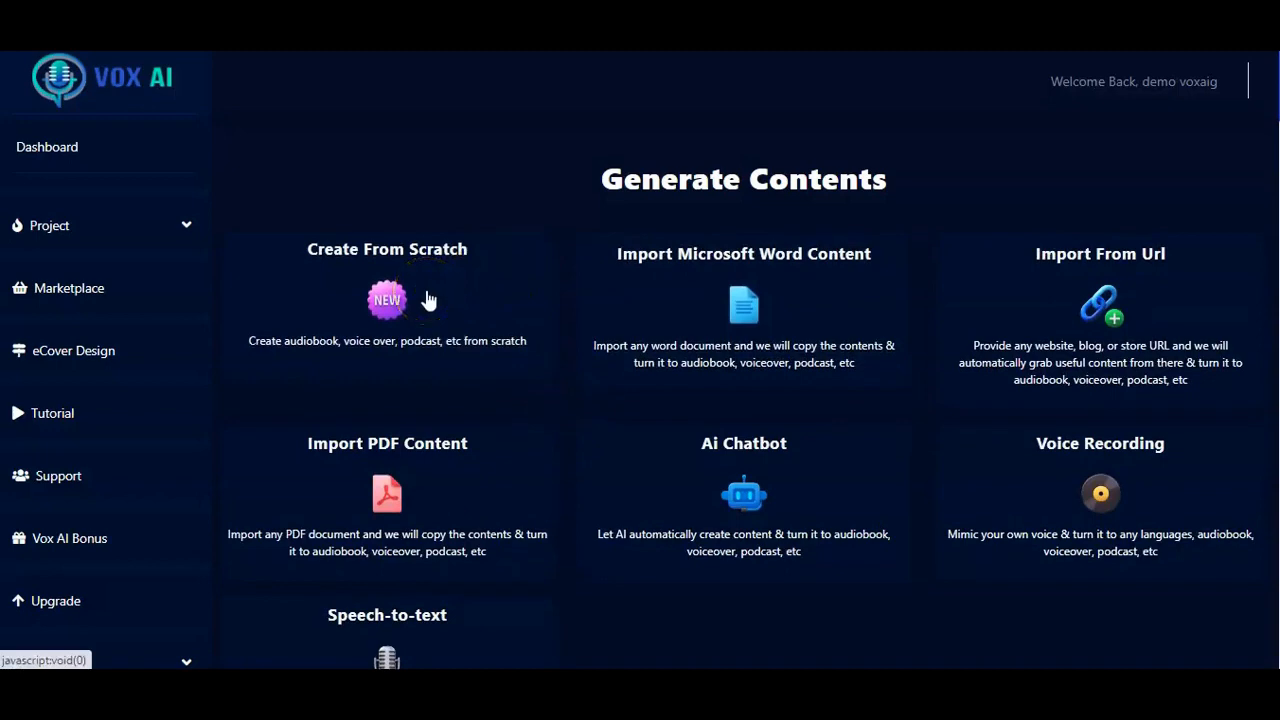
scroll(109, 651, down, 5)
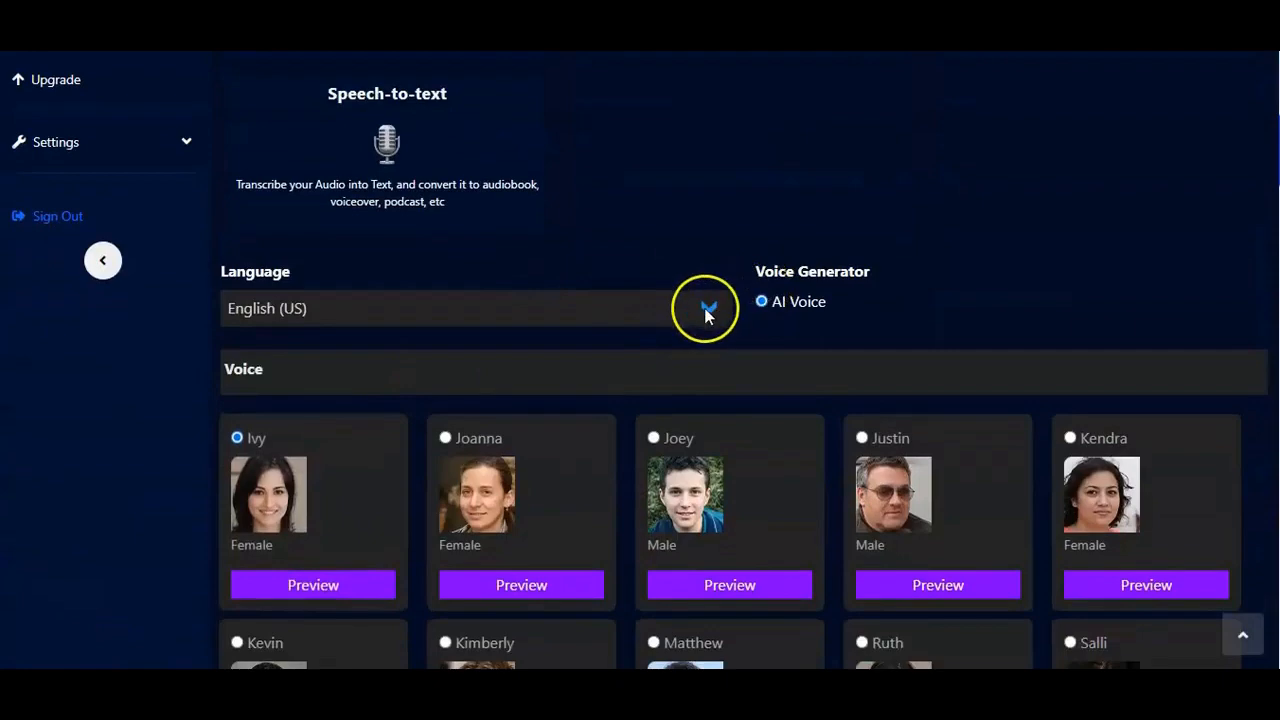
click(707, 312)
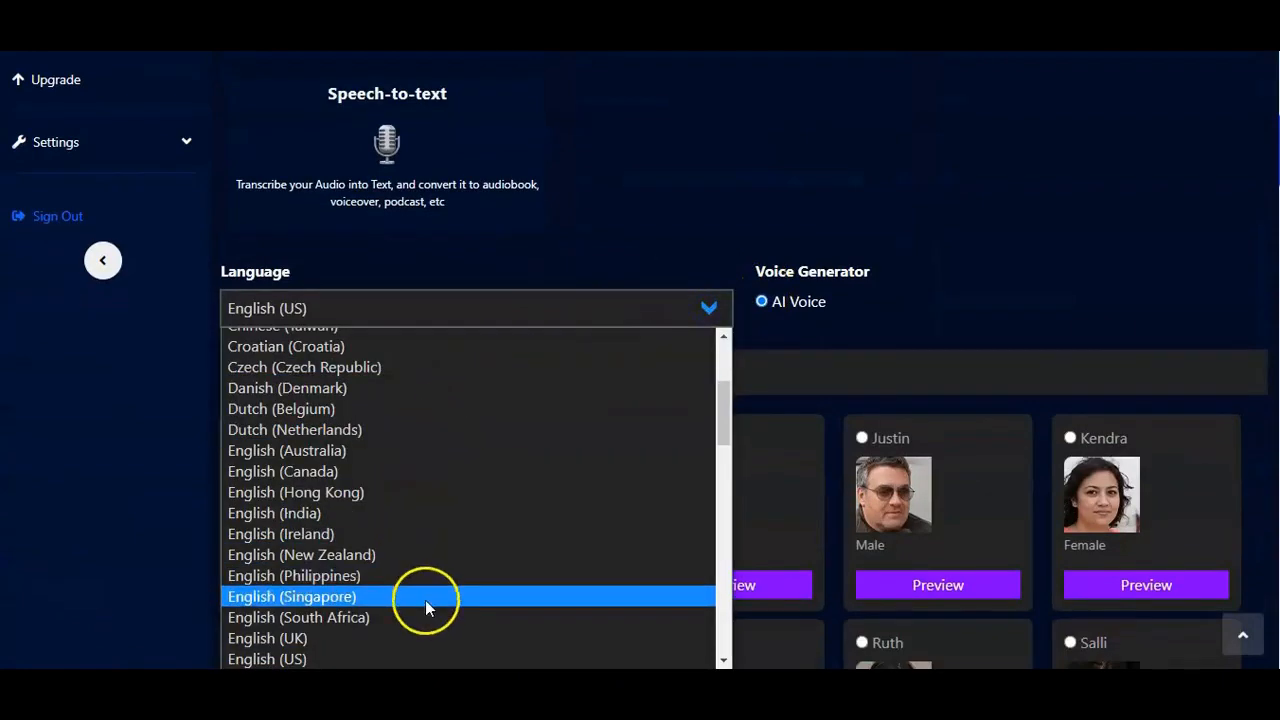
scroll(415, 504, down, 5)
scroll(415, 504, up, 10)
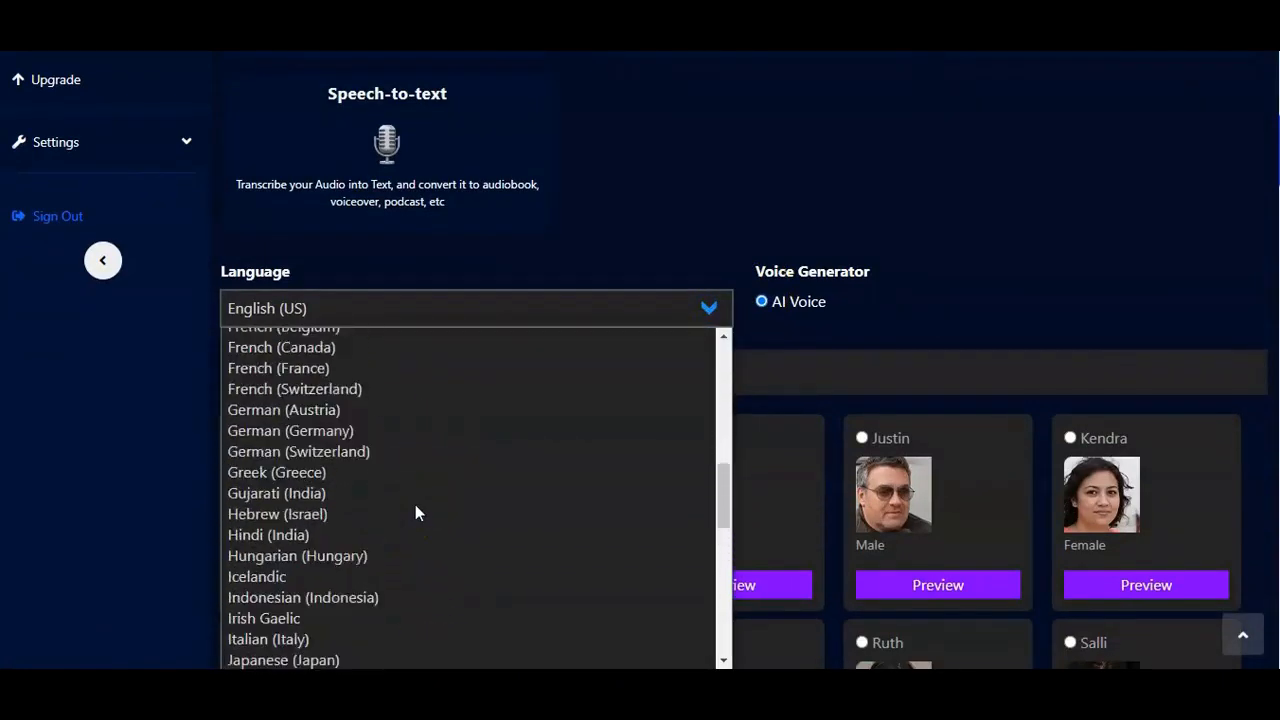
scroll(415, 504, down, 10)
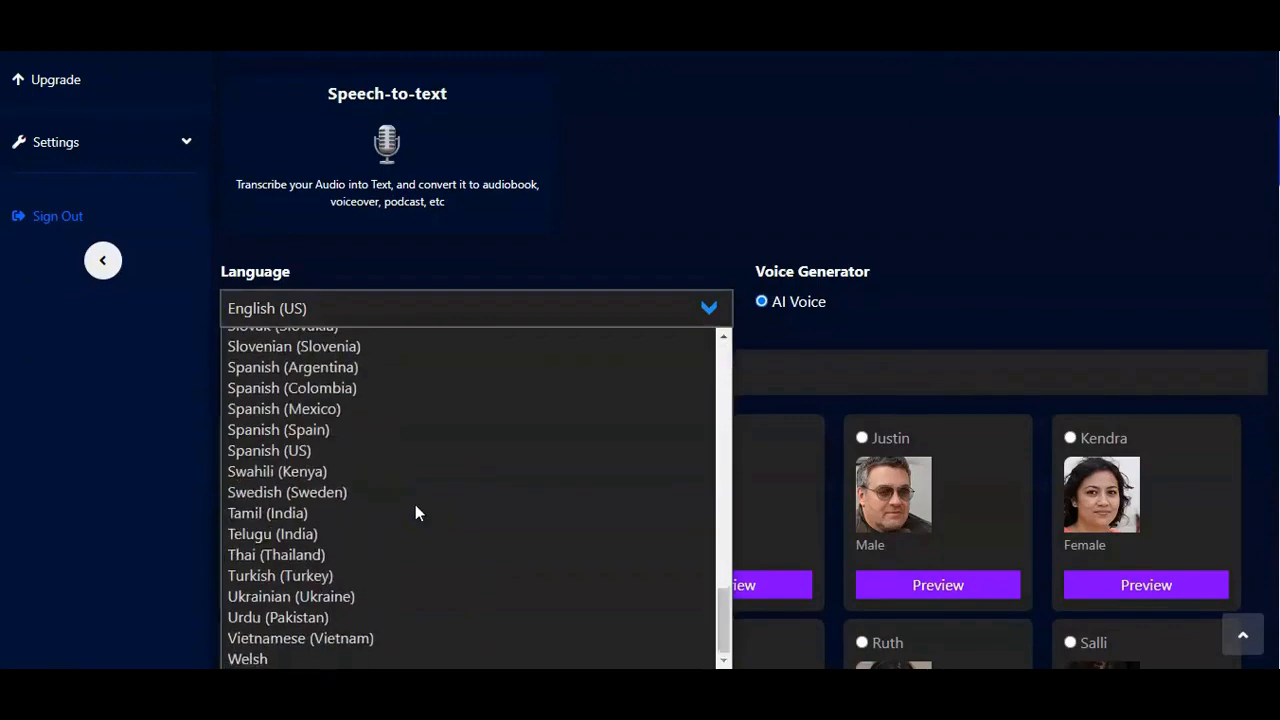
scroll(415, 504, up, 8)
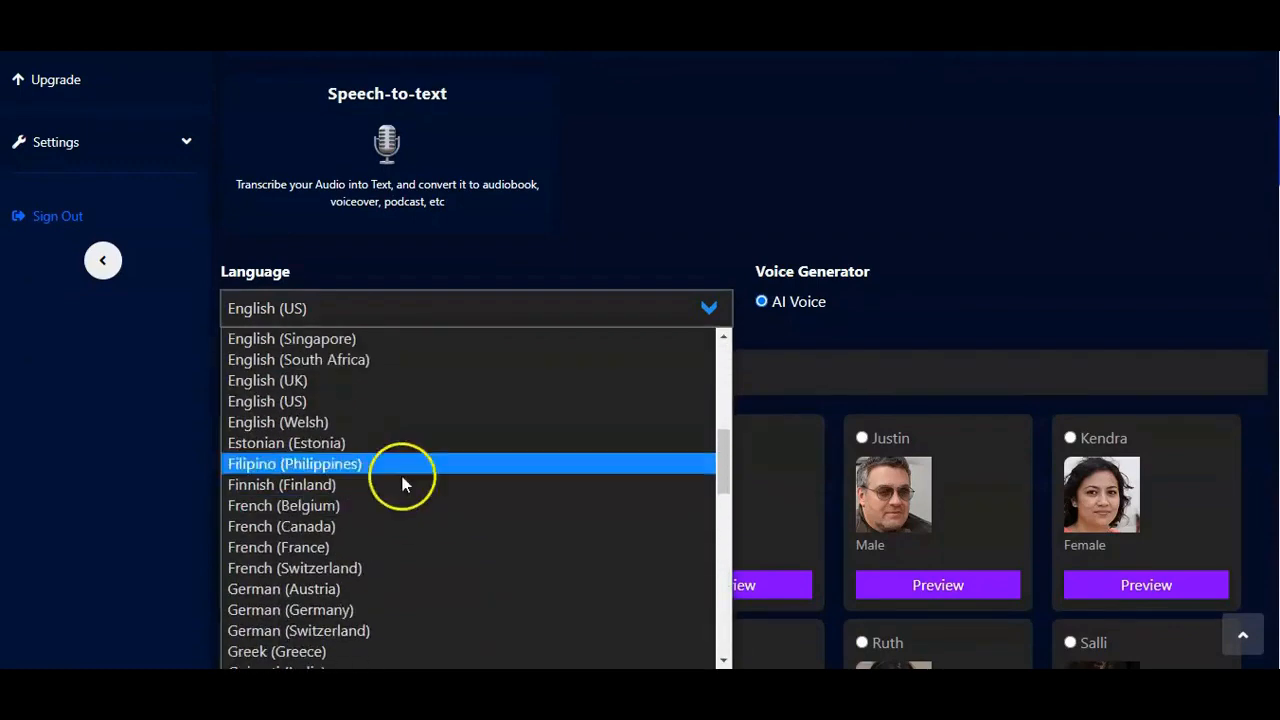
click(336, 402)
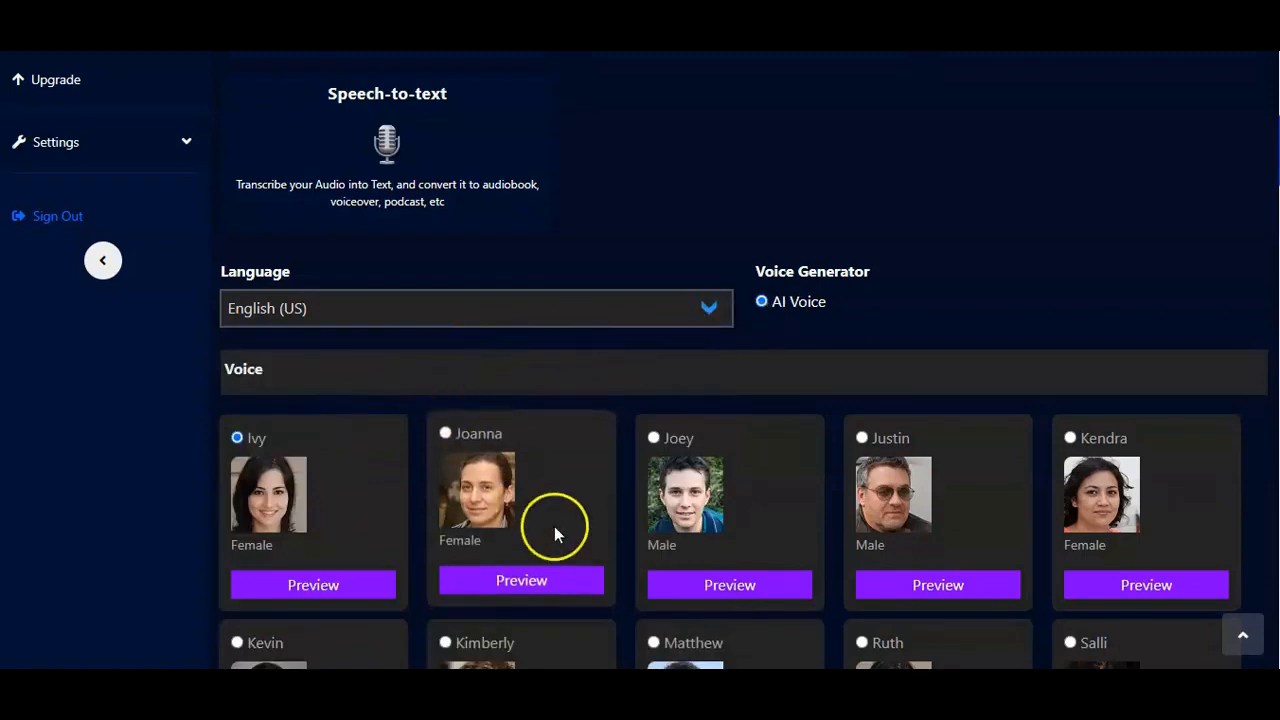
Step: Preview the Ivy voice, and select and preview the female Joanna voice for the project
scroll(589, 540, down, 5)
scroll(589, 542, down, 4)
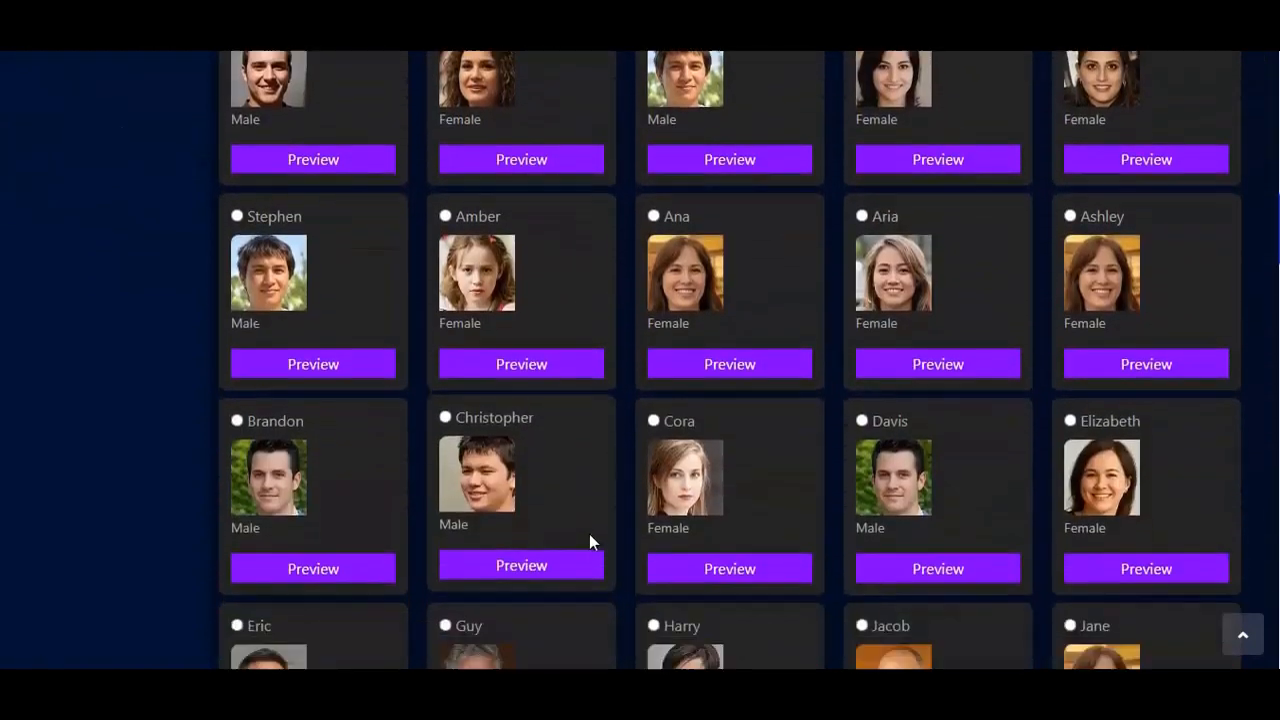
scroll(589, 542, up, 6)
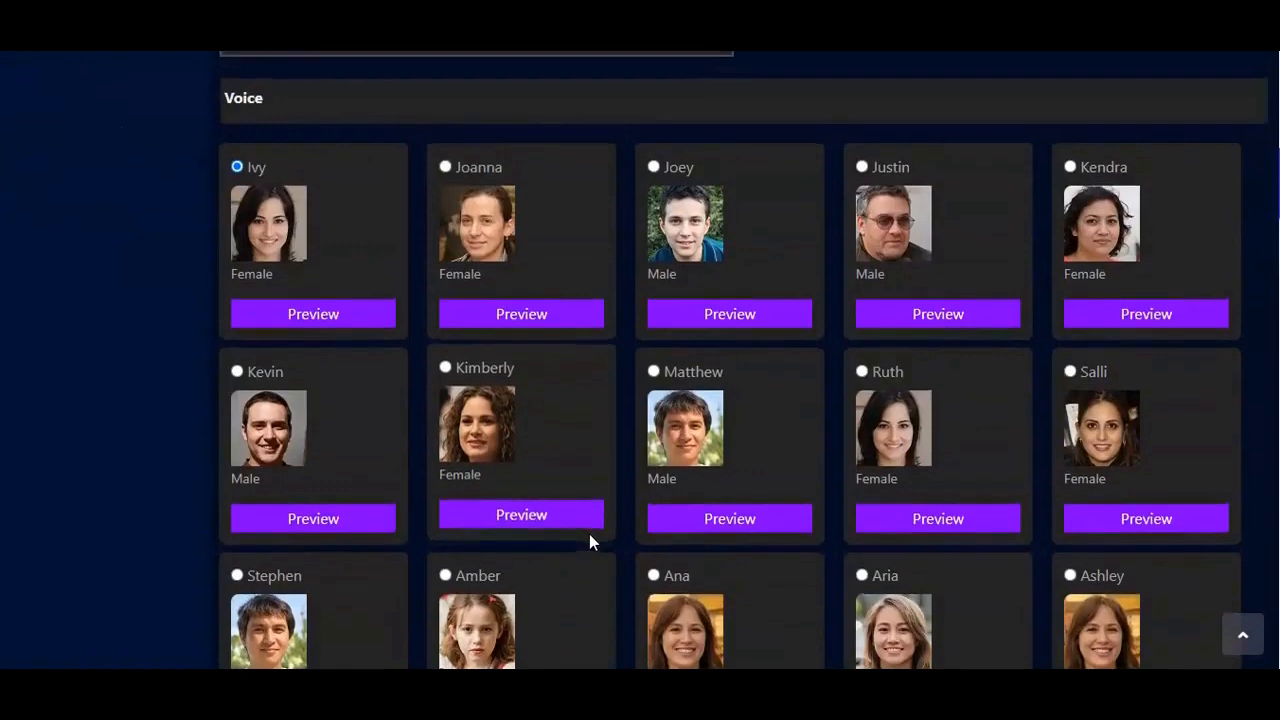
scroll(589, 534, up, 2)
scroll(589, 534, down, 3)
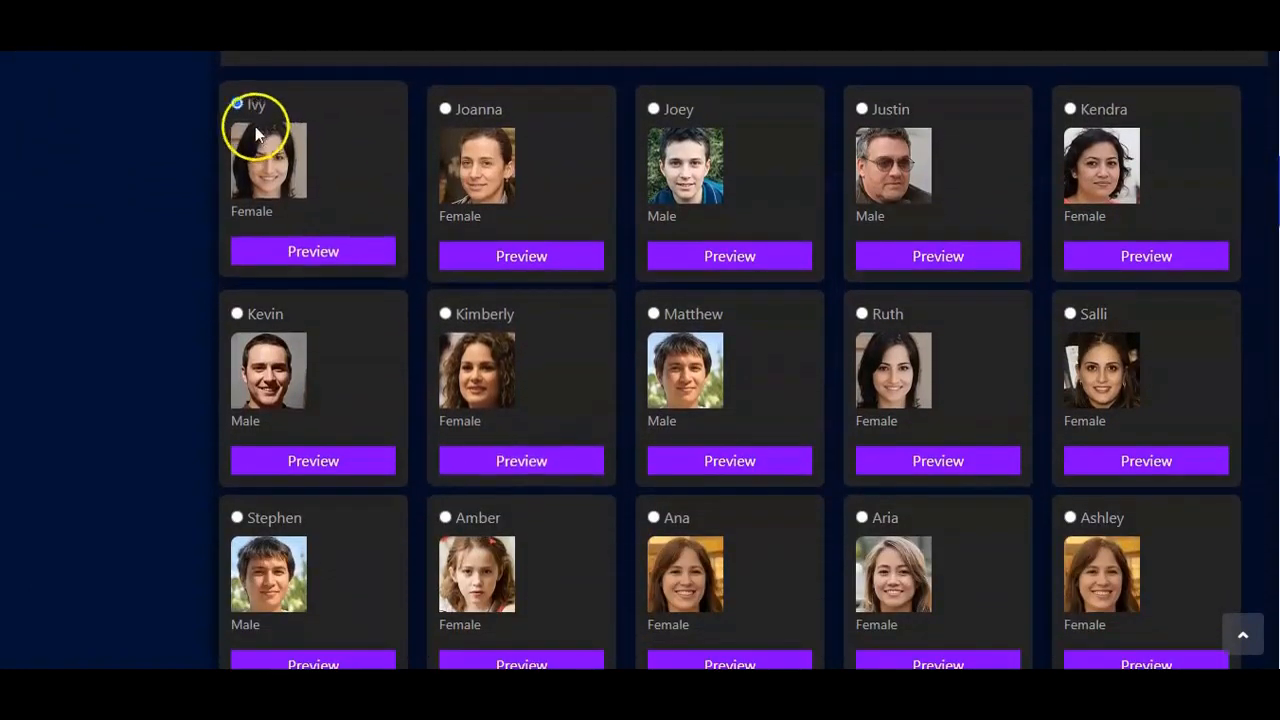
click(345, 256)
click(445, 103)
click(524, 253)
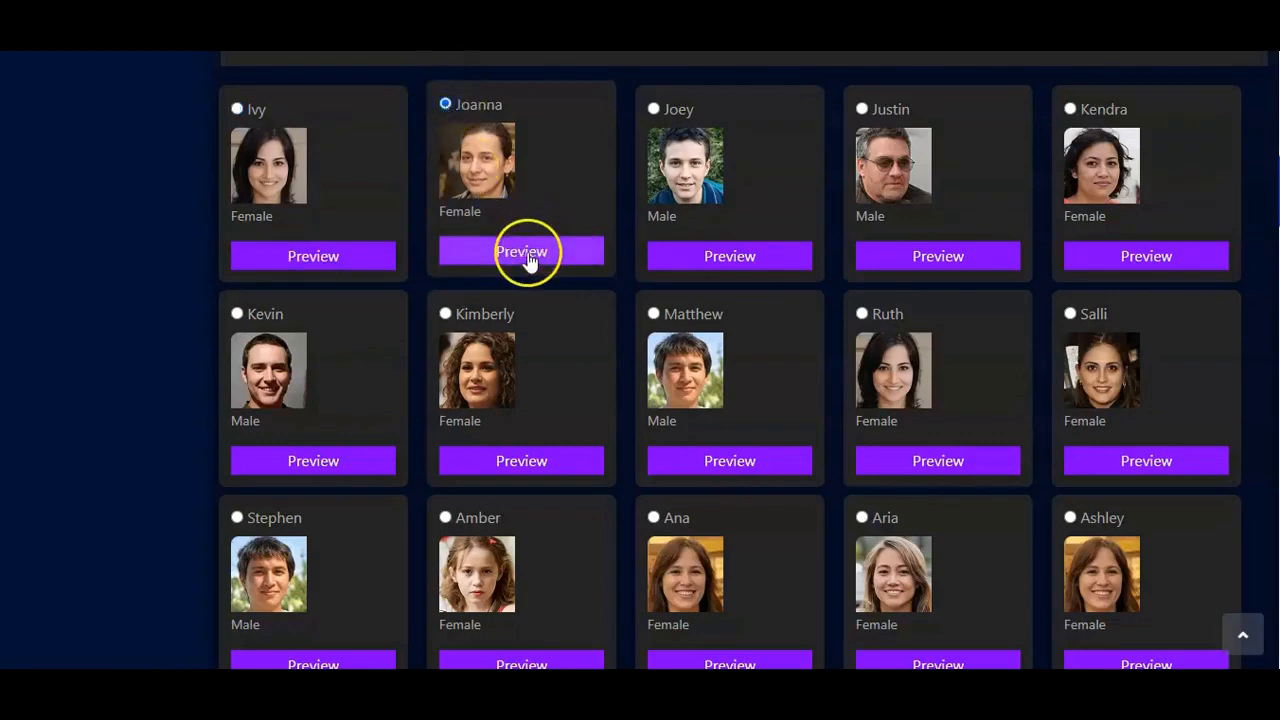
click(609, 345)
Step: Paste the three-paragraph script beginning "You are welcome to your most interesting audiobook." as the text to convert
scroll(609, 345, down, 5)
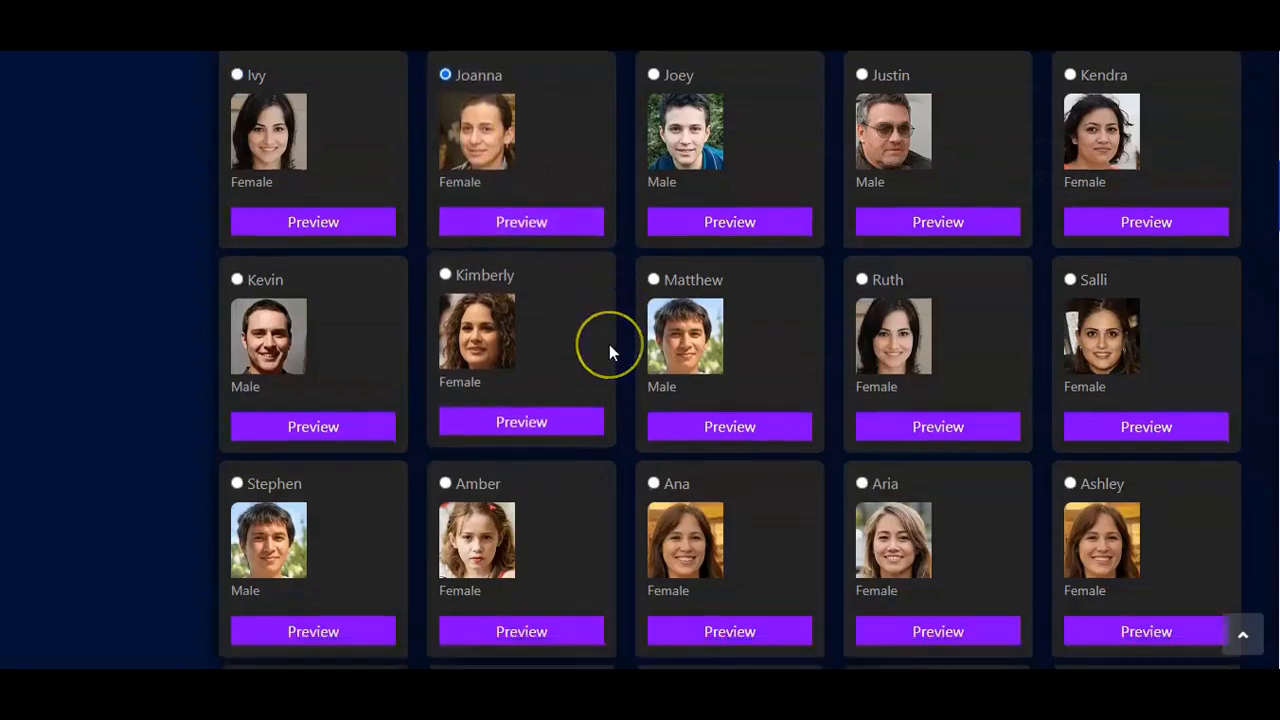
scroll(611, 346, down, 10)
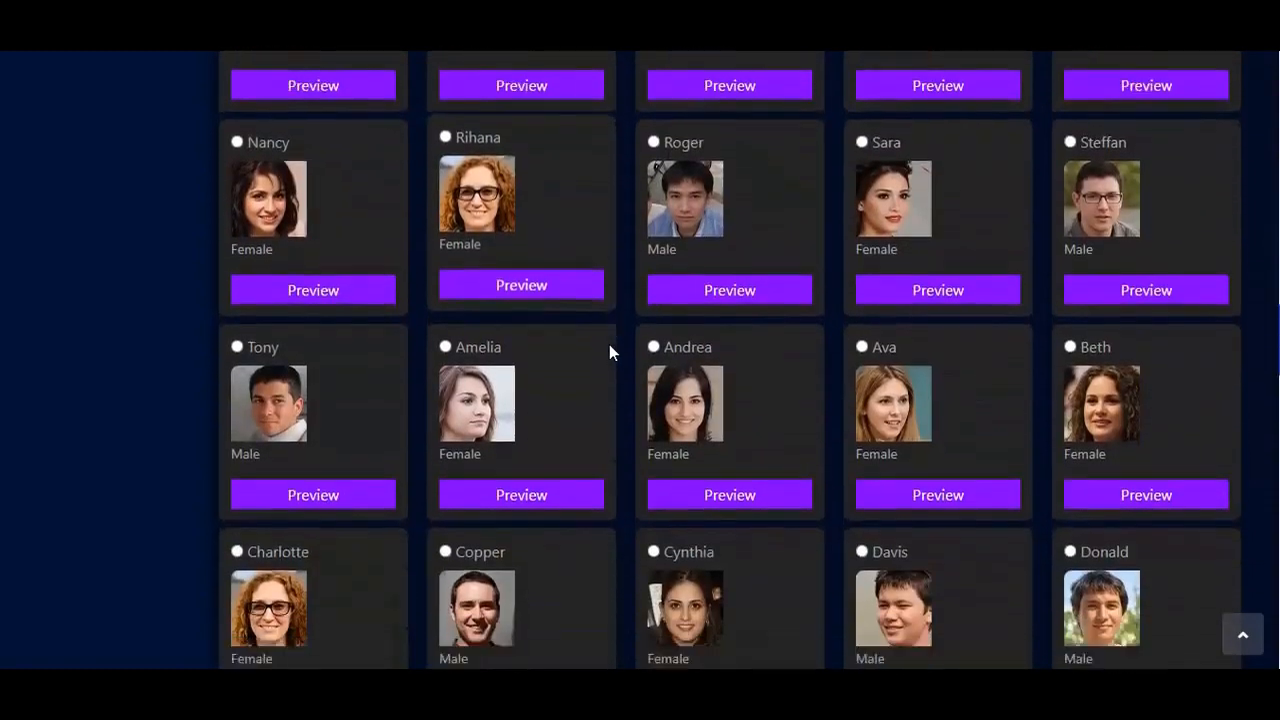
scroll(609, 344, down, 8)
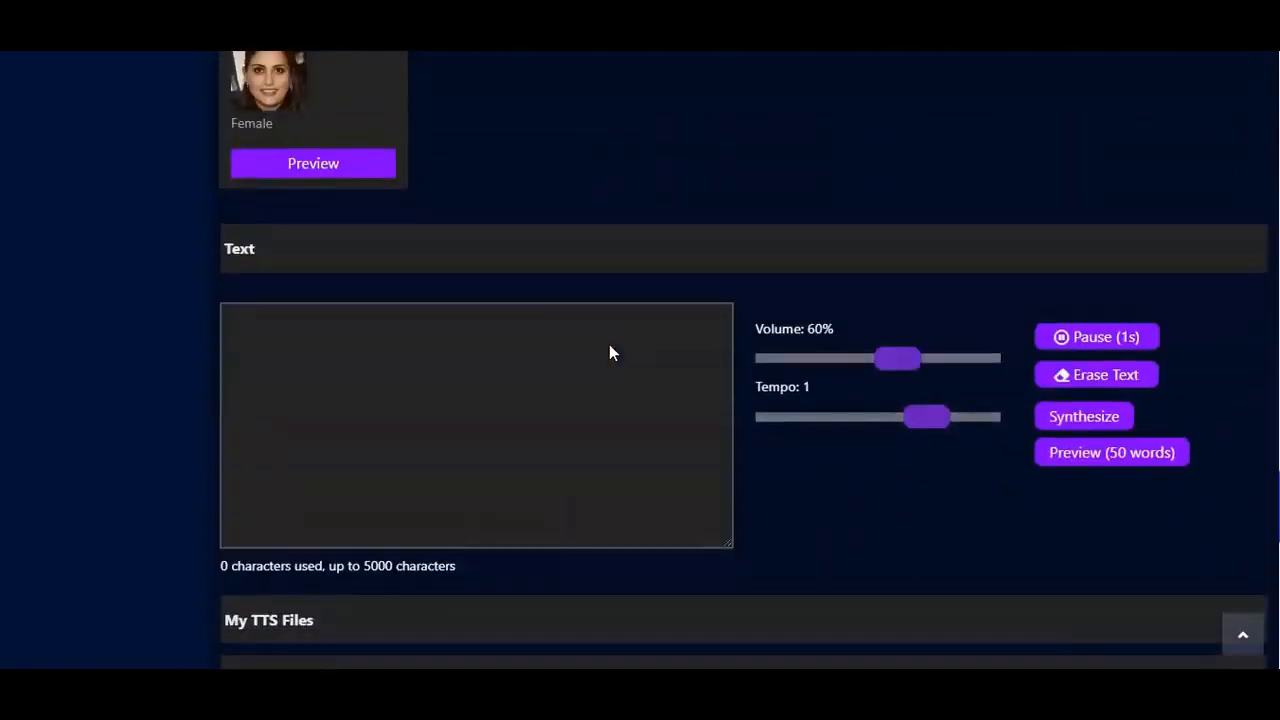
scroll(609, 345, up, 2)
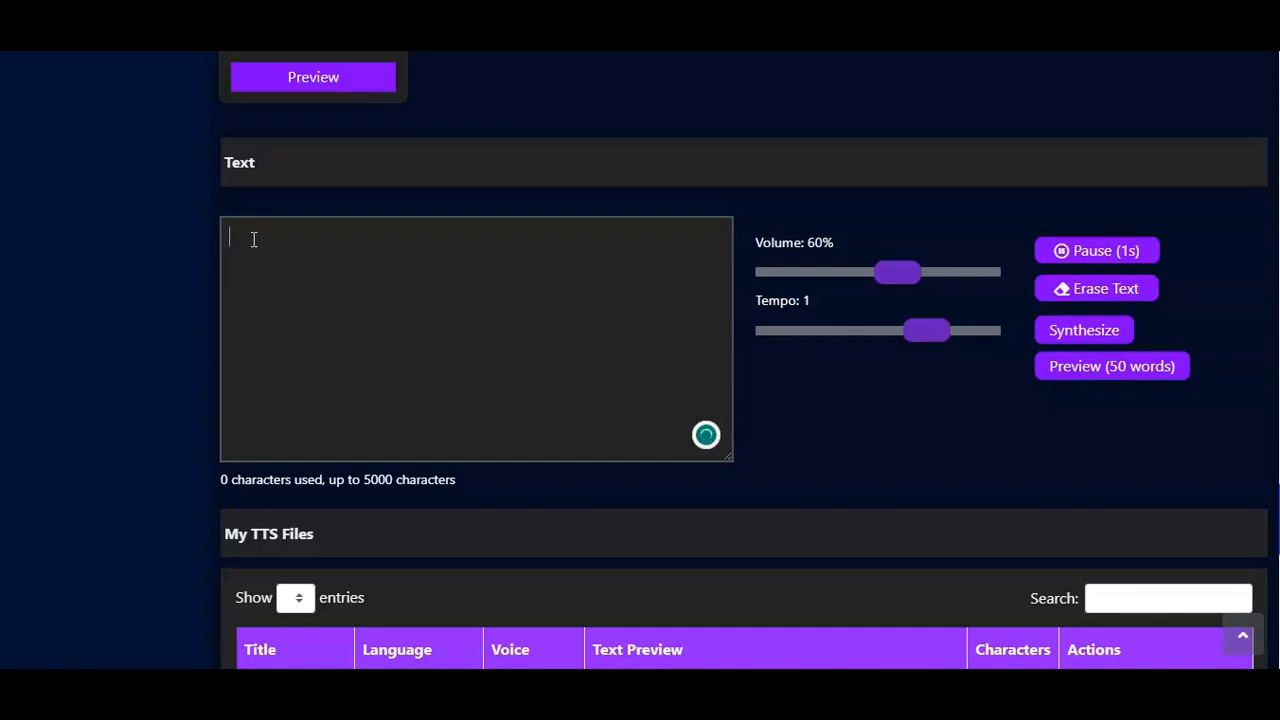
text(You are welcome to your most interesting audiobook.  This audiobook is not only entertaining but also educating as it captures all the issues that inundate our existence today.  There are just too many things to intrigue you in this audiobook, as it promises to be very catchy at all costs.)
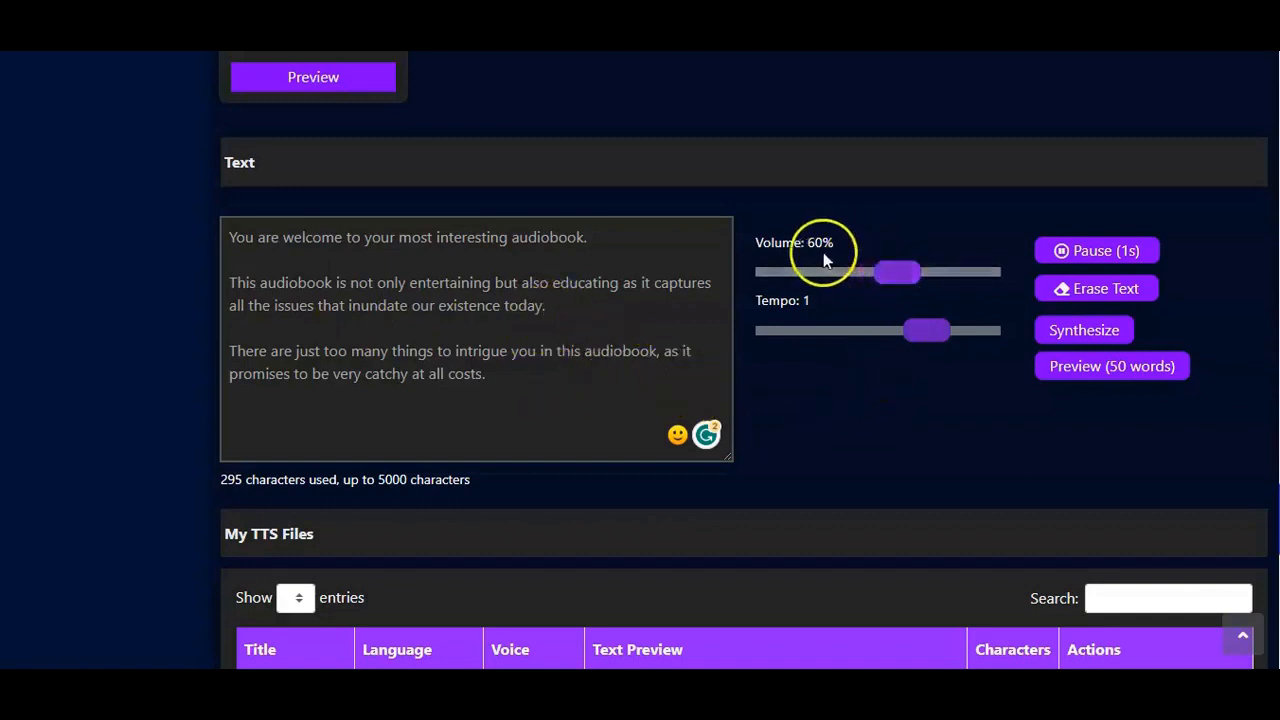
Step: Set the speech volume to 80% and the tempo to 2
click(934, 273)
mouse_move(931, 280)
mouse_down()
mouse_move(963, 280)
mouse_move(946, 286)
mouse_up()
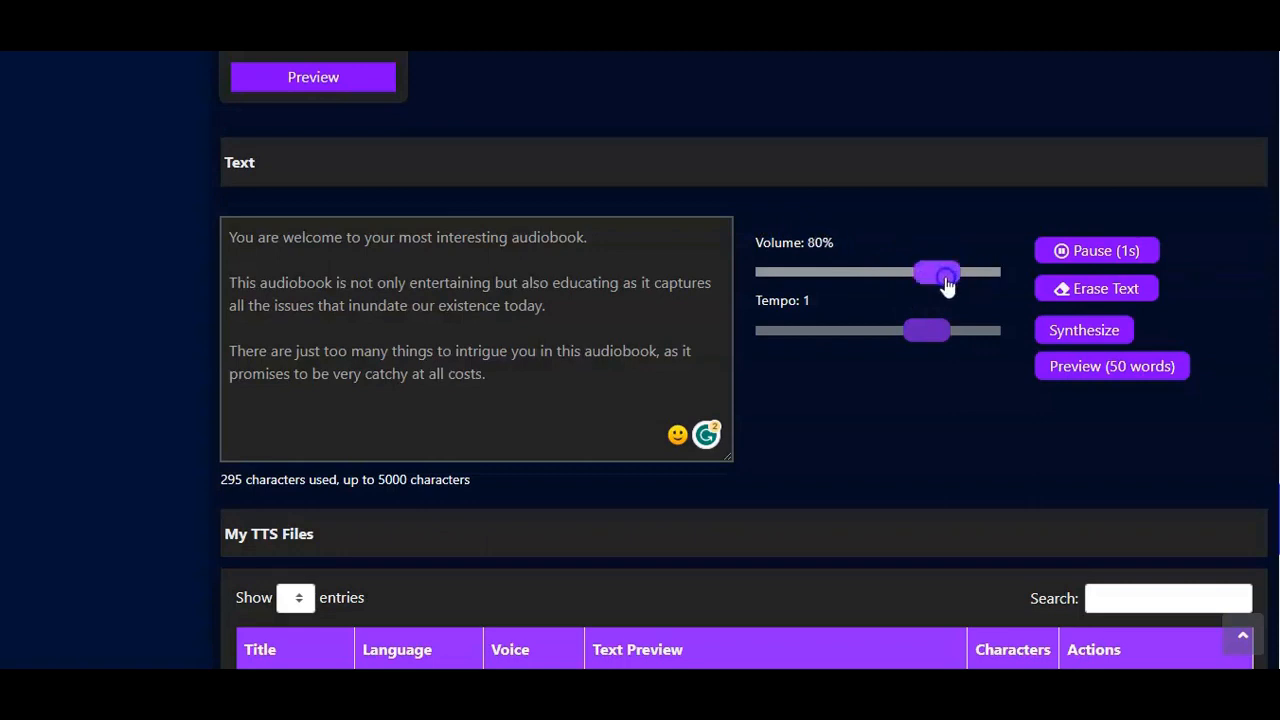
click(901, 340)
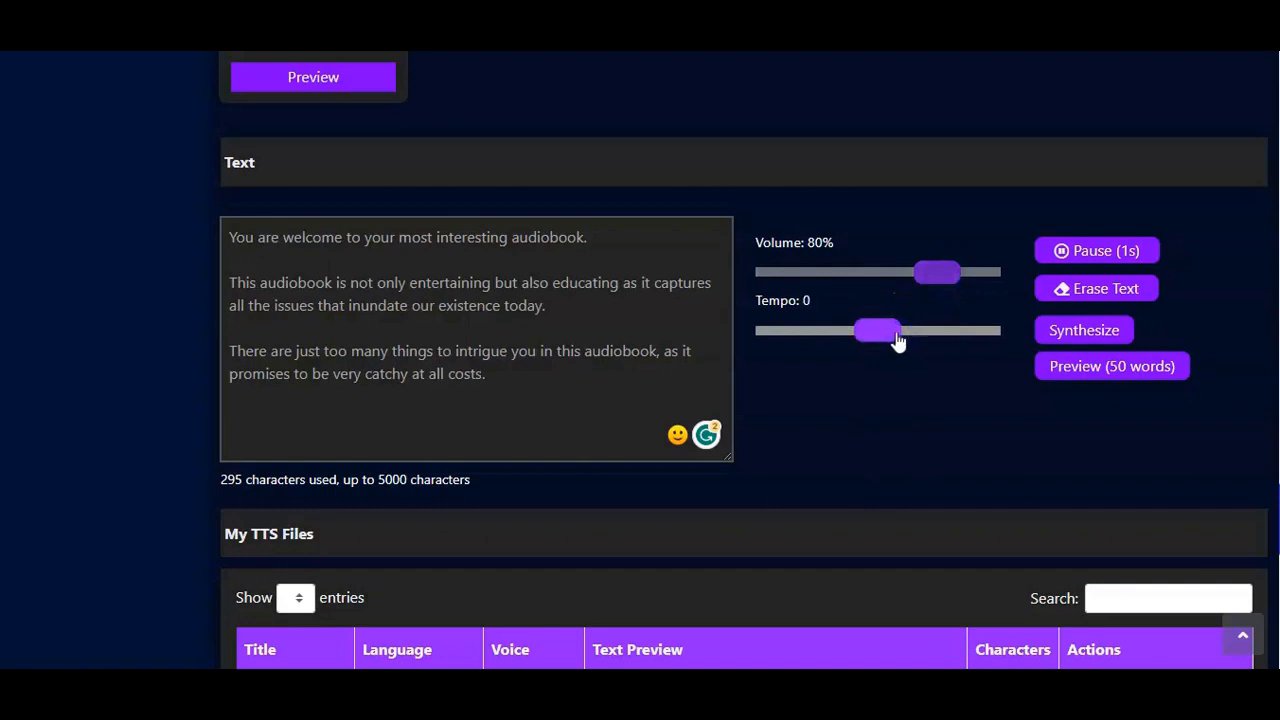
drag(905, 337, 965, 337)
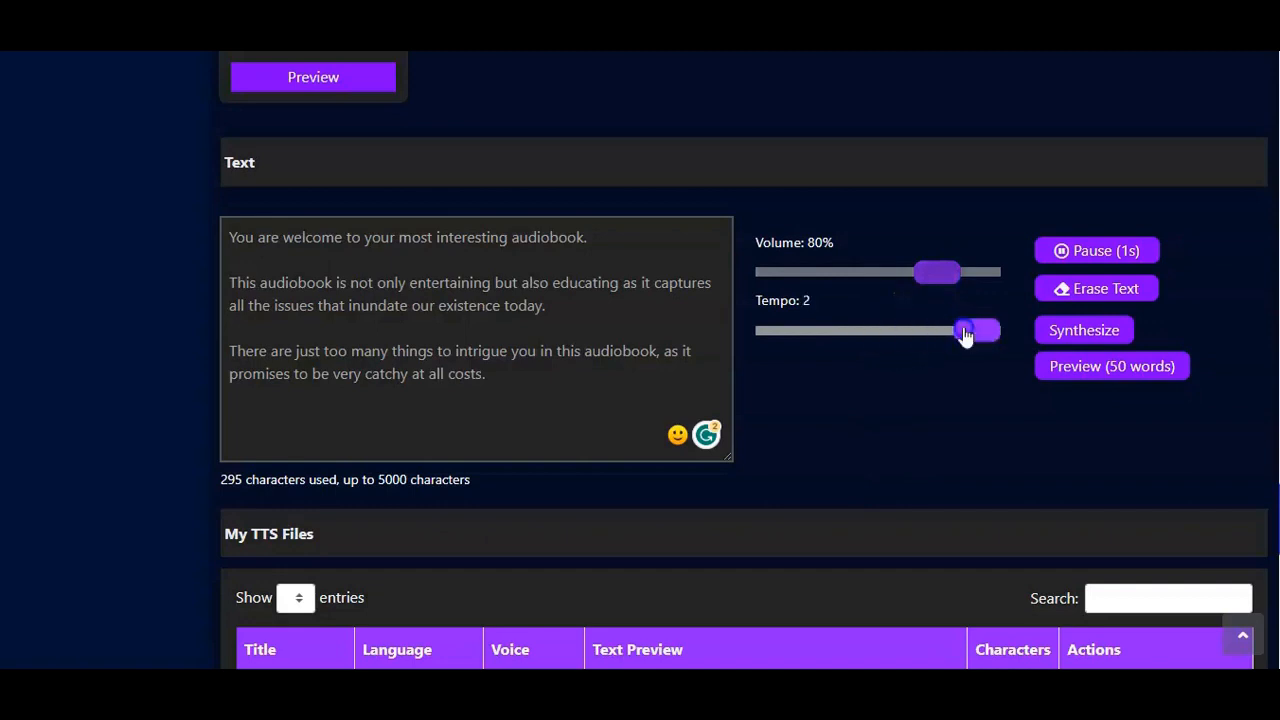
Step: Add a 1-second pause at the end of the script and remove the break tag again
click(1080, 256)
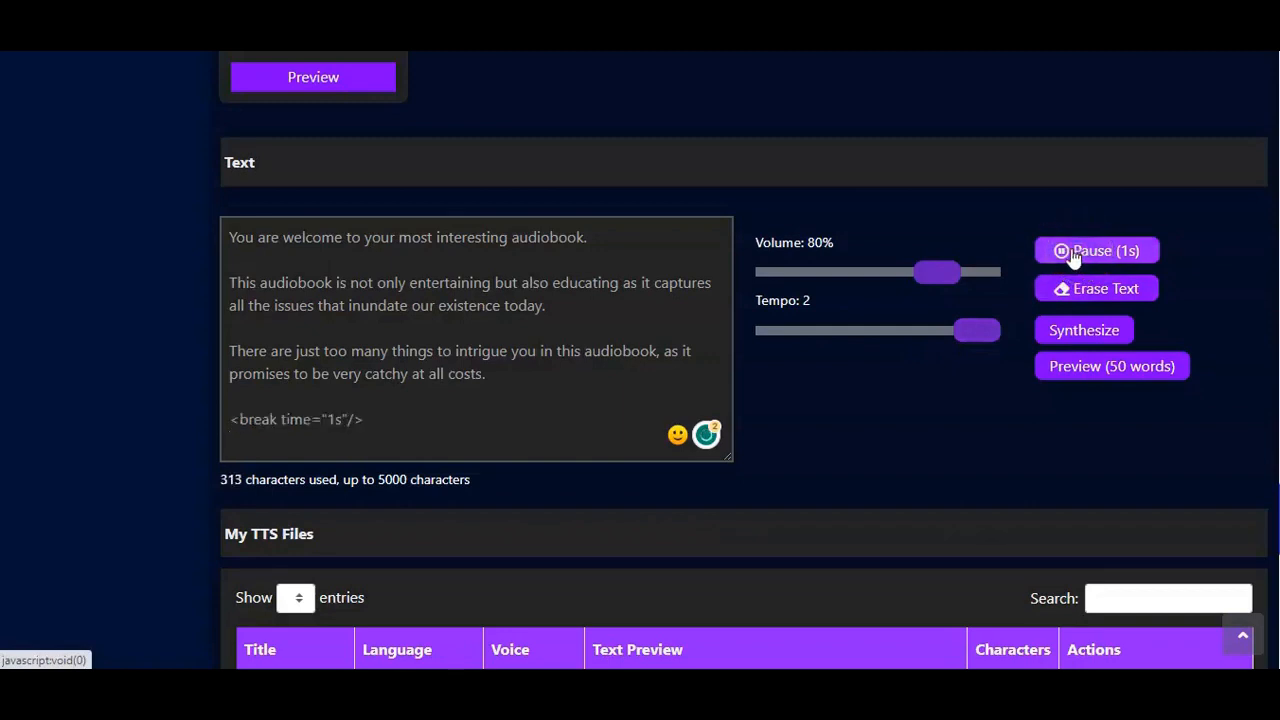
click(1060, 292)
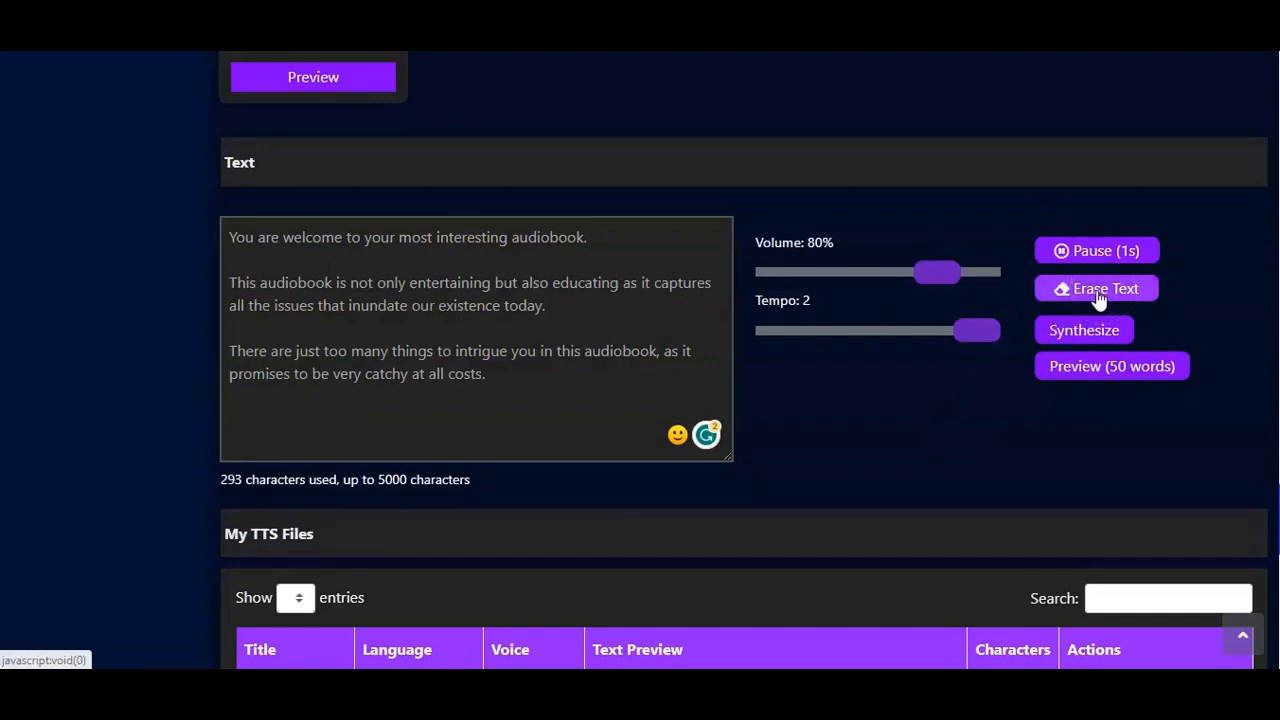
click(498, 376)
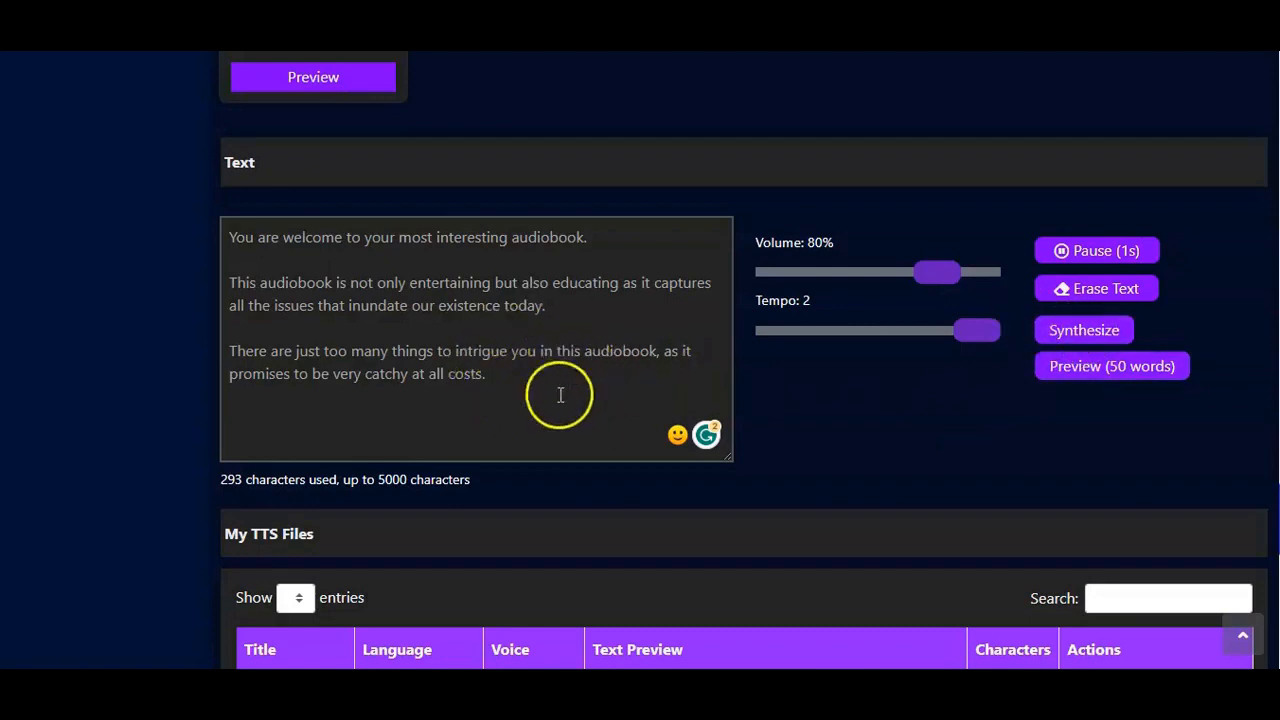
Step: Play the 50-word preview of the script, close the player and synthesize the full text into a voice file
click(1085, 367)
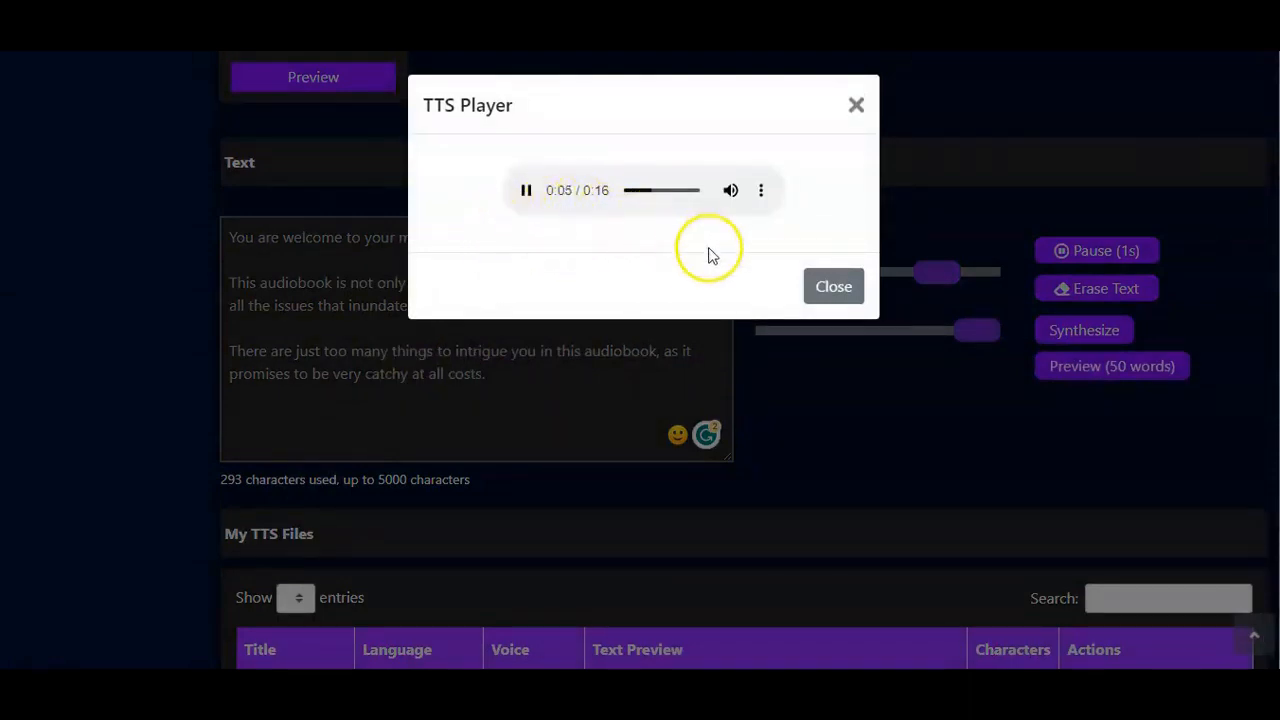
click(830, 288)
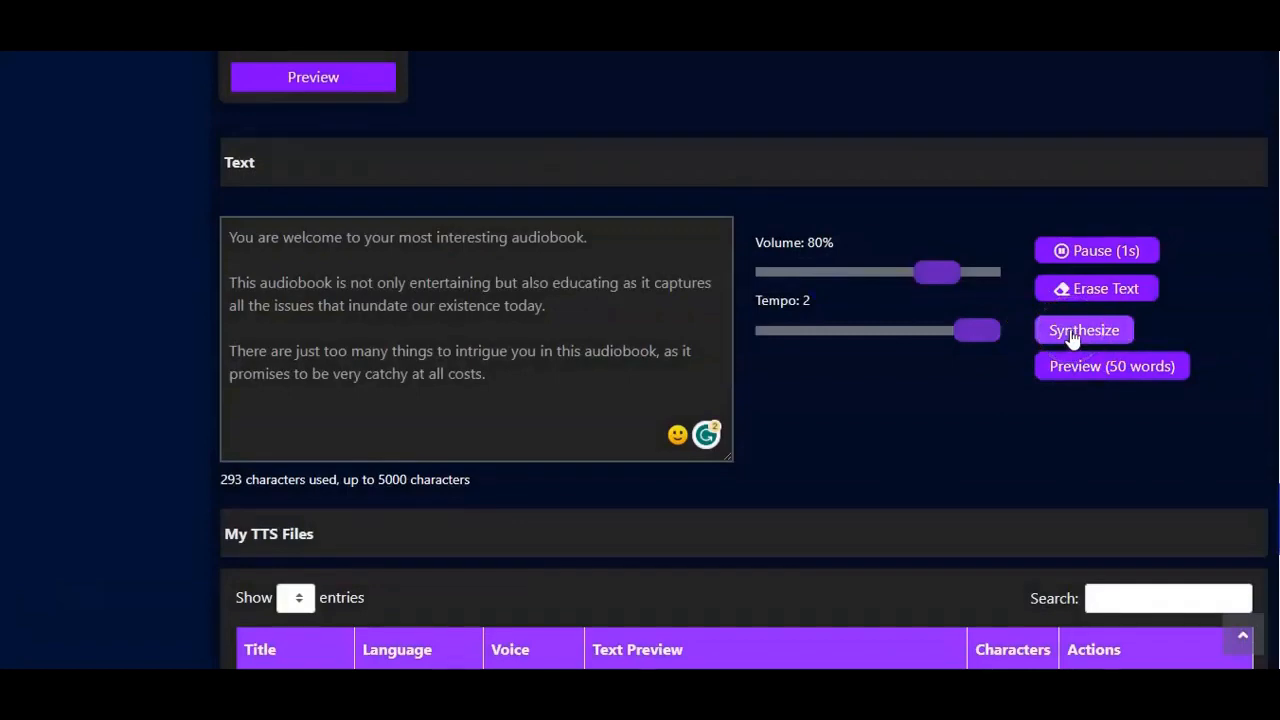
click(1072, 334)
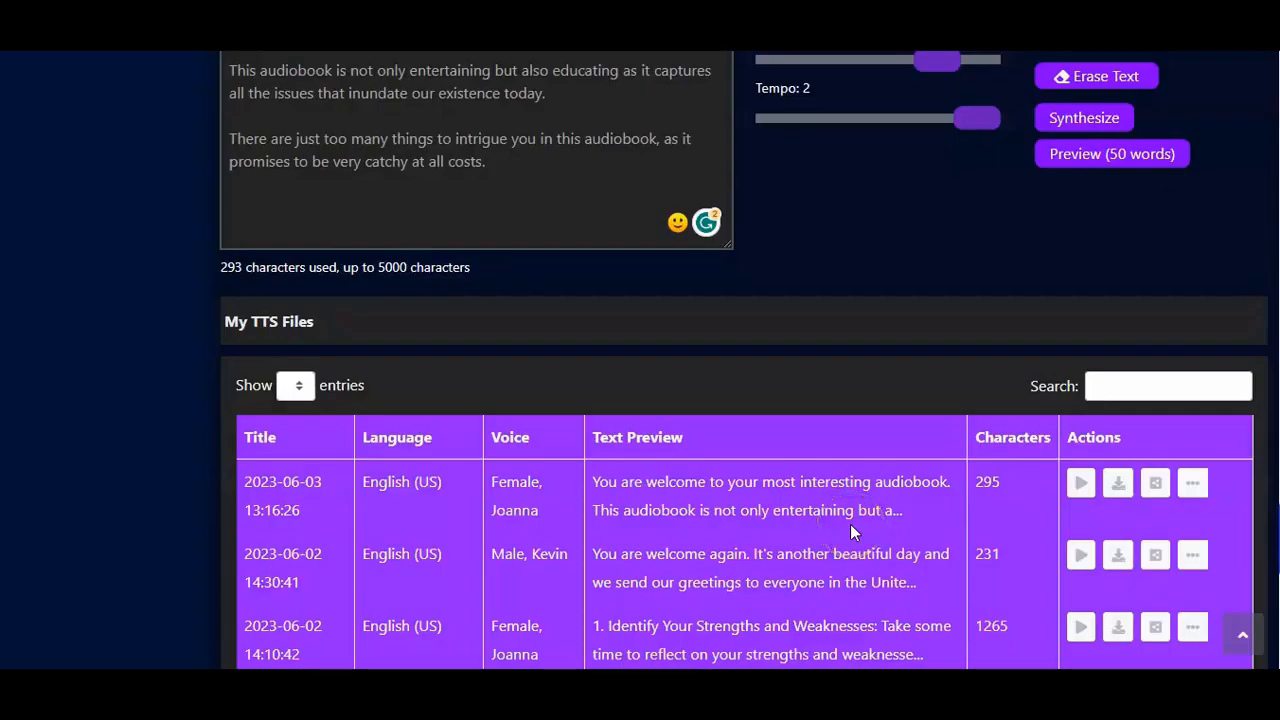
Step: Play the newest file in My TTS Files and open its full text and file details for review
click(1079, 485)
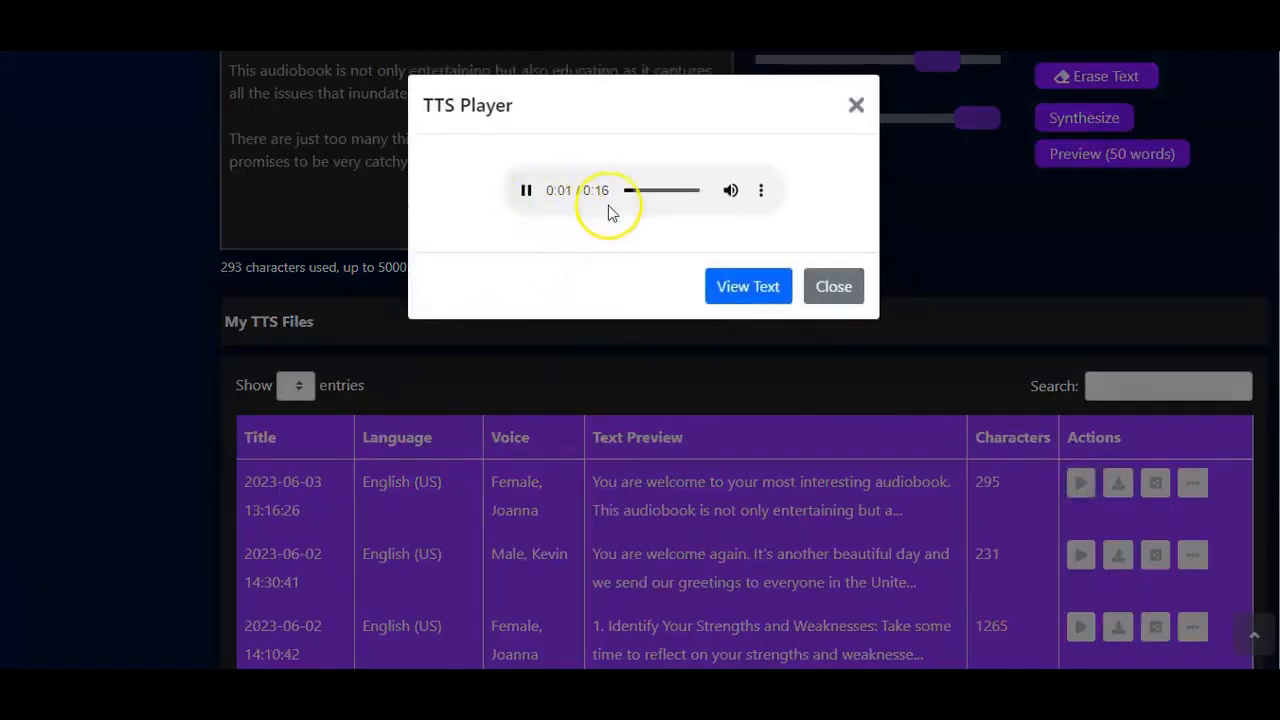
mouse_move(728, 195)
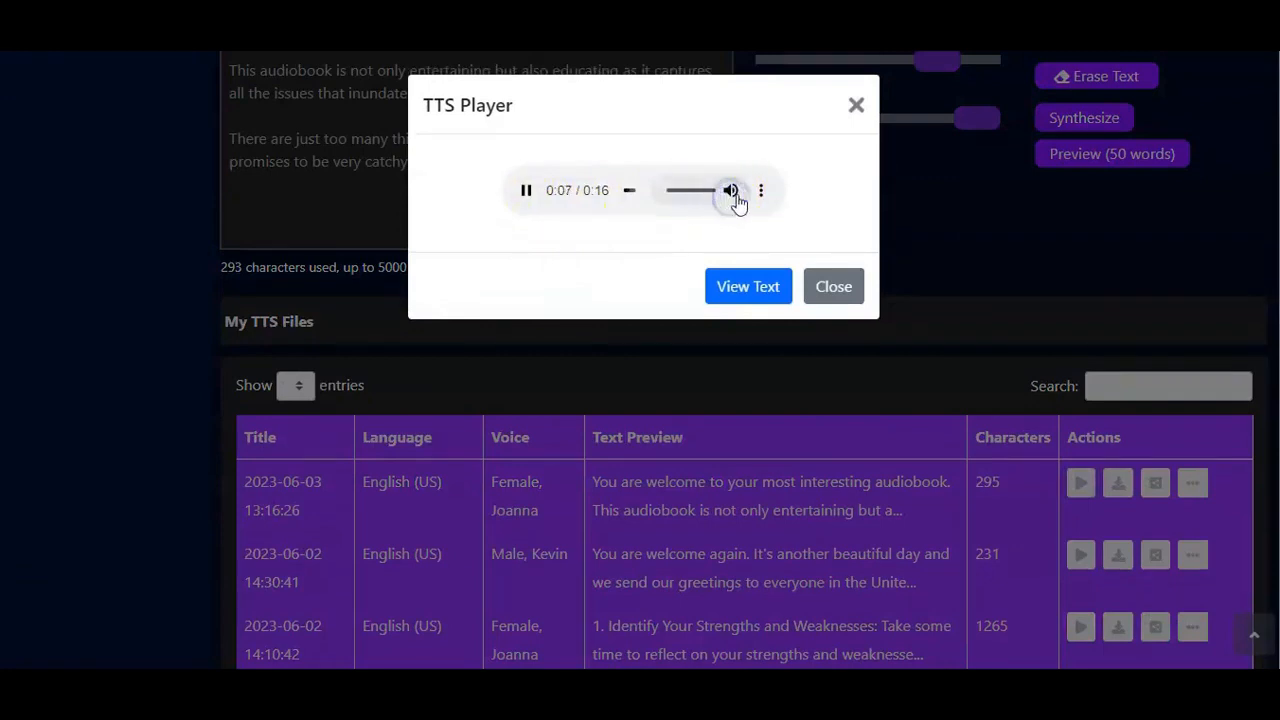
click(740, 289)
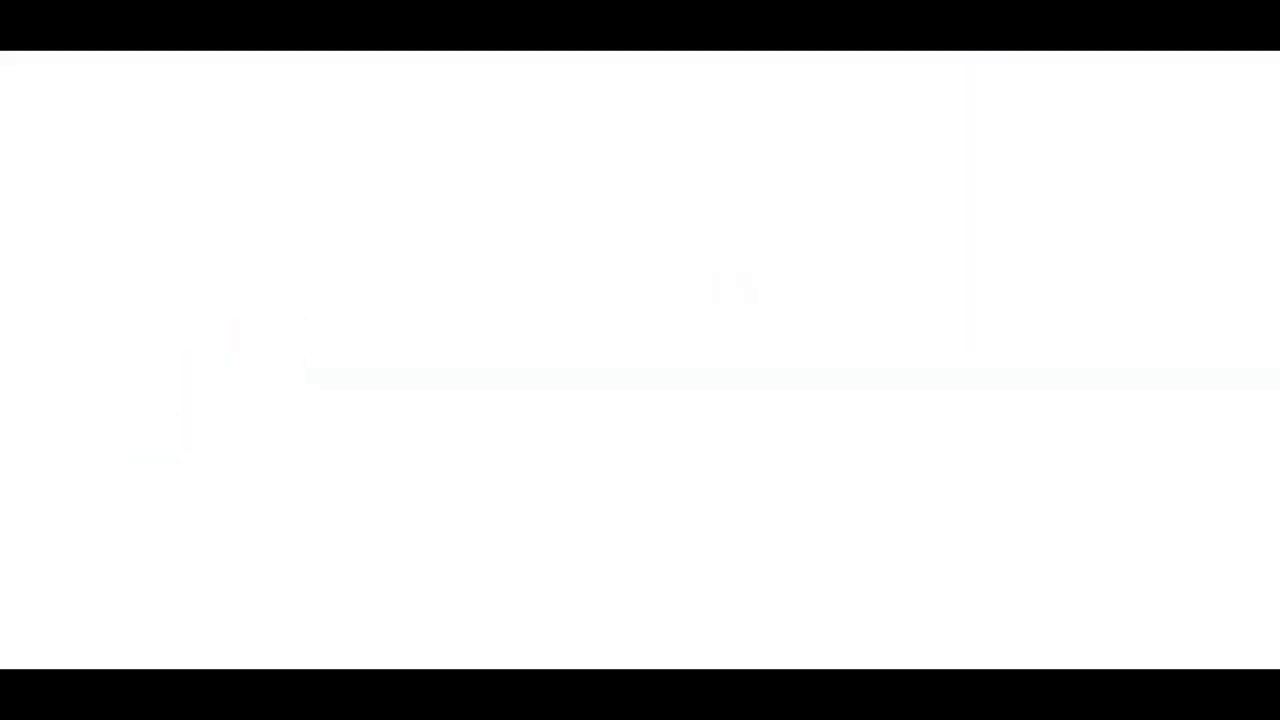
scroll(457, 406, down, 3)
scroll(459, 405, up, 1)
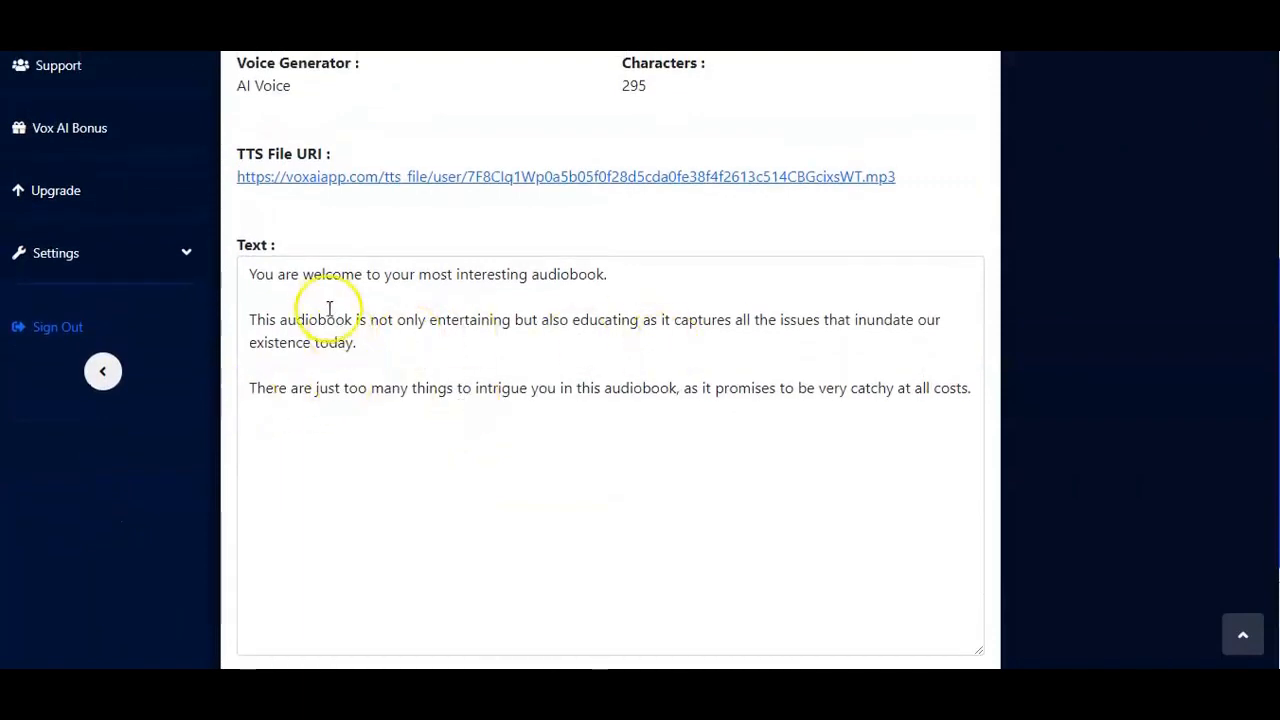
Step: Finish reviewing the newest file's text, close its TTS player and download the voice file as an MP3
scroll(617, 394, down, 2)
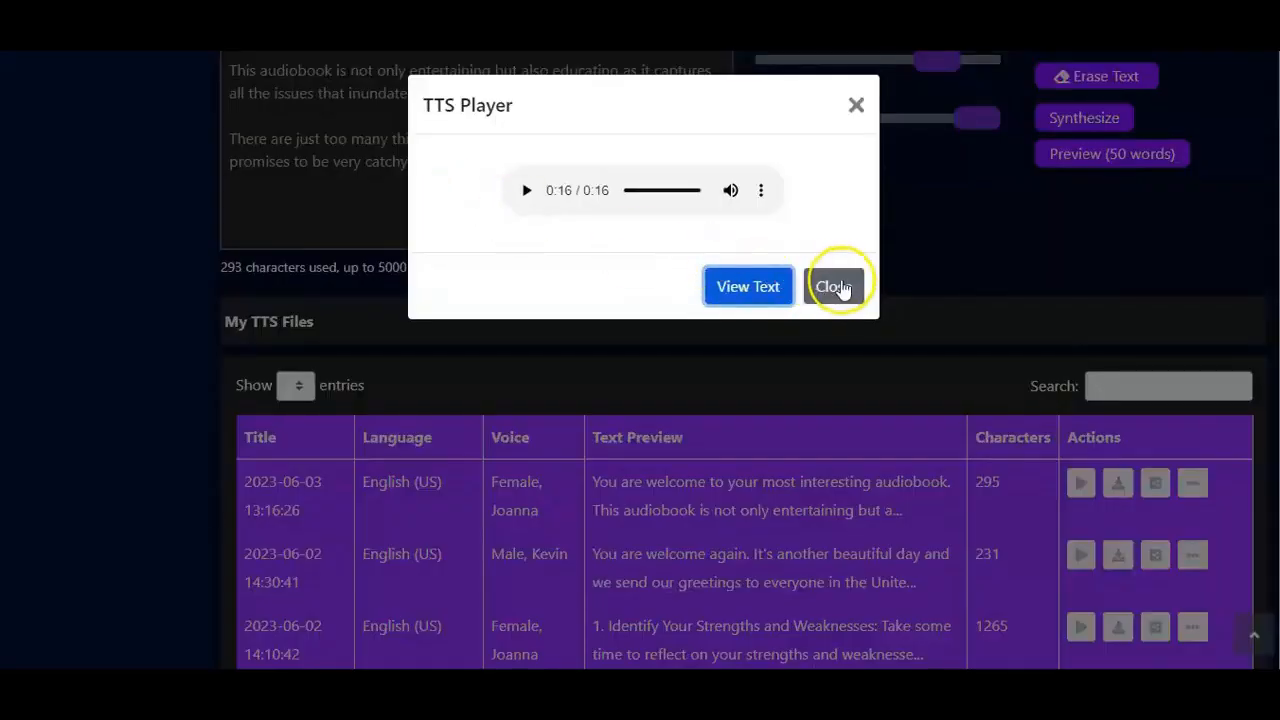
click(835, 286)
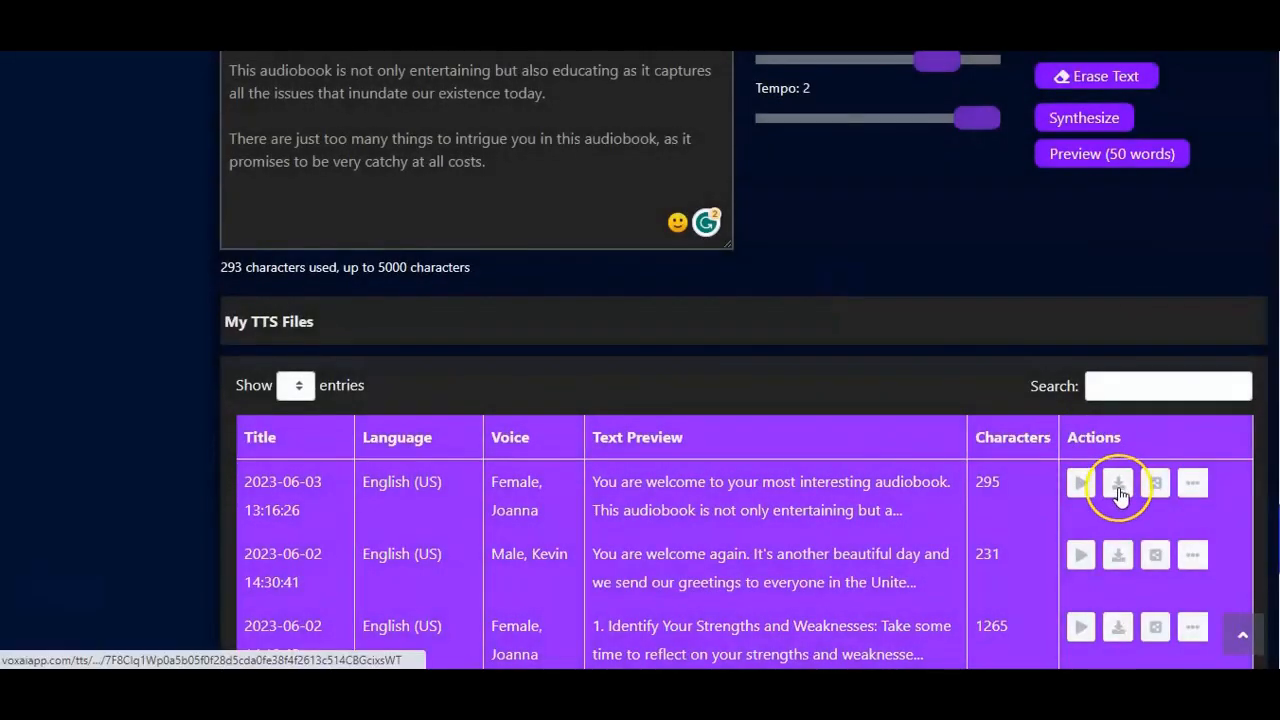
click(1119, 488)
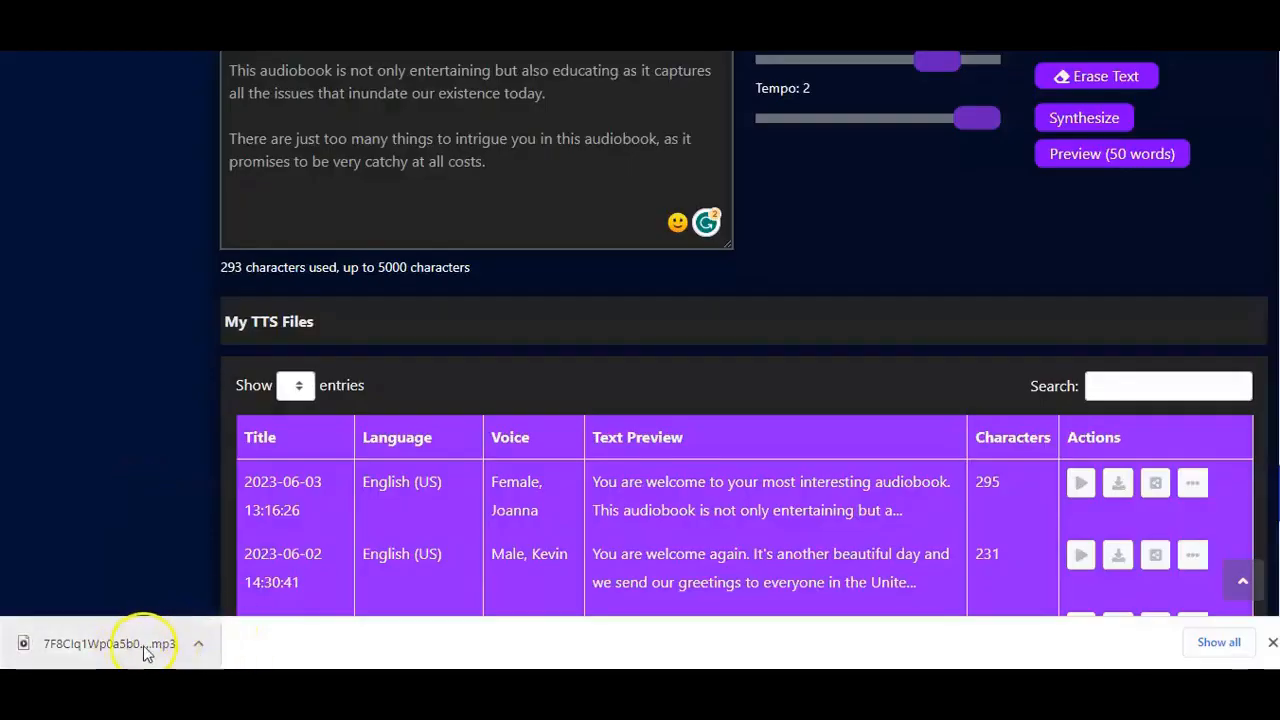
Step: Play the downloaded MP3 in Media Player, pause it partway and close the player
click(198, 647)
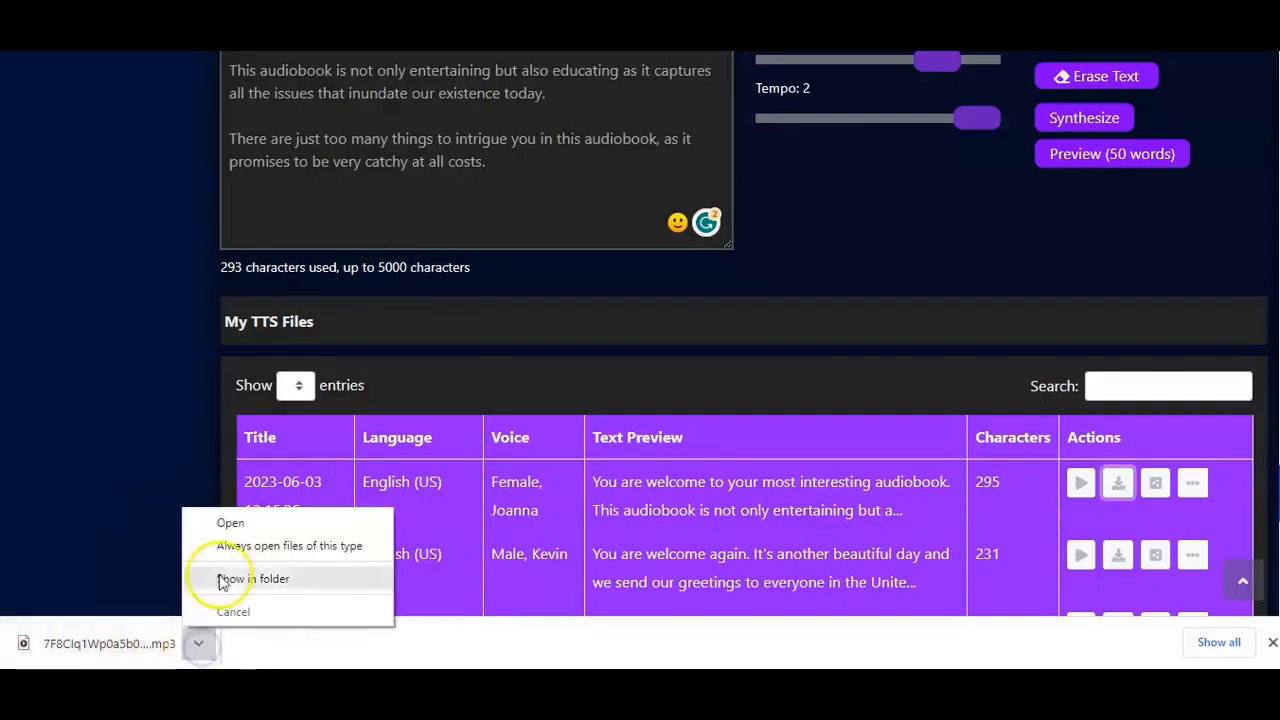
click(231, 524)
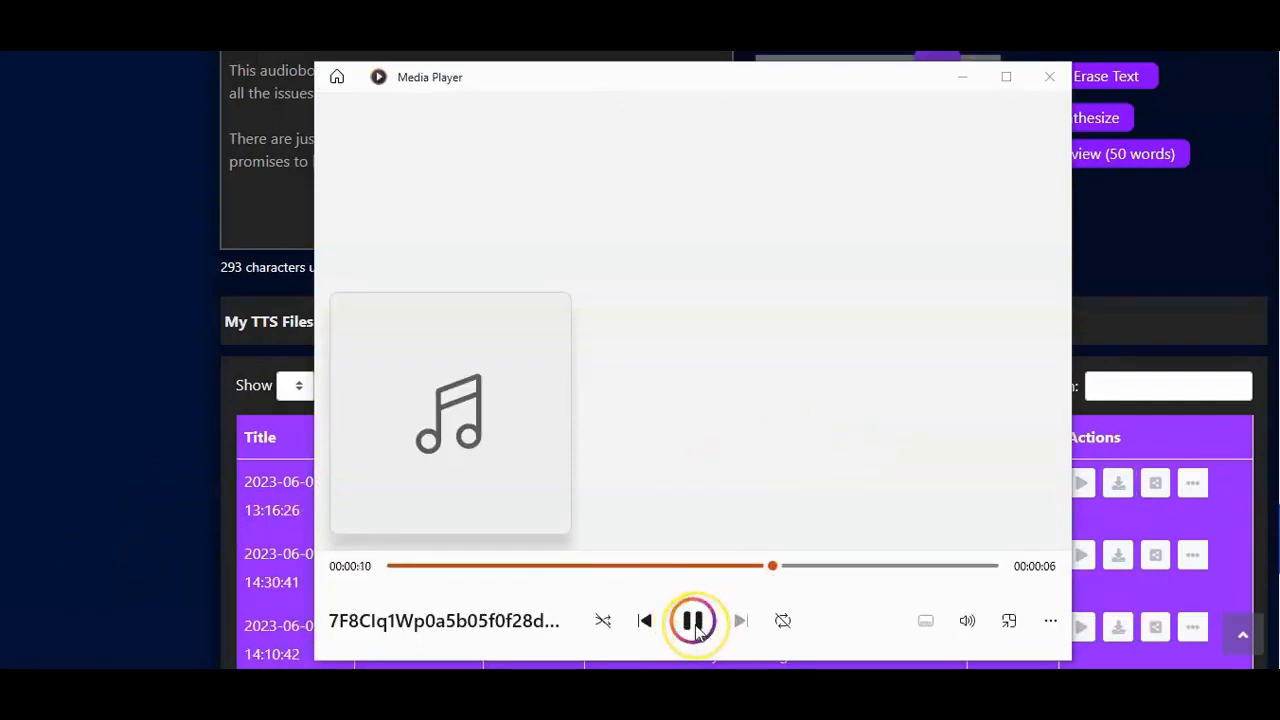
click(694, 622)
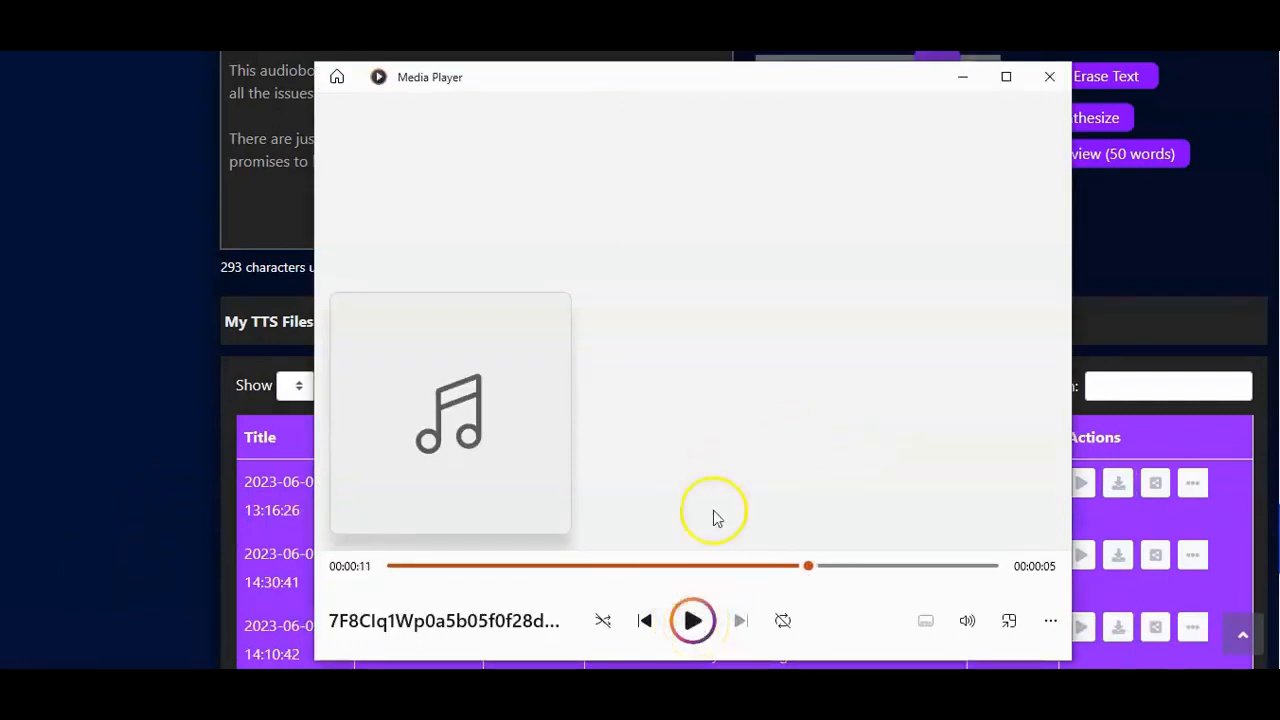
click(1049, 80)
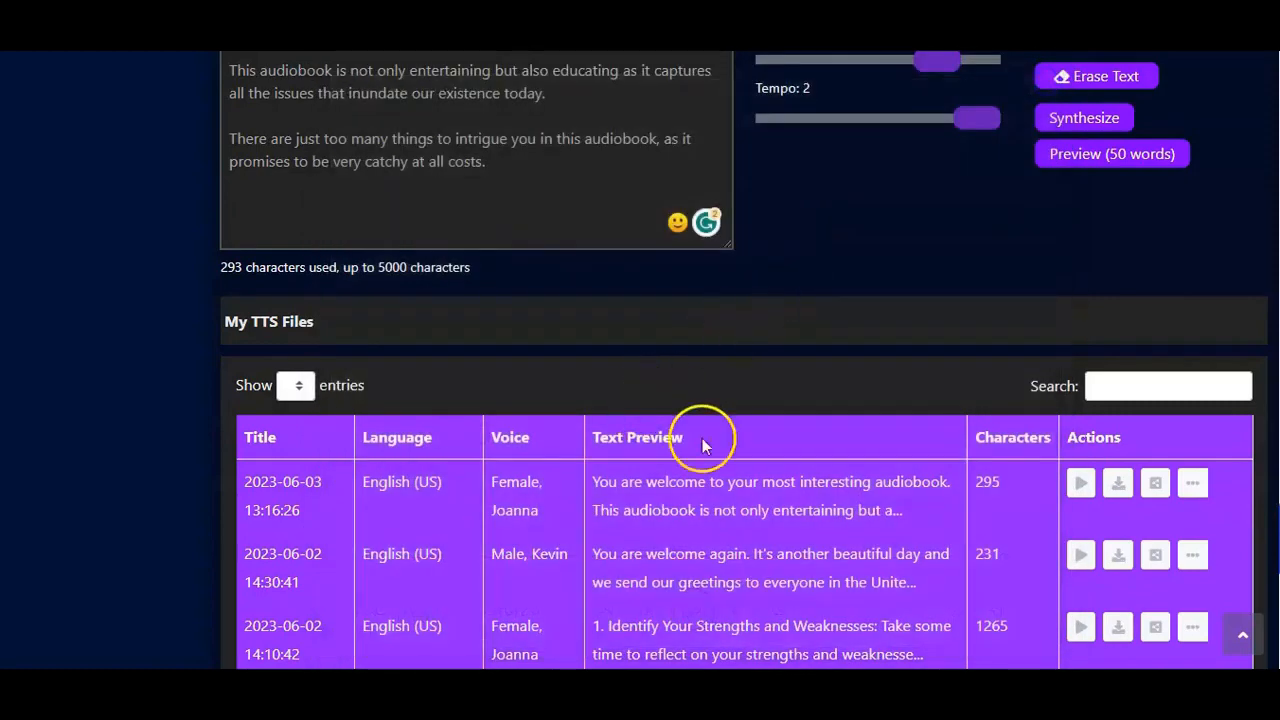
Step: Open the embed and share details of the newest file, highlight the embed code and the share link, and close them
click(1156, 486)
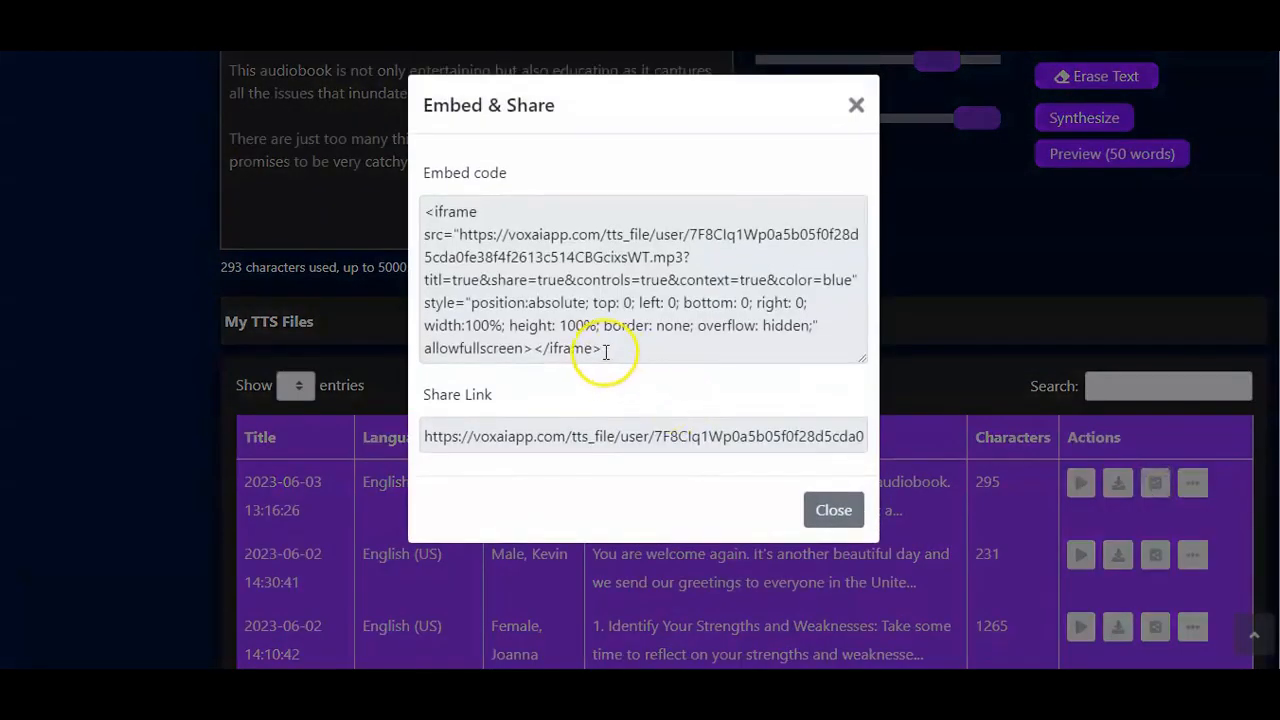
drag(605, 350, 408, 196)
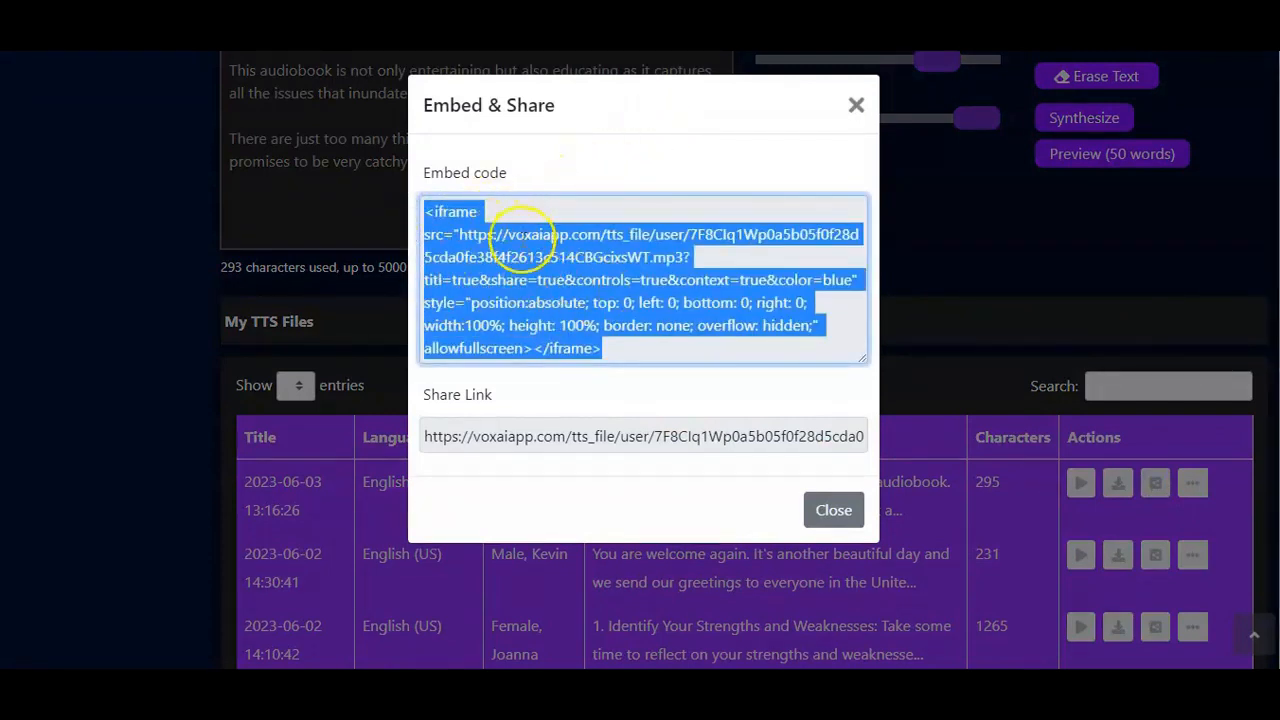
click(612, 393)
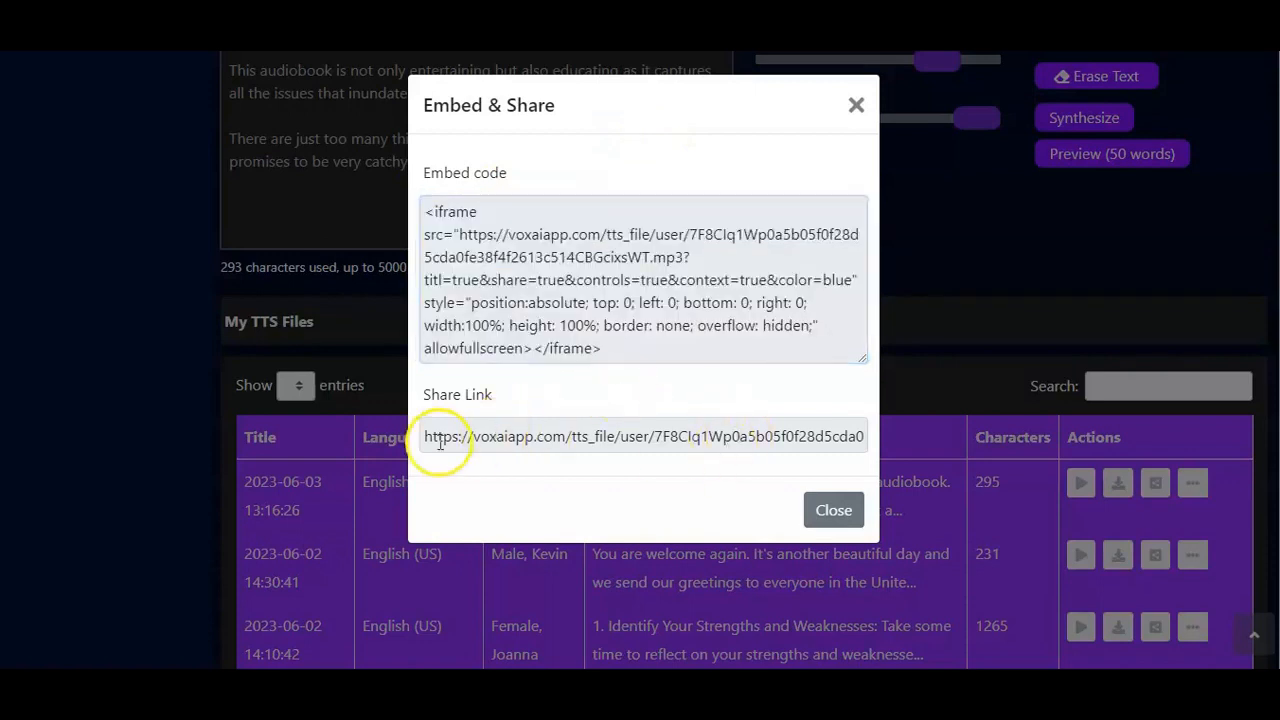
drag(424, 436, 929, 468)
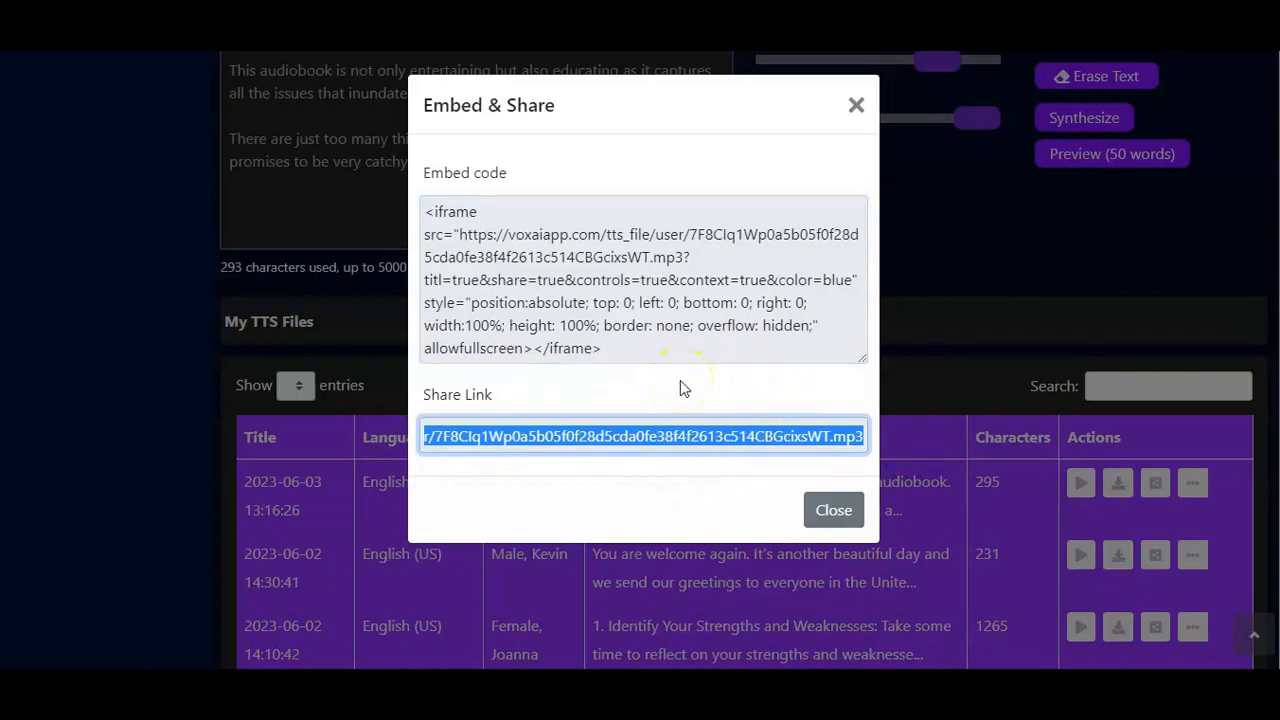
click(830, 512)
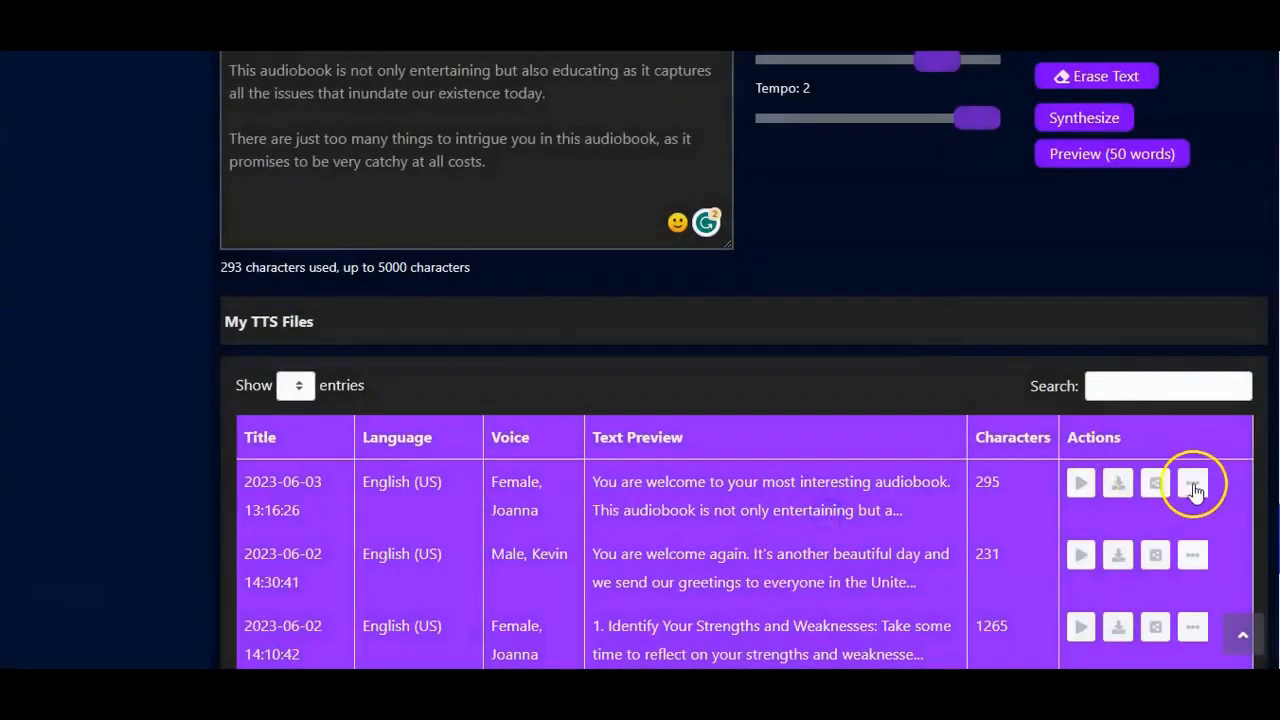
Step: View the newest voice file's details page, read through its full text and go back to the project
click(1193, 484)
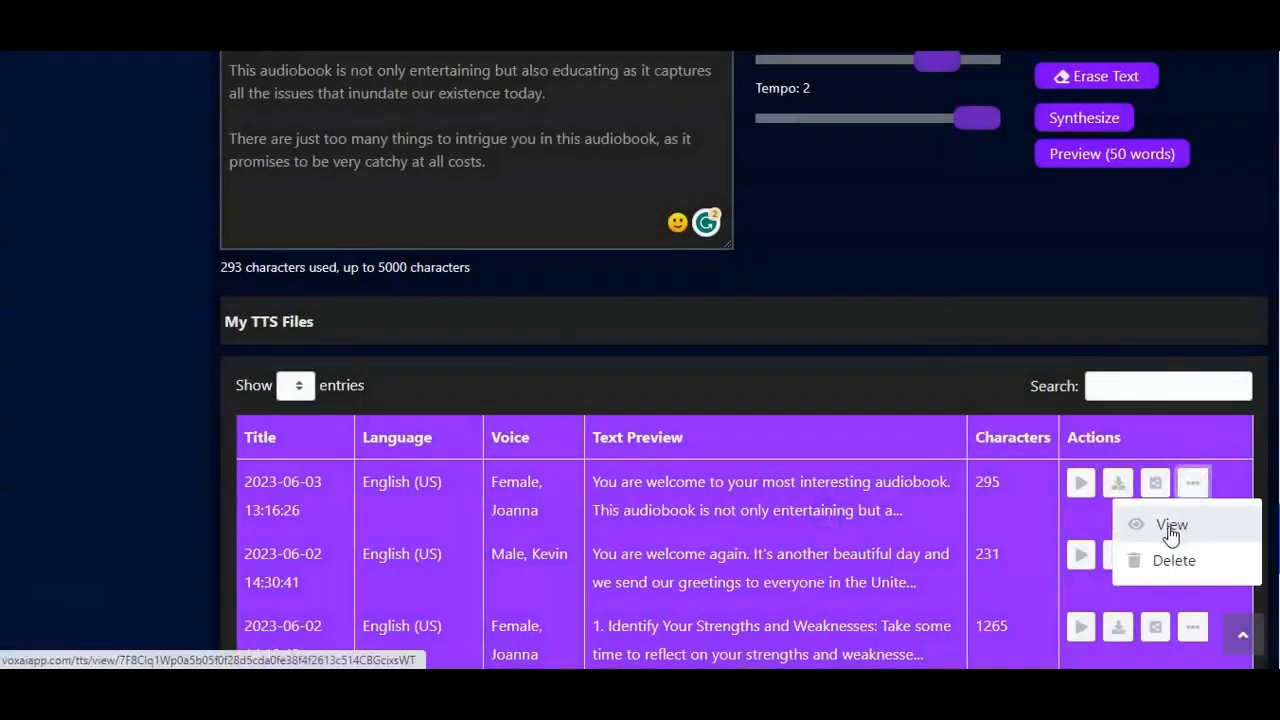
click(1170, 527)
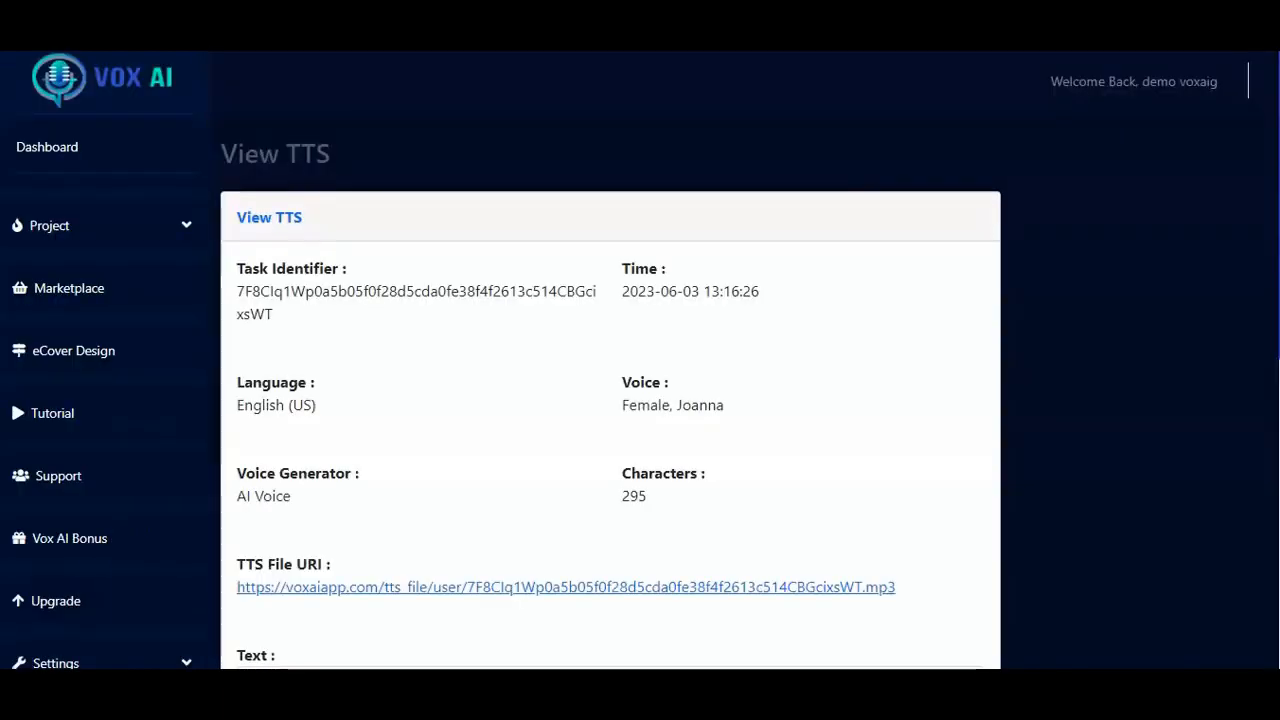
scroll(600, 400, down, 5)
scroll(600, 400, up, 2)
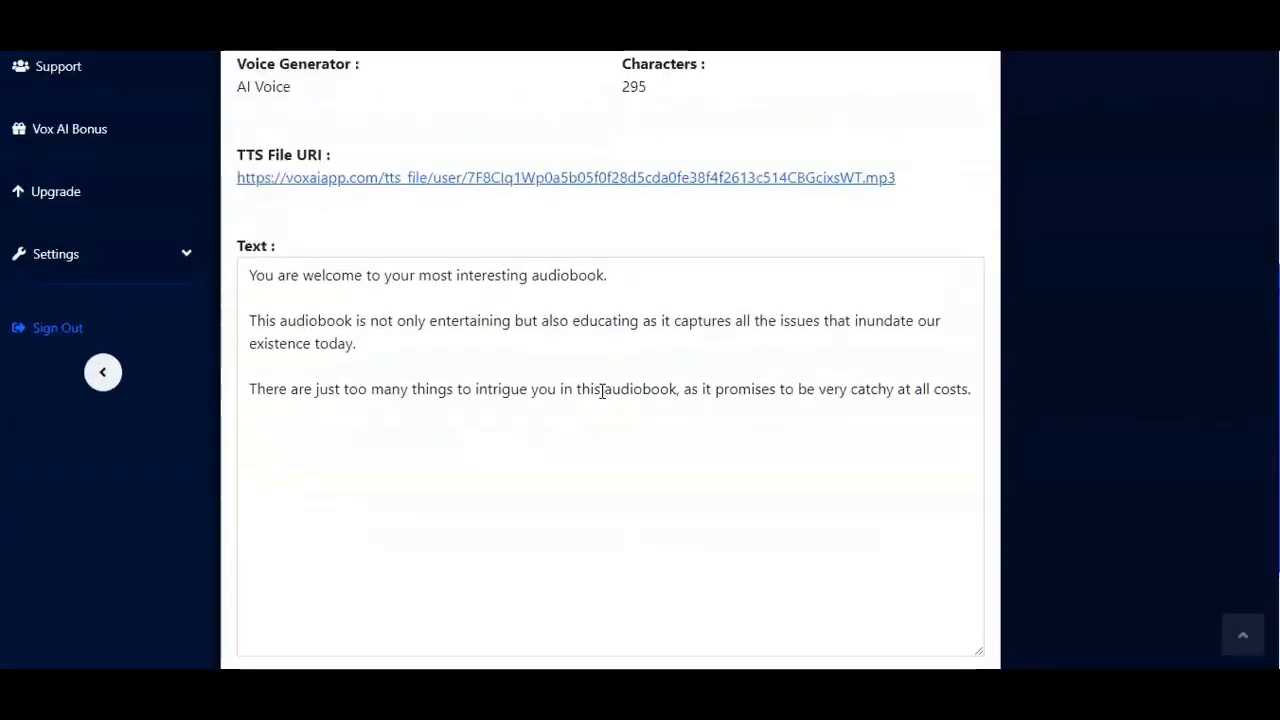
scroll(602, 391, down, 2)
scroll(602, 391, down, 2)
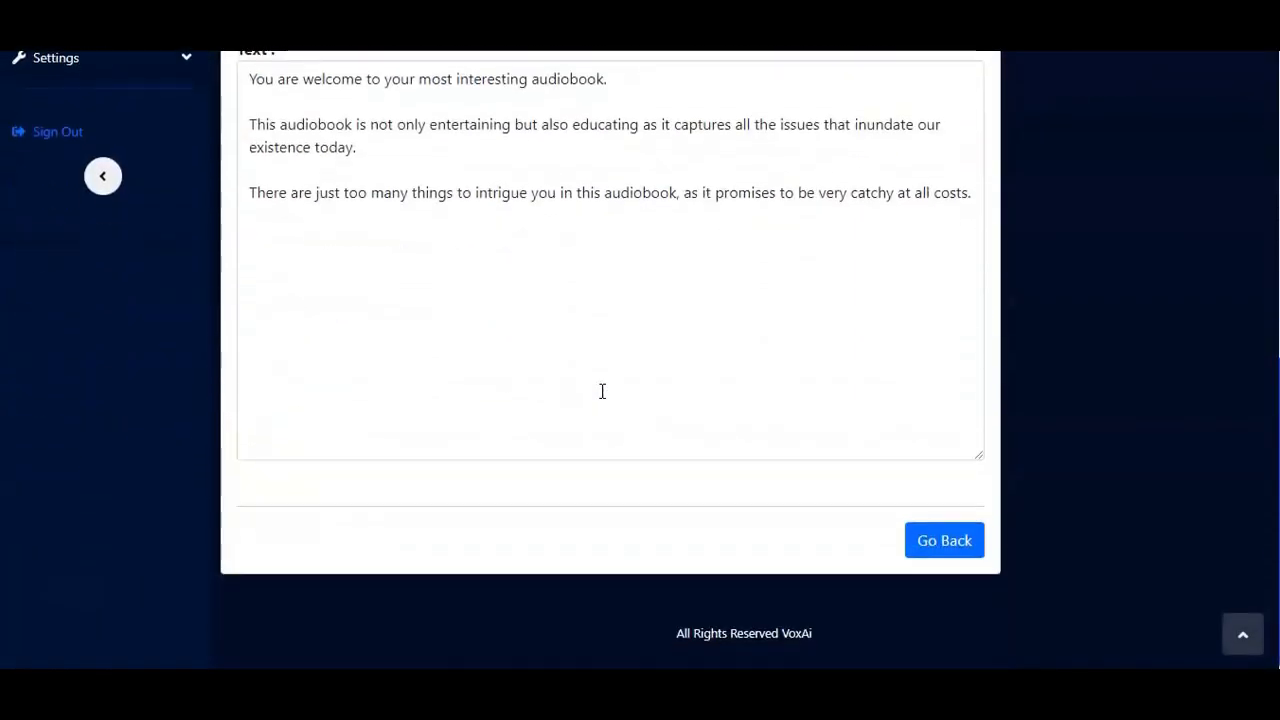
click(940, 538)
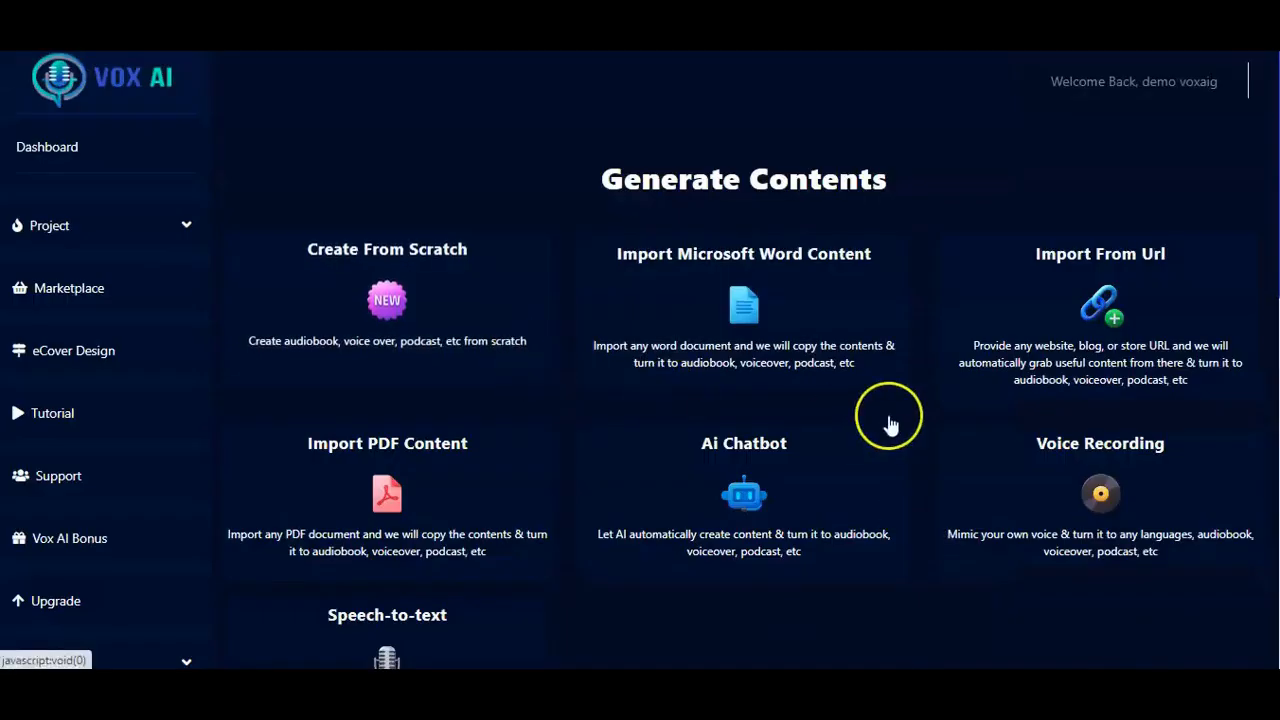
Step: Return to My TTS Files, show the View and Delete options of the newest file and dismiss them
click(409, 297)
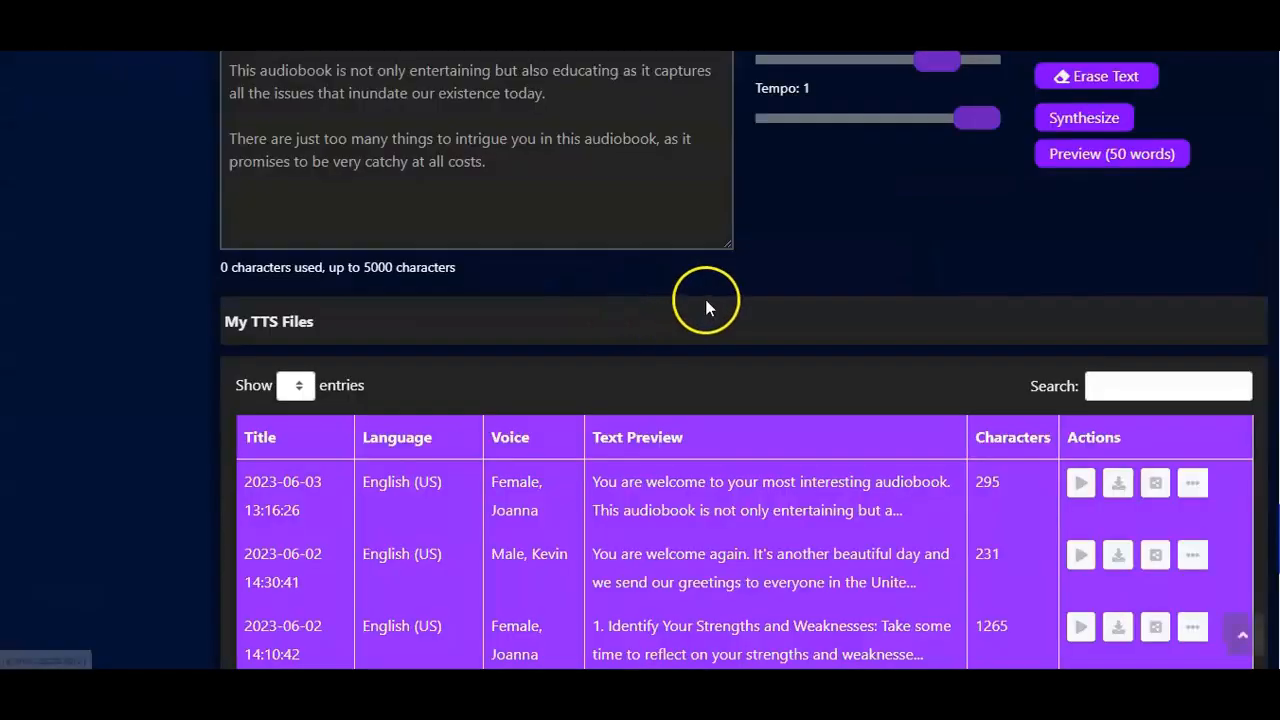
click(1200, 502)
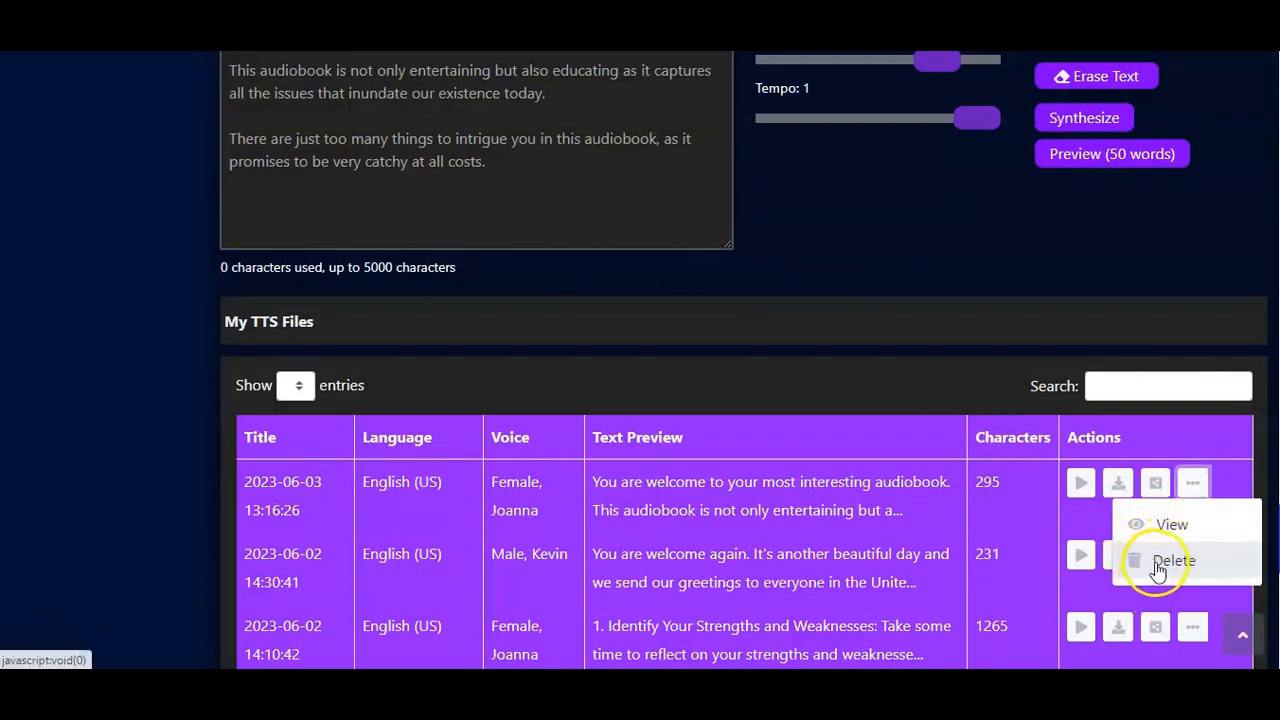
click(1054, 260)
Step: Import the Microsoft Word document Interview Guide.docx from the Desktop as the project's text content
scroll(1054, 260, up, 20)
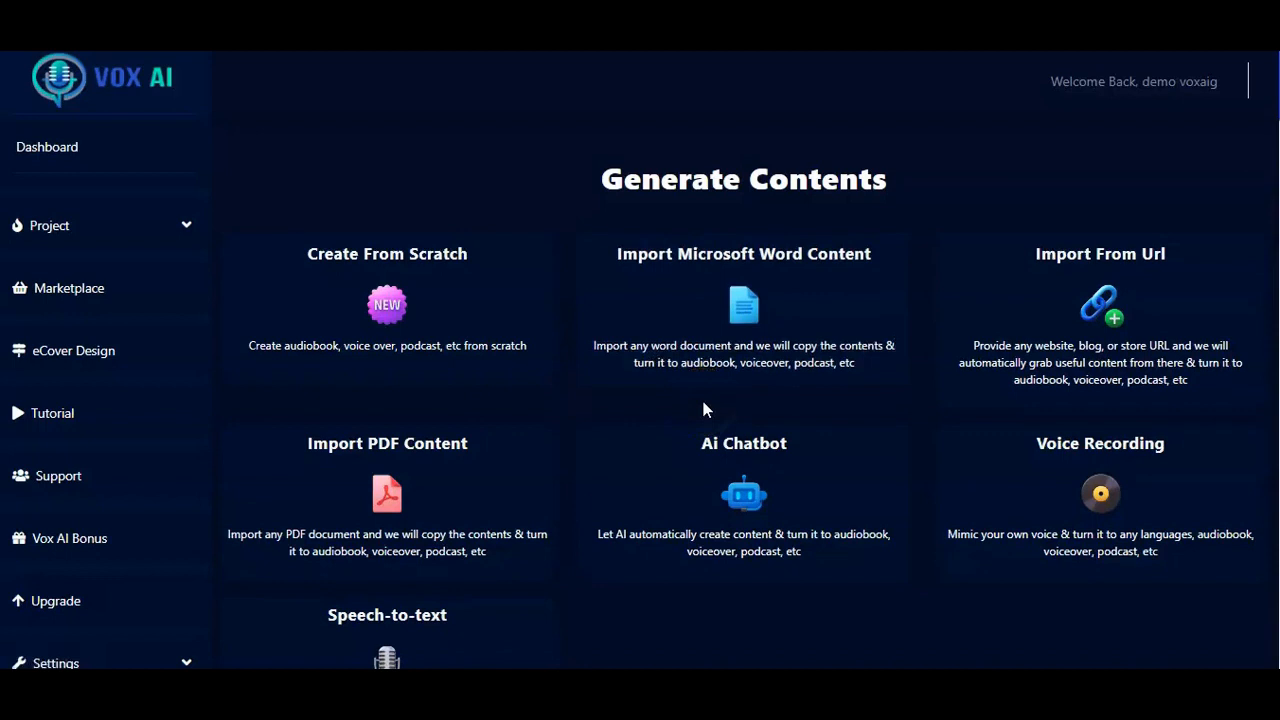
click(698, 307)
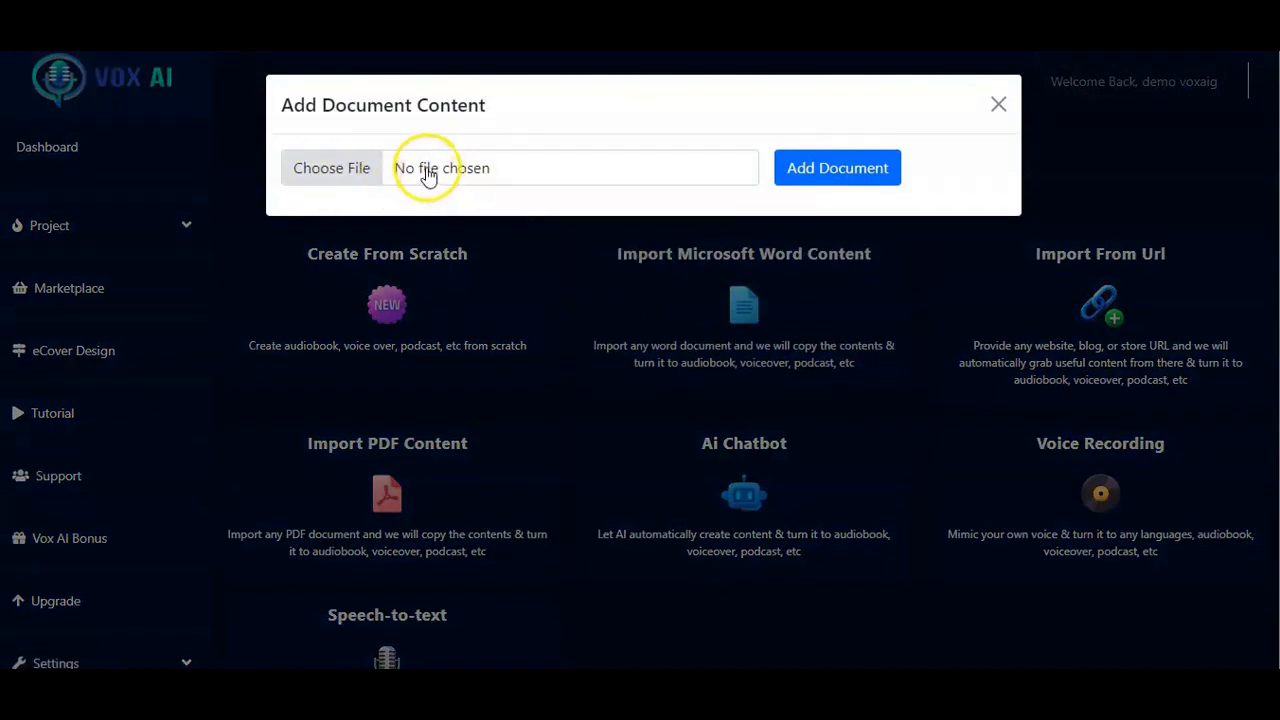
click(326, 172)
click(332, 172)
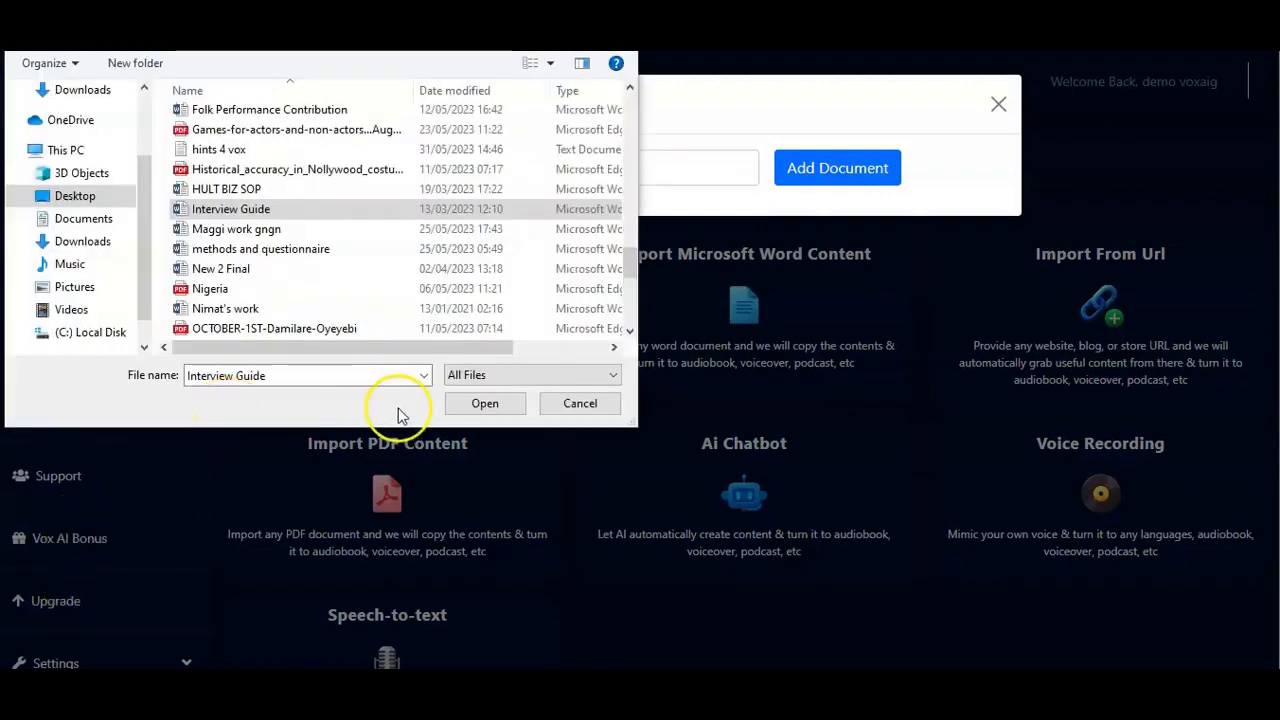
click(486, 405)
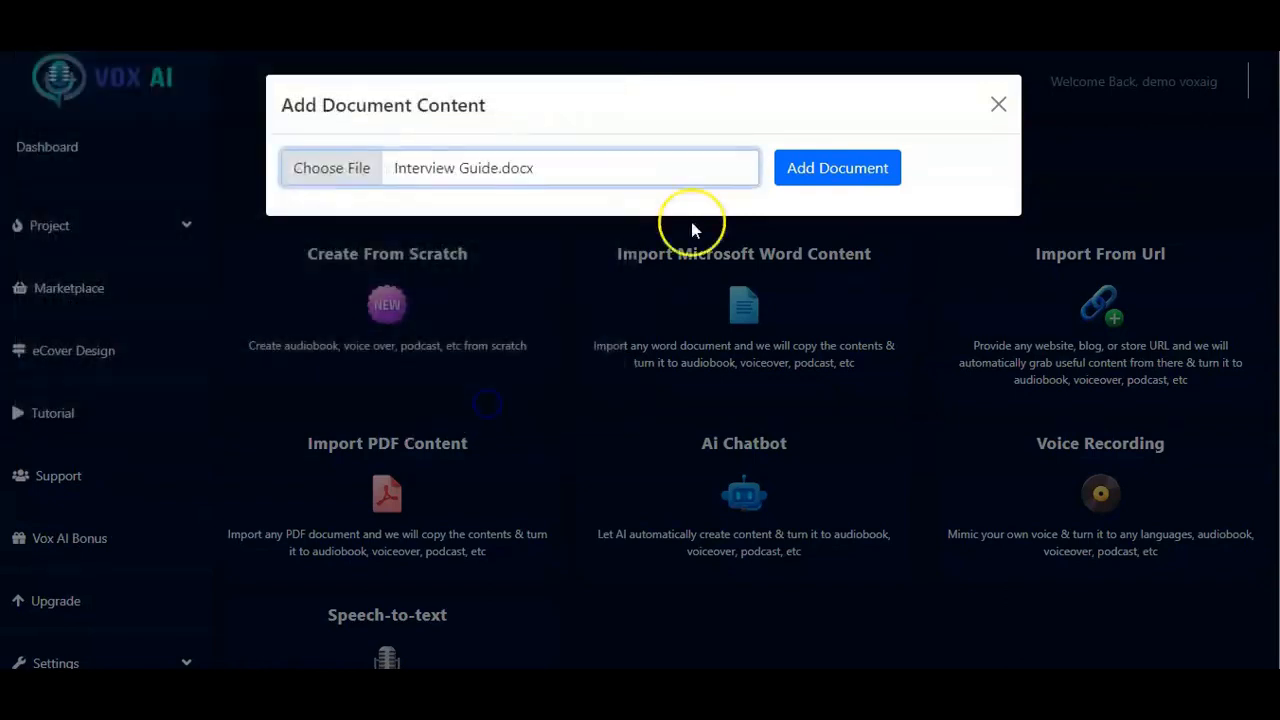
click(837, 170)
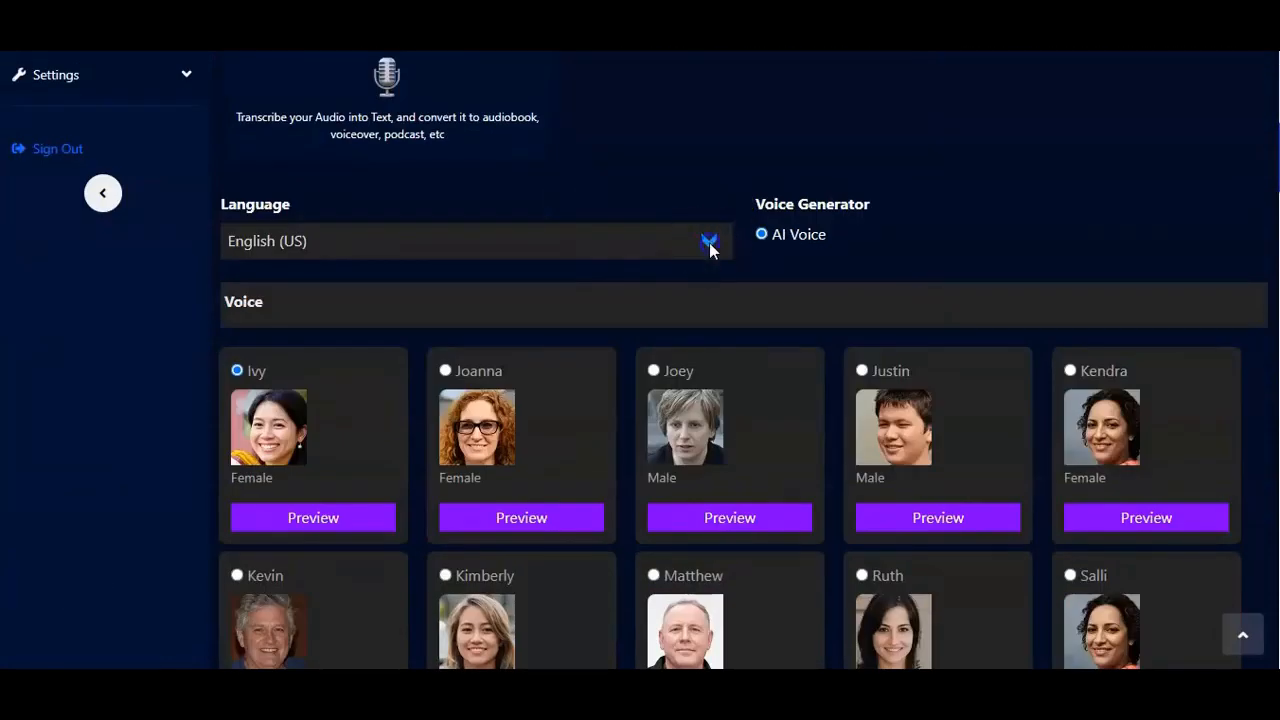
Step: Look through the available speech languages and close the list without choosing another one
click(709, 243)
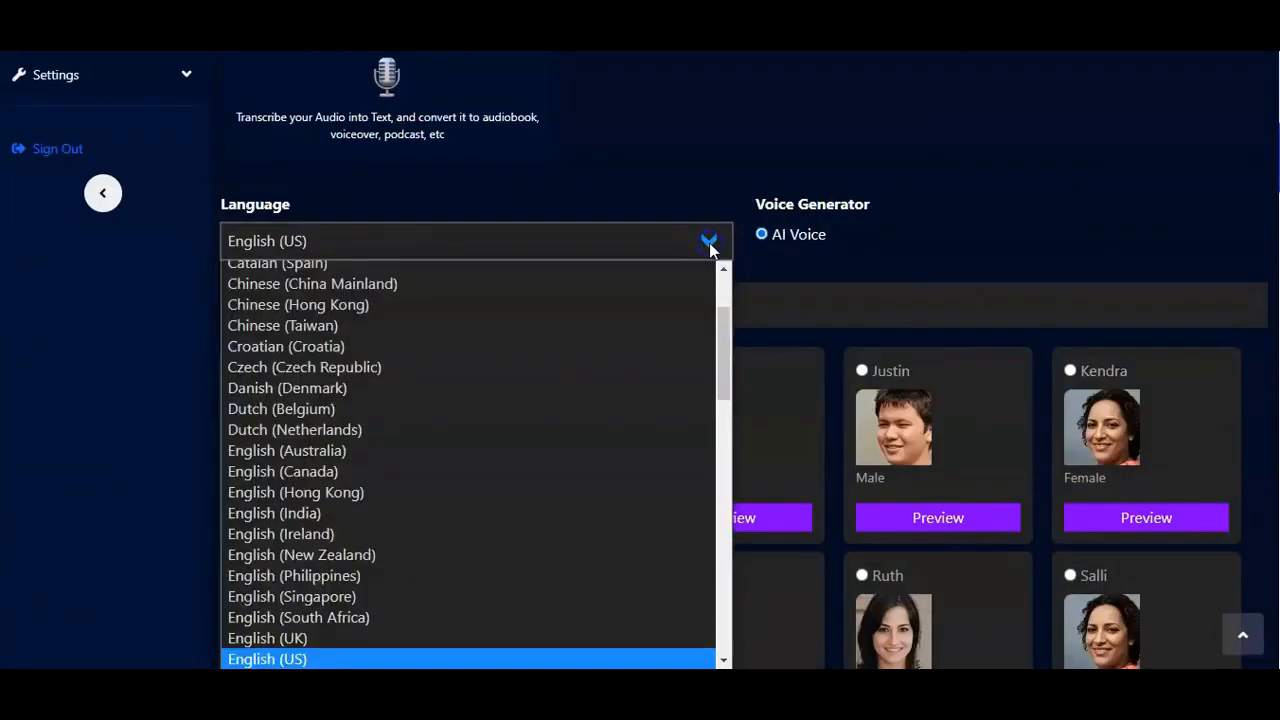
scroll(464, 460, down, 15)
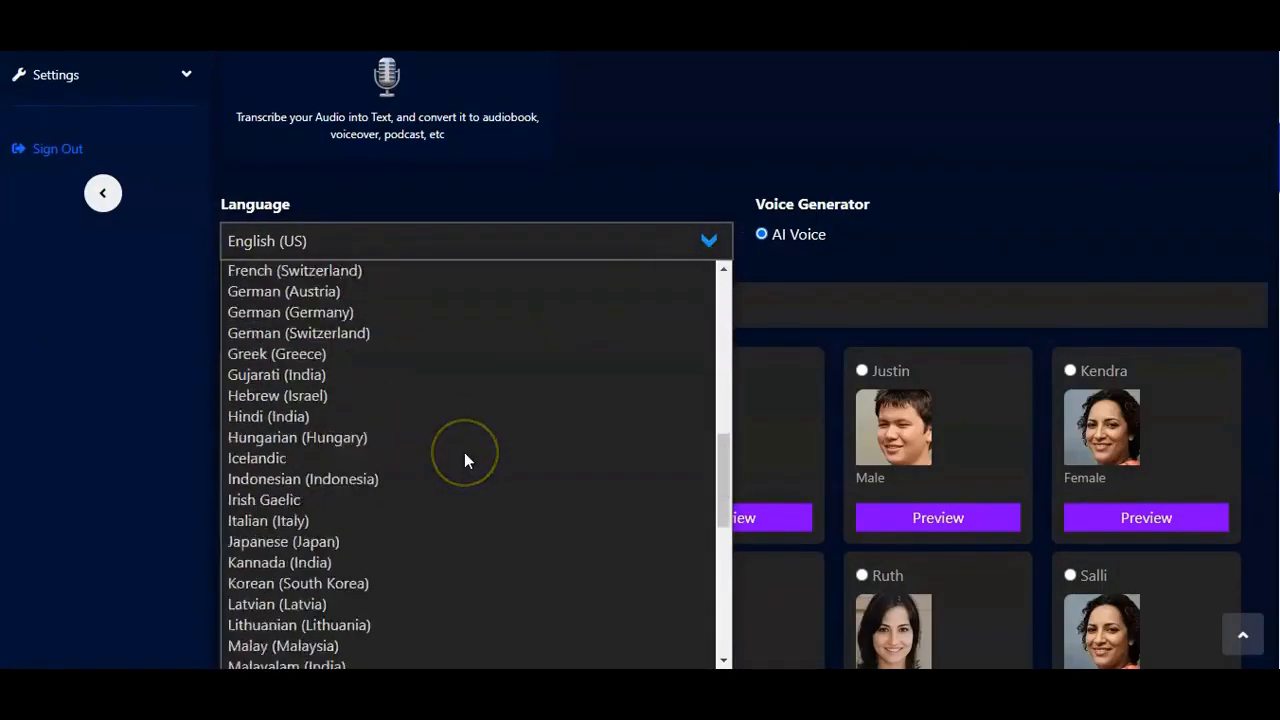
scroll(464, 460, up, 18)
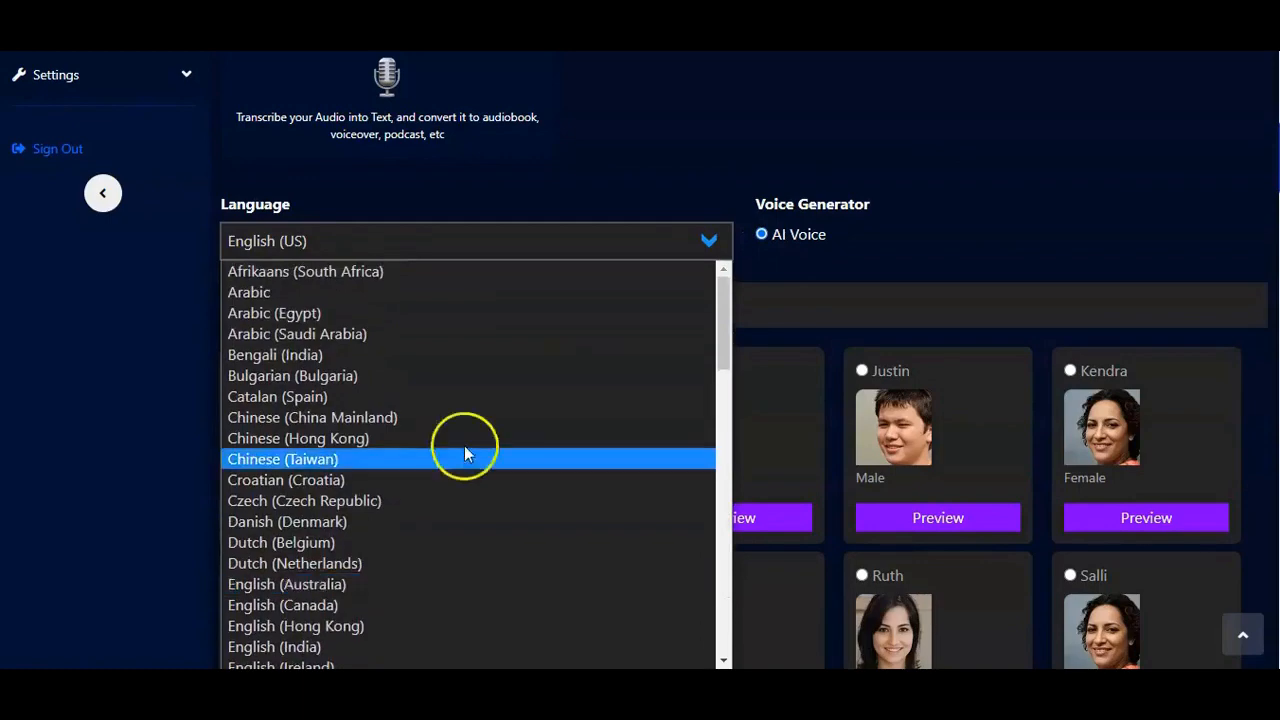
scroll(464, 448, down, 12)
scroll(464, 453, down, 5)
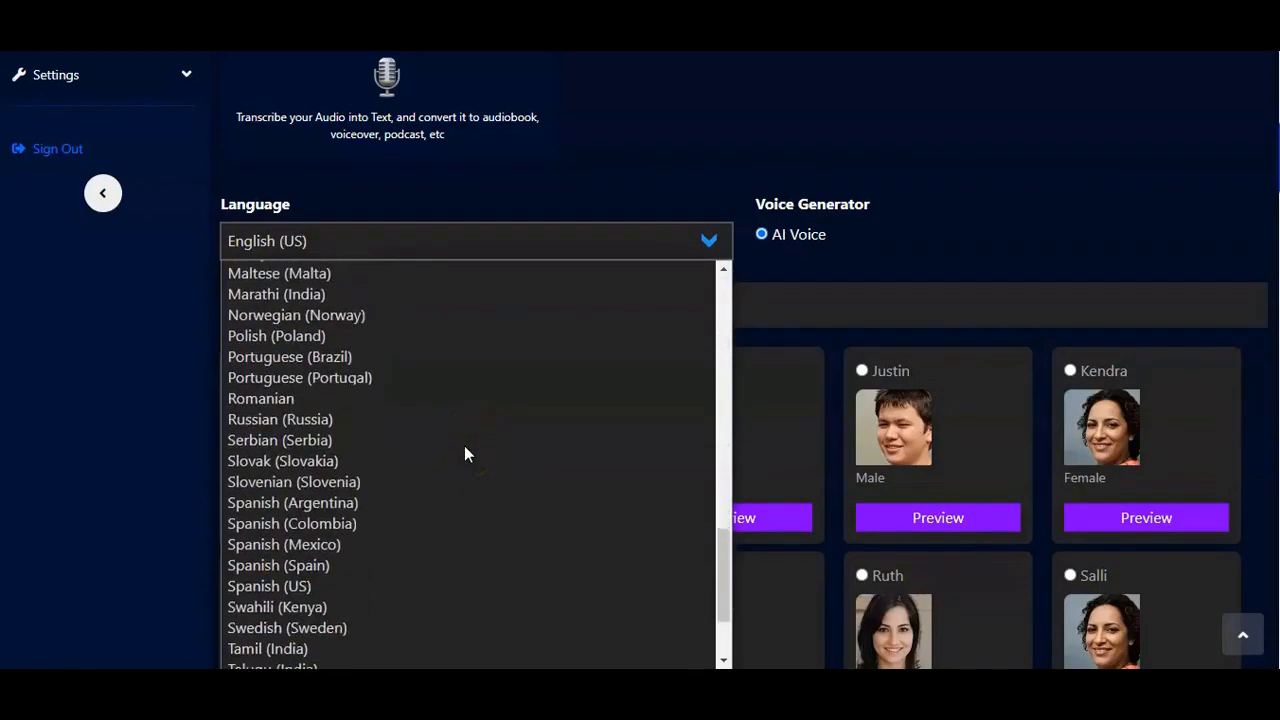
scroll(404, 468, up, 12)
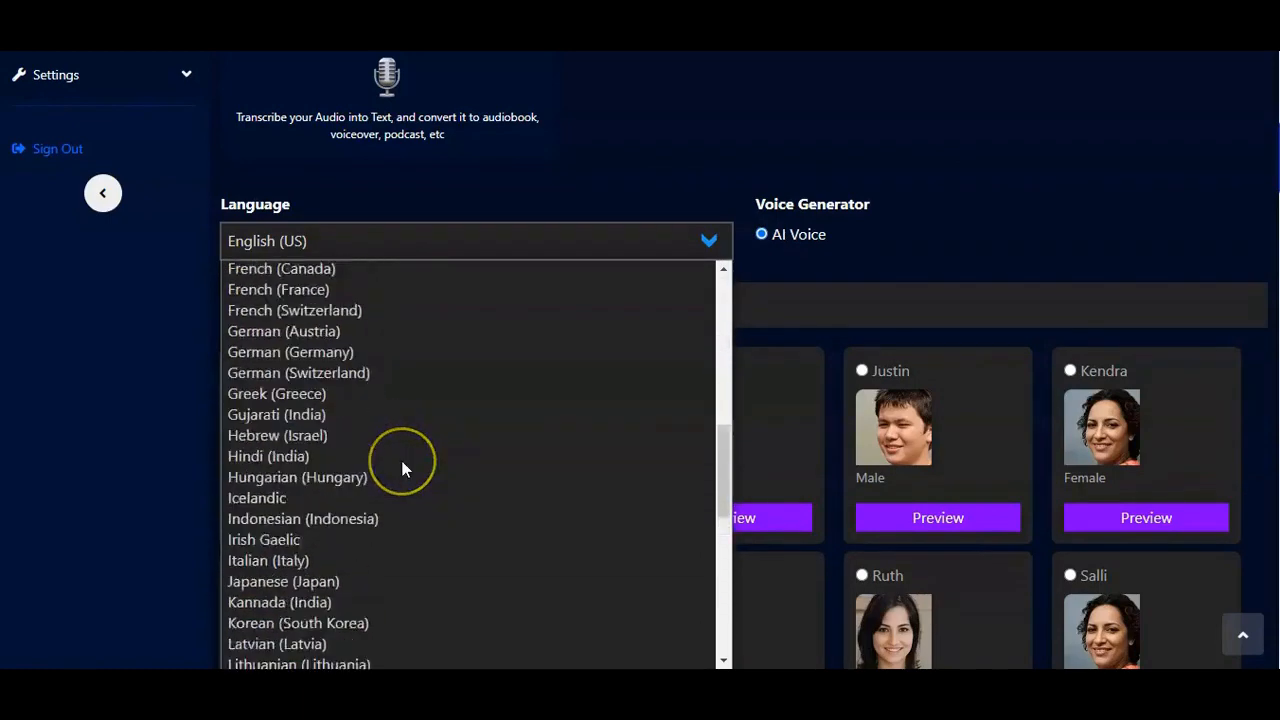
scroll(402, 468, down, 4)
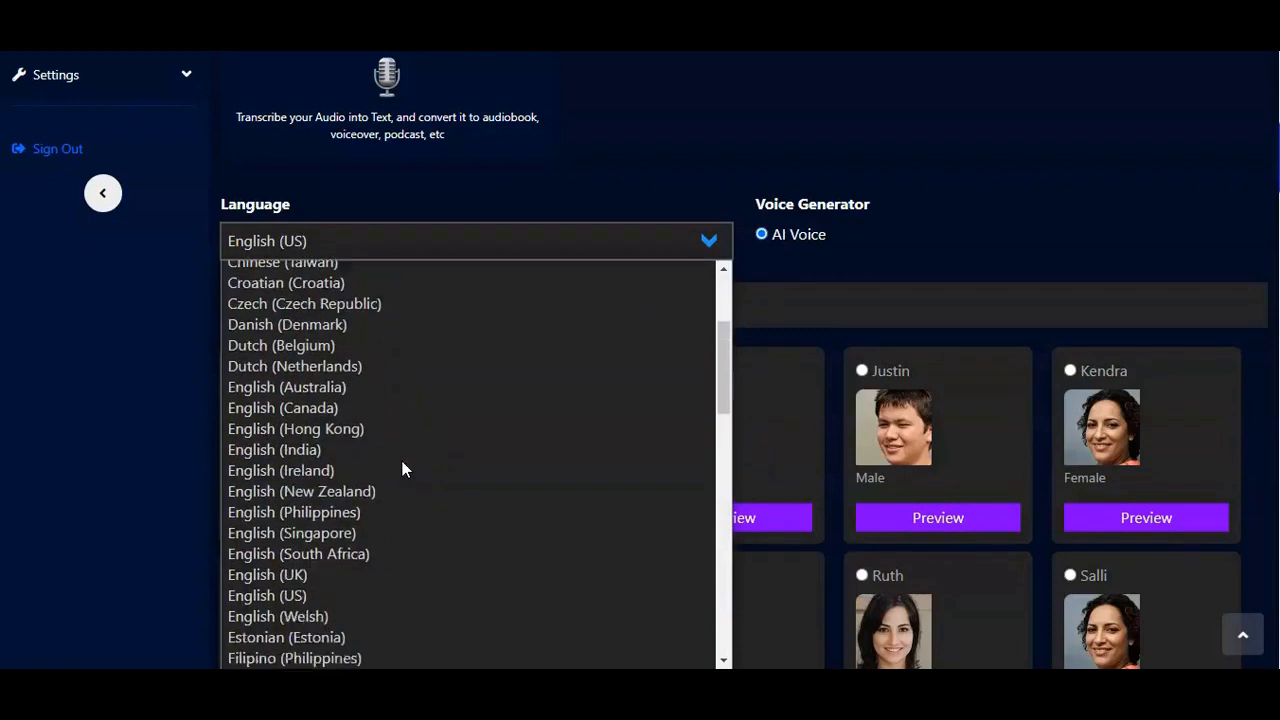
click(315, 340)
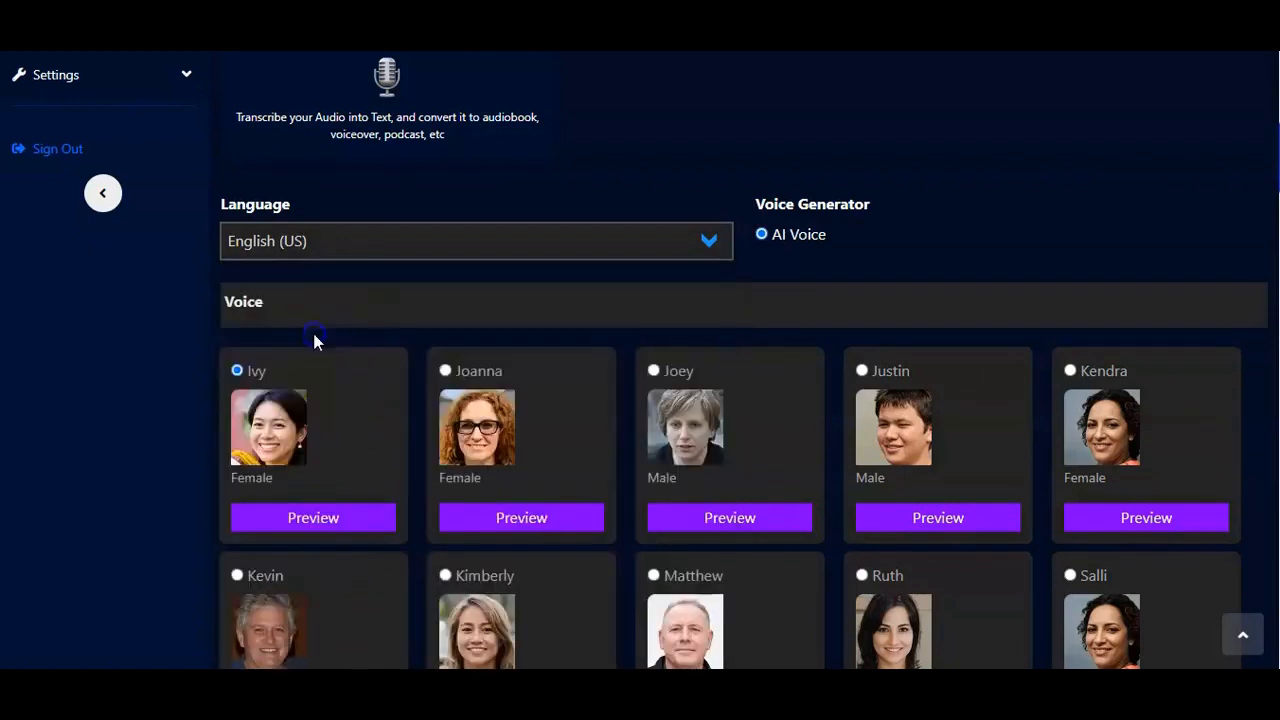
Step: Select the male voice Matthew and go to the imported document text
scroll(697, 268, down, 3)
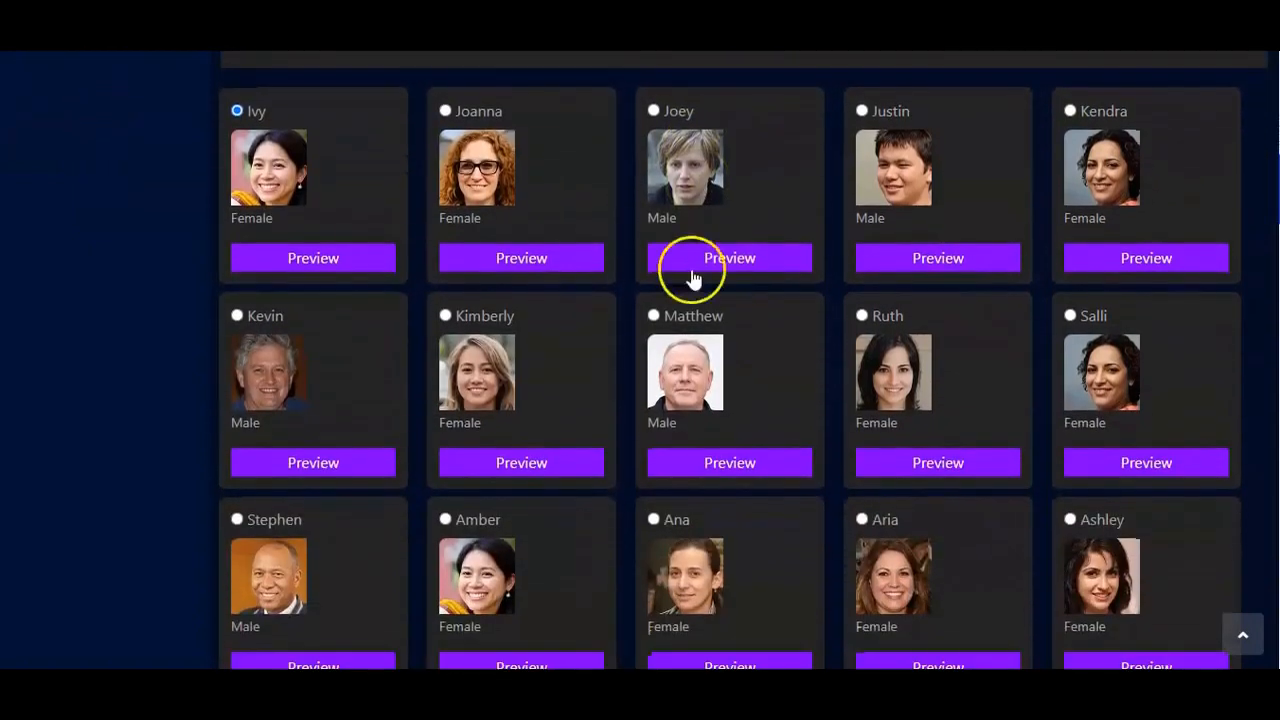
click(686, 449)
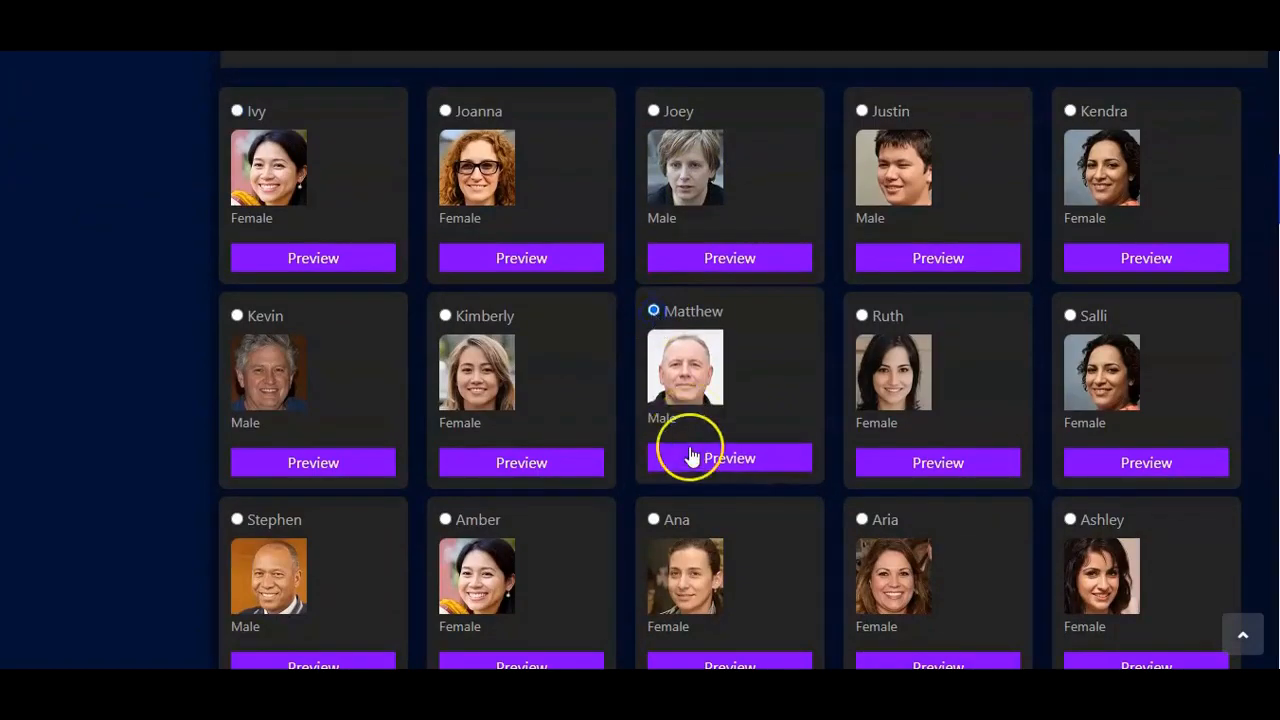
scroll(686, 449, down, 10)
scroll(688, 440, down, 15)
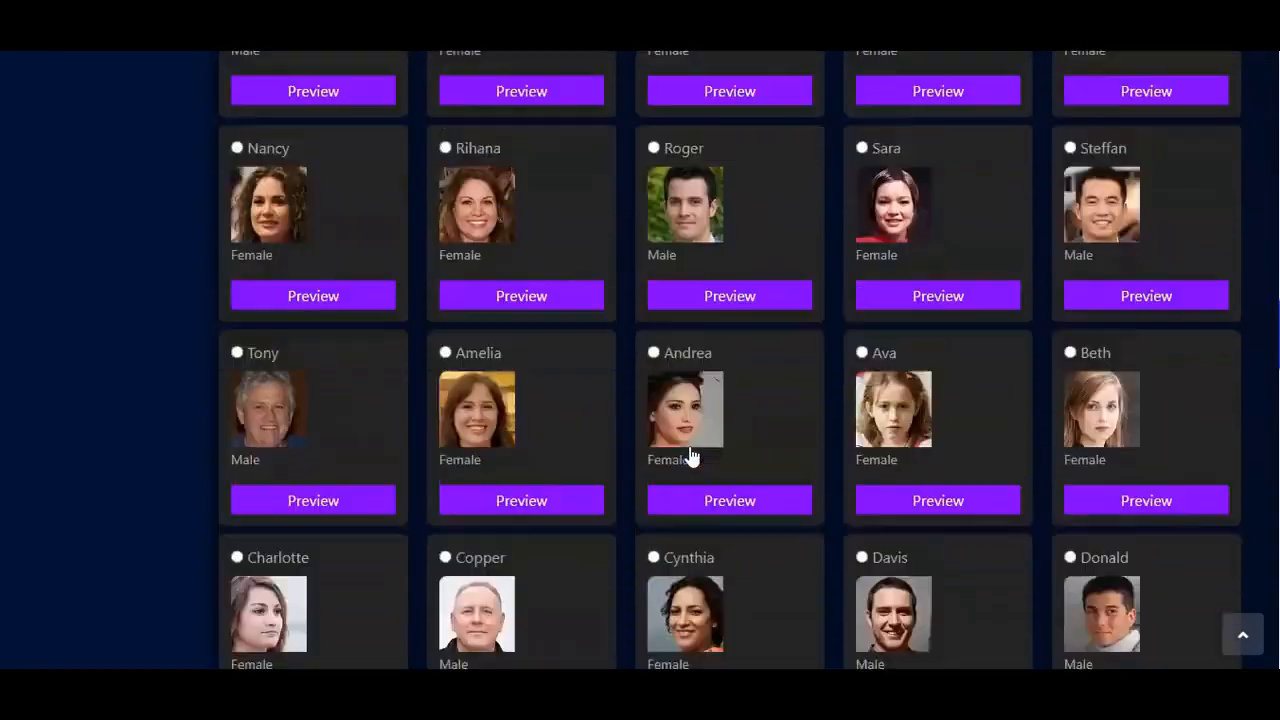
scroll(682, 408, down, 3)
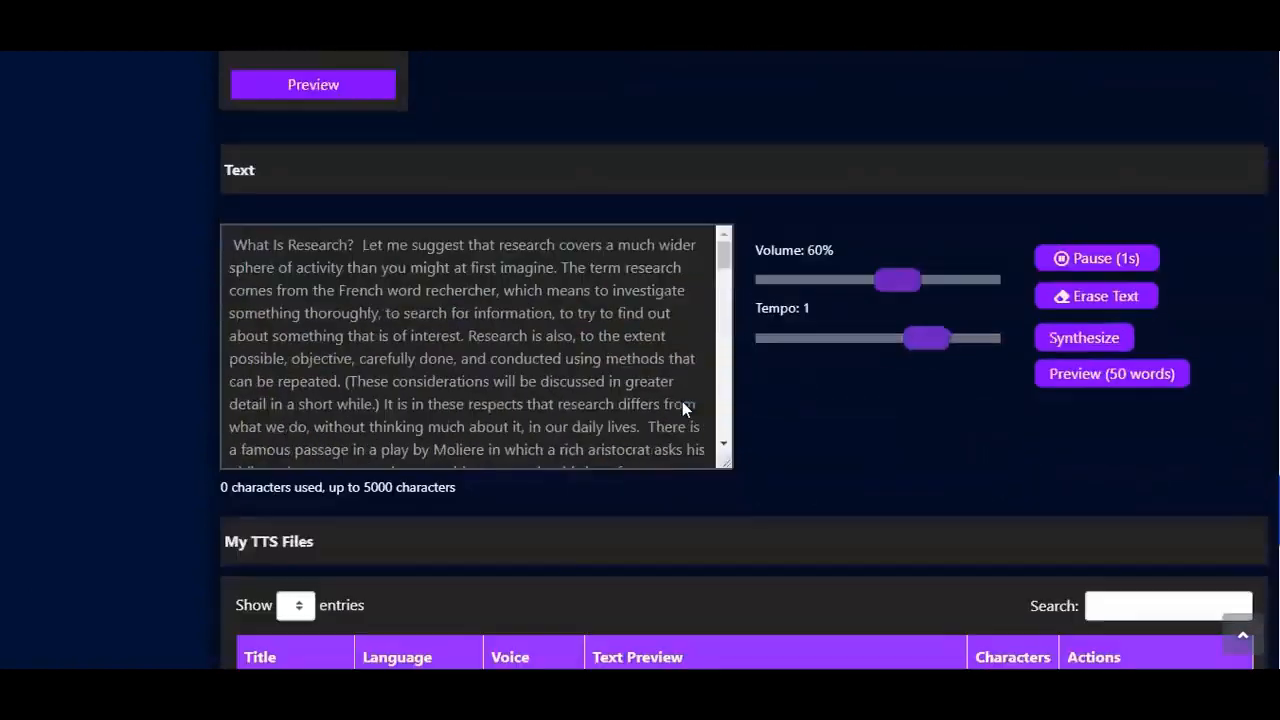
Step: Look through the imported research text in the text box and return to its beginning
click(508, 300)
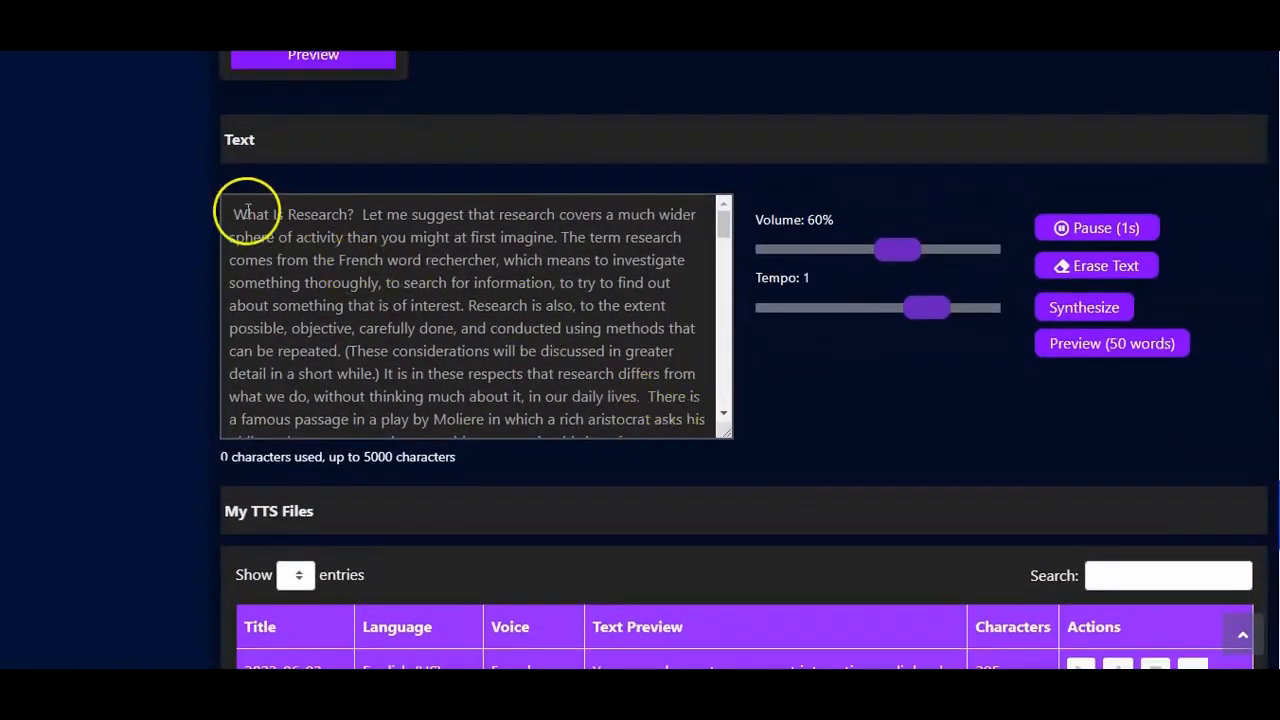
drag(448, 316, 492, 411)
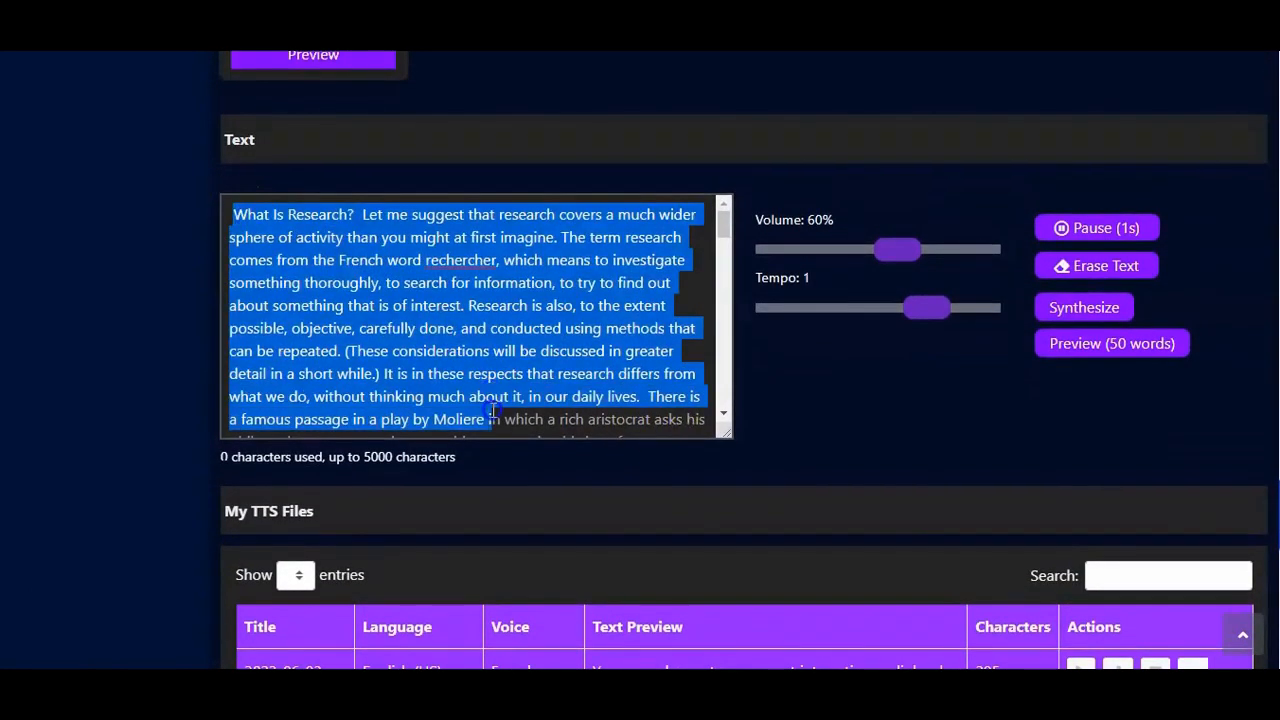
click(556, 419)
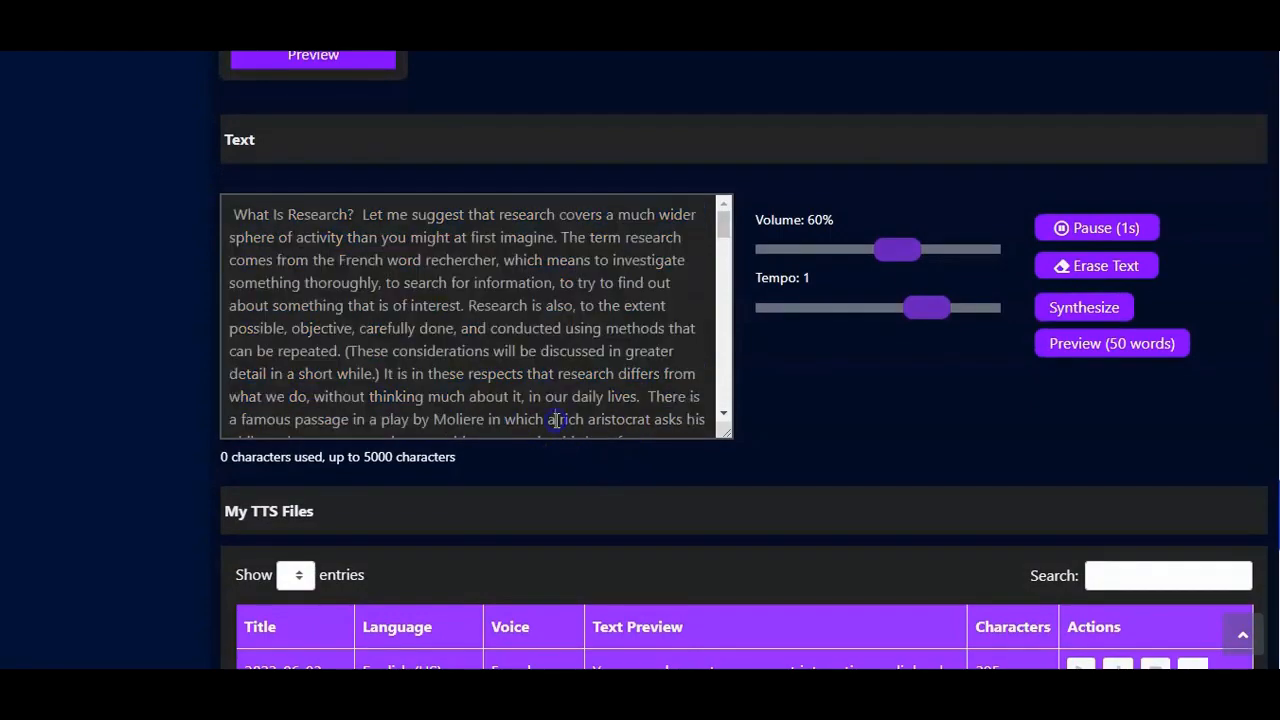
scroll(660, 378, down, 10)
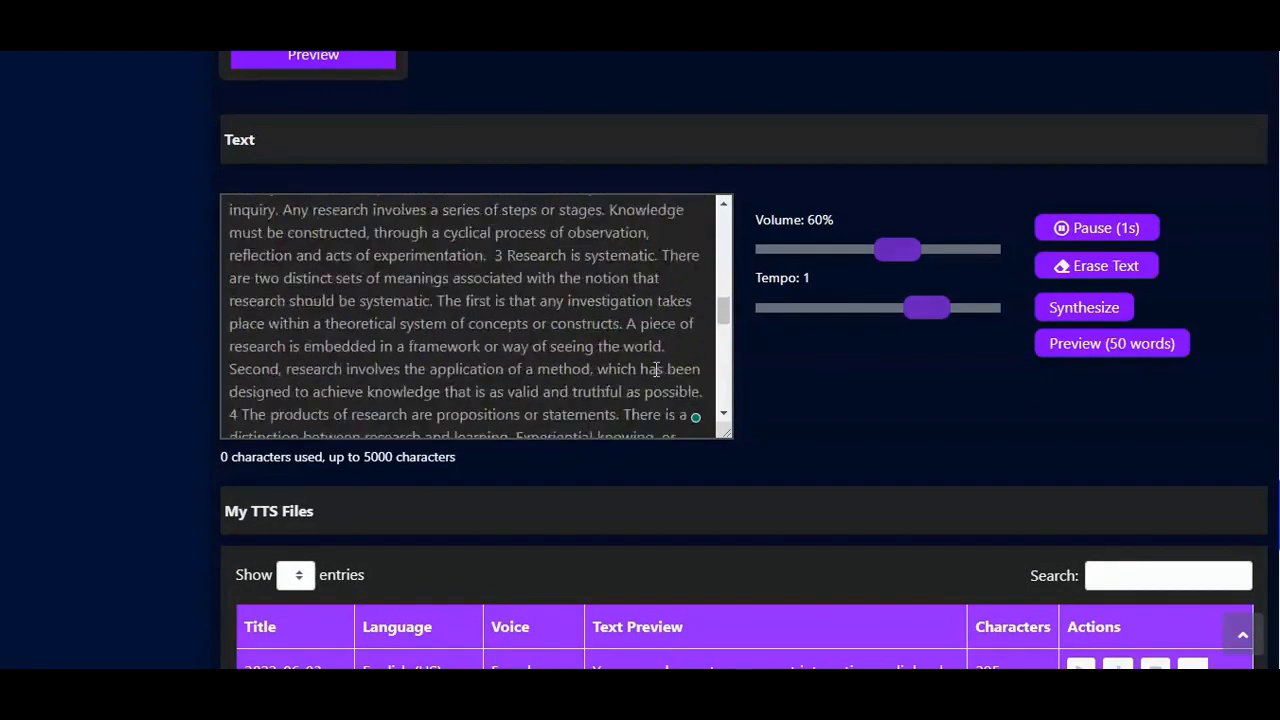
scroll(656, 370, up, 10)
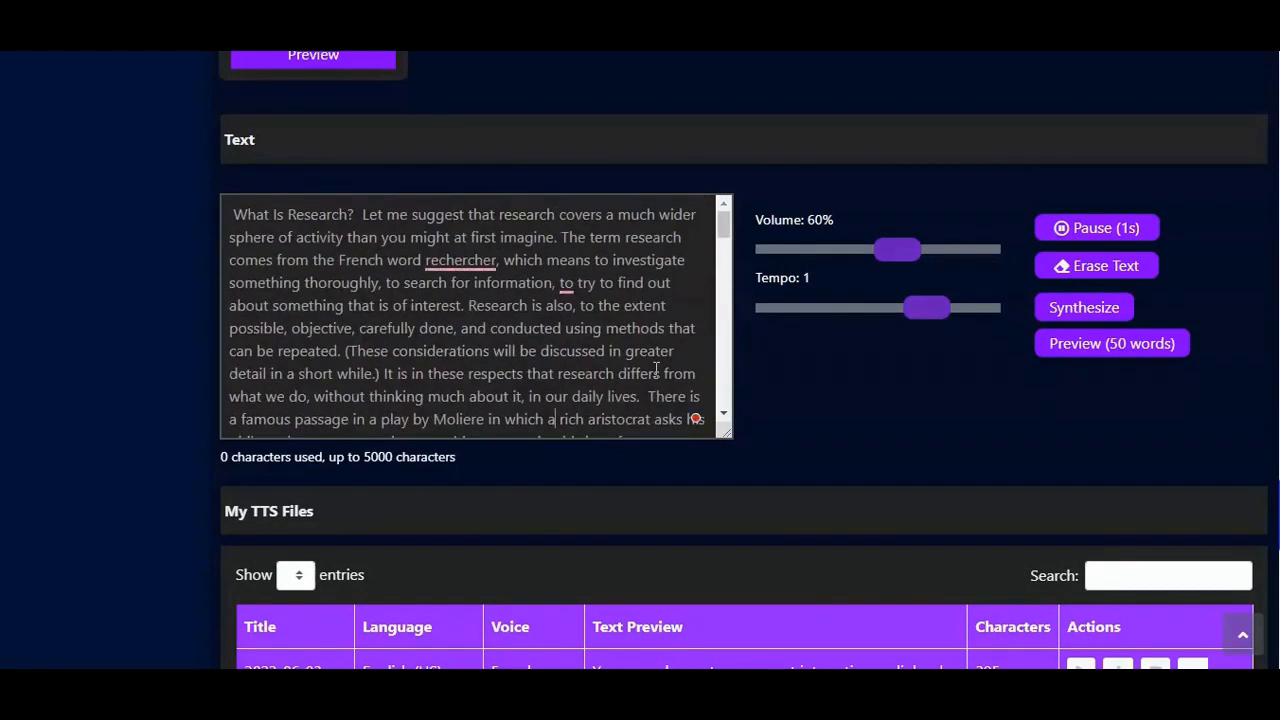
Step: Set the voice volume to 80% and the tempo to 2
scroll(903, 339, down, 1)
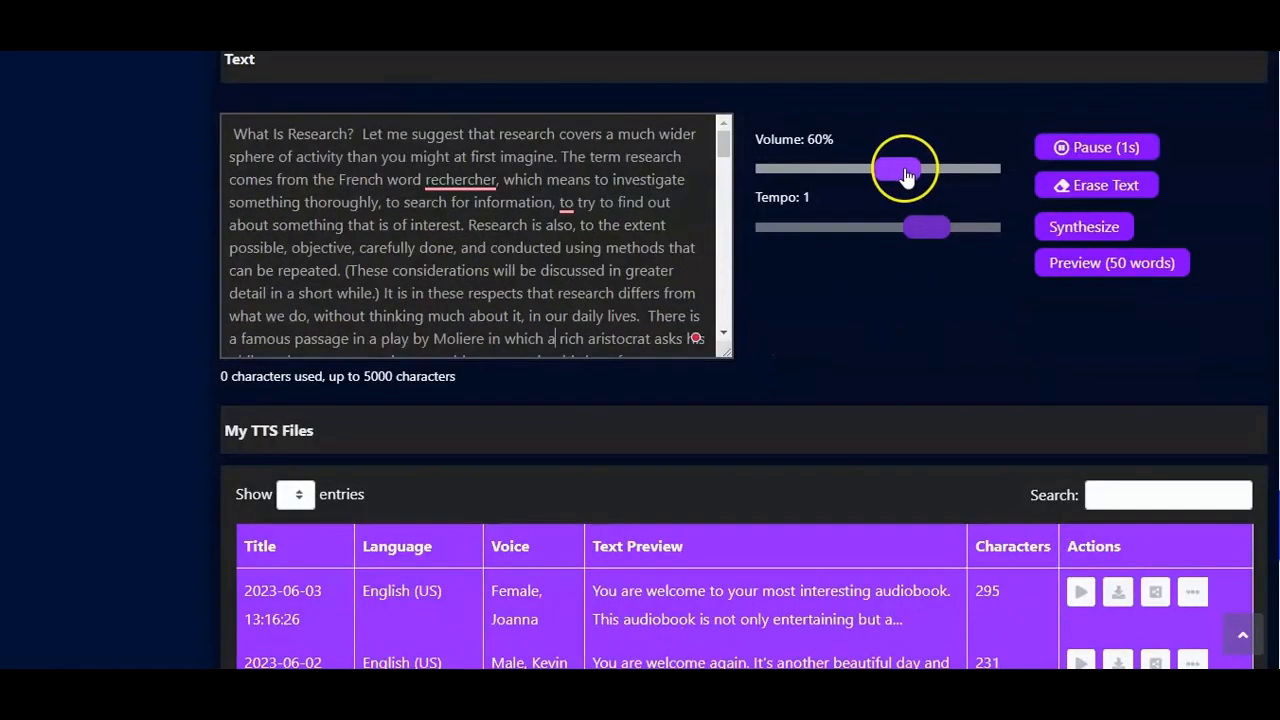
drag(908, 170, 930, 172)
drag(920, 232, 953, 233)
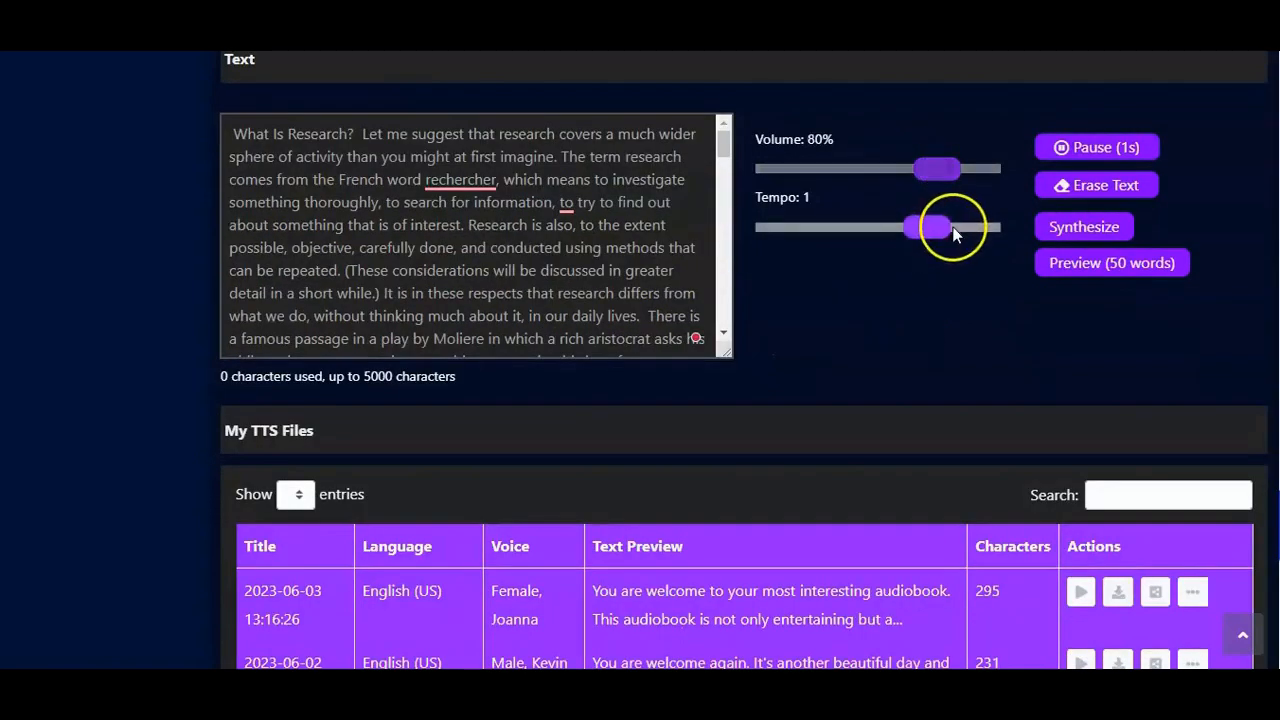
click(1068, 230)
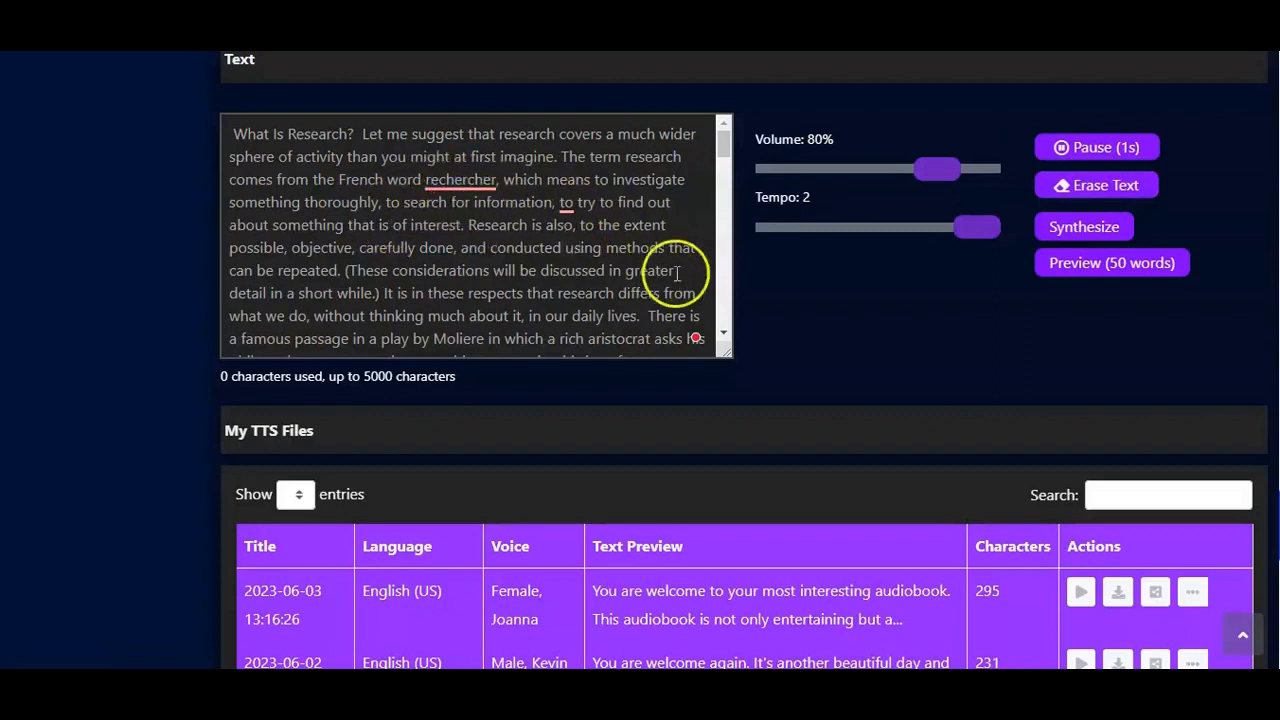
Step: Insert a 1-second pause after "in which a" in the Moliere sentence and check it in the text
click(1092, 150)
click(528, 294)
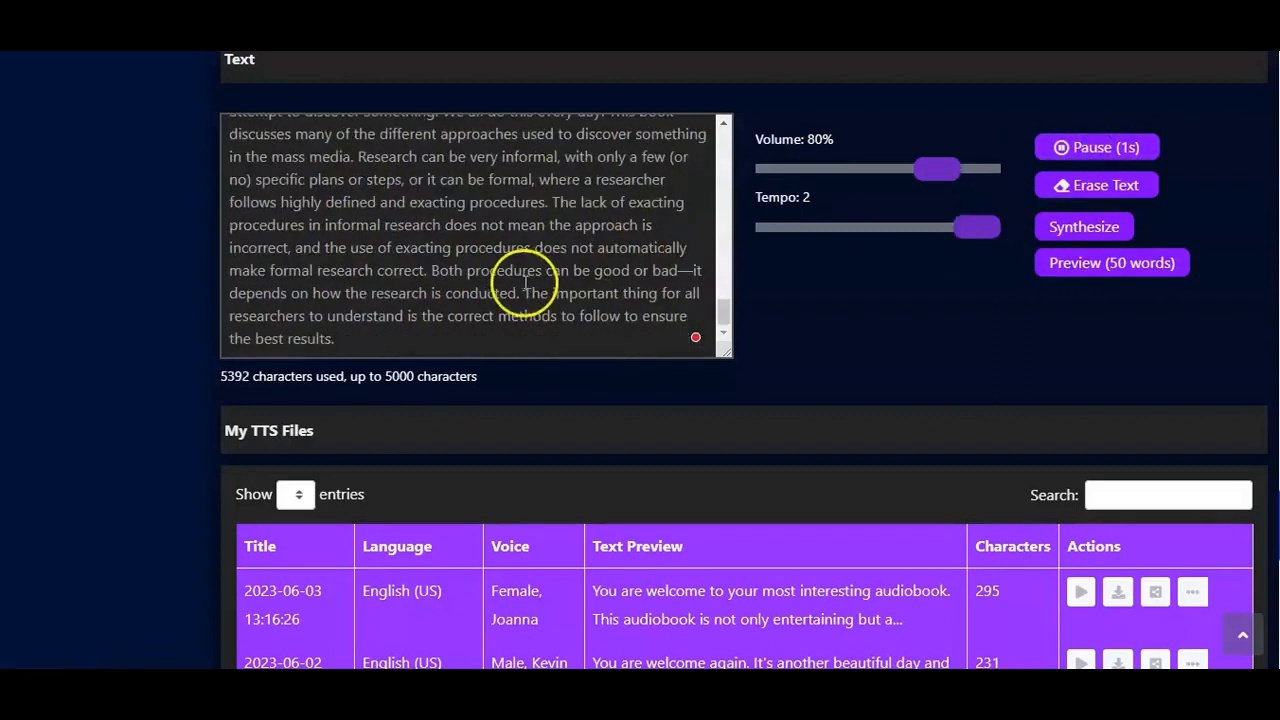
scroll(515, 288, up, 10)
scroll(517, 285, up, 5)
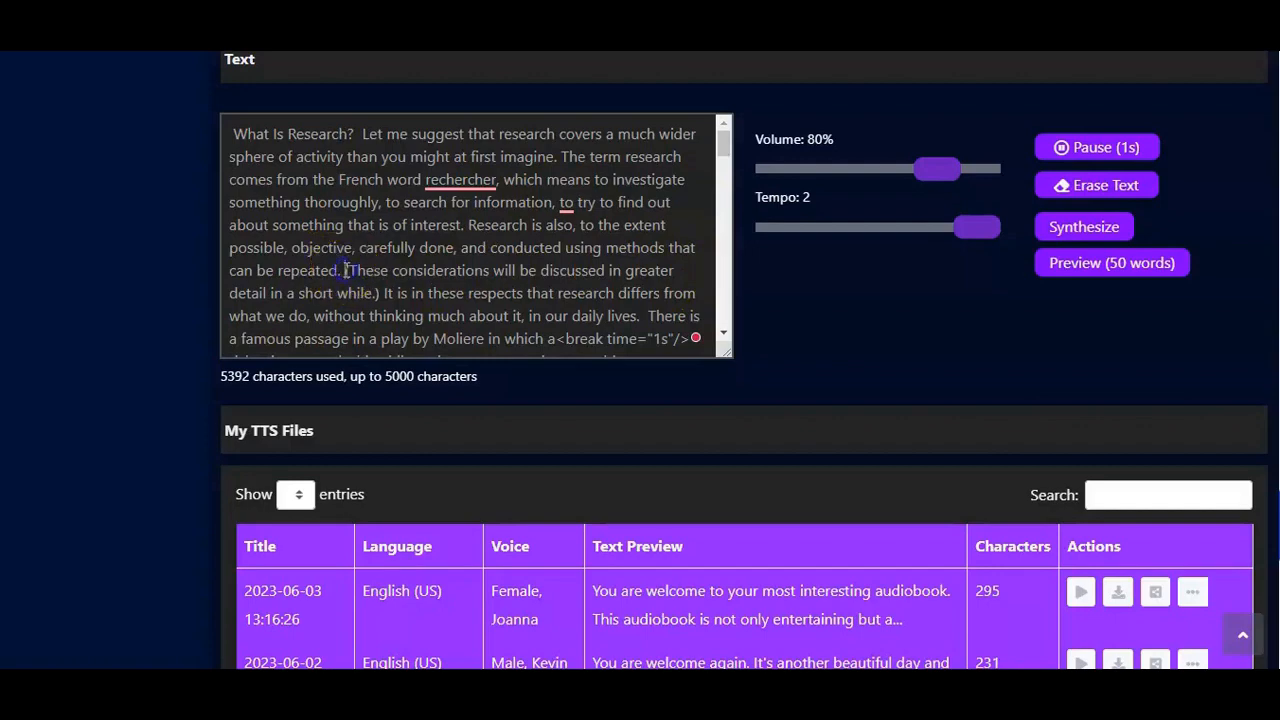
Step: Insert another 1-second pause before "(These considerations" and check the inserted break tag
click(671, 273)
click(1088, 150)
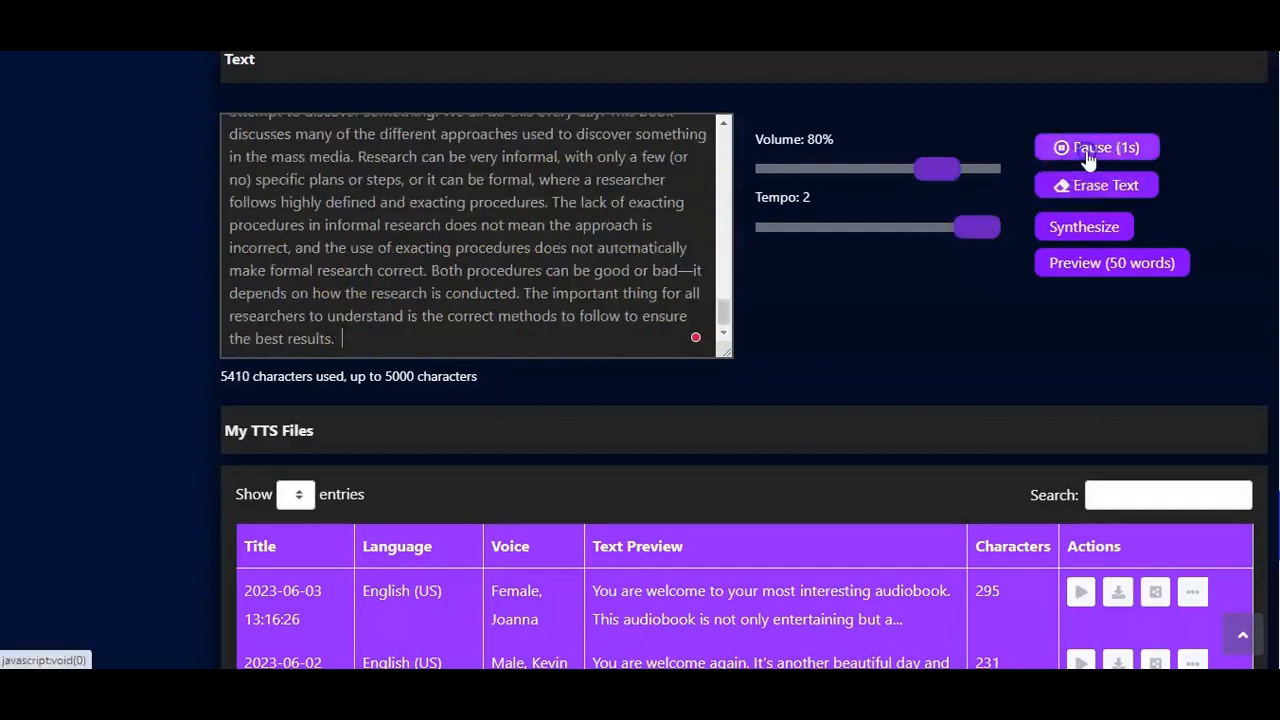
scroll(520, 238, up, 15)
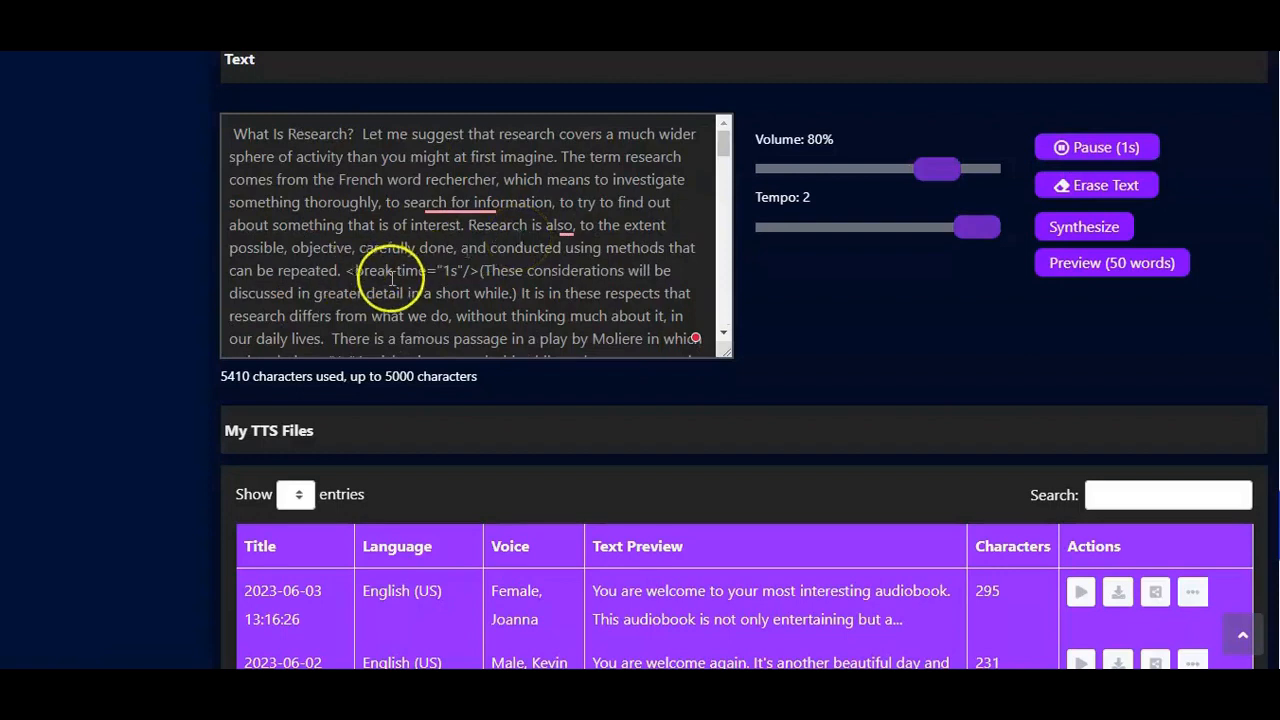
drag(481, 270, 441, 270)
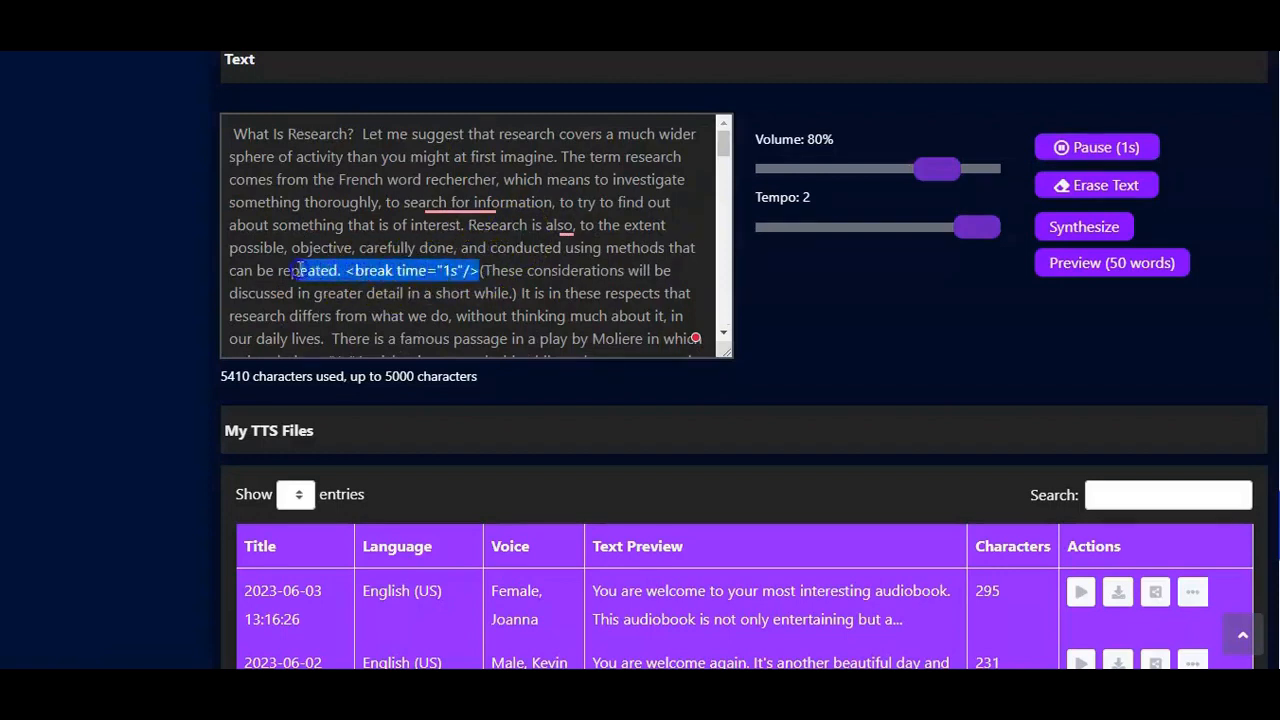
click(491, 276)
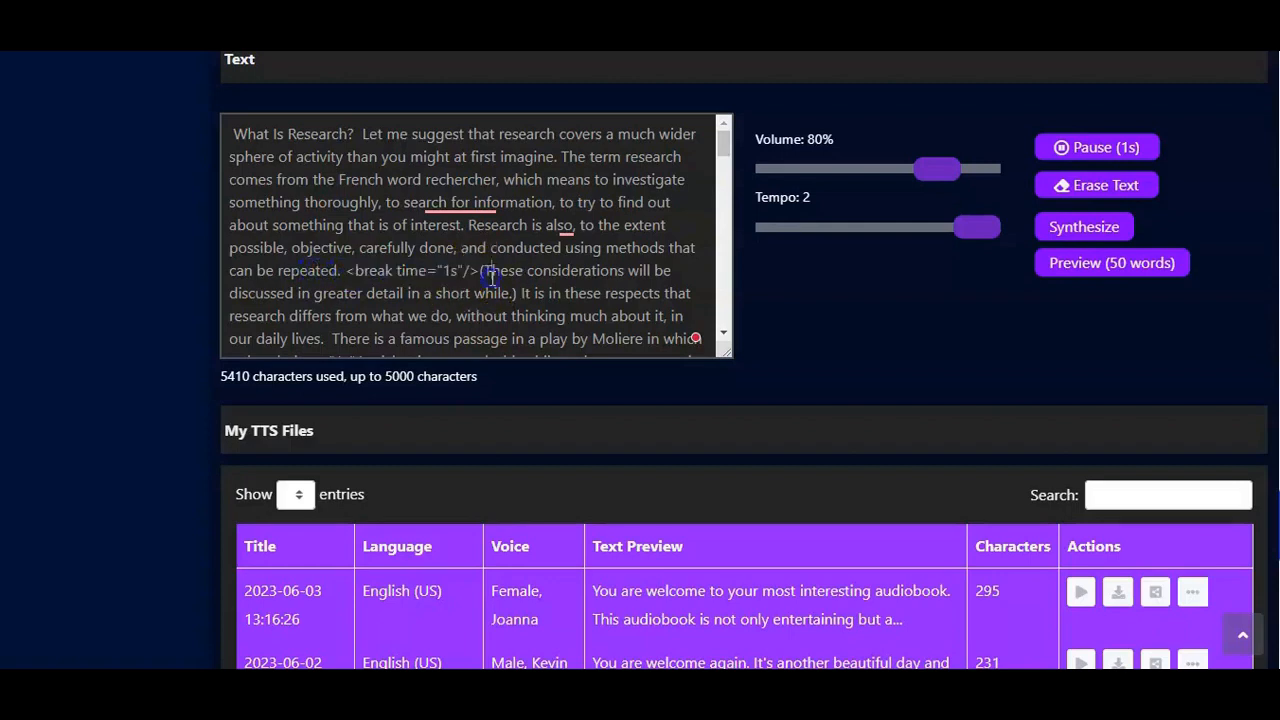
Step: Synthesize the research text into speech and play the newest file in My TTS Files
click(1076, 236)
scroll(571, 409, down, 2)
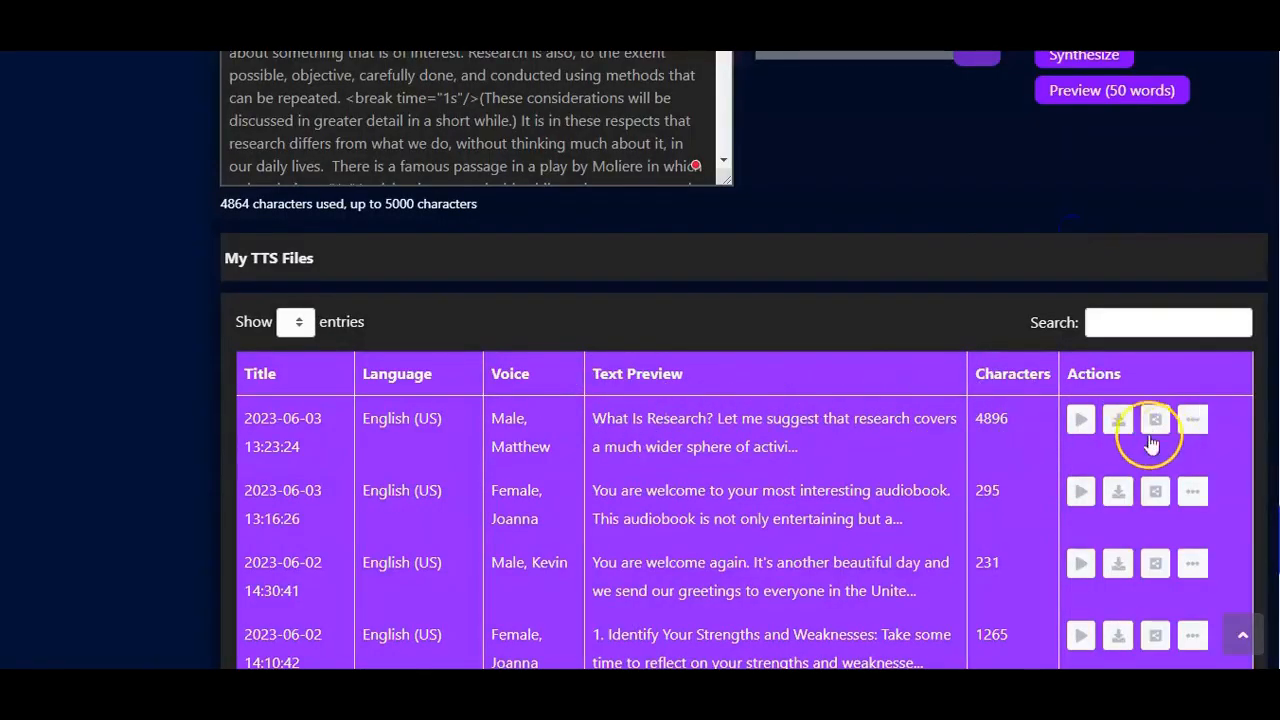
click(1080, 423)
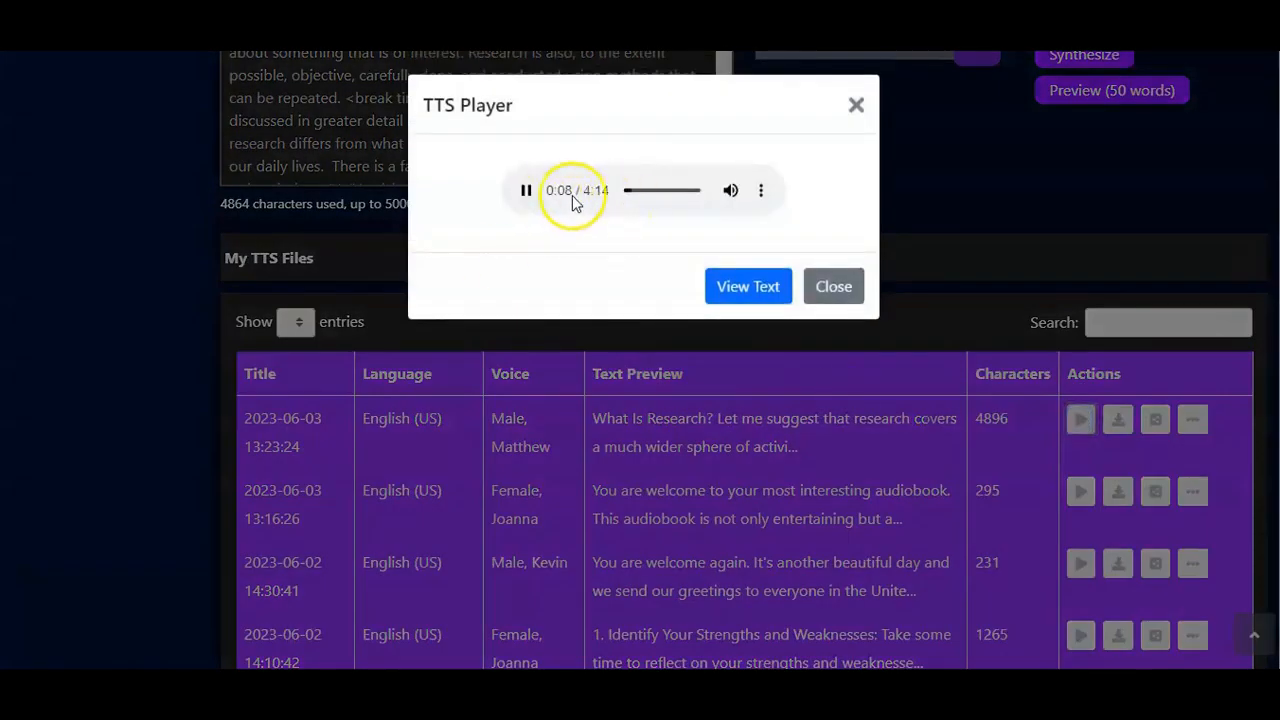
Step: Adjust the TTS Player's volume, then show its Download and Playback speed options and dismiss them
mouse_move(728, 191)
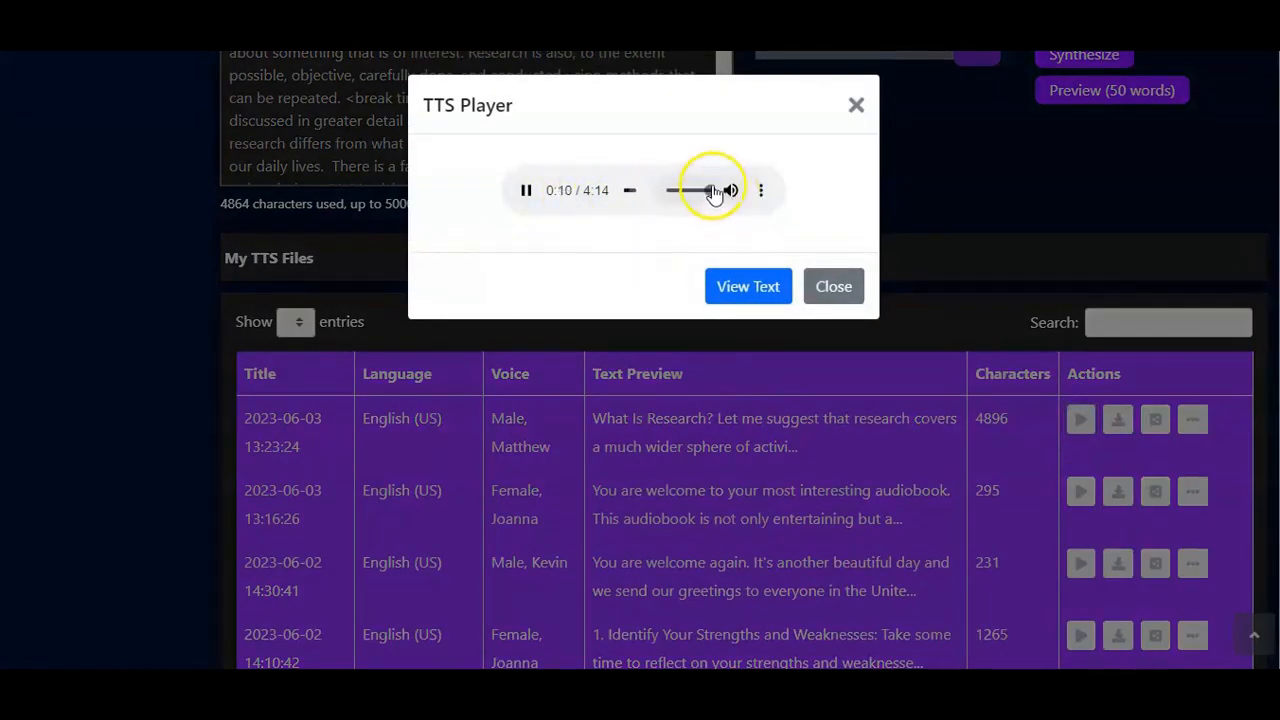
drag(713, 200, 699, 199)
click(765, 199)
click(765, 199)
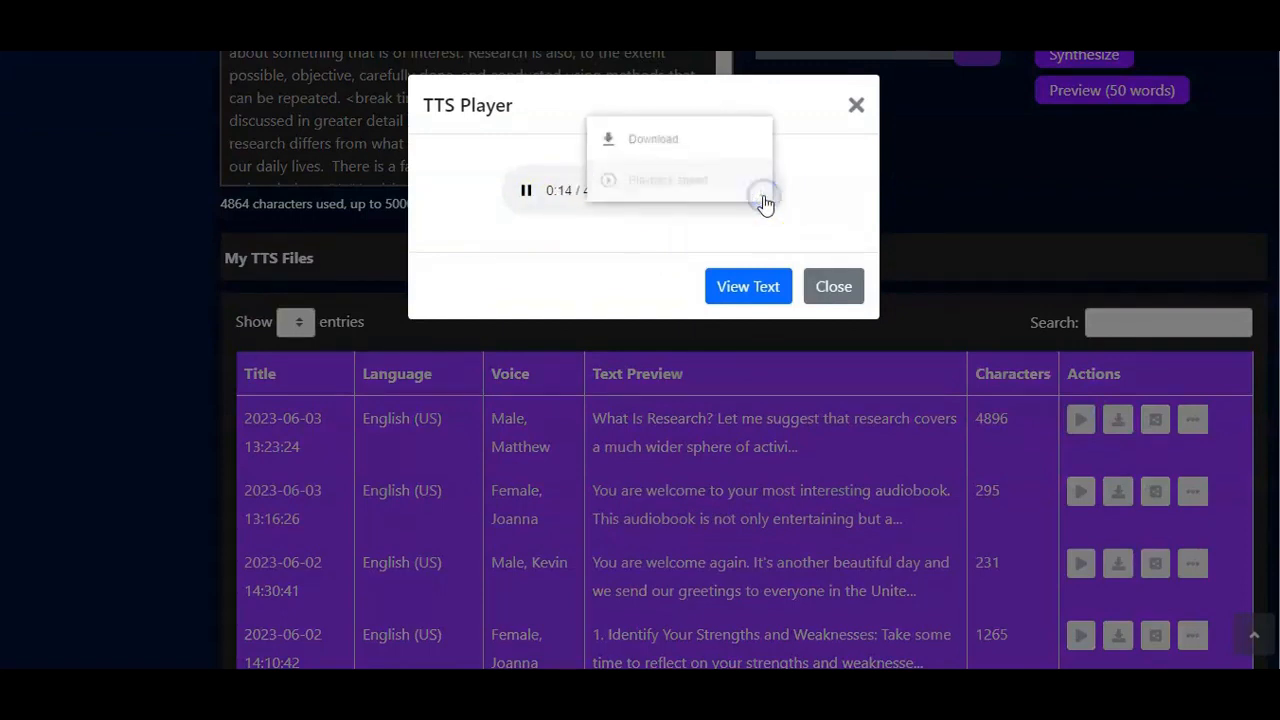
click(649, 235)
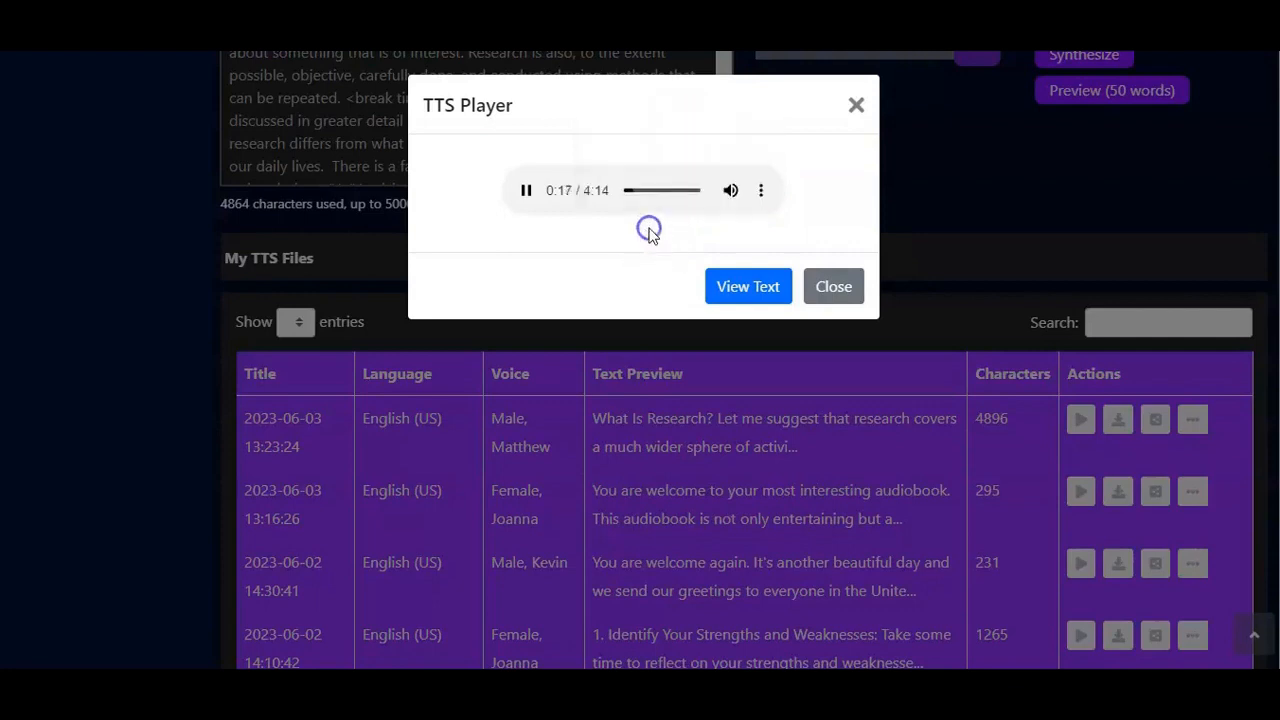
click(764, 191)
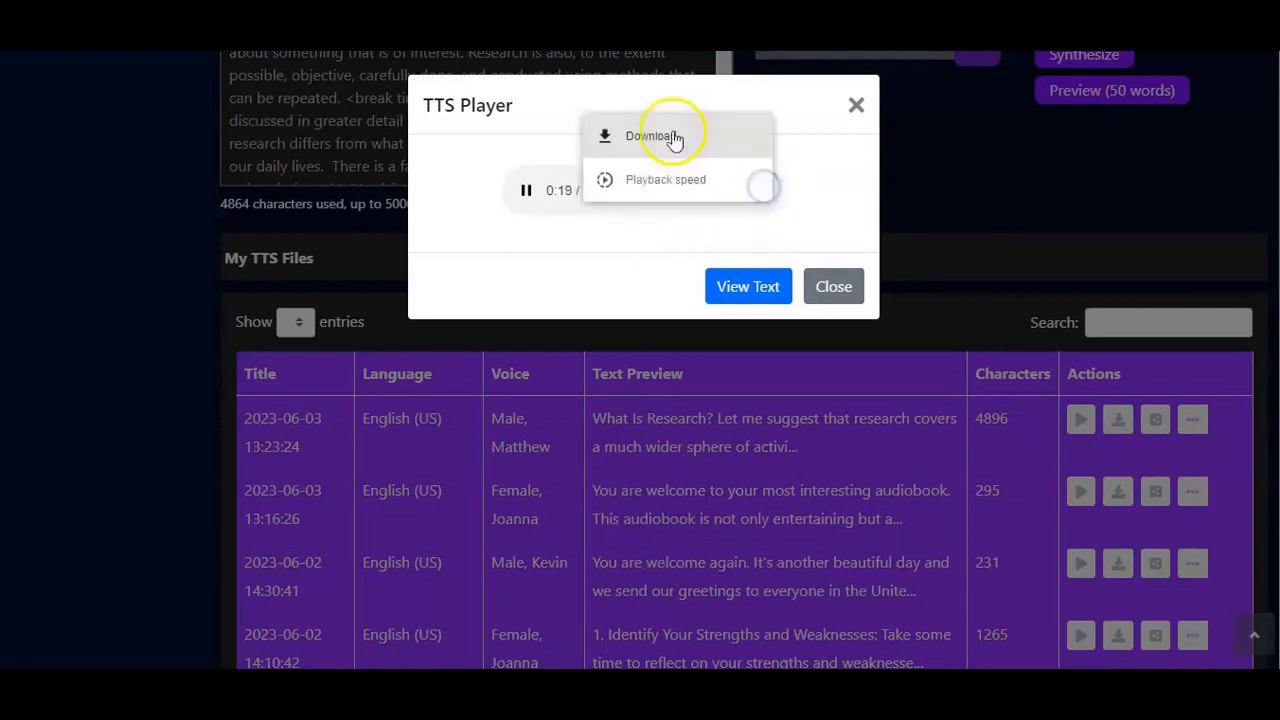
click(643, 230)
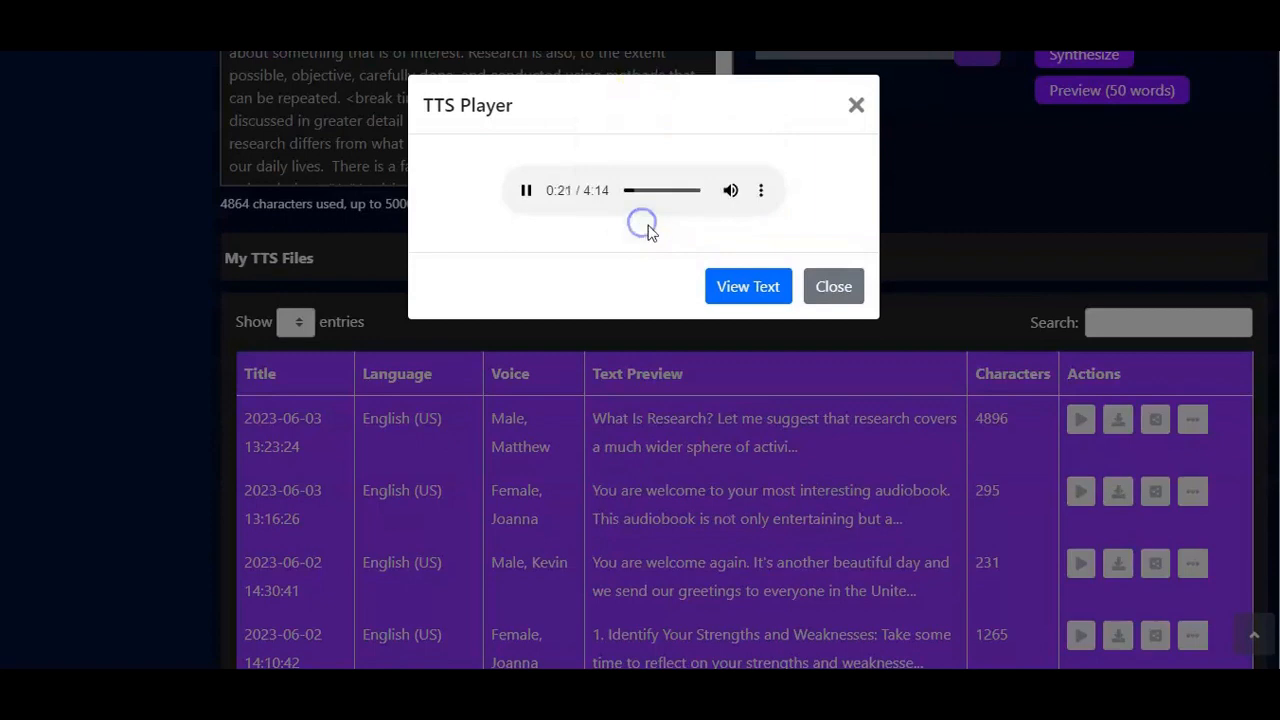
Step: View the playing file's full text and details, then return to the TTS Player and close it
click(762, 293)
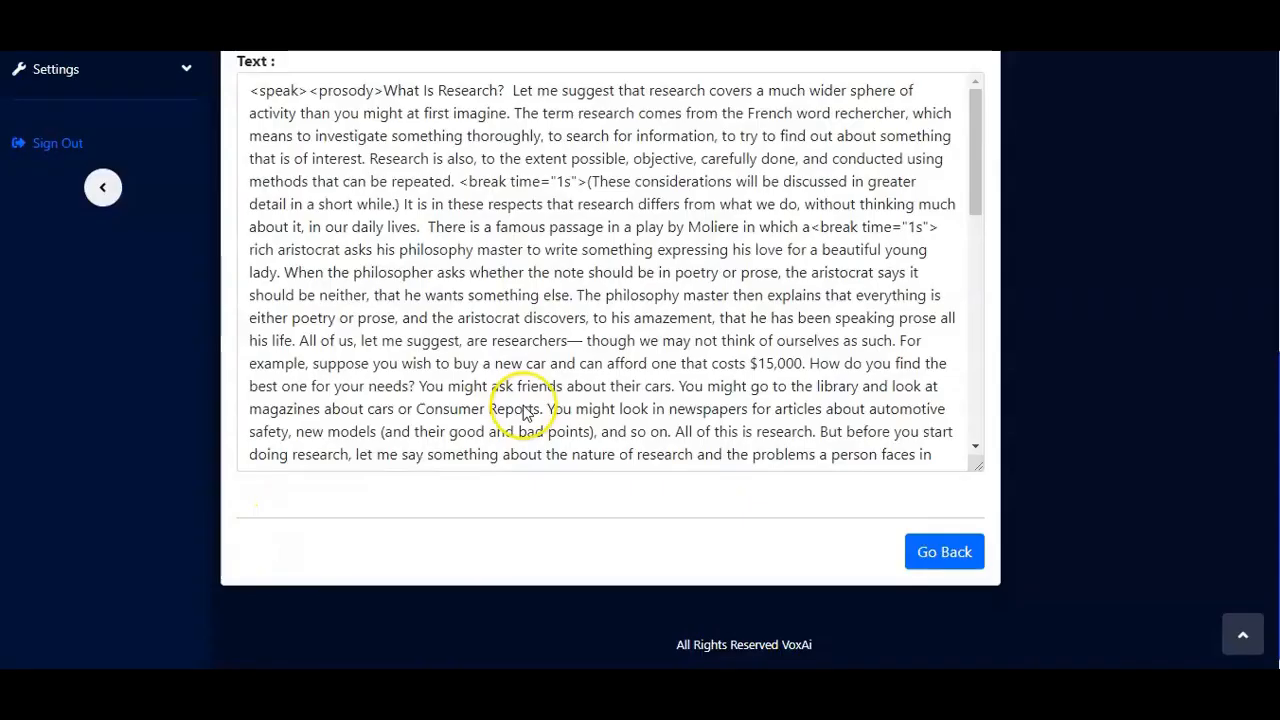
scroll(523, 408, up, 3)
scroll(550, 430, down, 10)
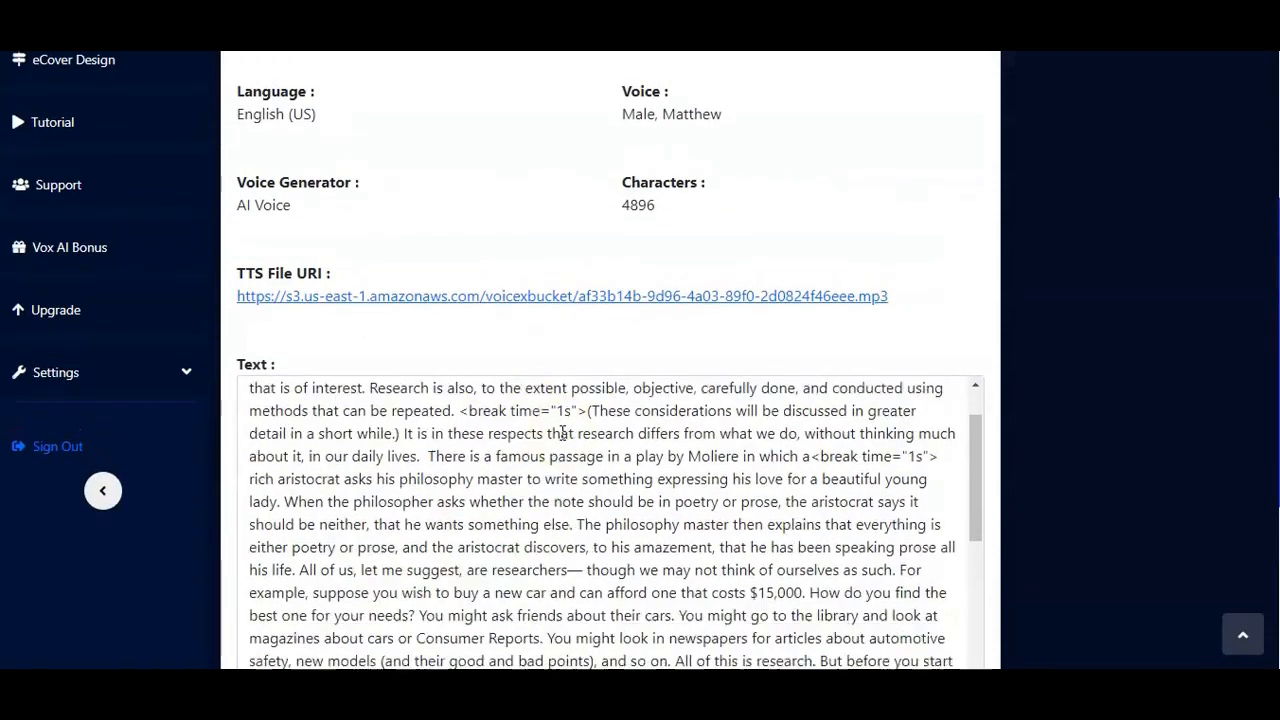
scroll(562, 432, up, 5)
scroll(562, 432, down, 15)
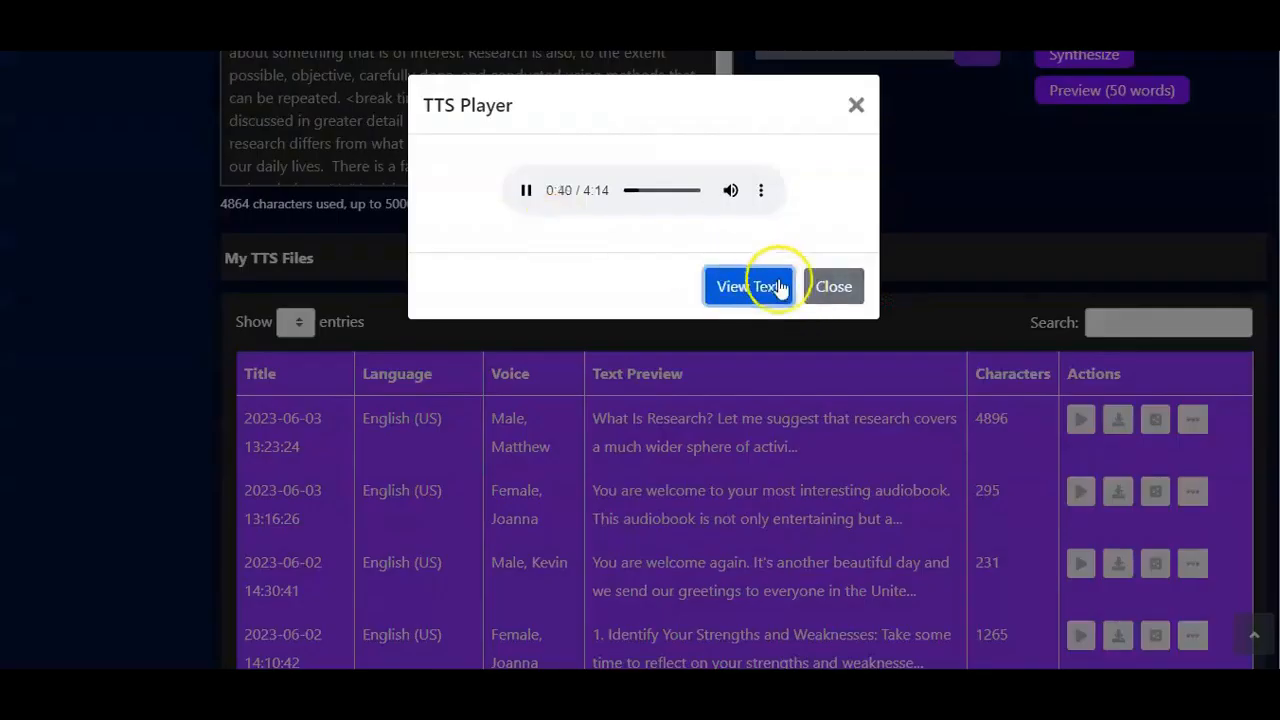
click(834, 287)
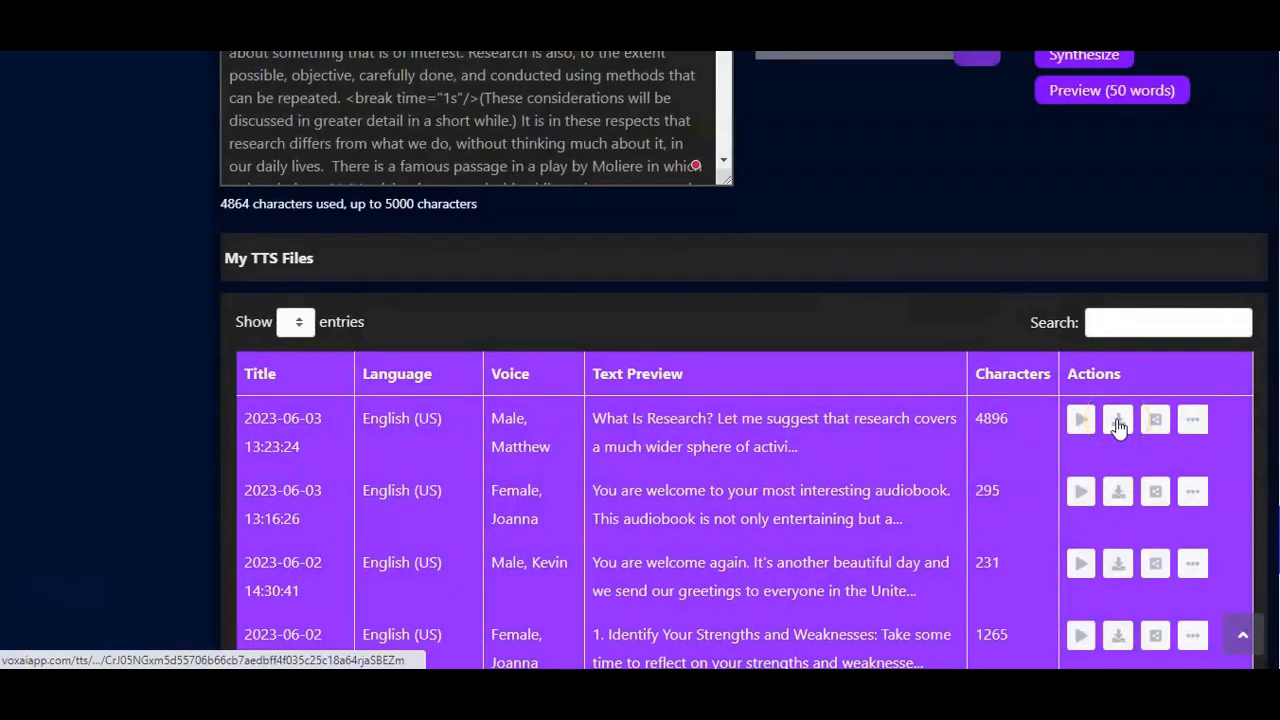
Step: Download the newest file as MP3, play it in Media Player, skip ahead to about 0:28 and close the player
click(1120, 425)
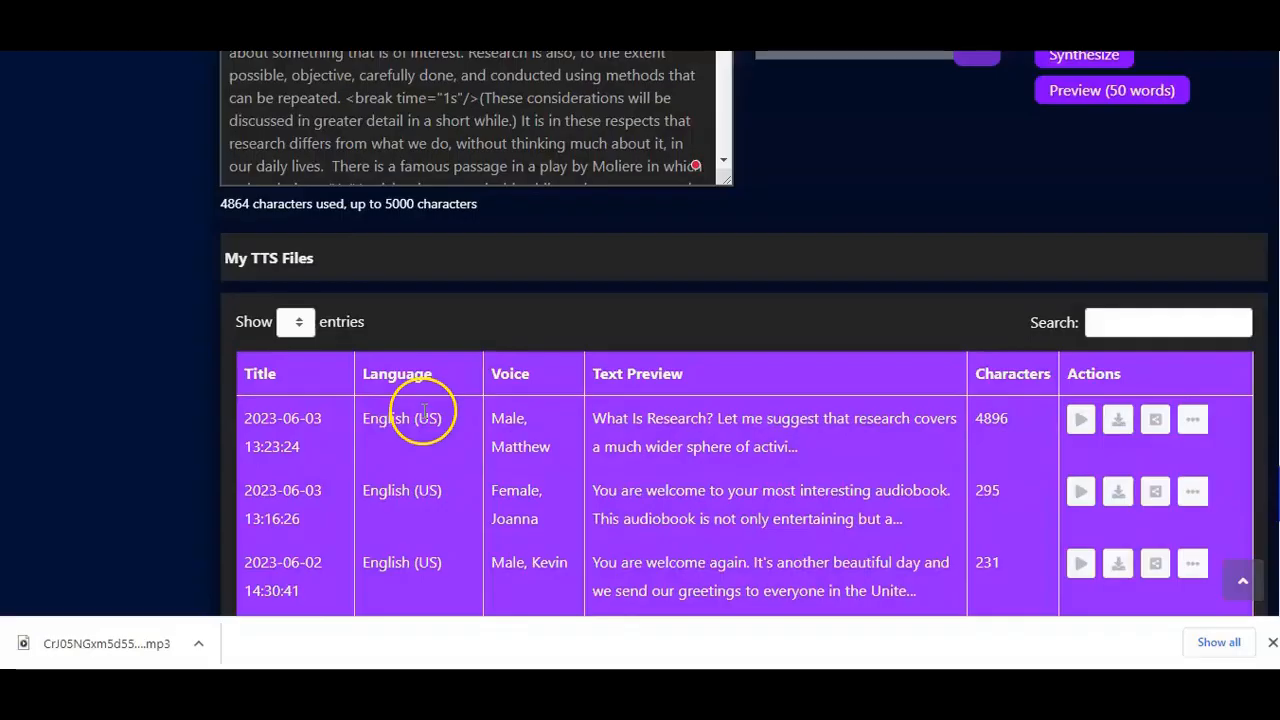
click(197, 644)
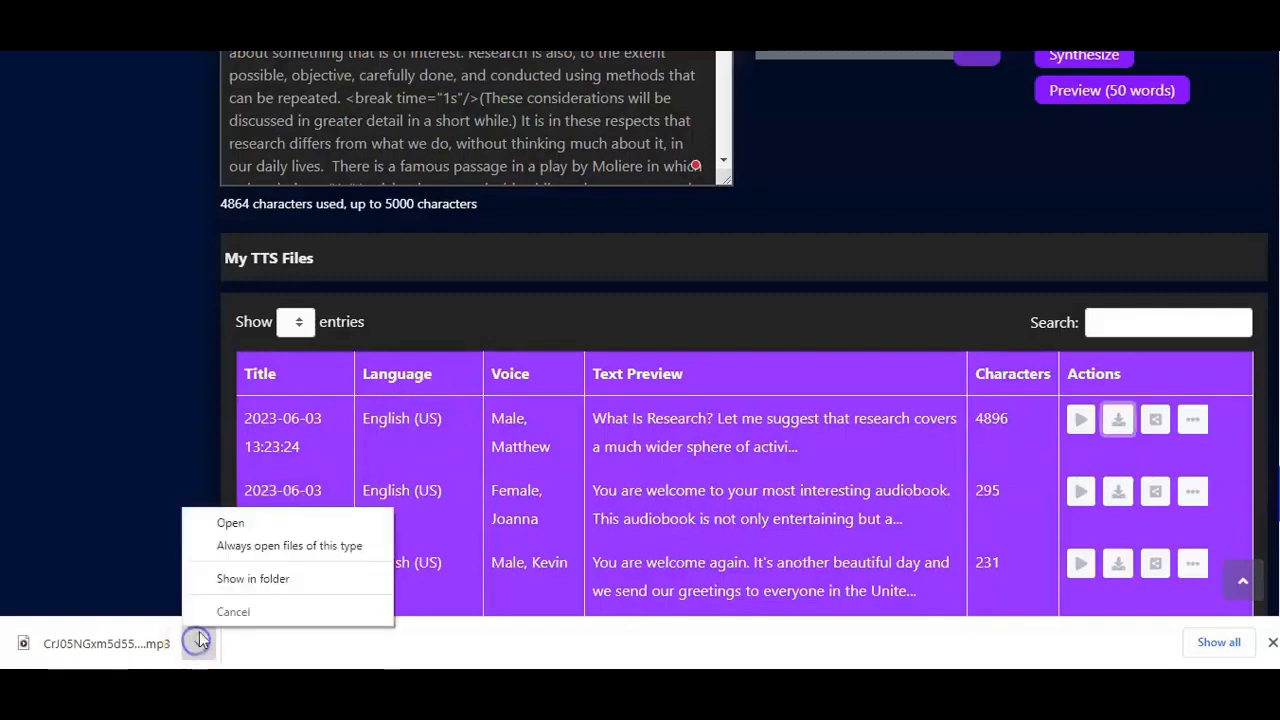
click(230, 524)
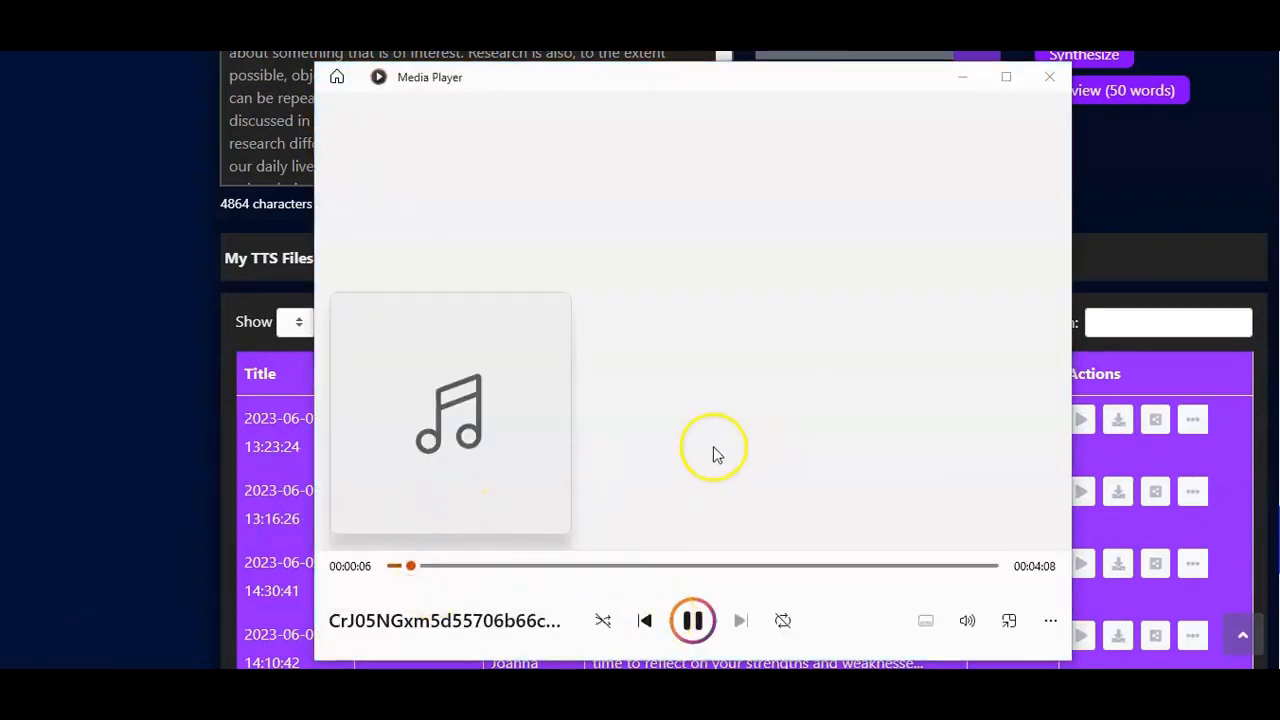
click(460, 566)
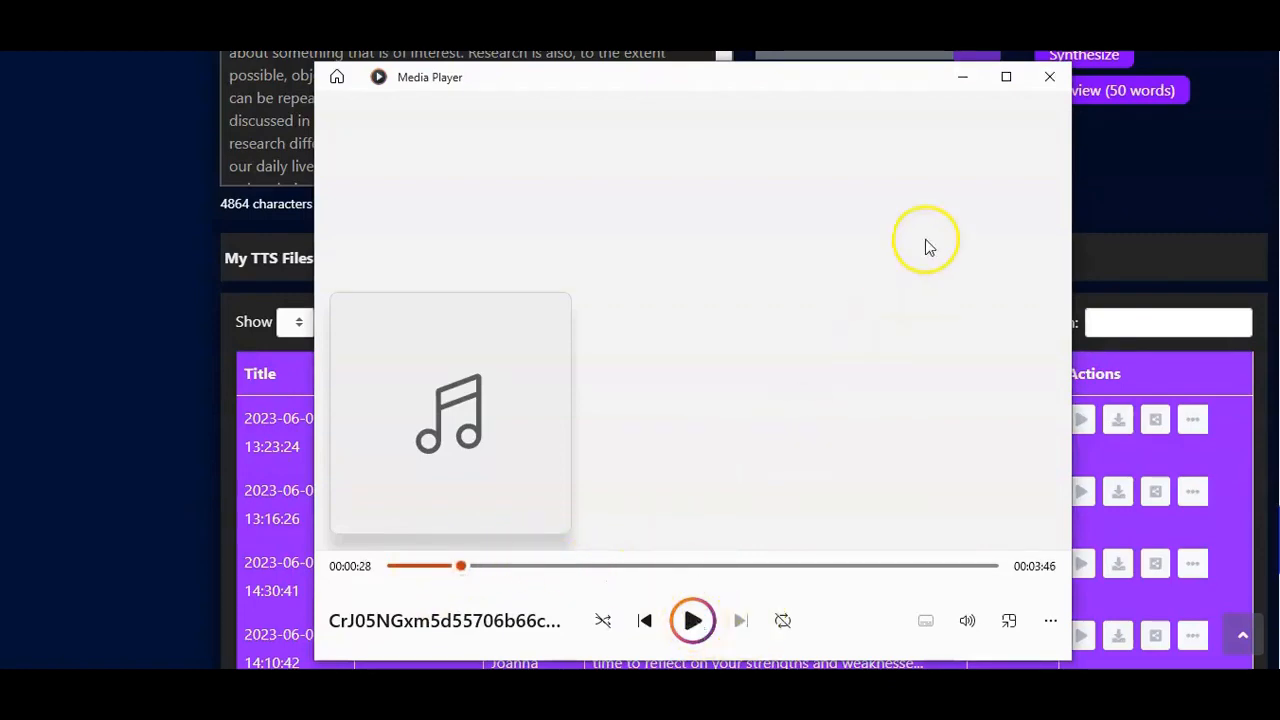
click(1050, 77)
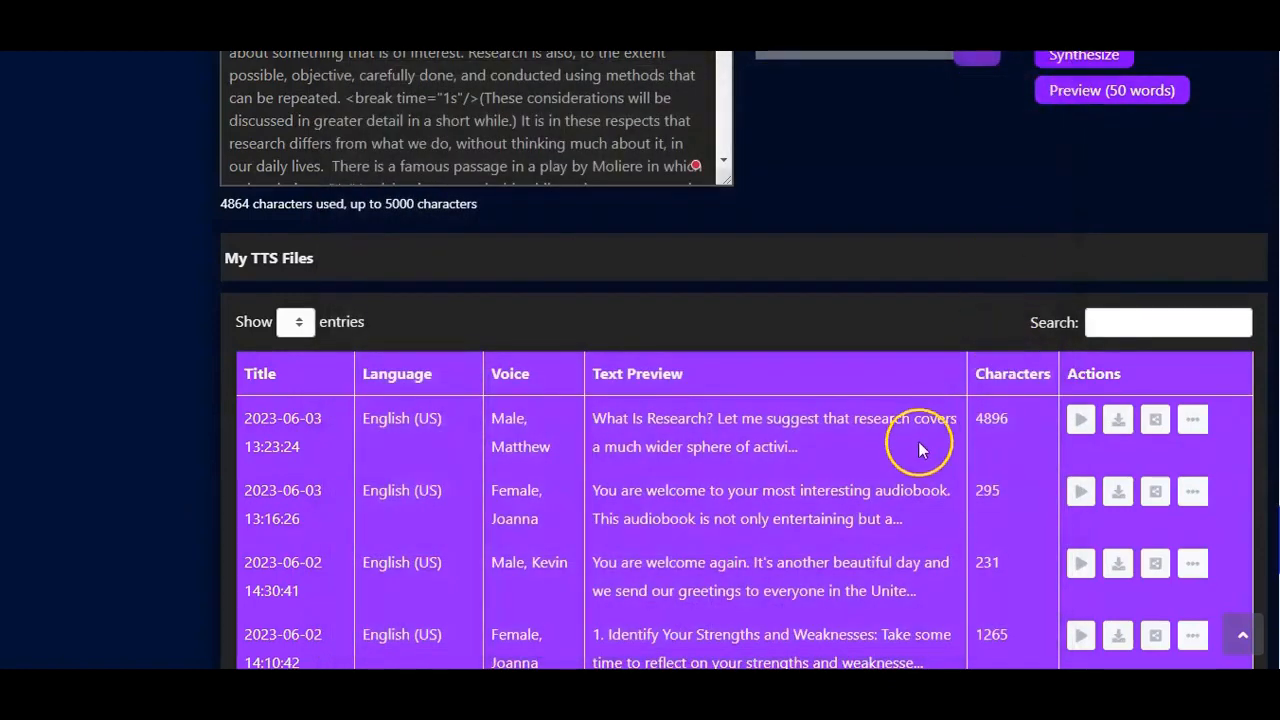
Step: Open the newest file's Embed & Share window, highlight the embed code and the share link, and close it
click(1156, 422)
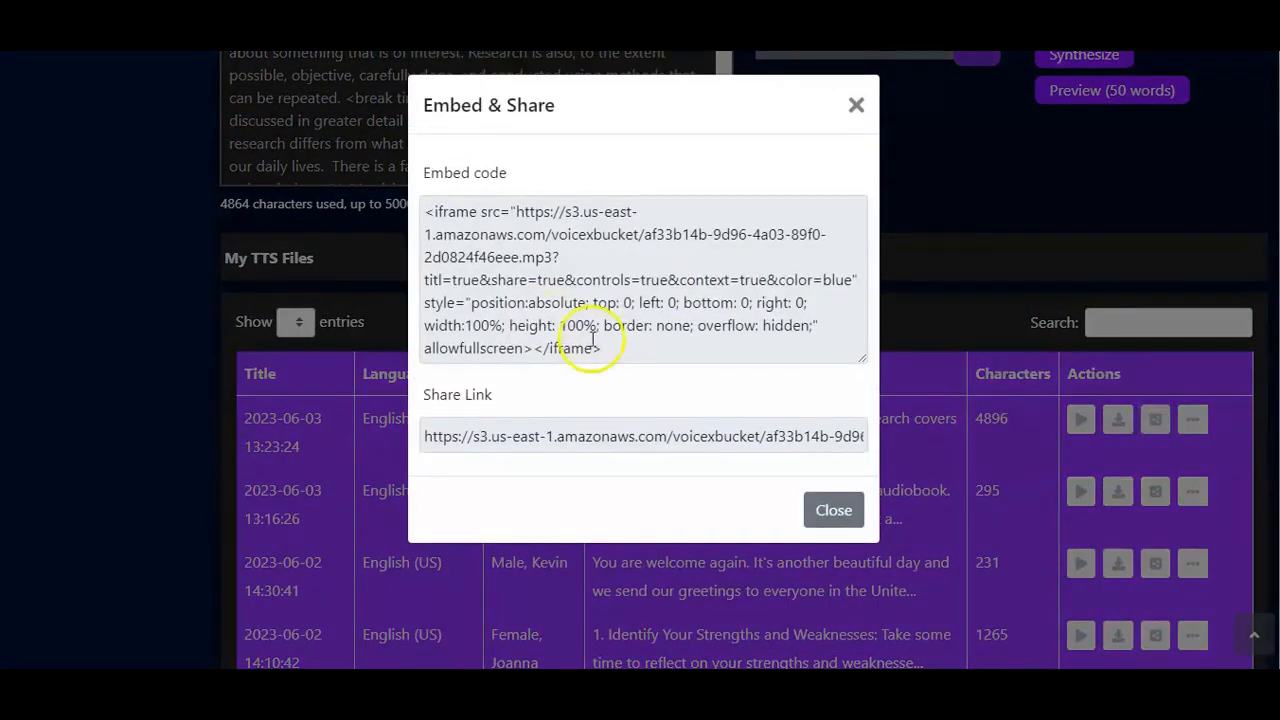
drag(608, 347, 426, 209)
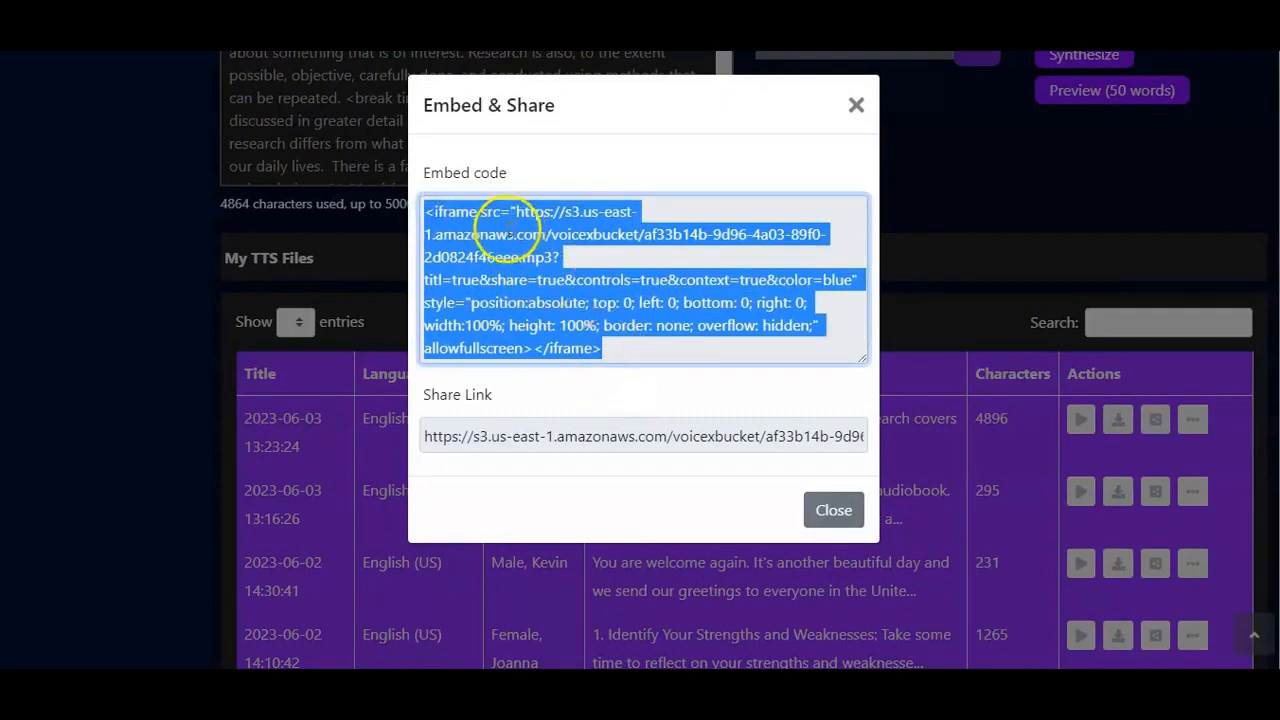
click(652, 163)
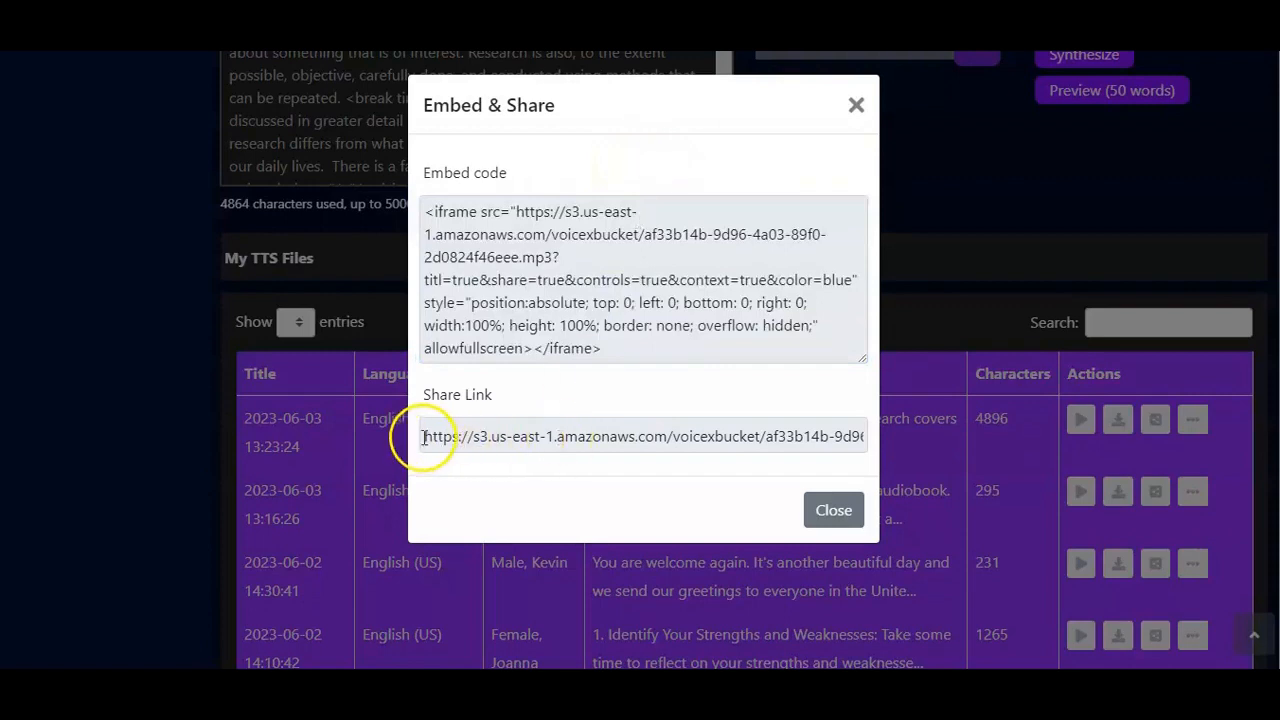
drag(424, 436, 846, 471)
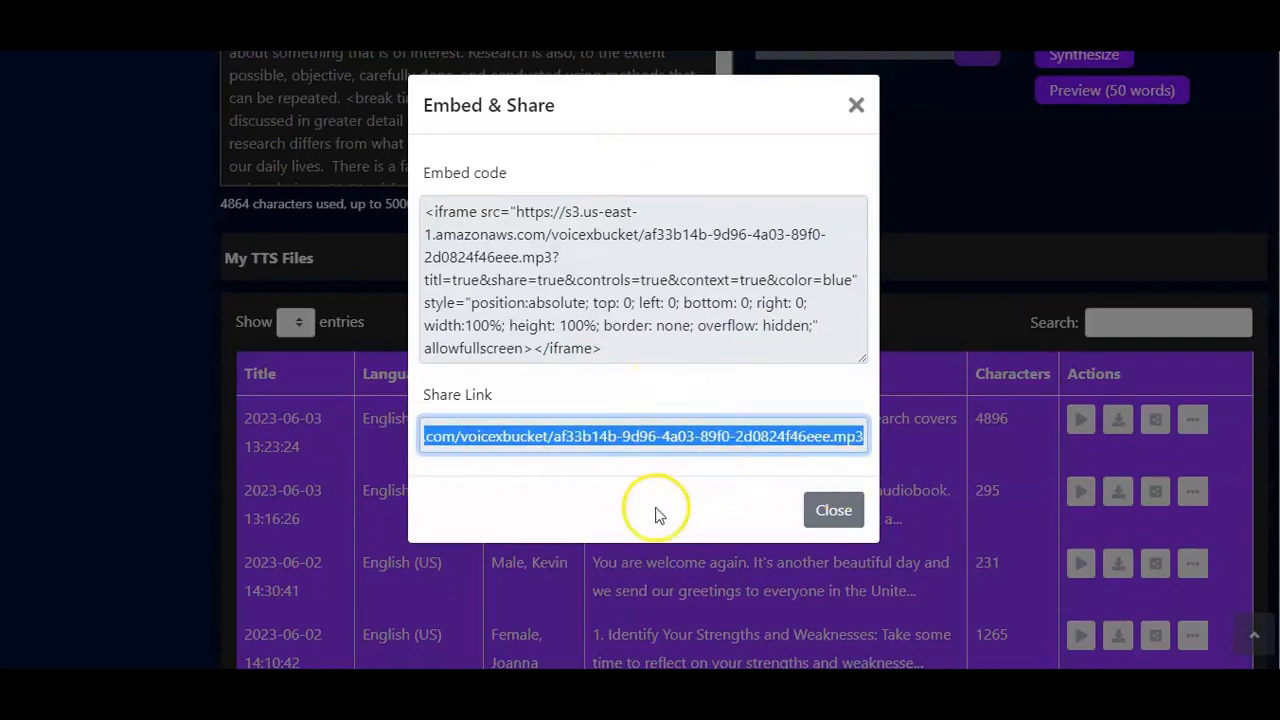
click(834, 512)
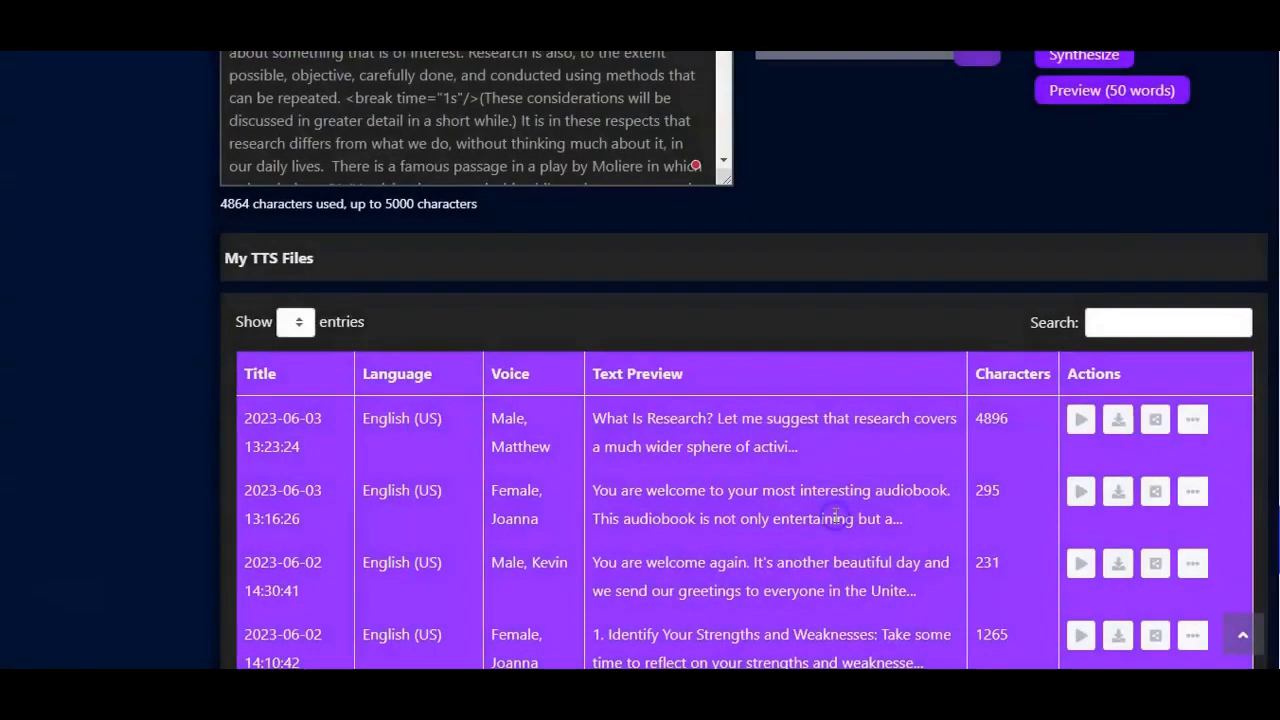
Step: Show the View and Delete options of the newest TTS file, then dismiss them
click(1195, 421)
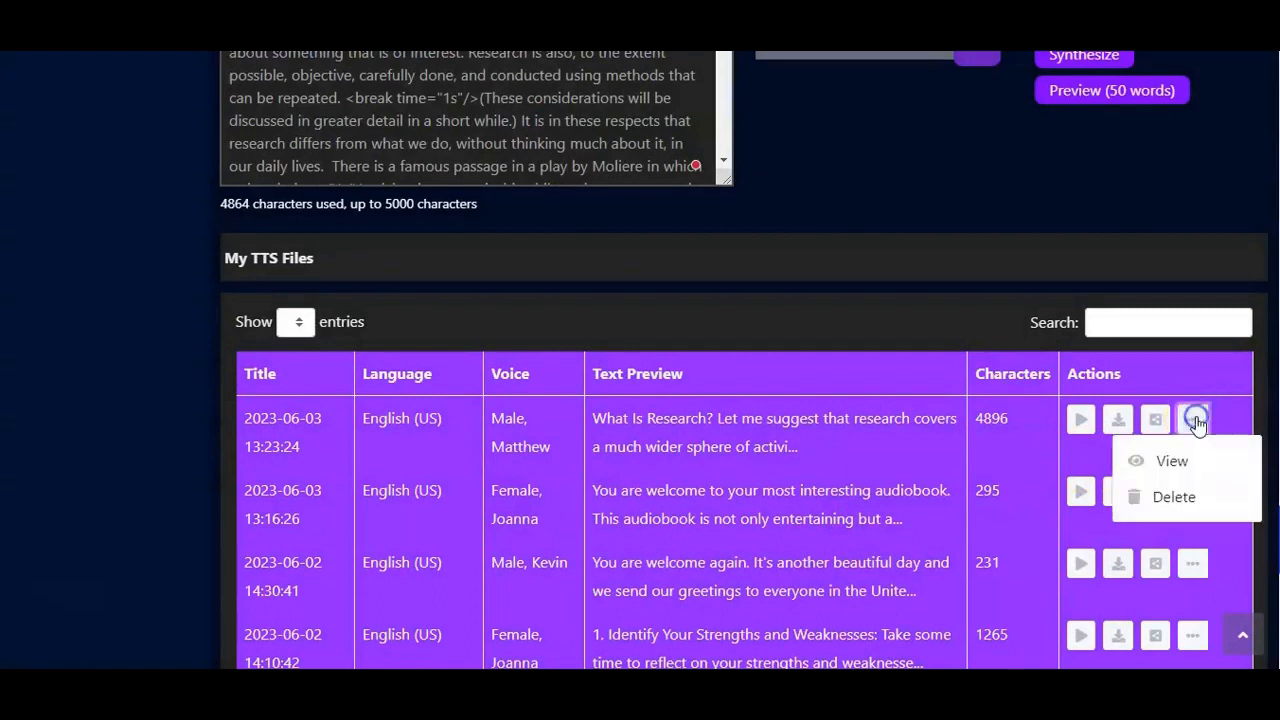
click(1165, 460)
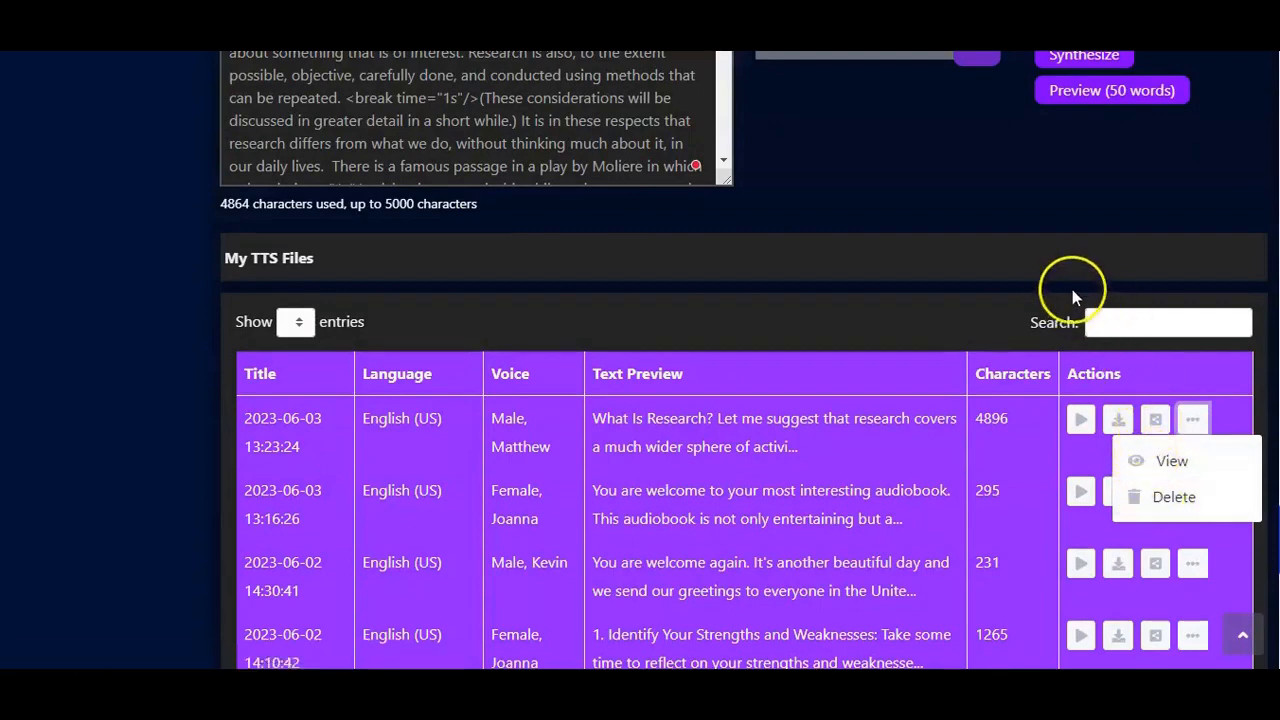
click(1019, 270)
scroll(1006, 265, up, 10)
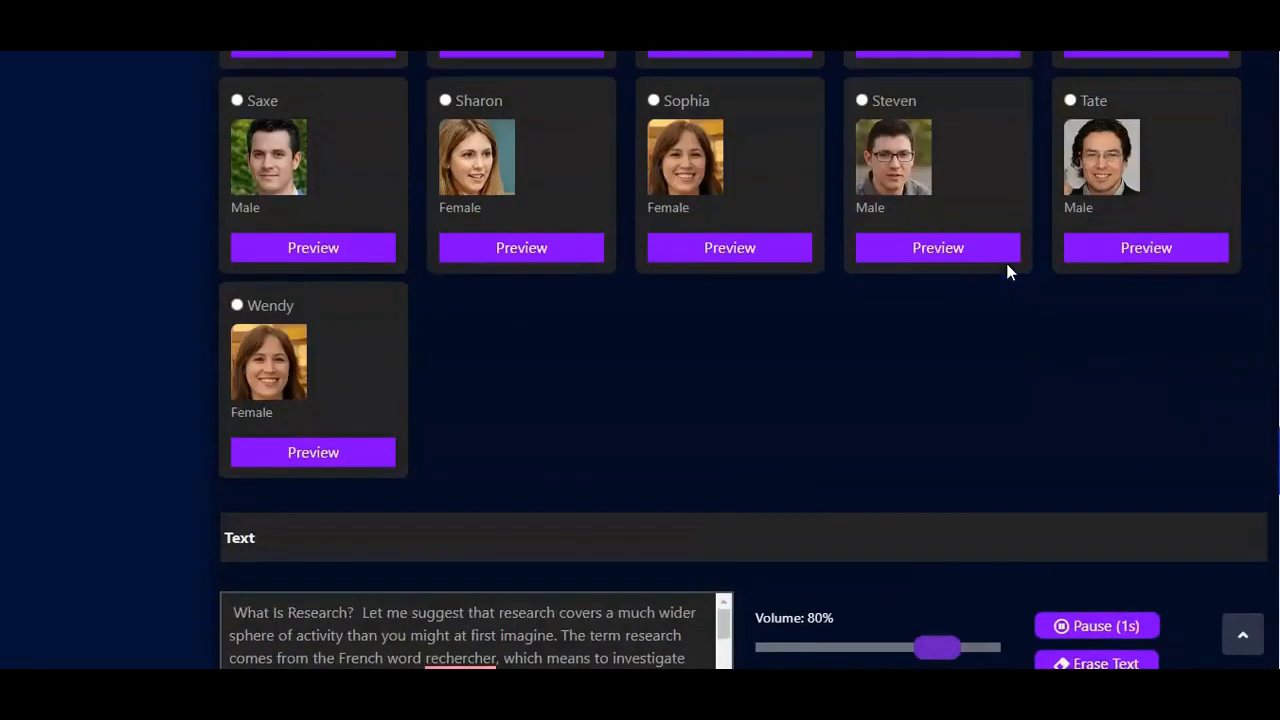
scroll(1006, 263, up, 15)
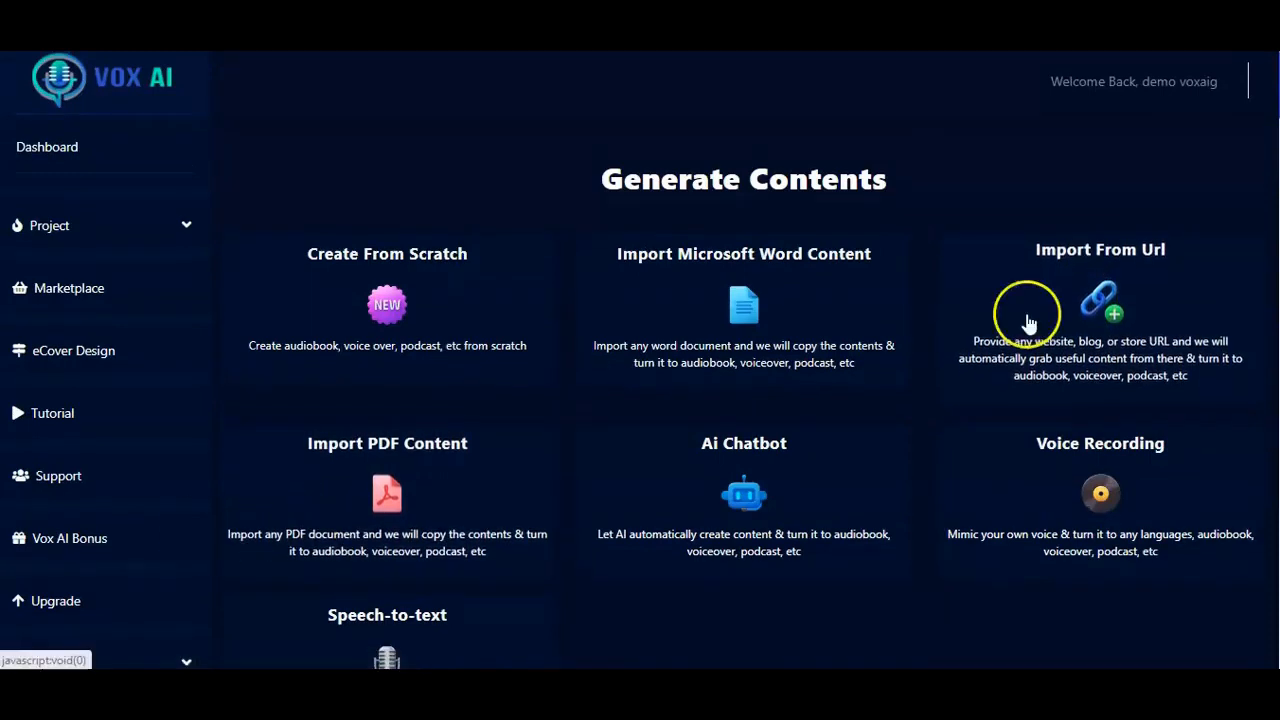
click(1066, 350)
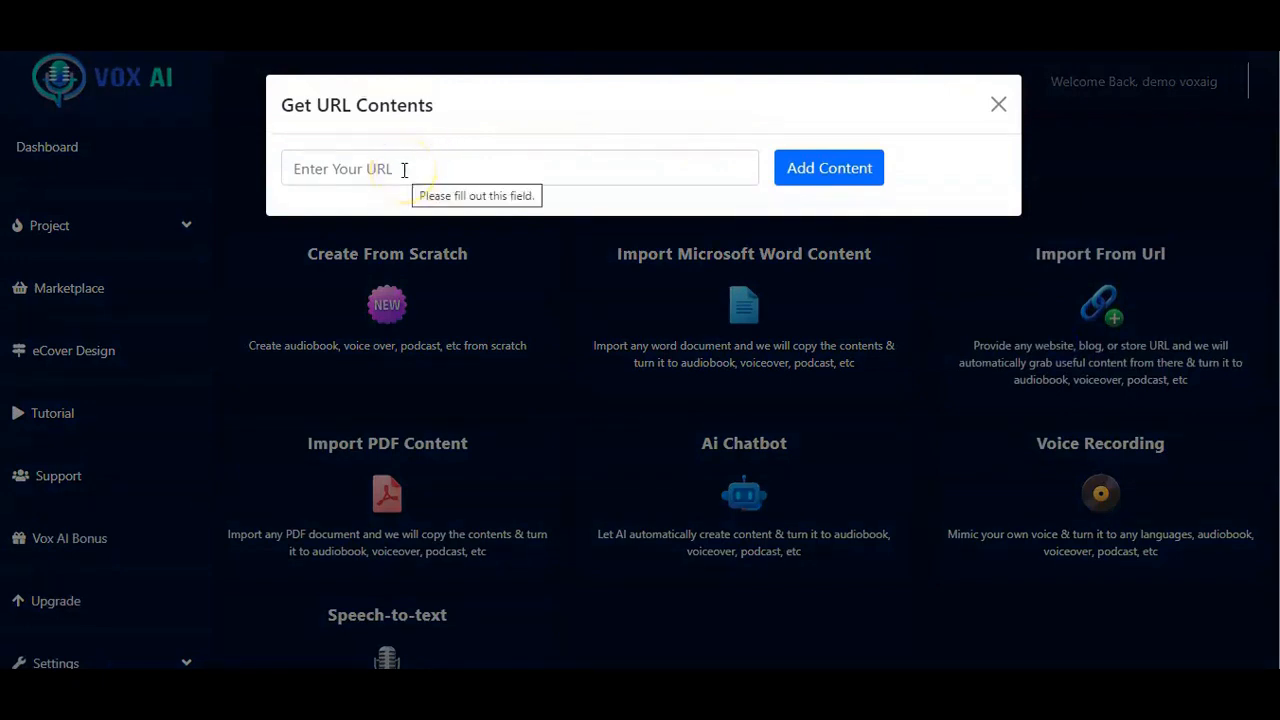
click(404, 169)
key(ctrl+v)
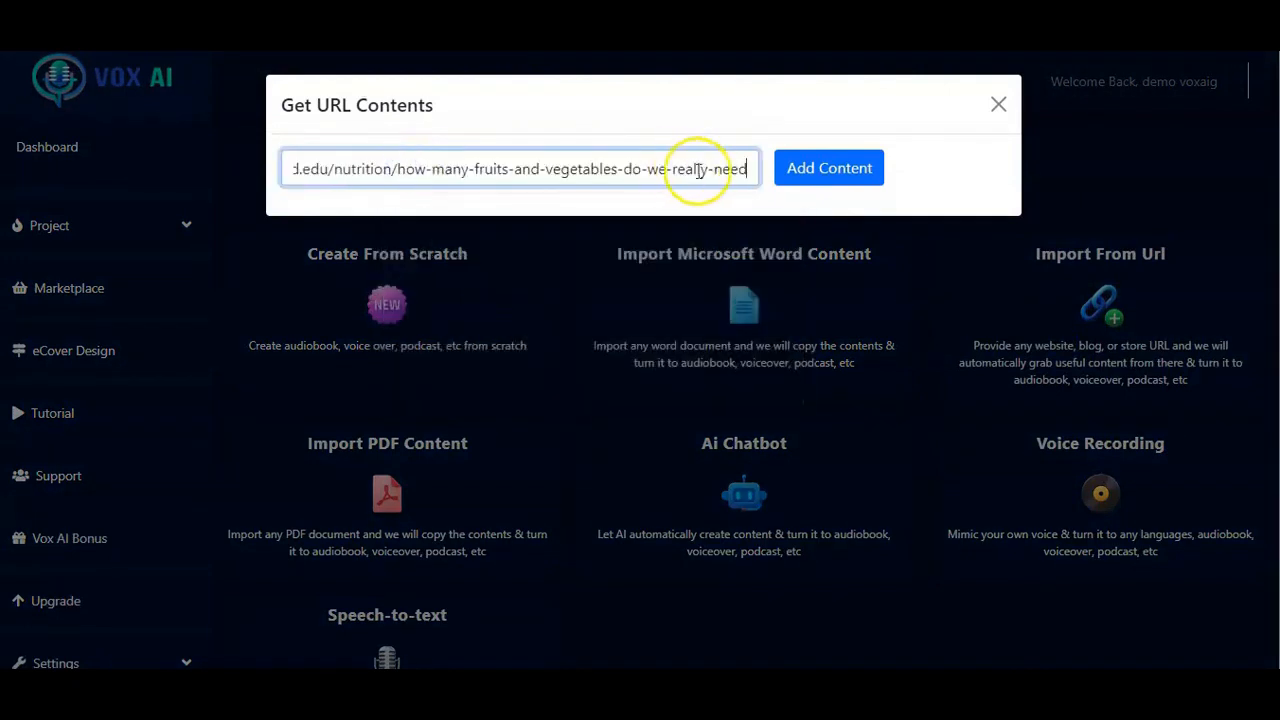
click(835, 172)
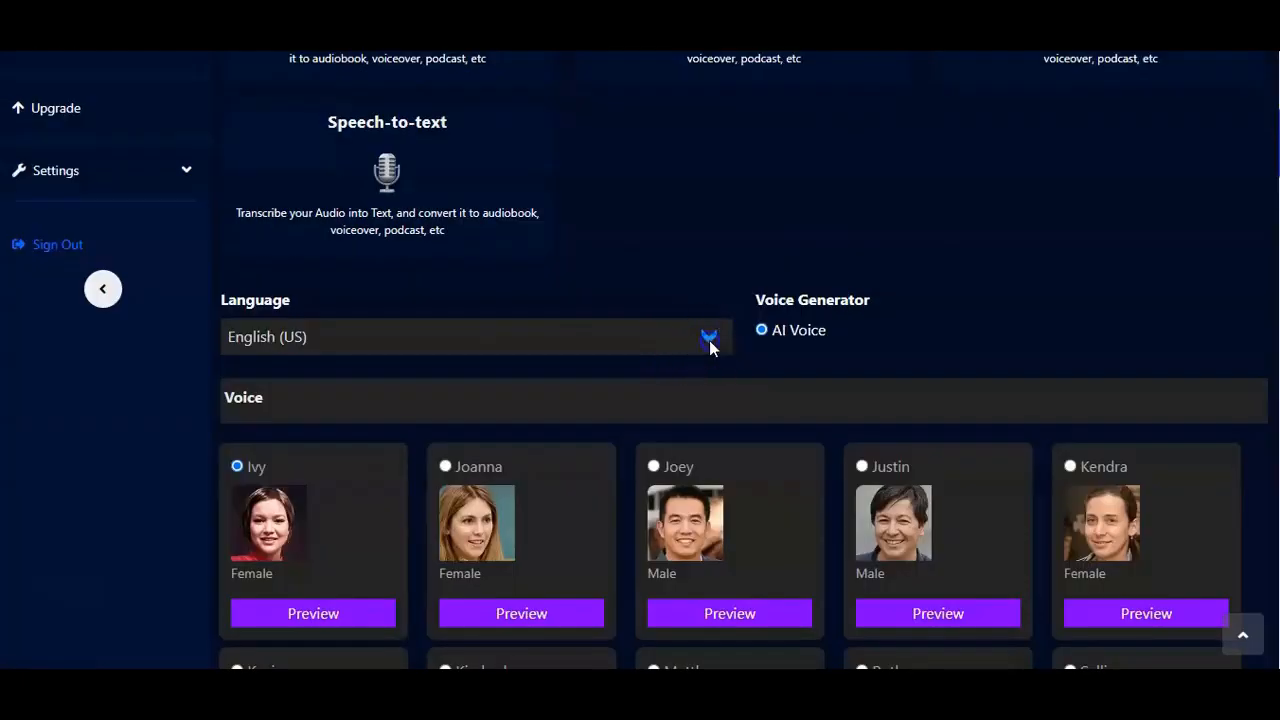
Step: Set the language to English (US) and choose the Kendra voice for the imported web text
click(707, 336)
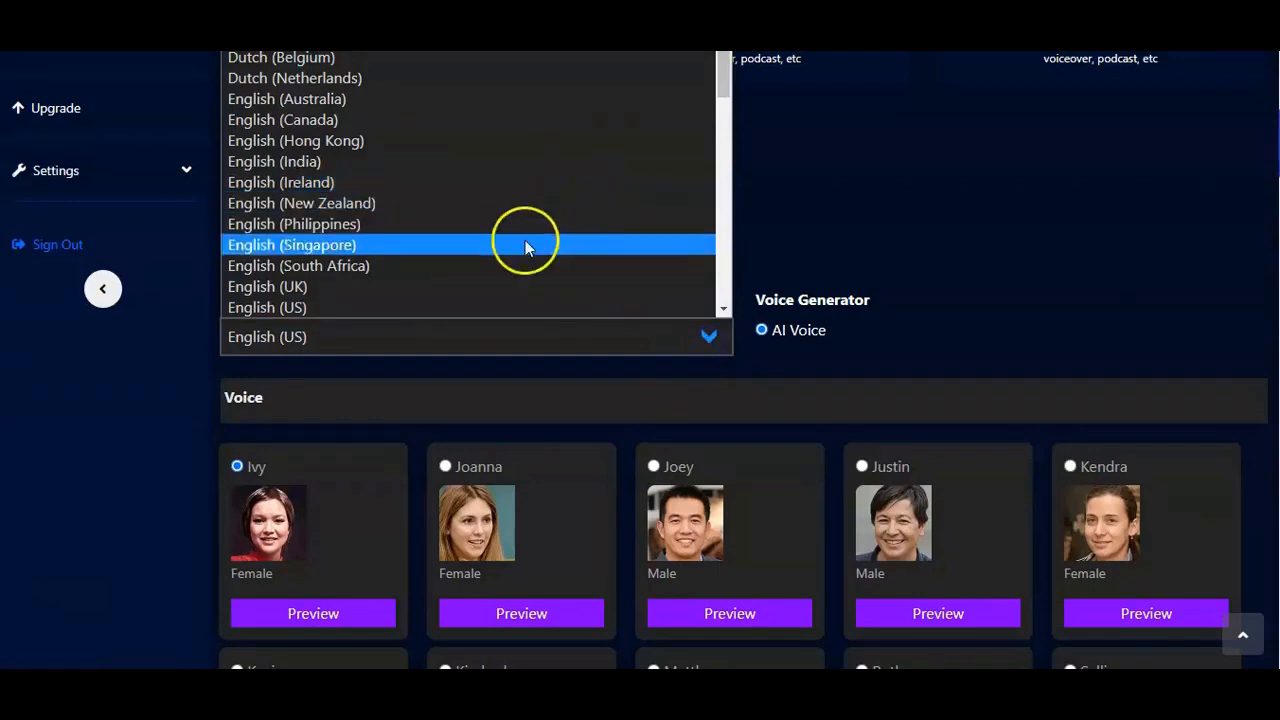
click(452, 309)
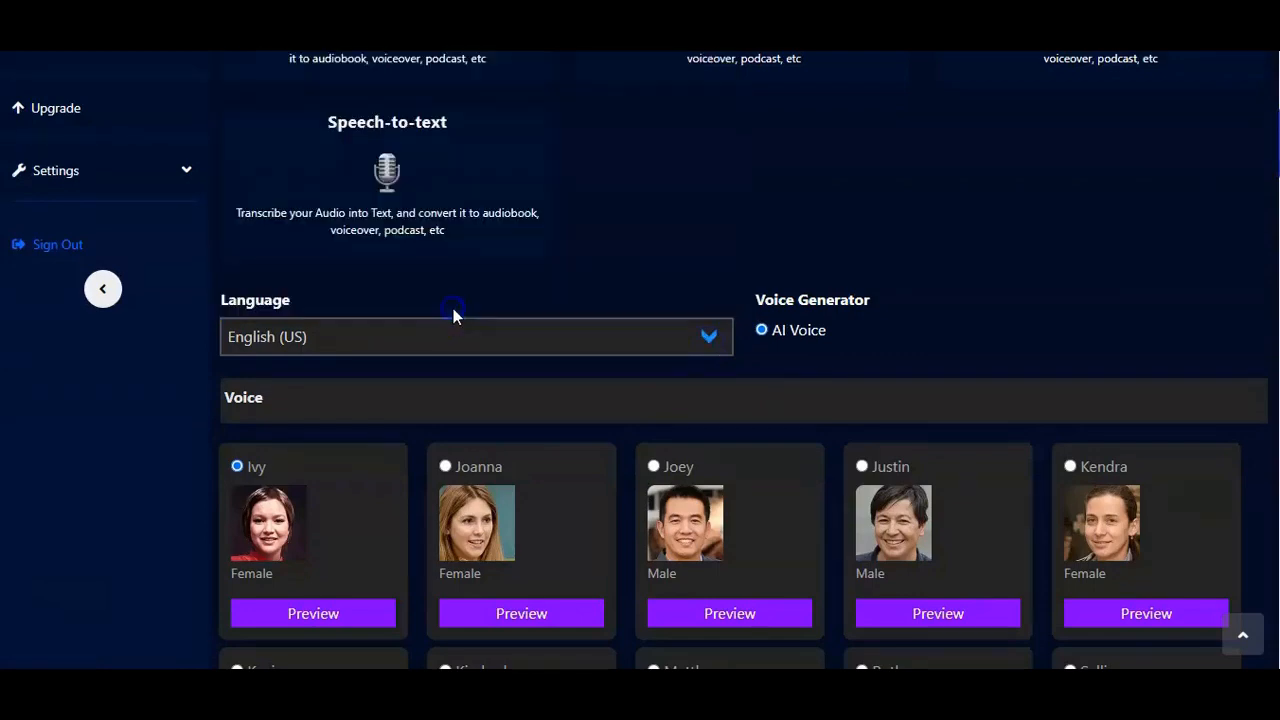
scroll(596, 410, down, 7)
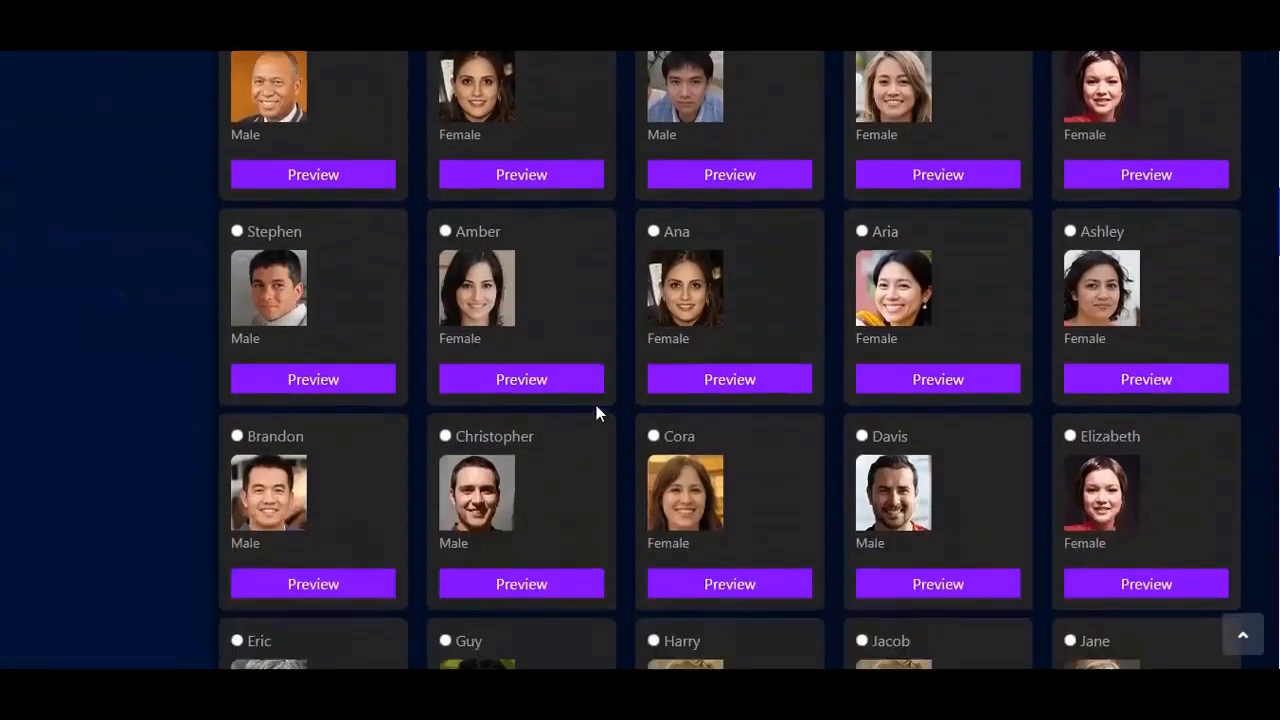
scroll(596, 405, up, 4)
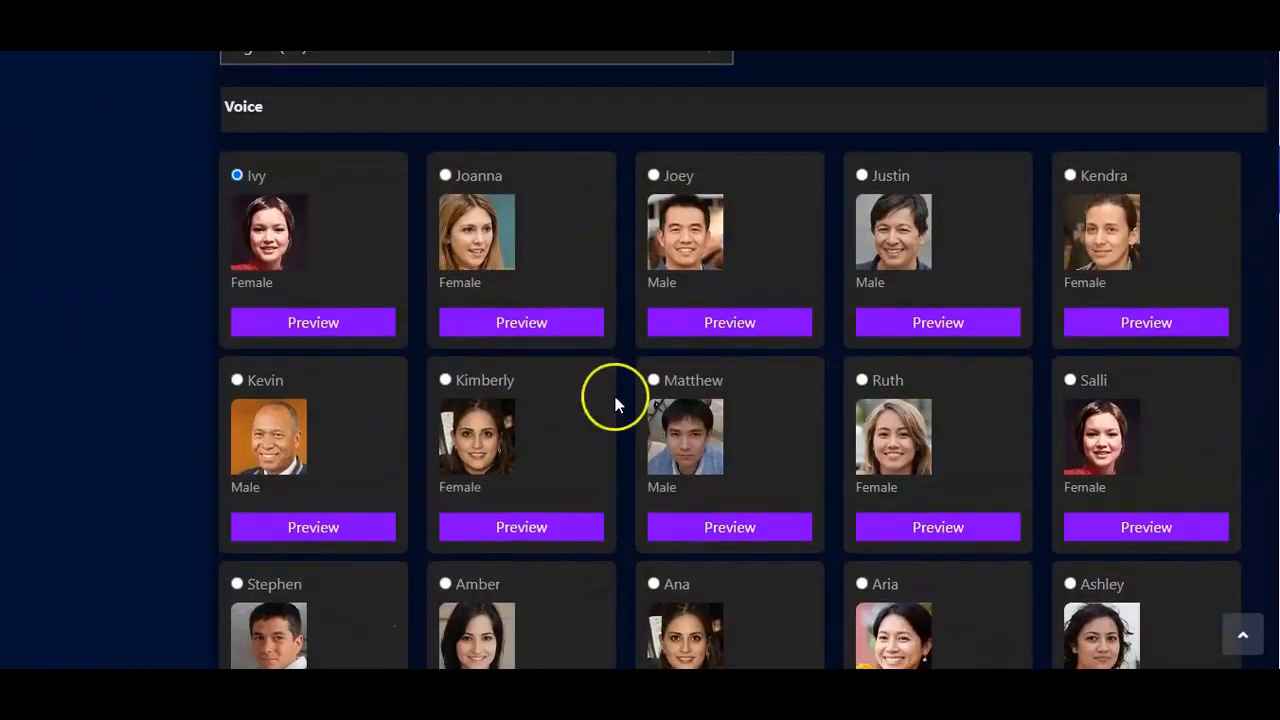
click(1072, 171)
Step: Look through the imported text and set the speech volume to 80% with the tempo at 1
scroll(857, 322, down, 10)
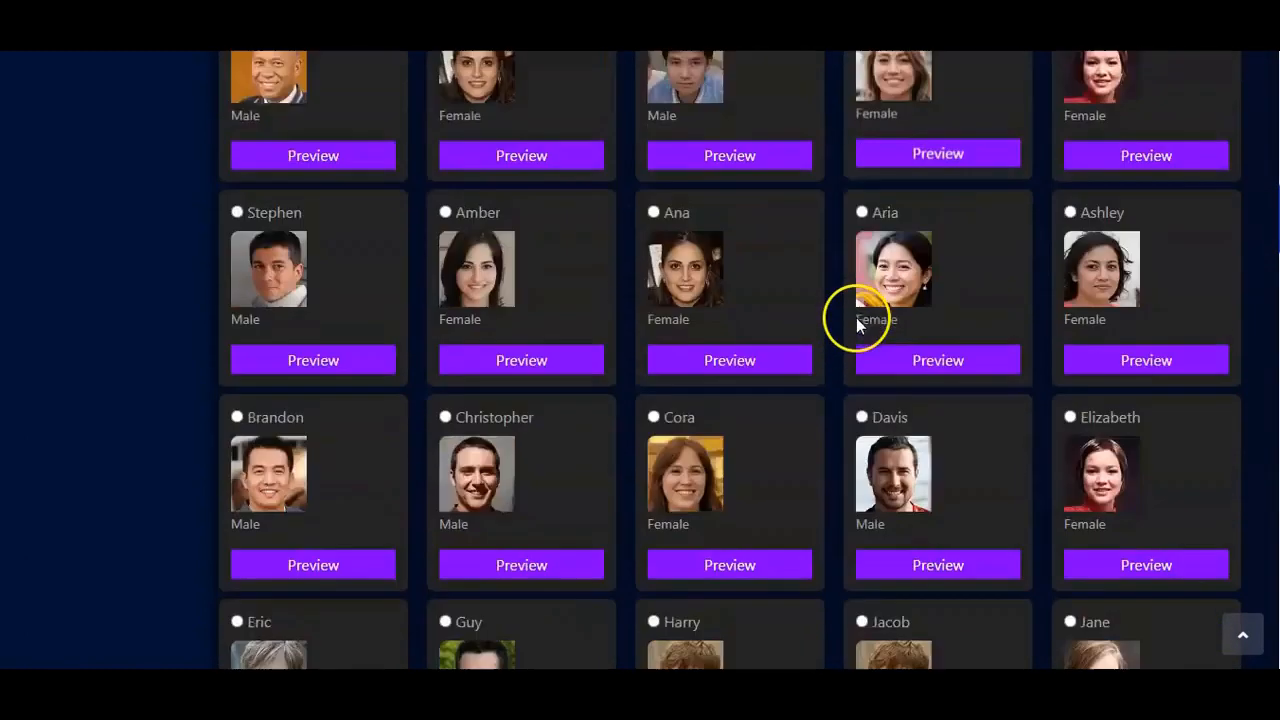
scroll(857, 325, down, 15)
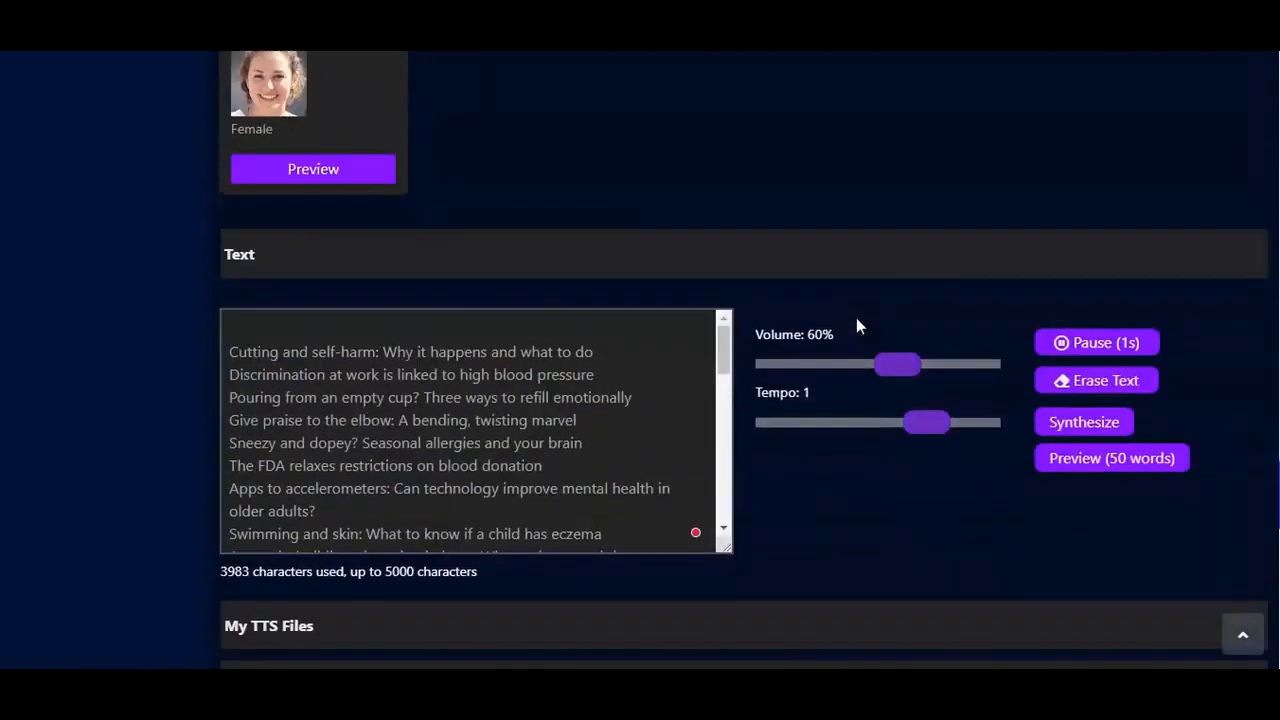
scroll(856, 317, up, 1)
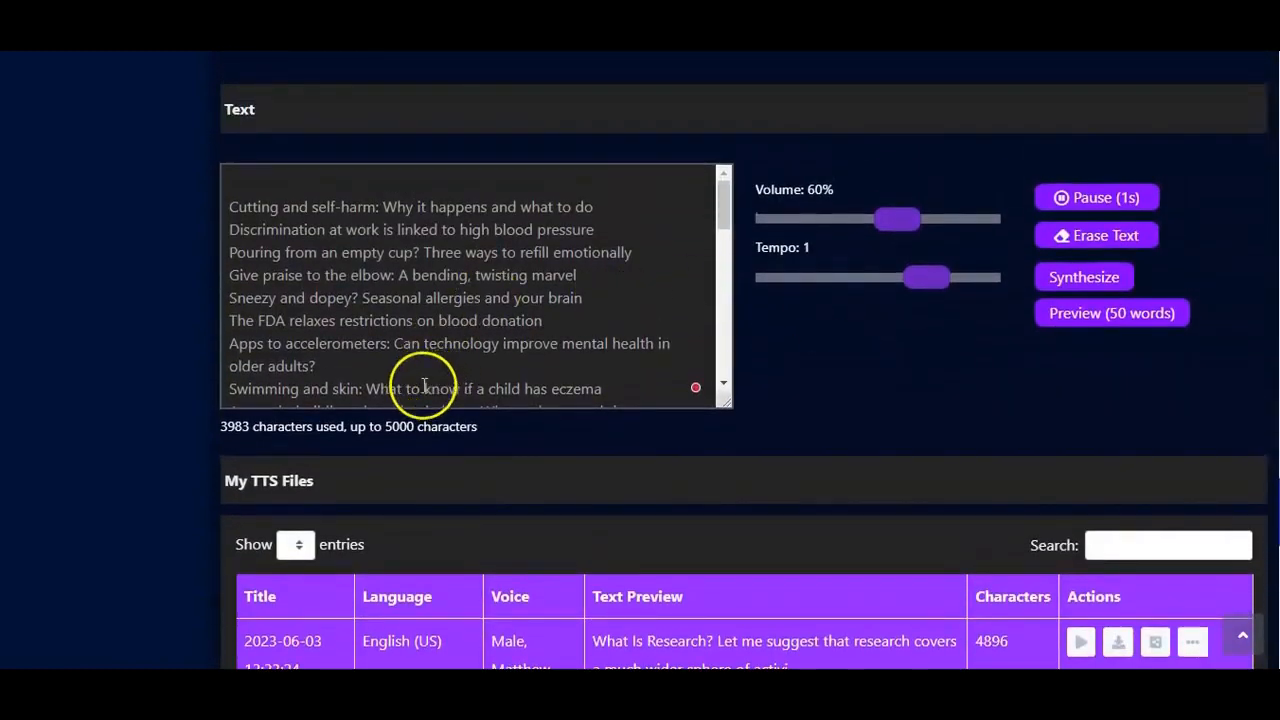
scroll(320, 222, down, 15)
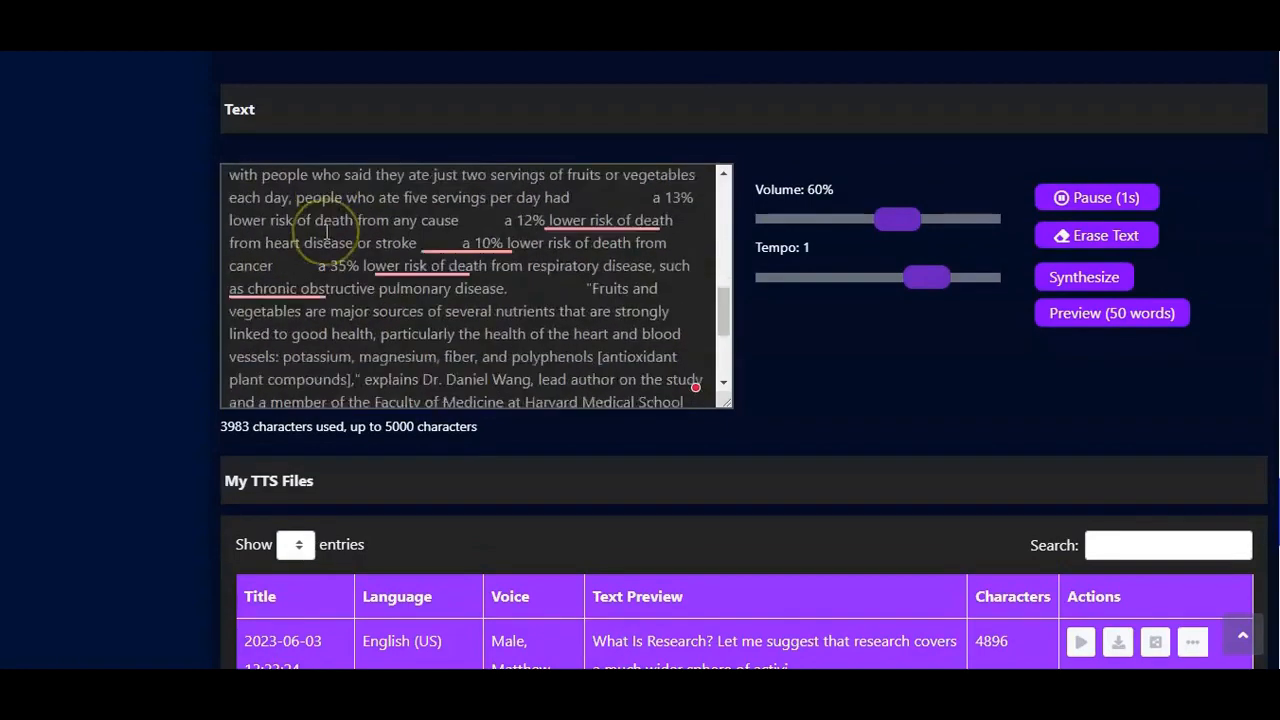
scroll(326, 232, up, 15)
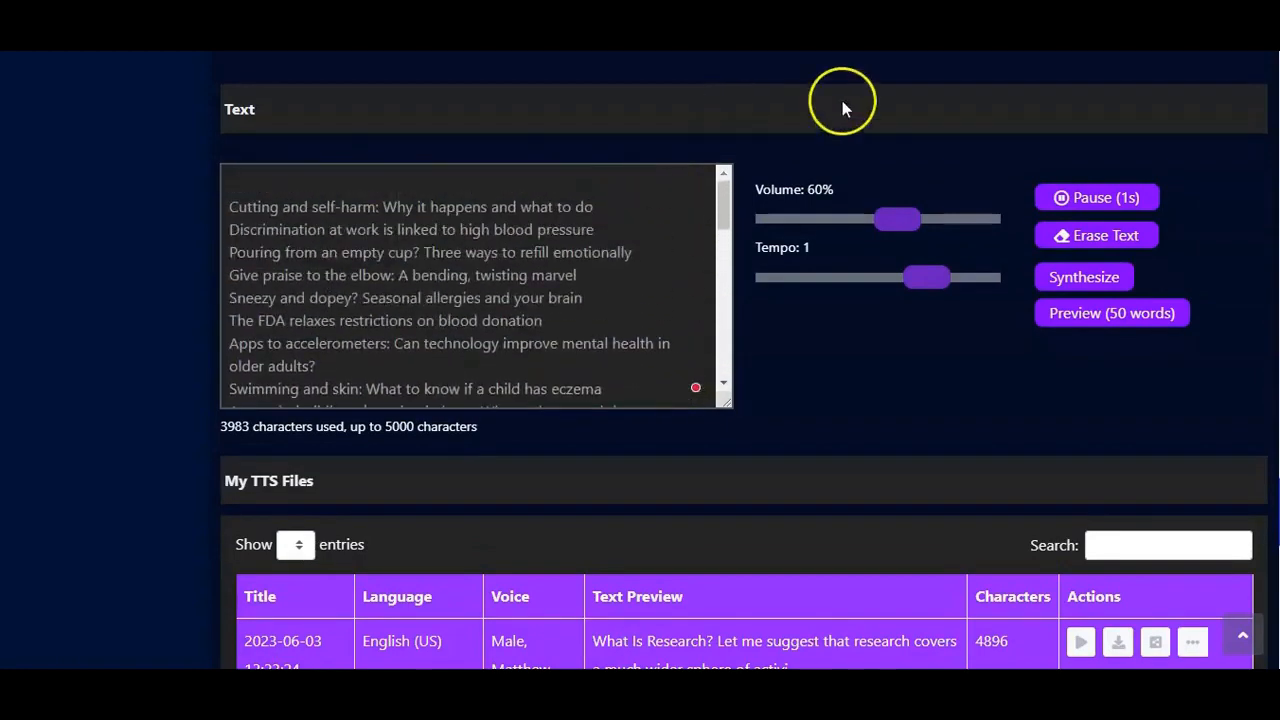
click(928, 219)
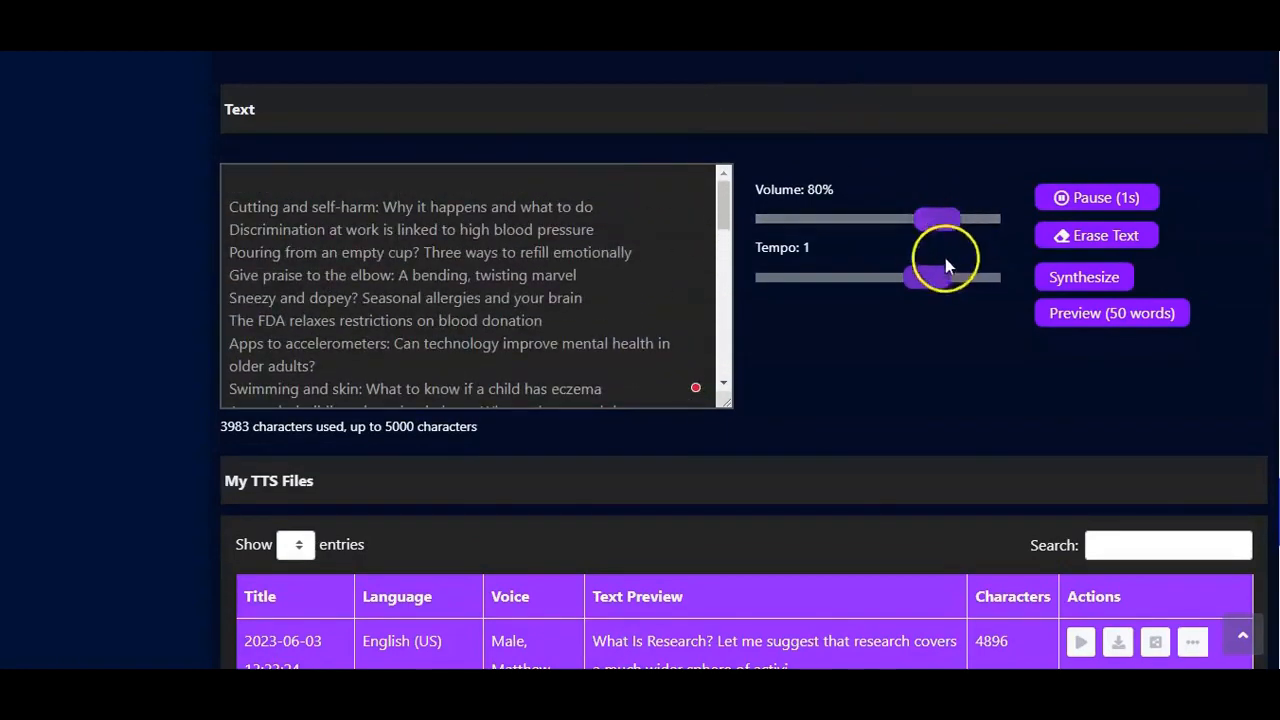
mouse_move(940, 283)
mouse_down()
mouse_move(963, 277)
mouse_move(940, 285)
mouse_up()
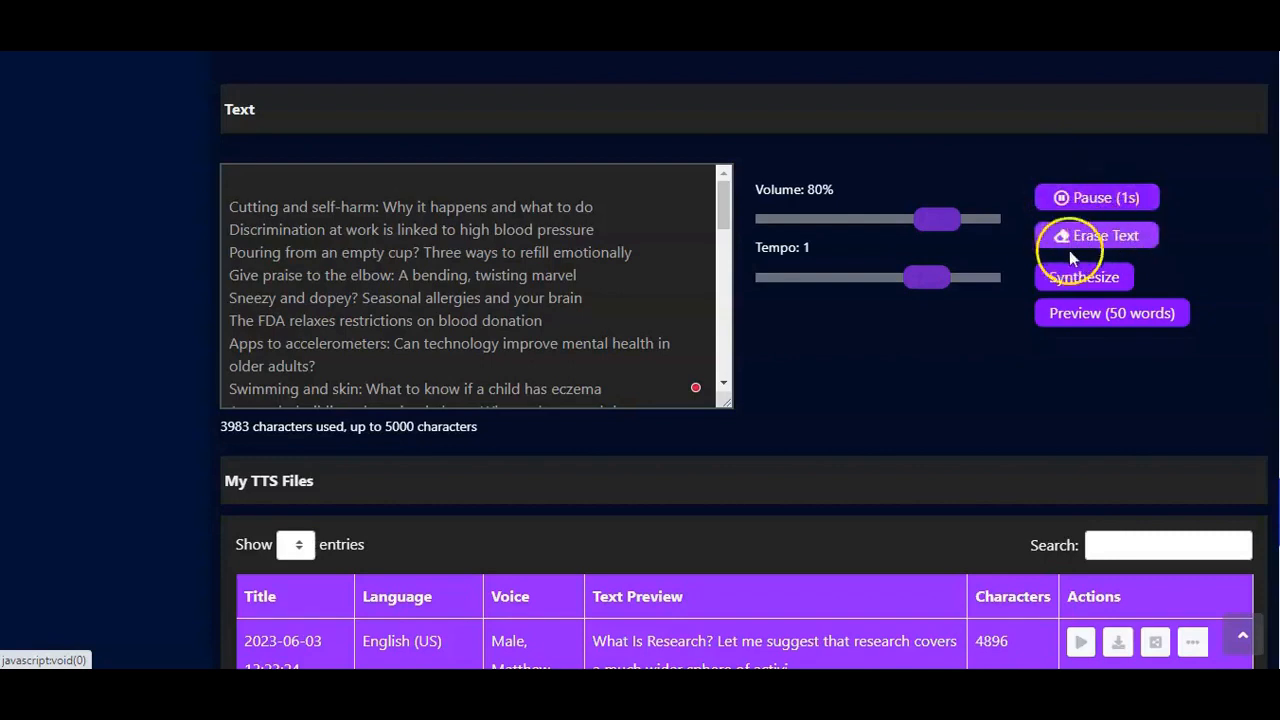
Step: Play the 50-word preview of the imported text in the TTS Player, then close it
click(1072, 322)
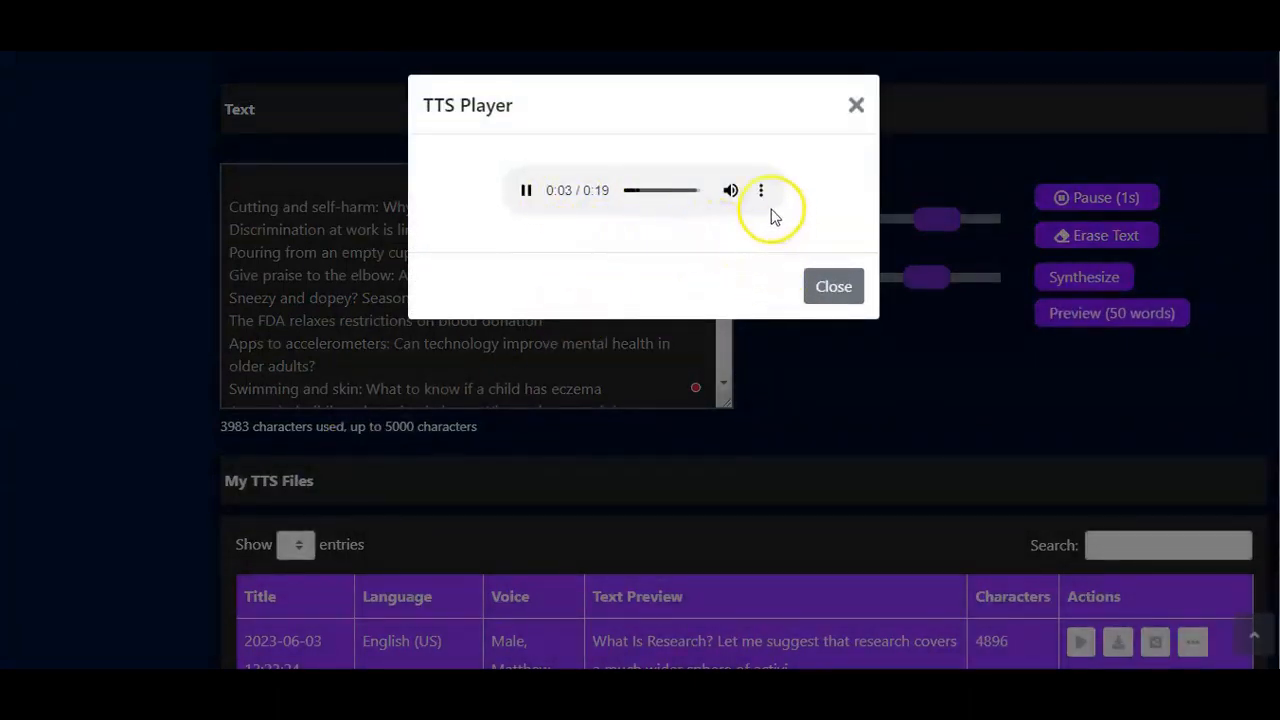
mouse_move(733, 200)
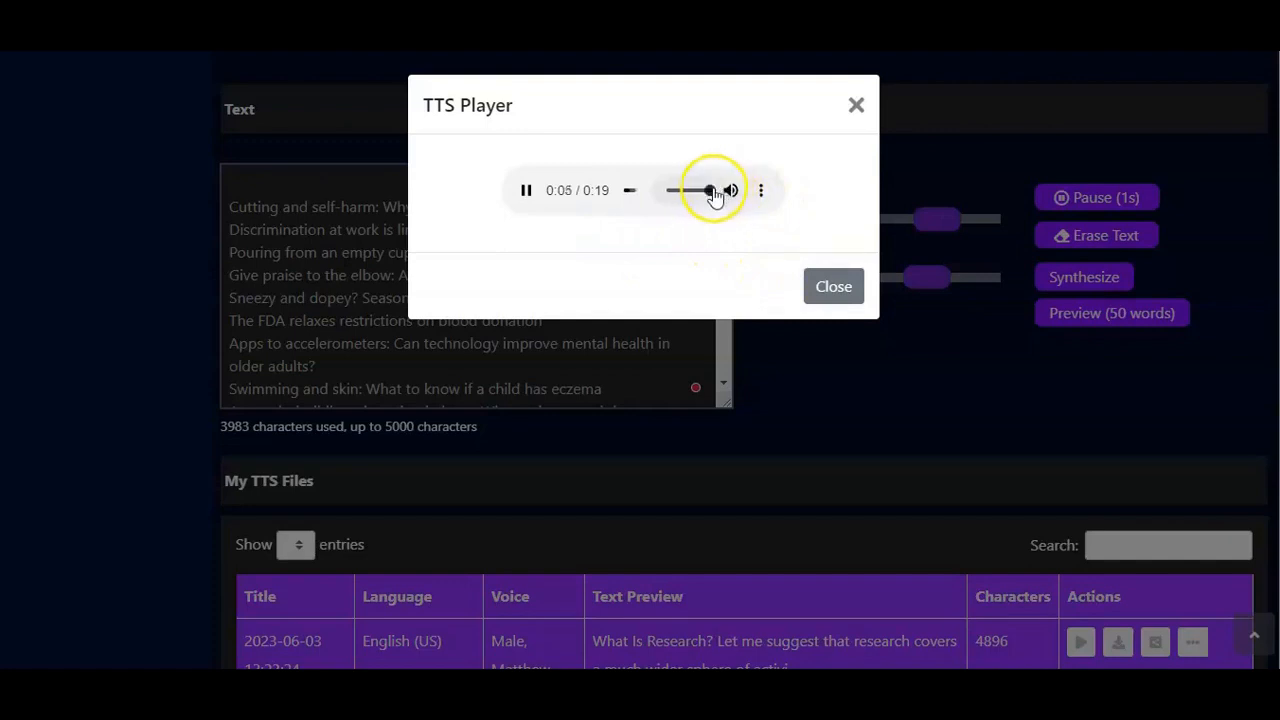
click(824, 292)
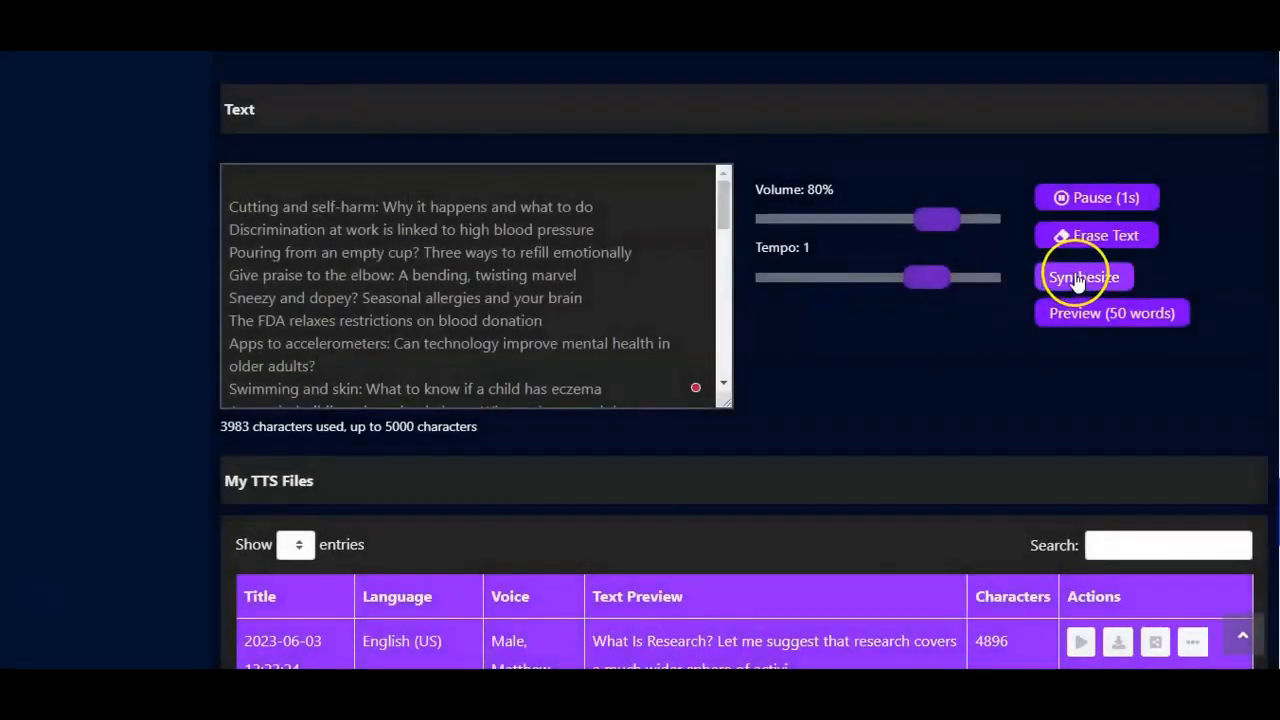
Step: Synthesize the imported web text, play the new file in the TTS Player and close the player
click(1082, 287)
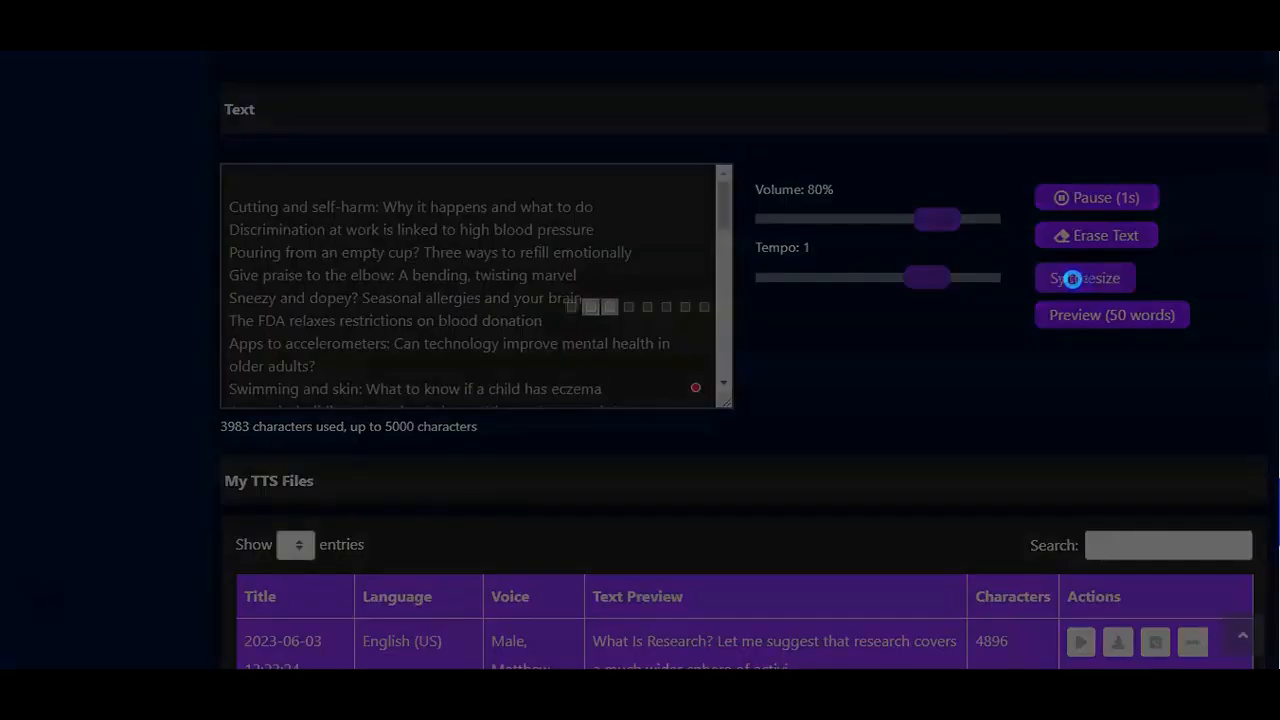
scroll(100, 574, down, 5)
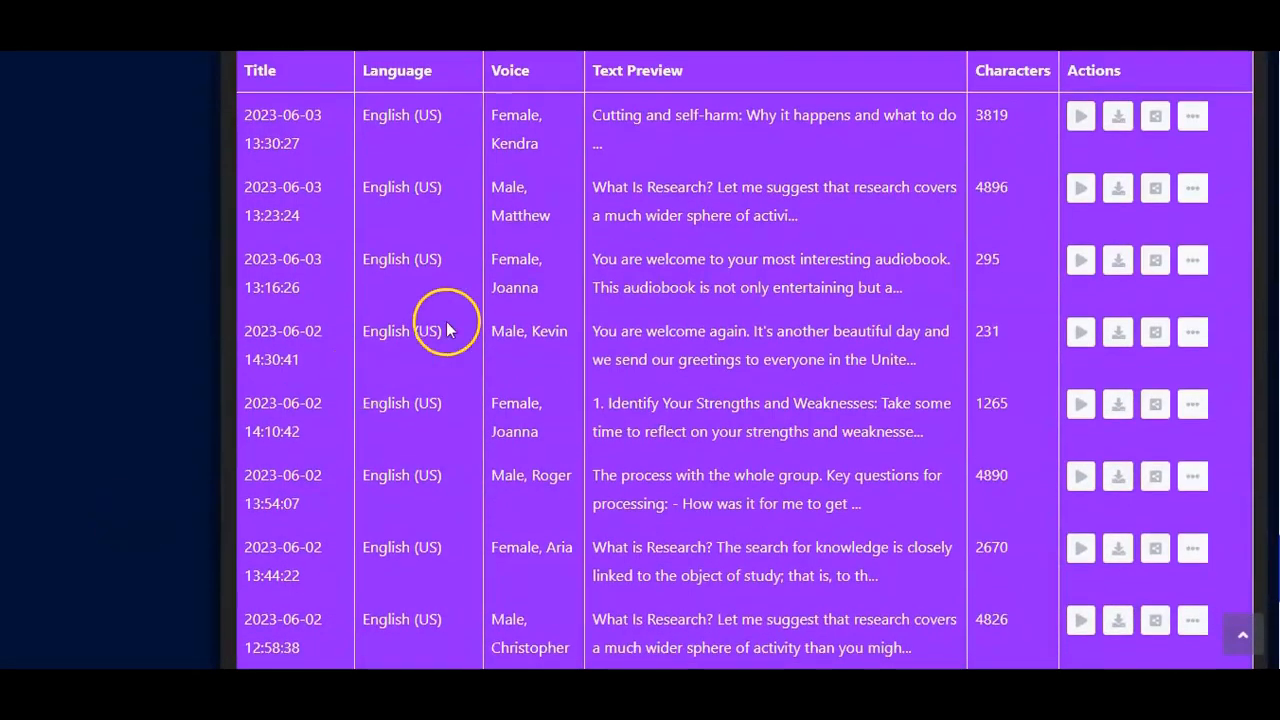
scroll(621, 297, up, 2)
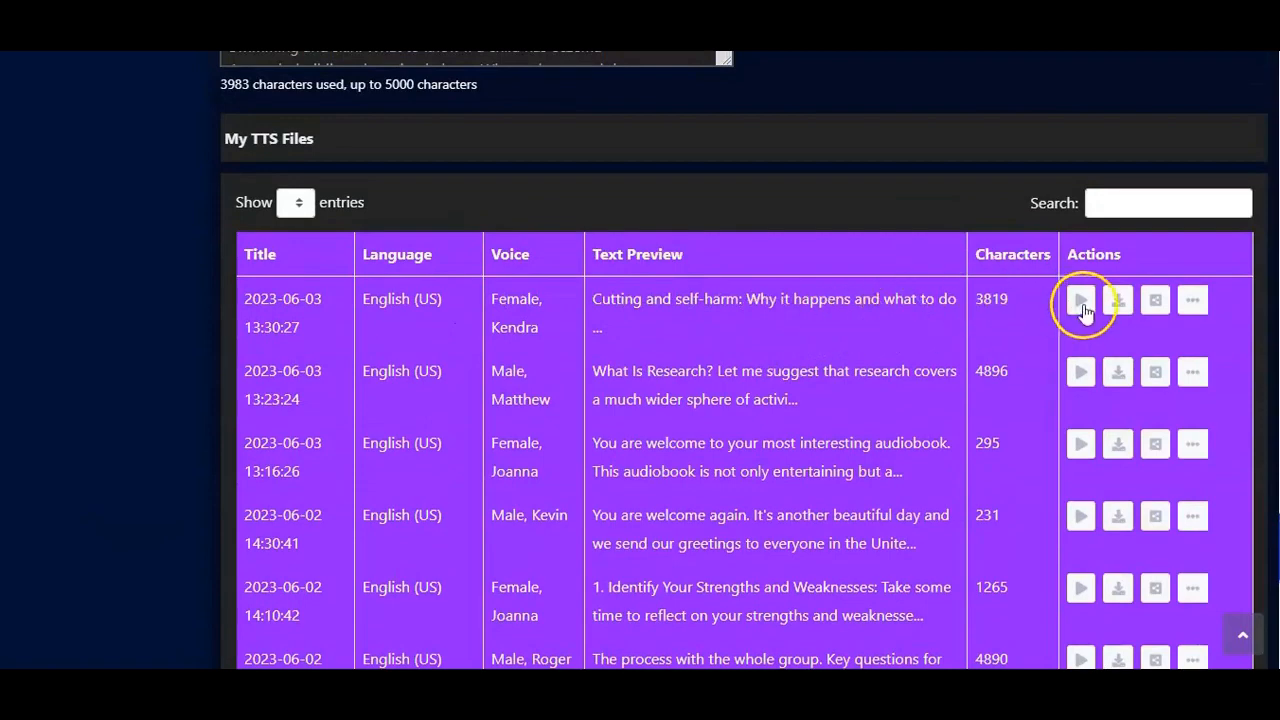
click(1080, 305)
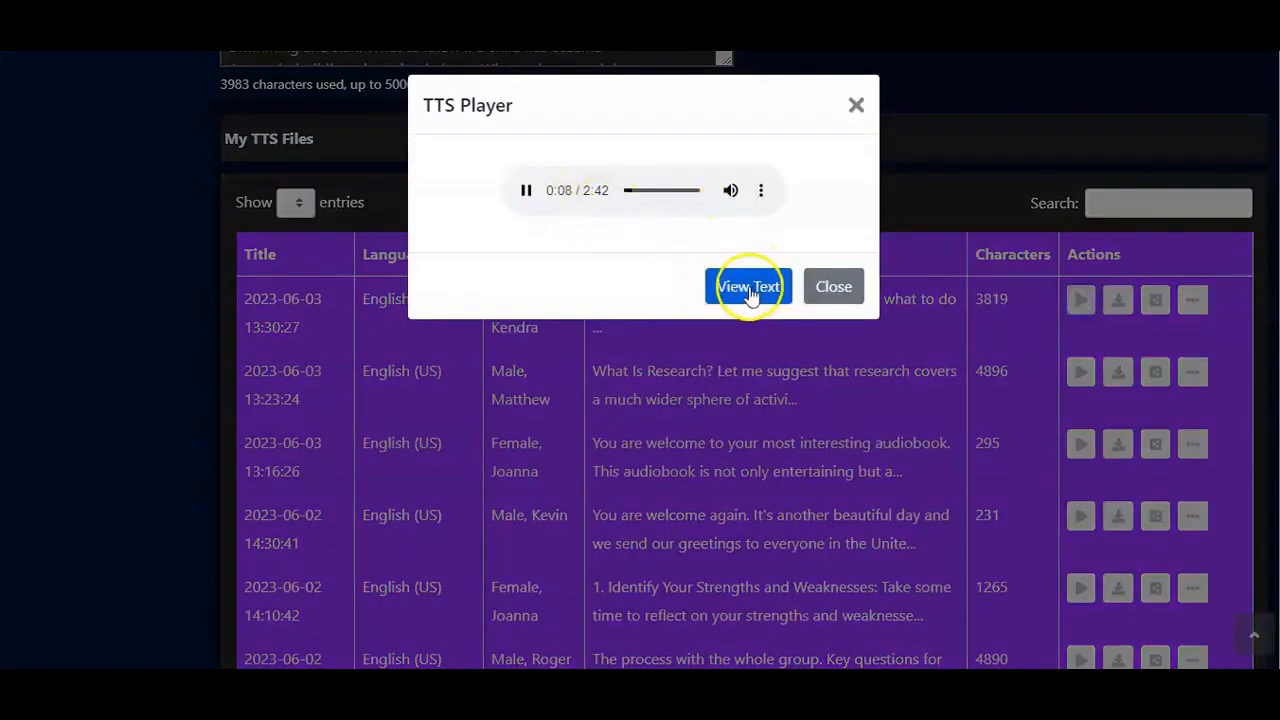
click(833, 288)
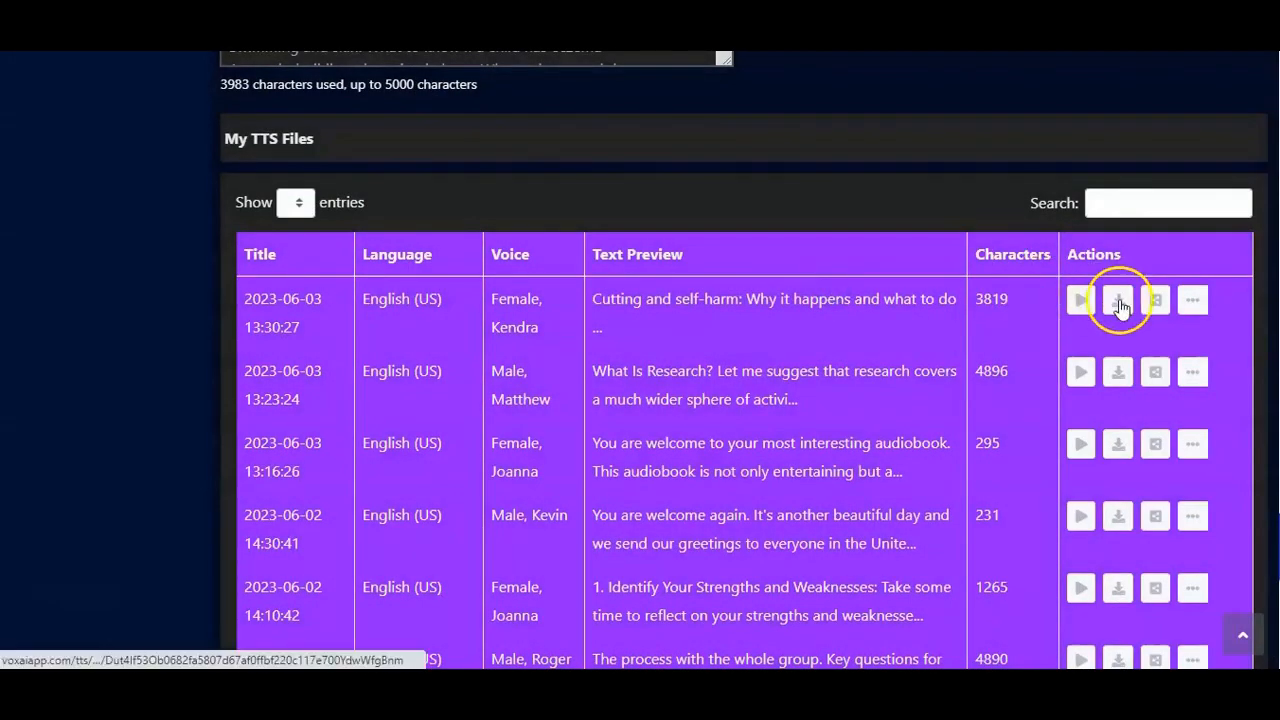
Step: Download the new Kendra file as MP3, then show the download's file options and dismiss them
click(1120, 305)
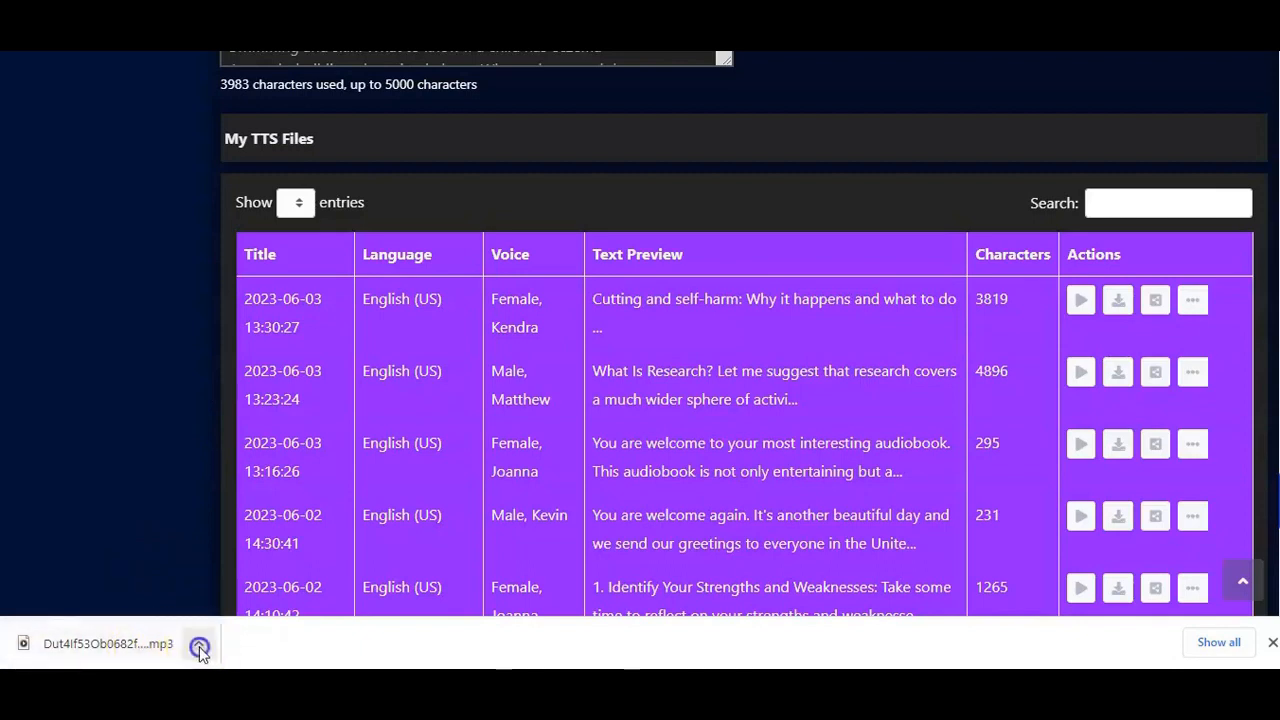
click(199, 648)
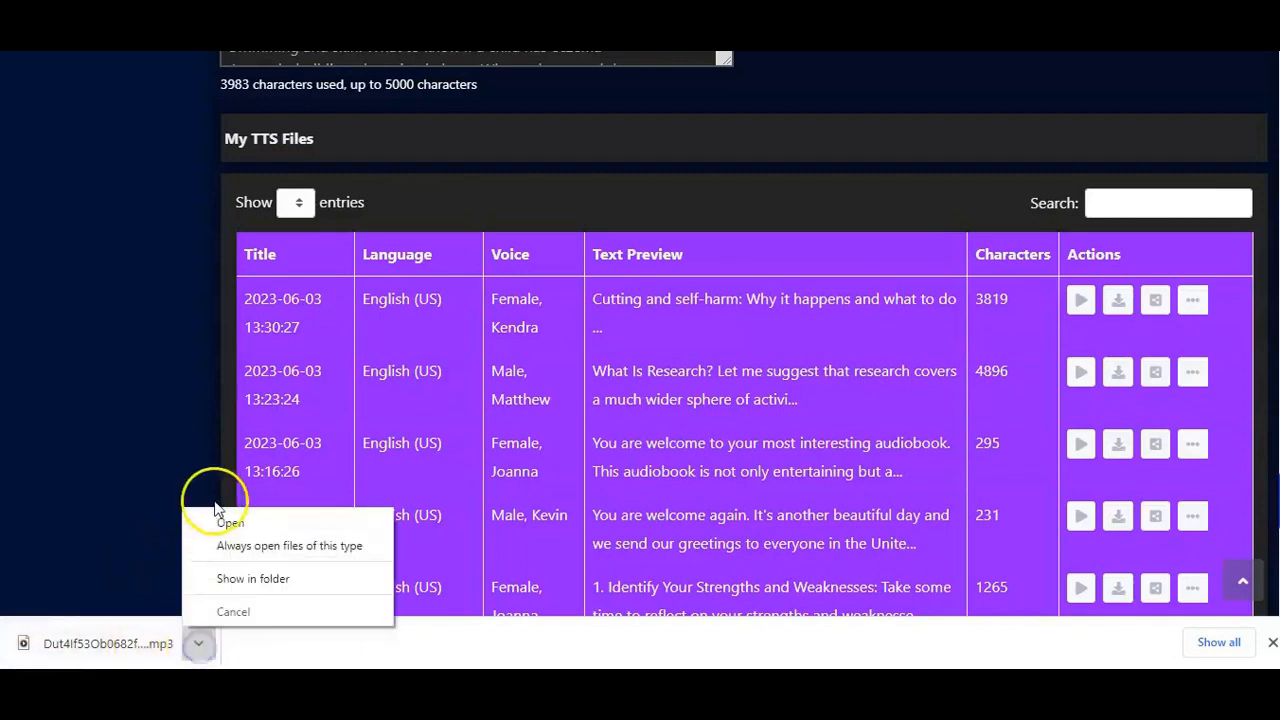
click(149, 430)
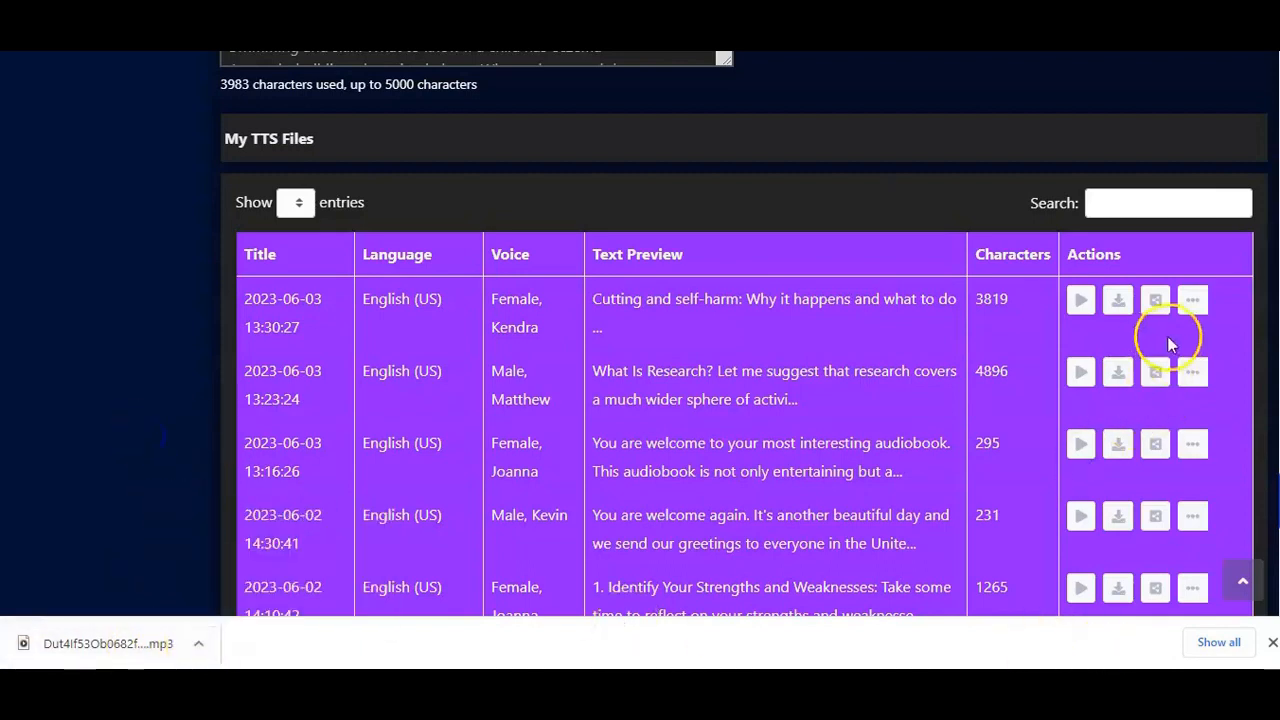
Step: Open the new Kendra file's Embed & Share window, highlight the embed code and the share link, and close it
click(1155, 300)
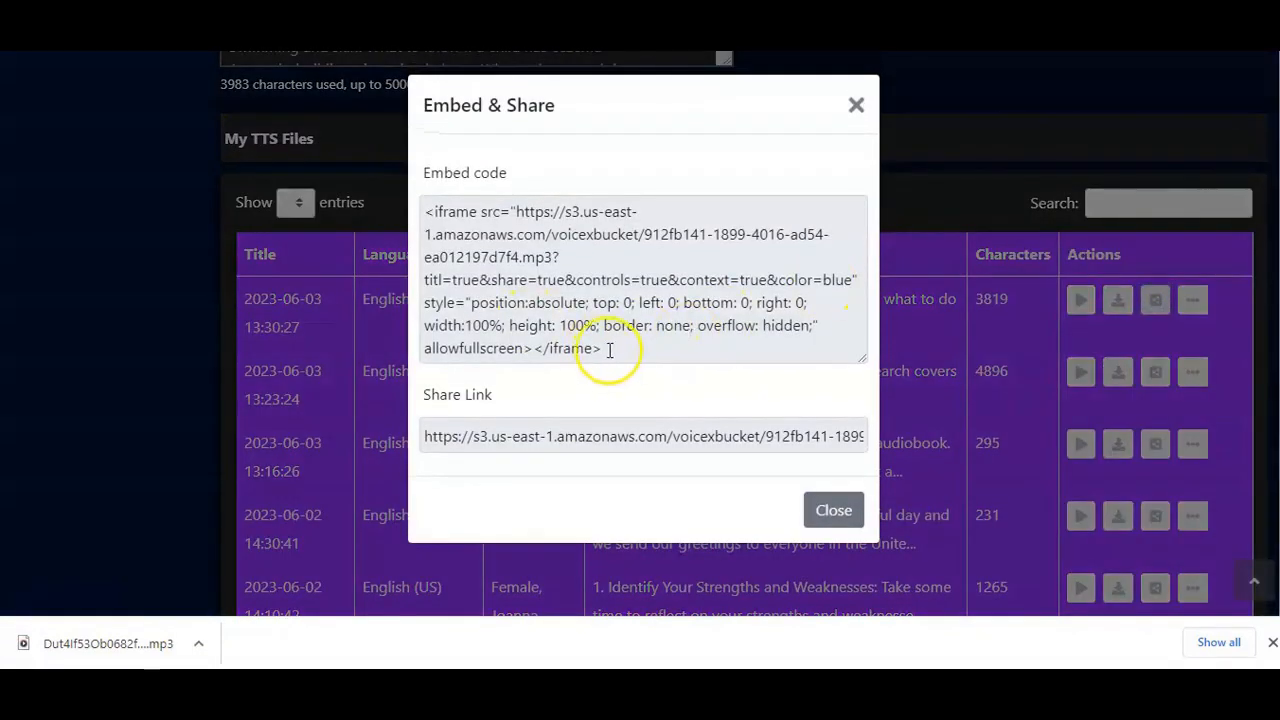
drag(607, 351, 421, 205)
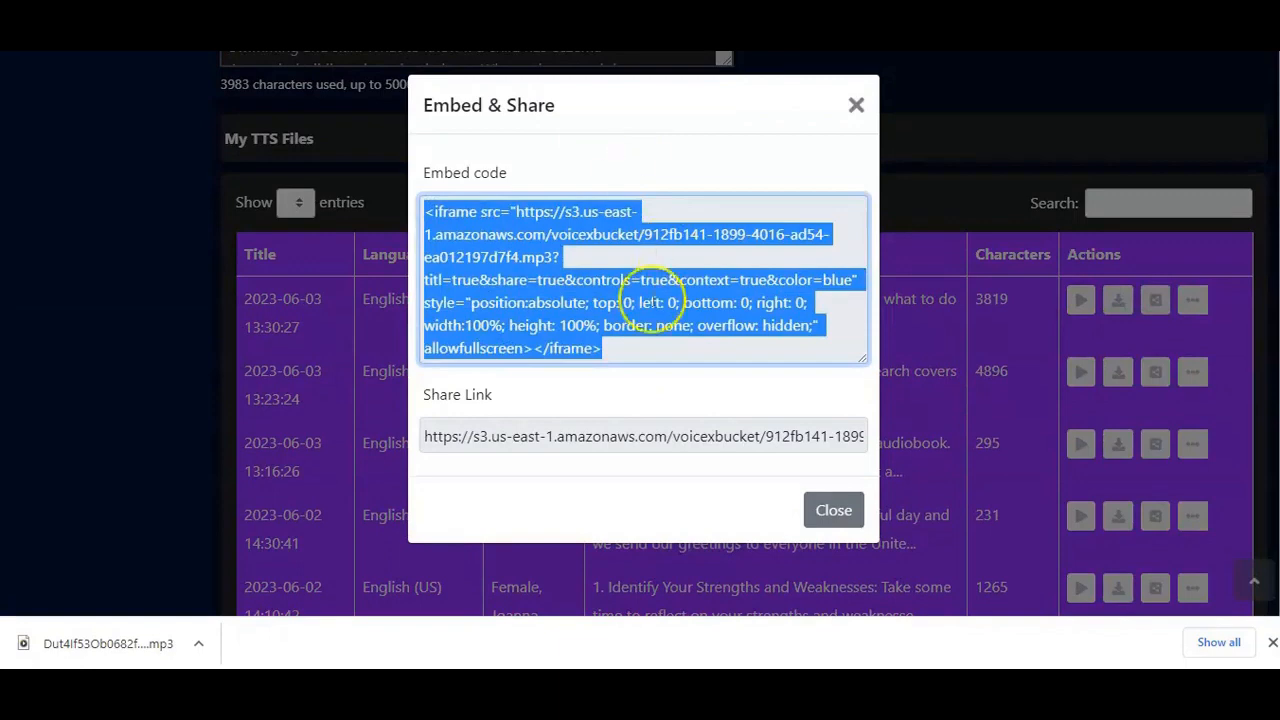
drag(423, 440, 871, 484)
click(797, 508)
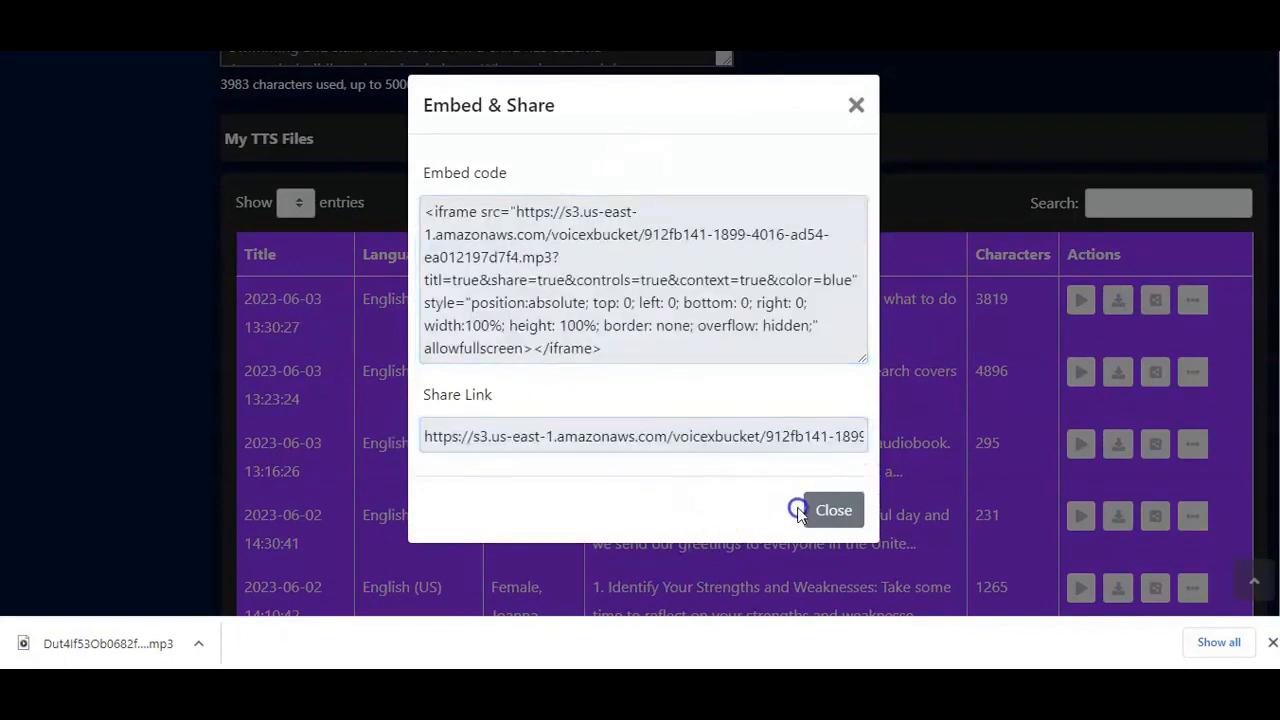
click(831, 509)
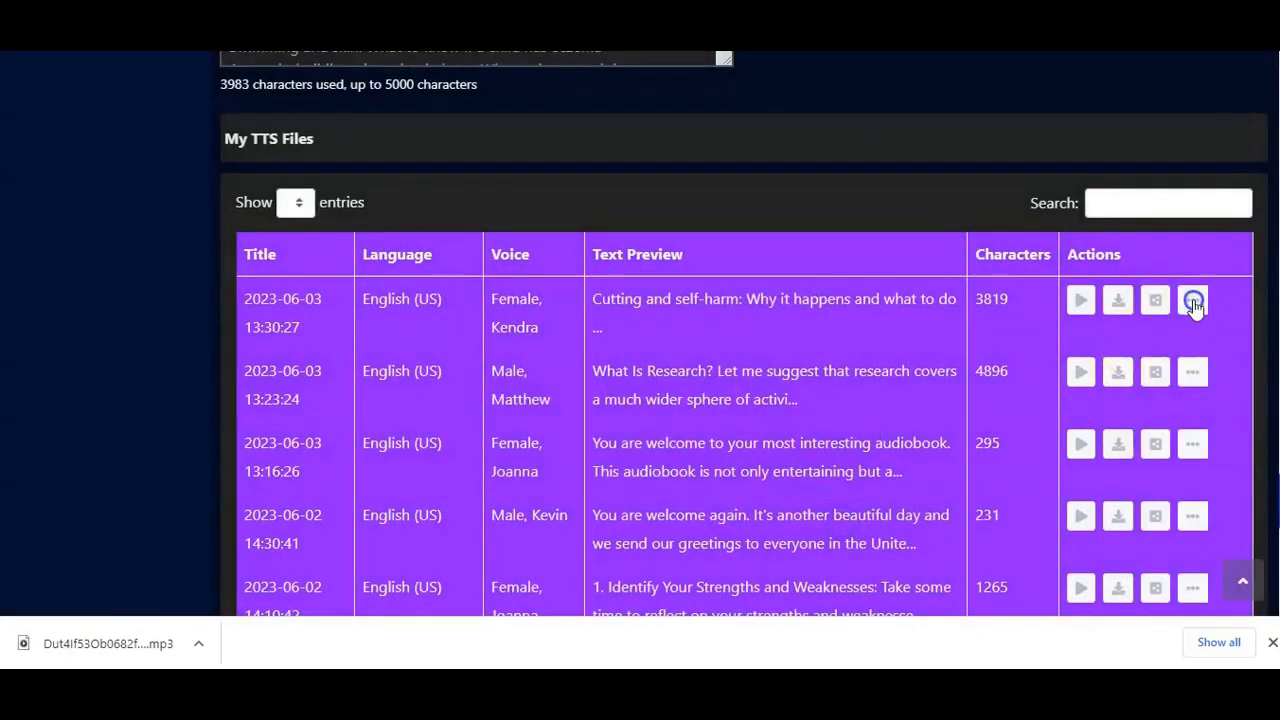
Step: Show the new Kendra file's View and Delete options, then dismiss them
click(1192, 300)
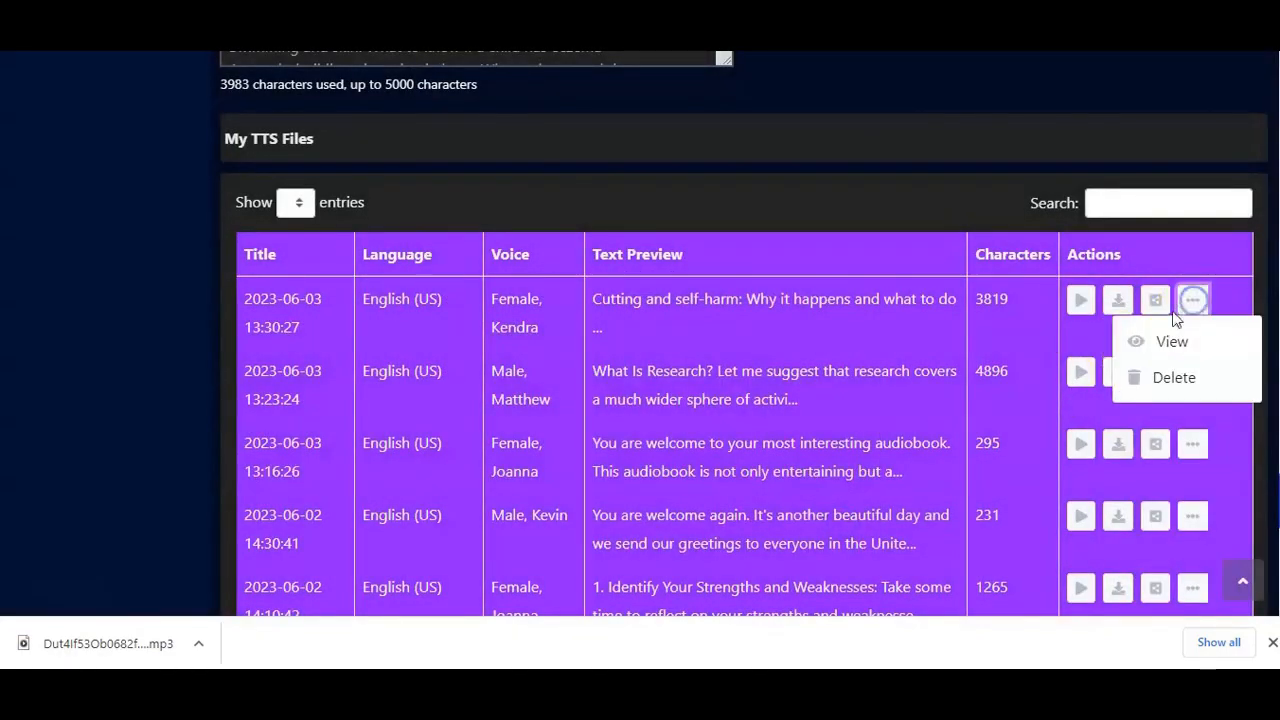
click(1201, 247)
scroll(942, 197, up, 15)
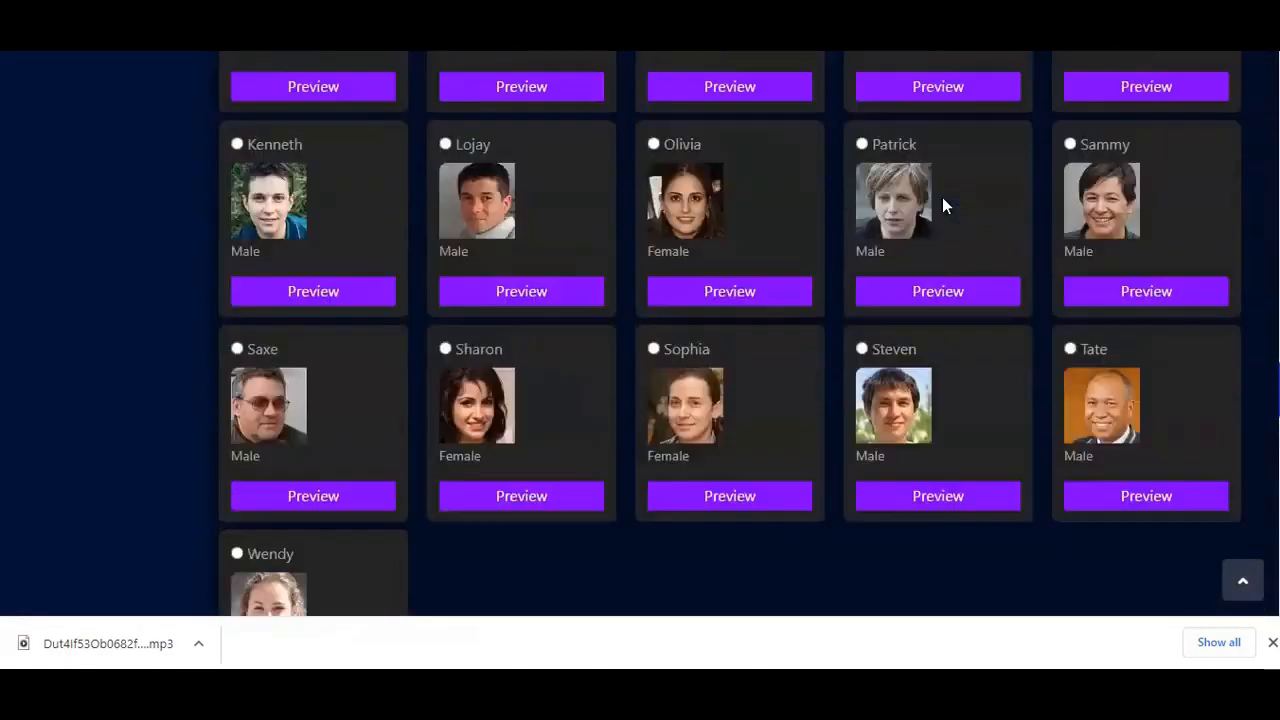
Step: Import the text of uxpin_ux_for_product_managers.pdf from the desktop as PDF content
scroll(942, 199, up, 10)
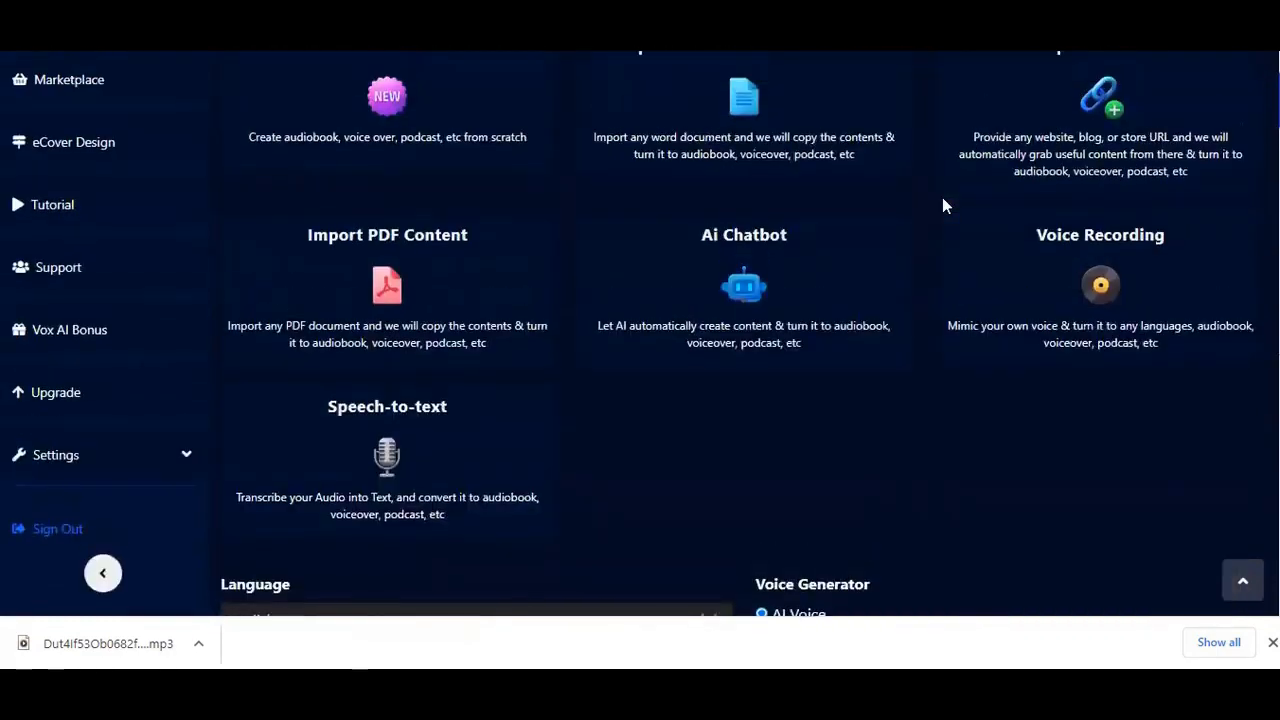
scroll(945, 207, down, 3)
scroll(943, 206, up, 1)
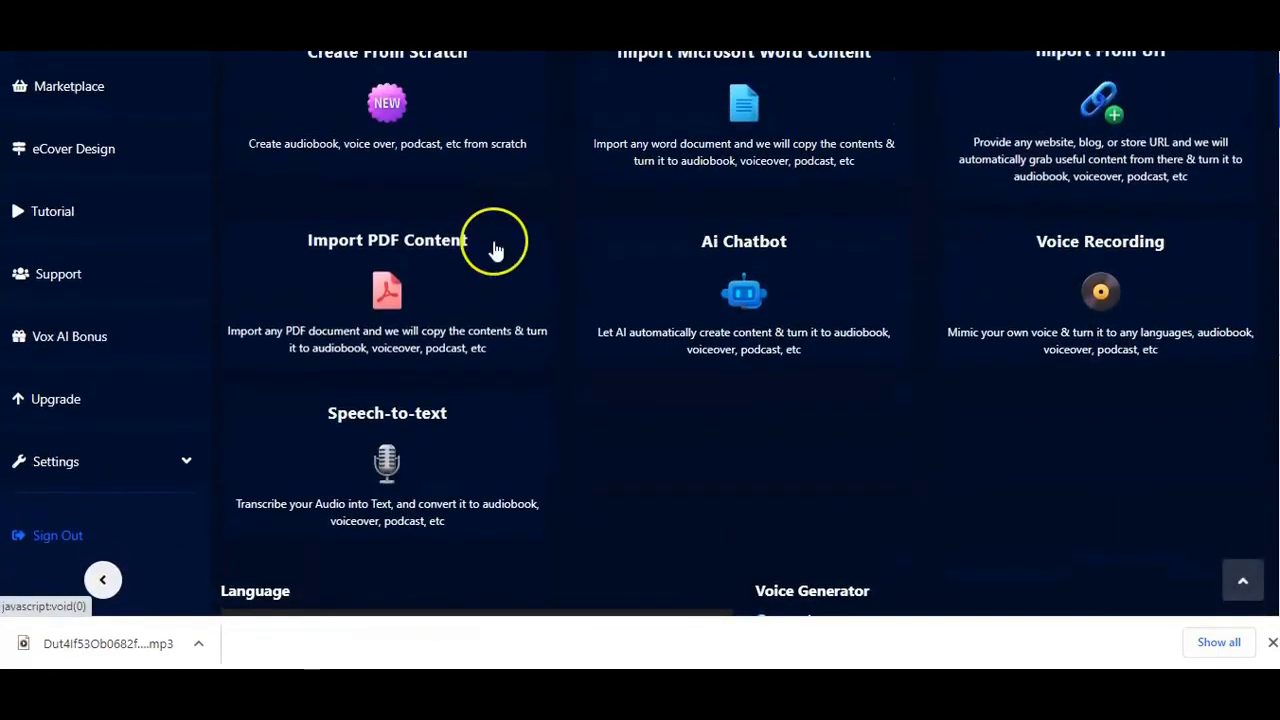
click(414, 314)
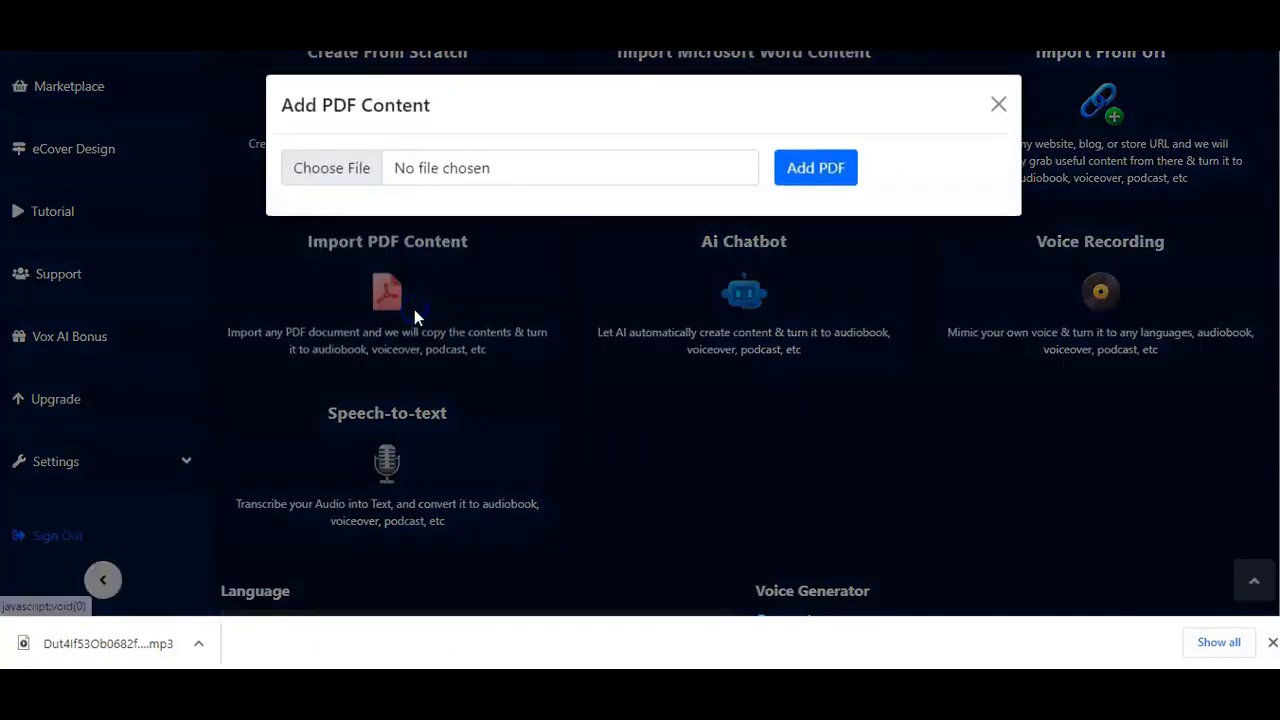
click(352, 172)
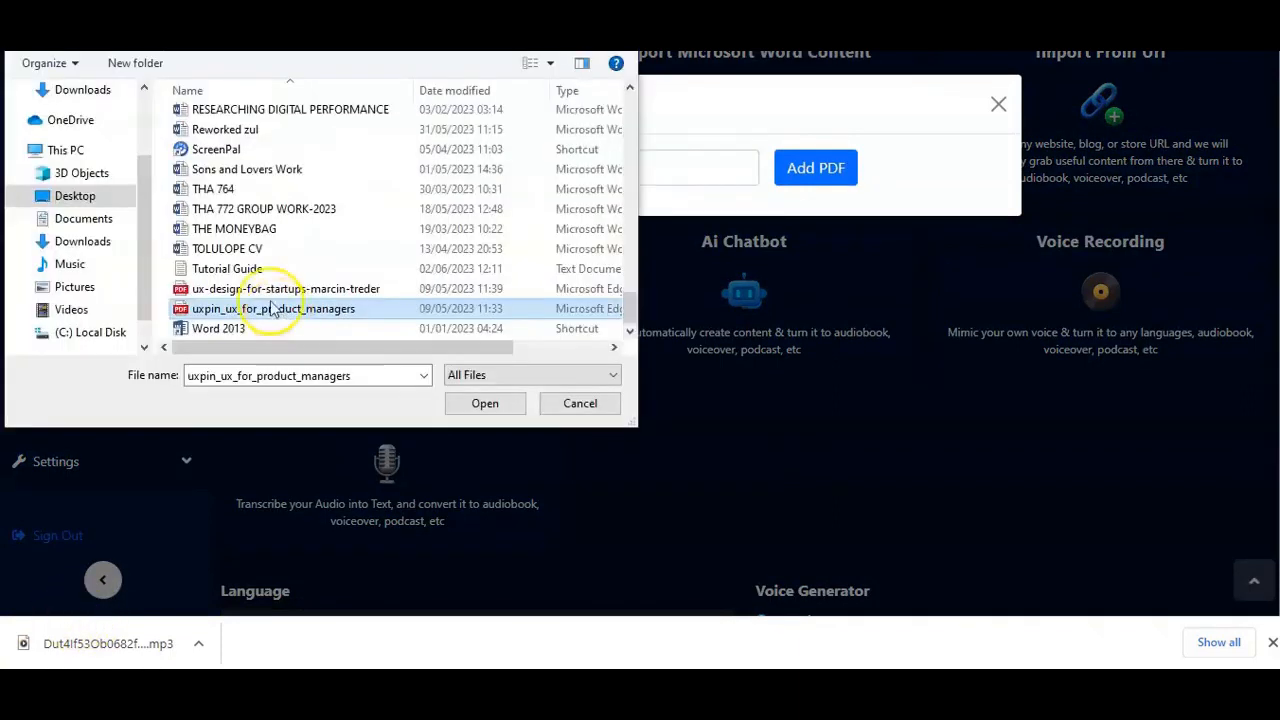
click(484, 410)
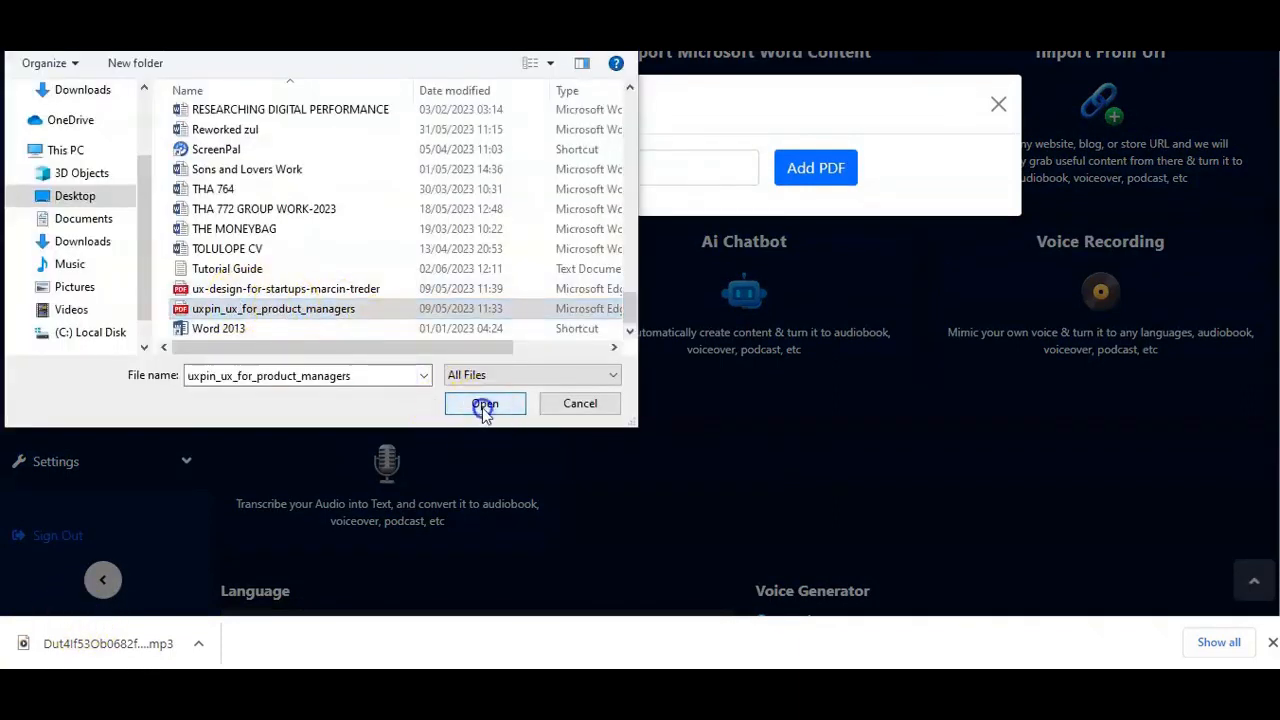
click(815, 170)
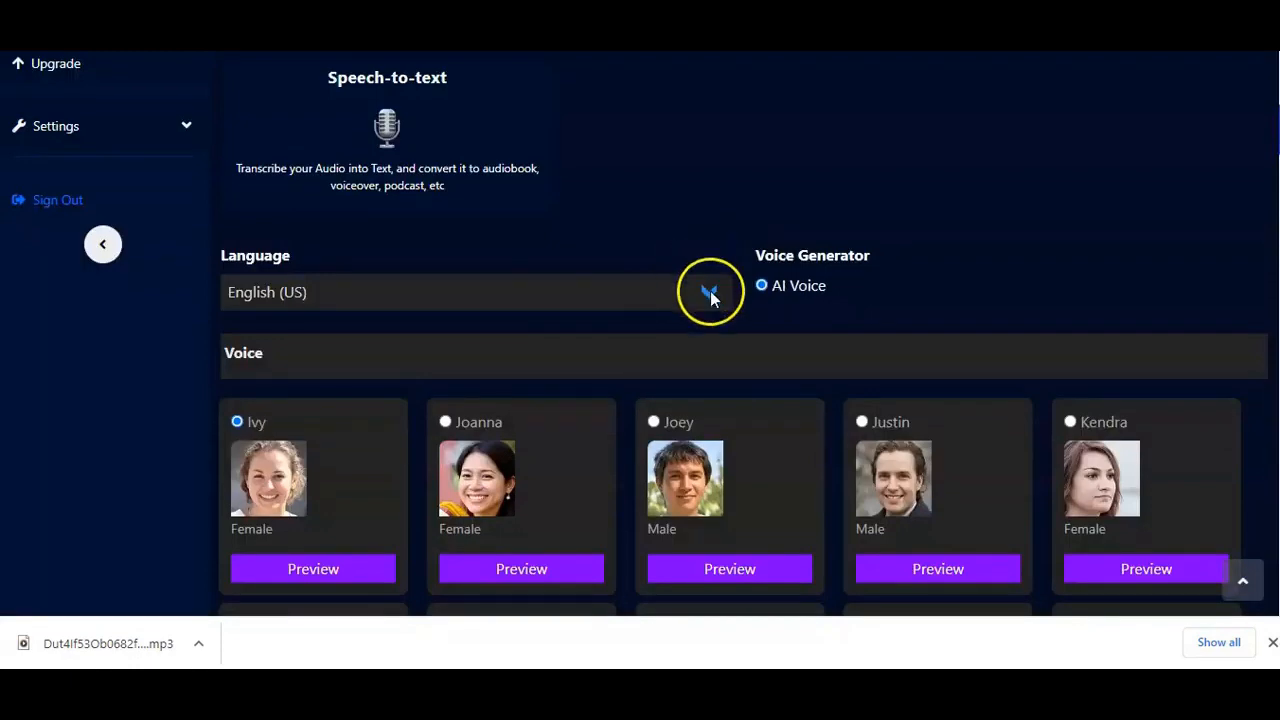
Step: Choose English (US) as the language, select the Kevin voice and preview it
click(708, 290)
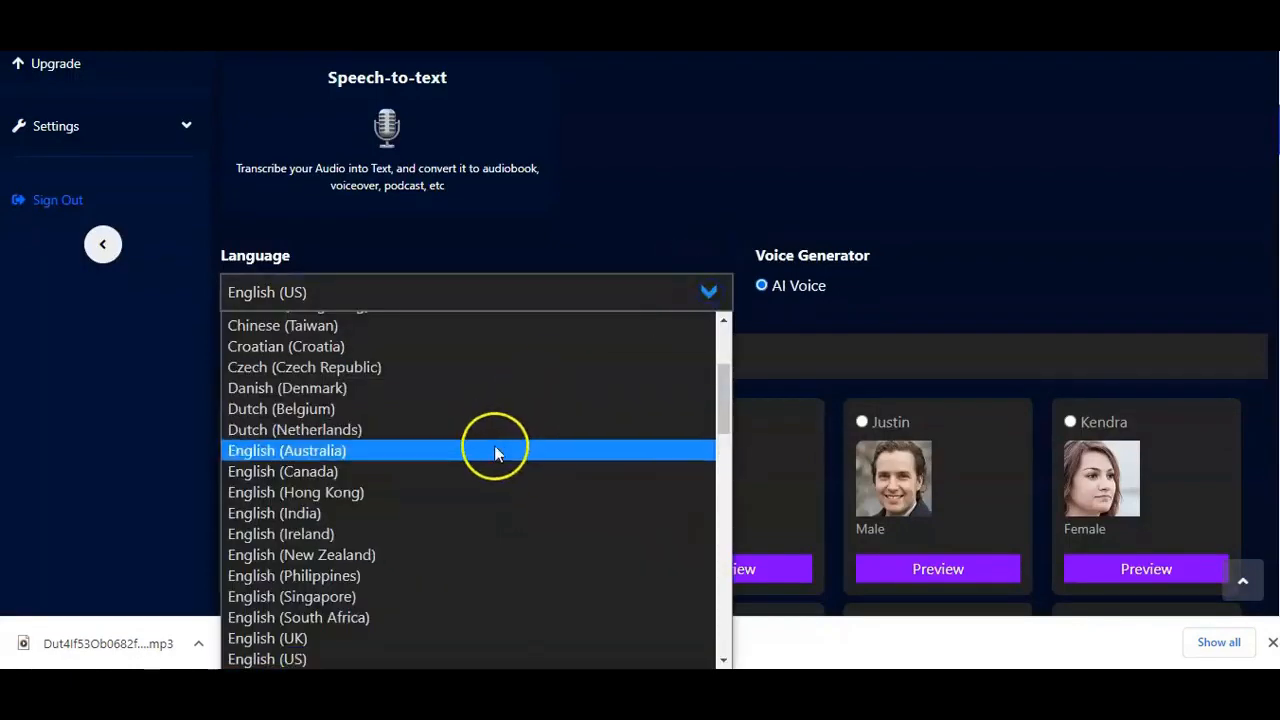
click(346, 657)
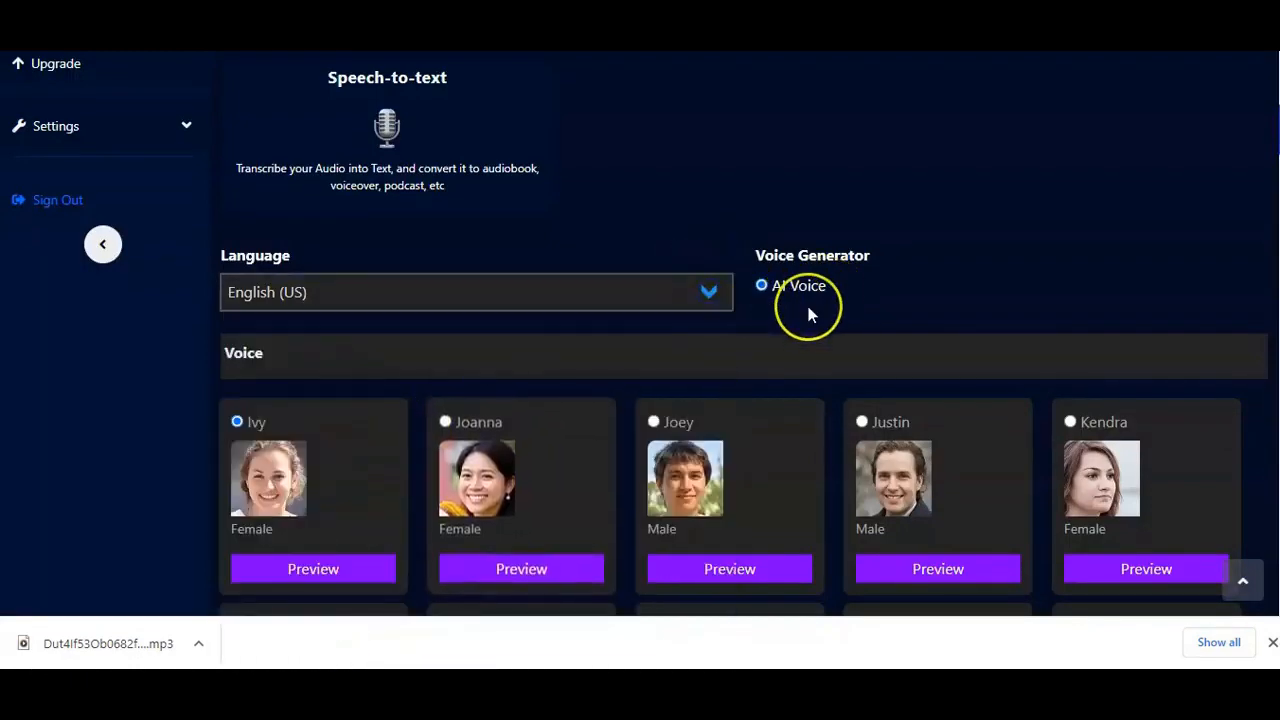
scroll(808, 306, down, 6)
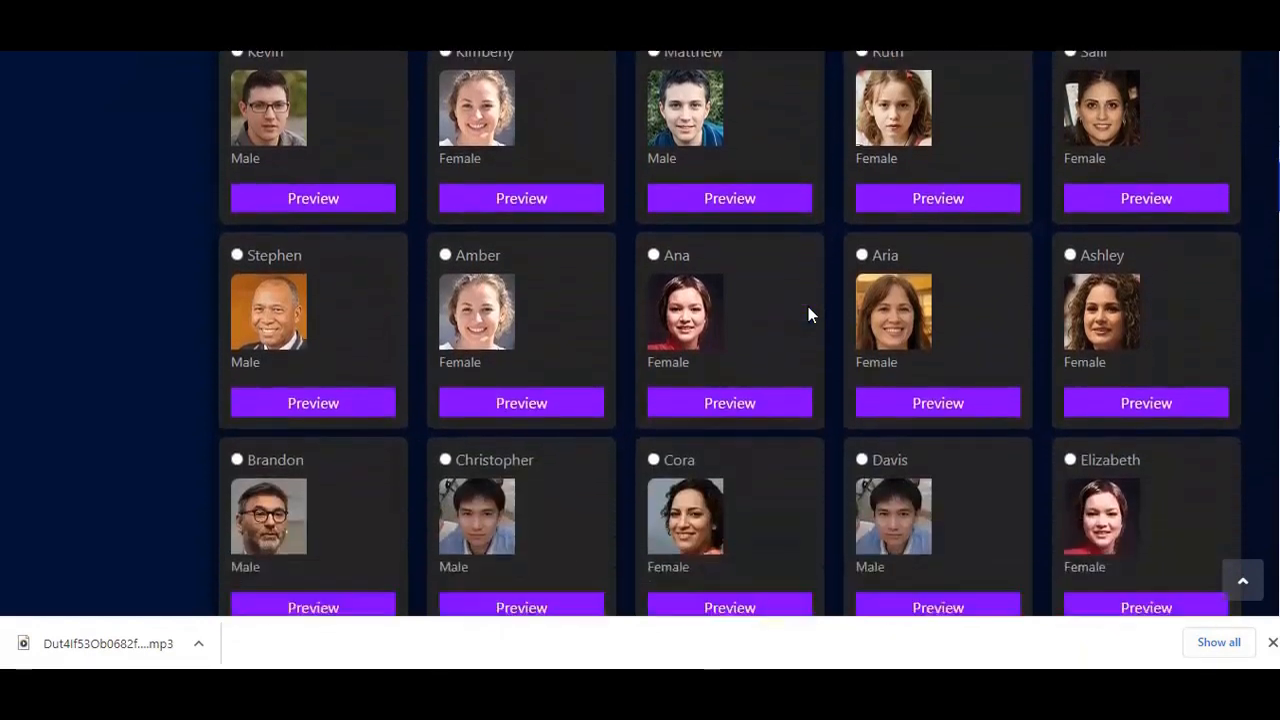
scroll(808, 306, up, 2)
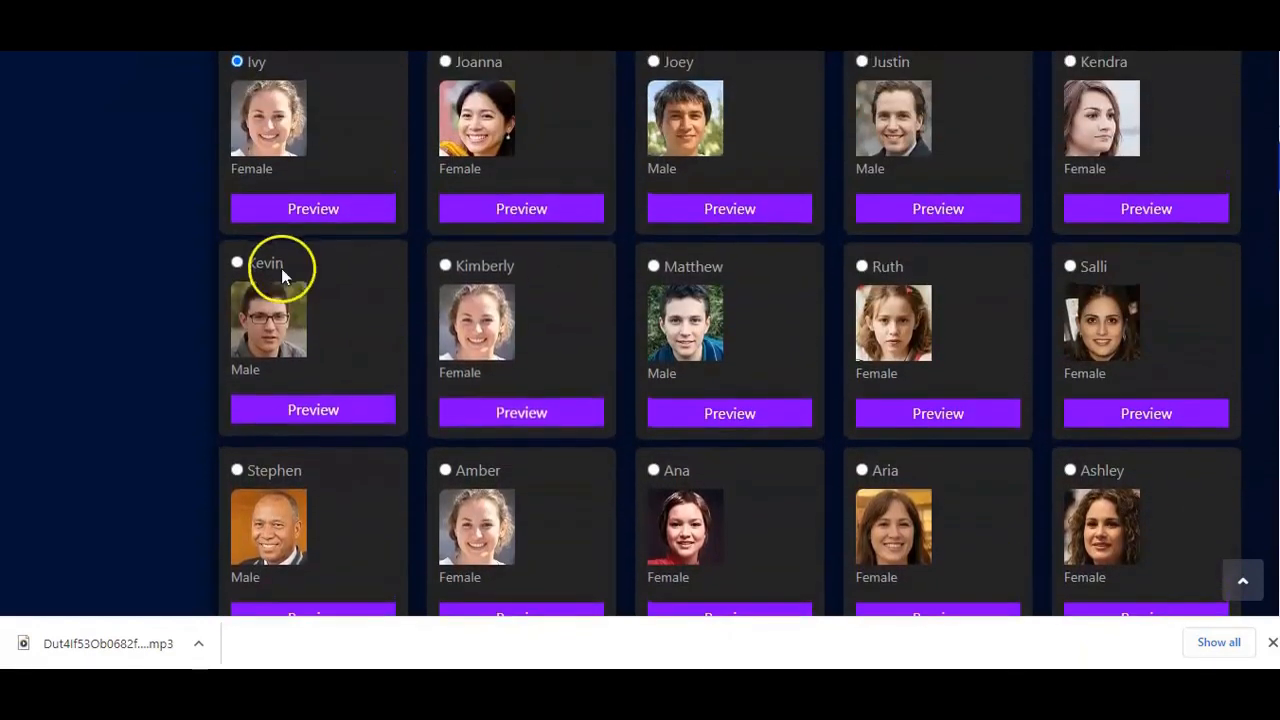
click(314, 406)
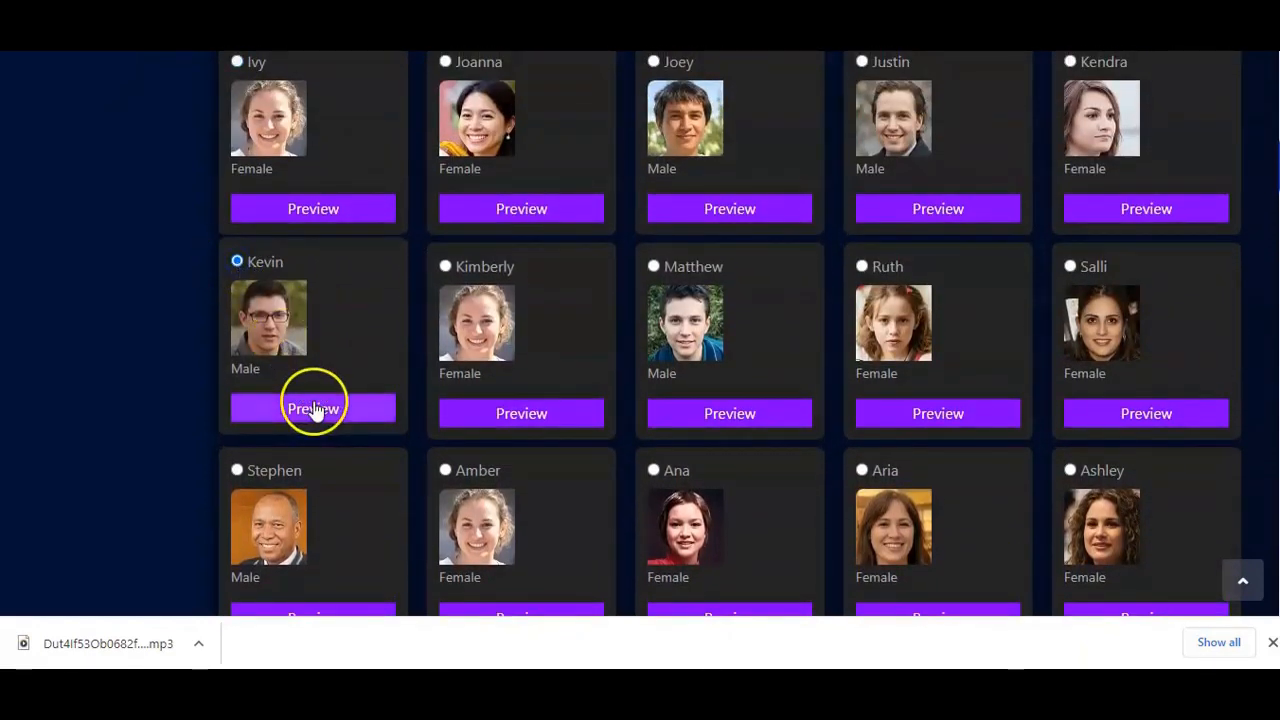
Step: Synthesize the imported PDF text and check the new file in My TTS Files
scroll(314, 400, down, 15)
scroll(314, 395, down, 10)
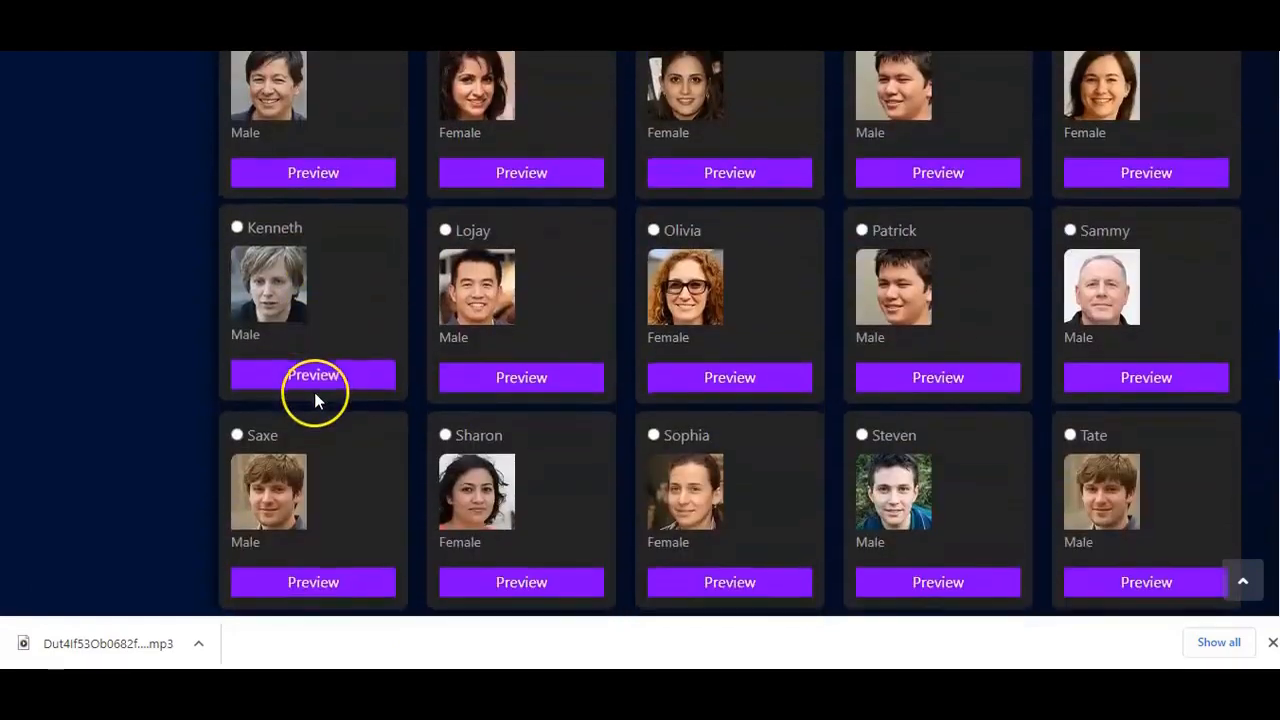
scroll(316, 391, up, 3)
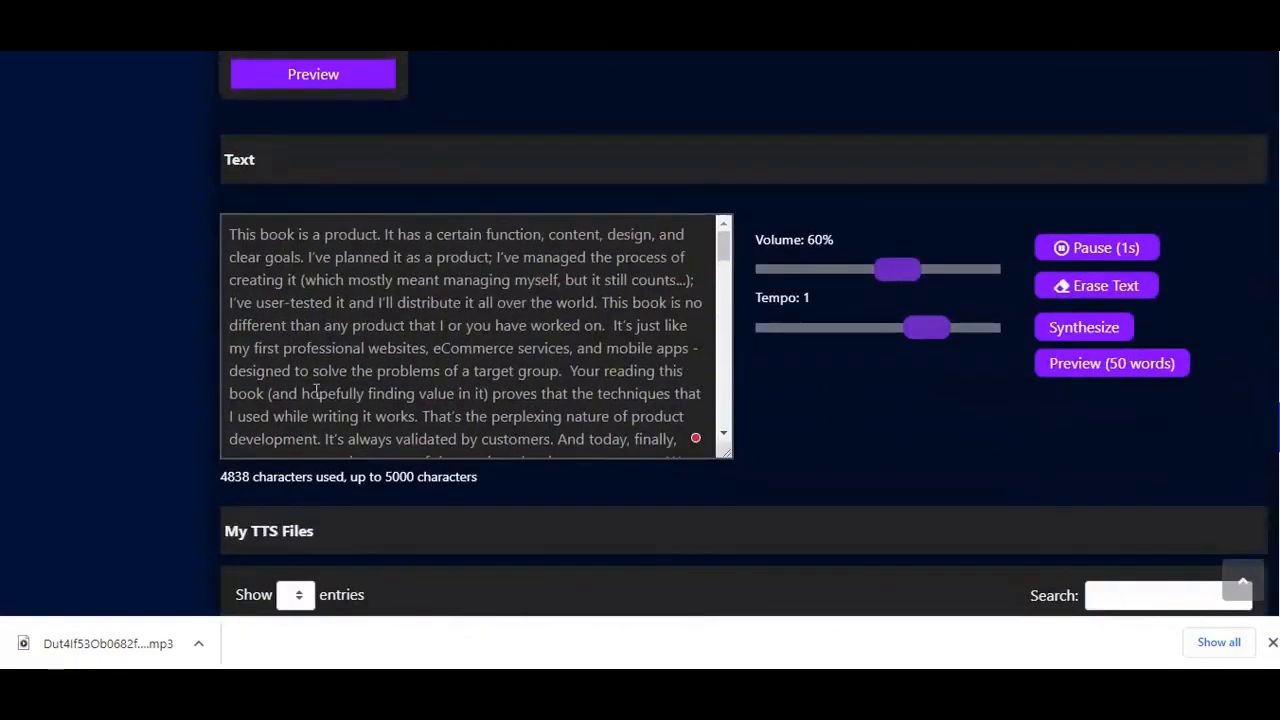
click(428, 257)
scroll(432, 283, up, 2)
scroll(434, 283, down, 3)
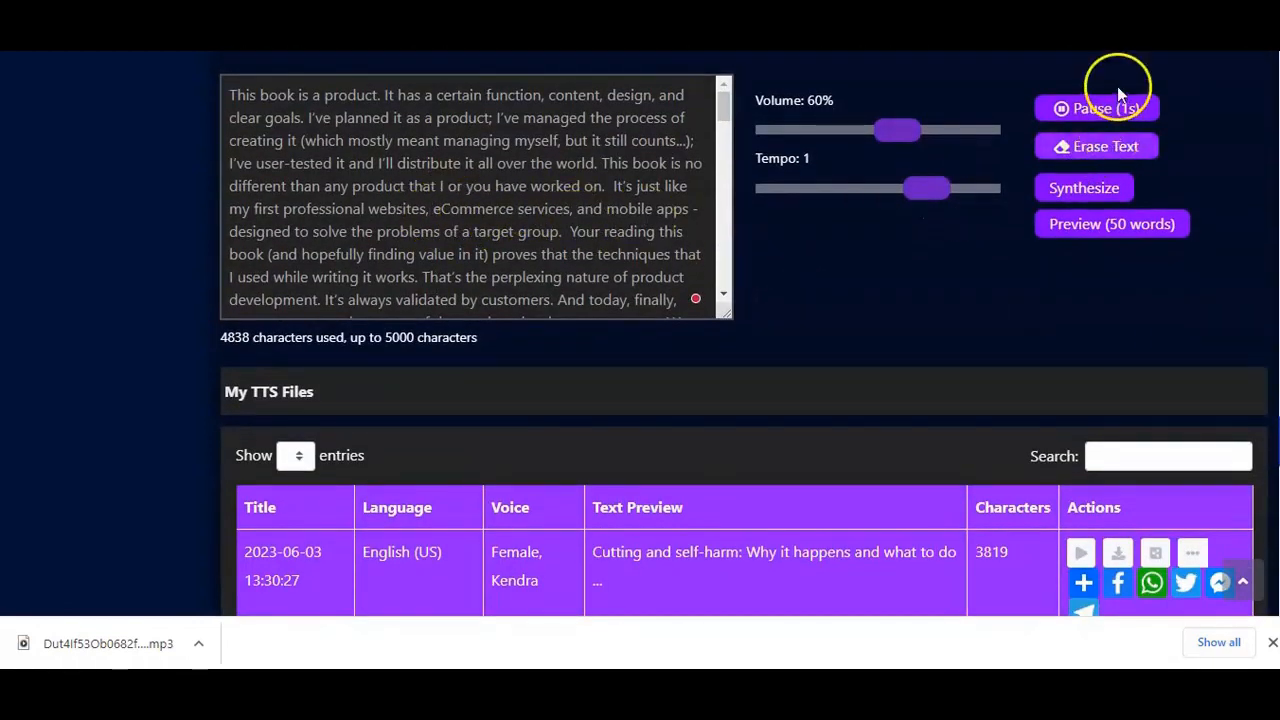
click(1080, 192)
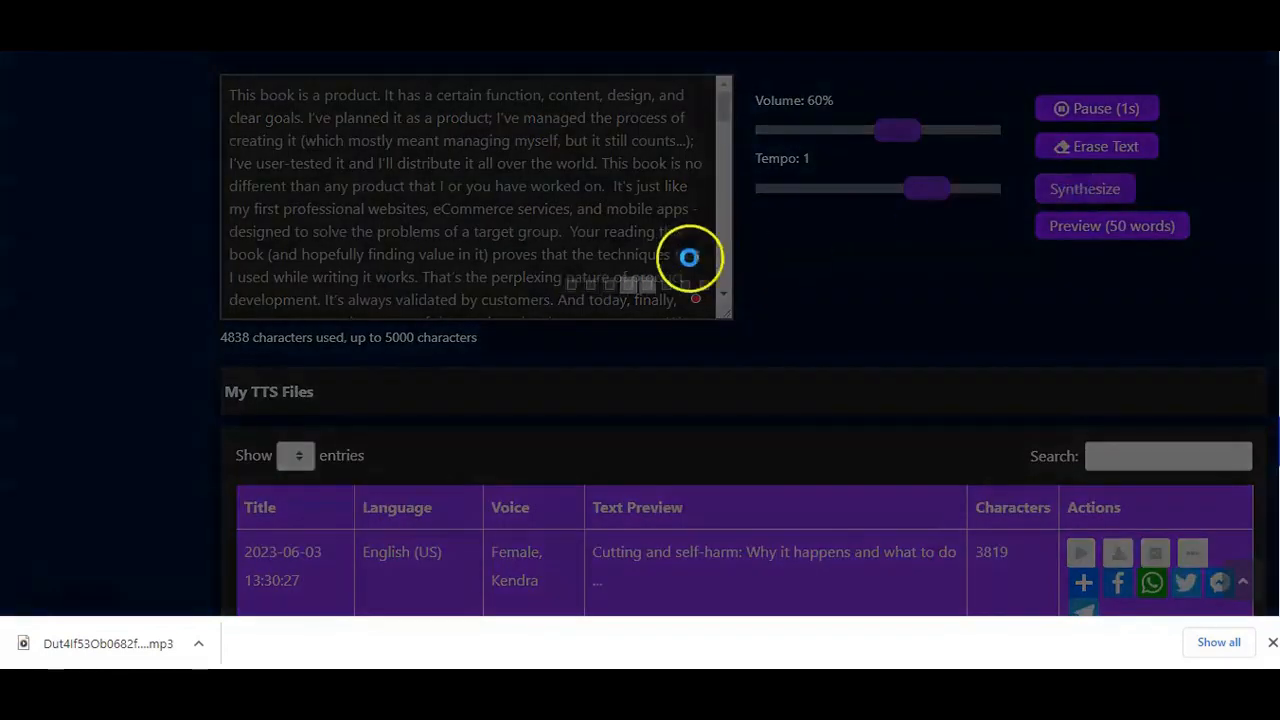
scroll(515, 350, down, 5)
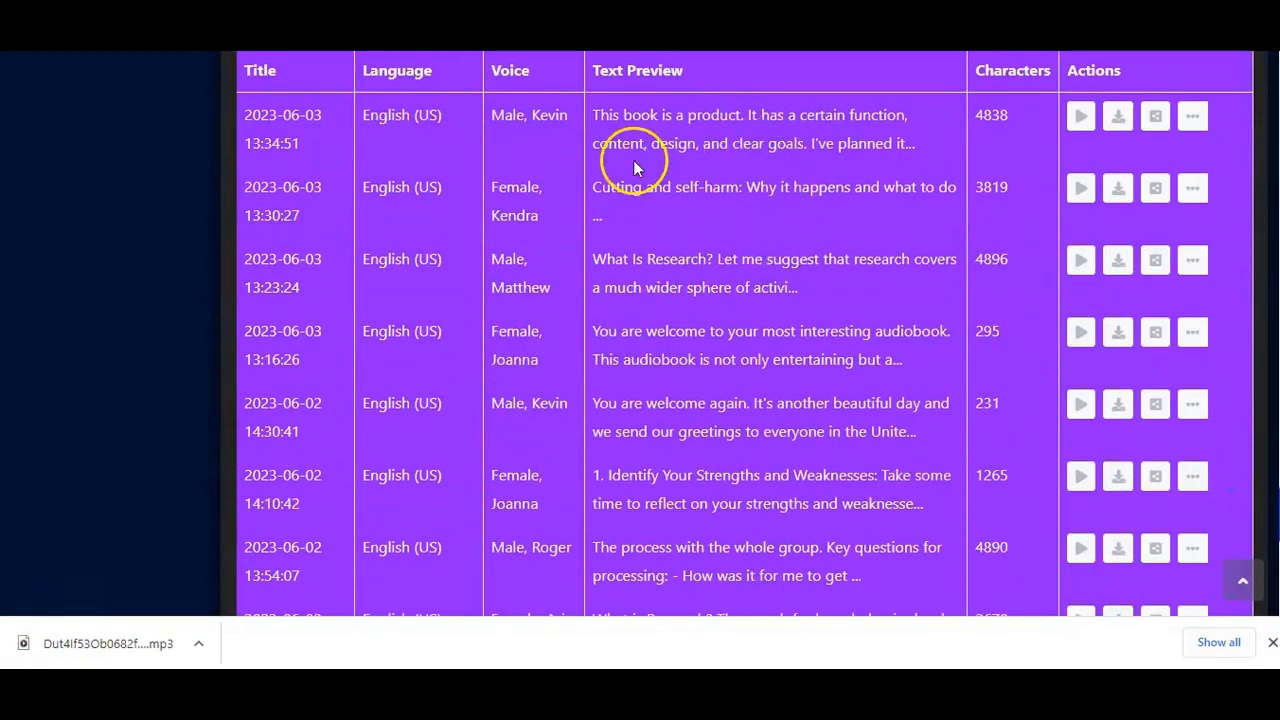
Step: Play the new Kevin file in the TTS Player, view its full text and close the player
scroll(673, 106, up, 2)
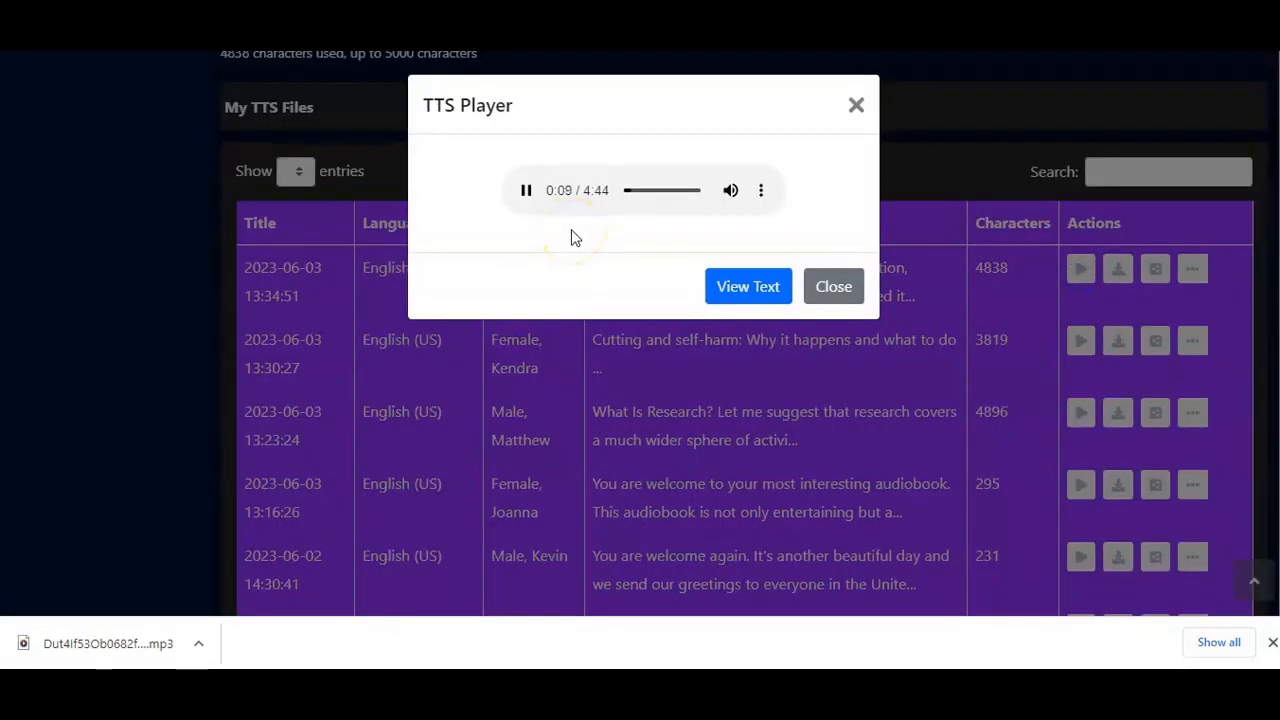
click(738, 286)
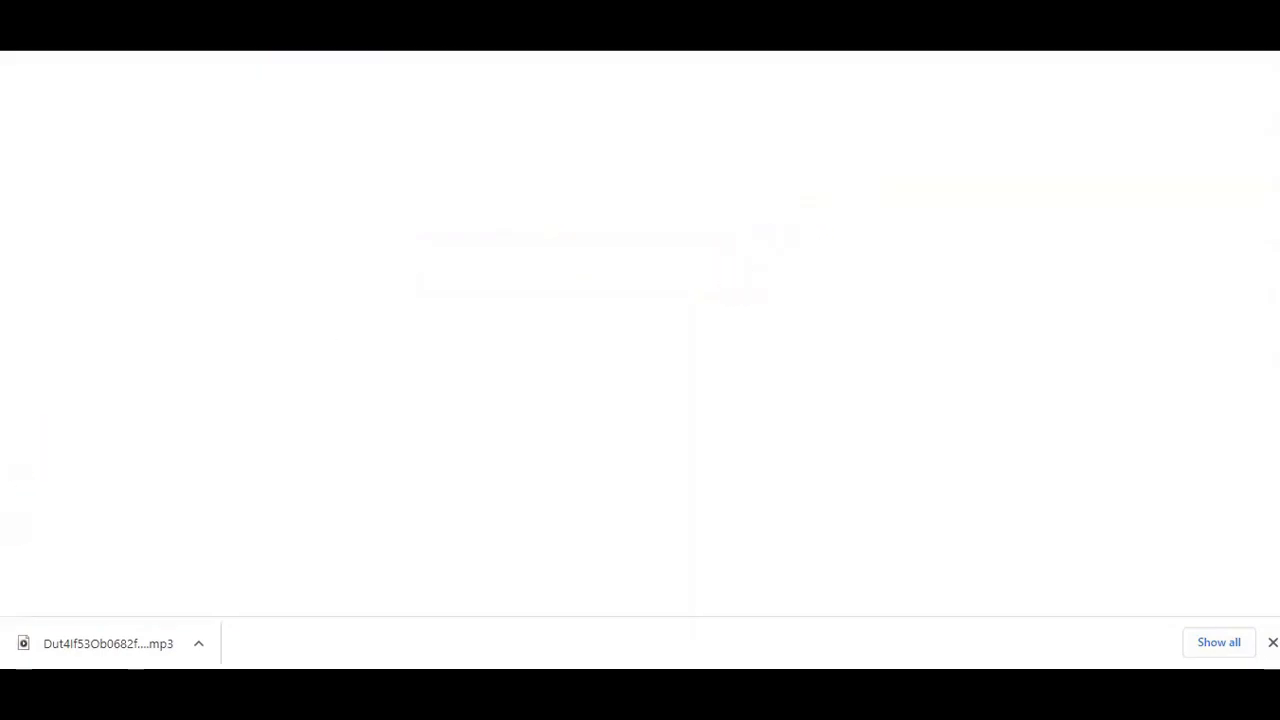
scroll(550, 378, down, 5)
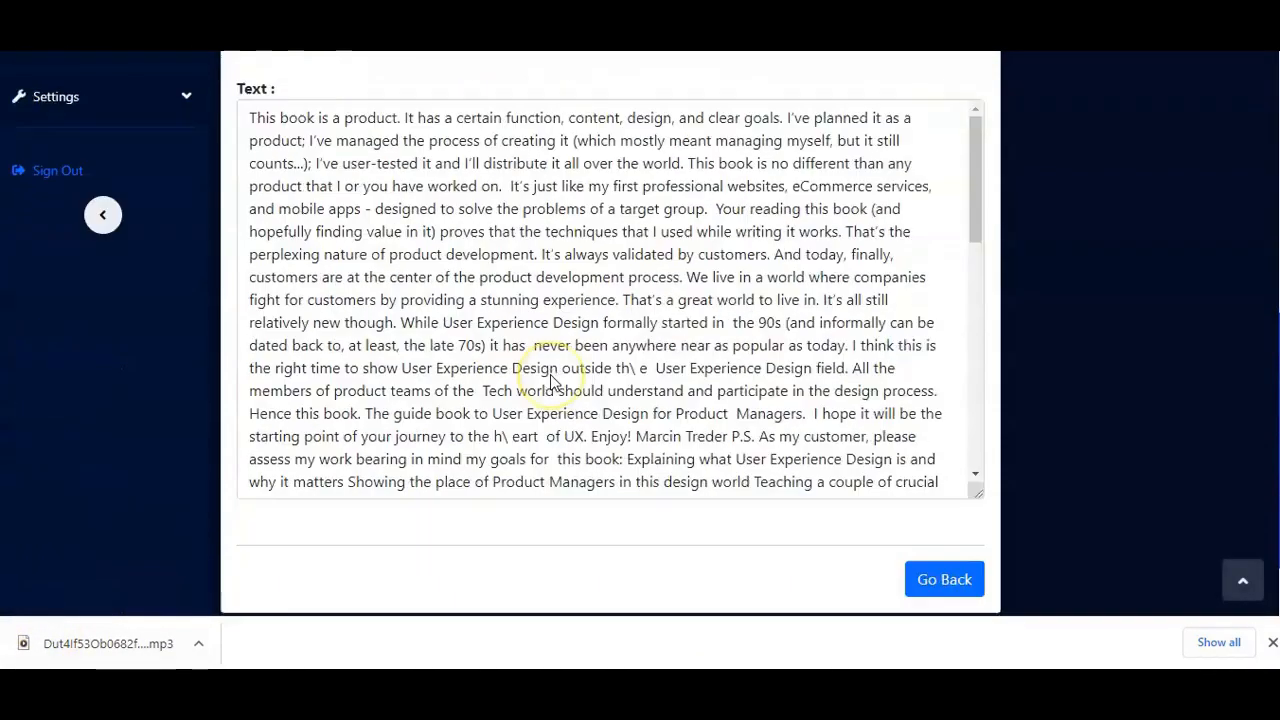
scroll(550, 374, down, 1)
scroll(551, 374, up, 3)
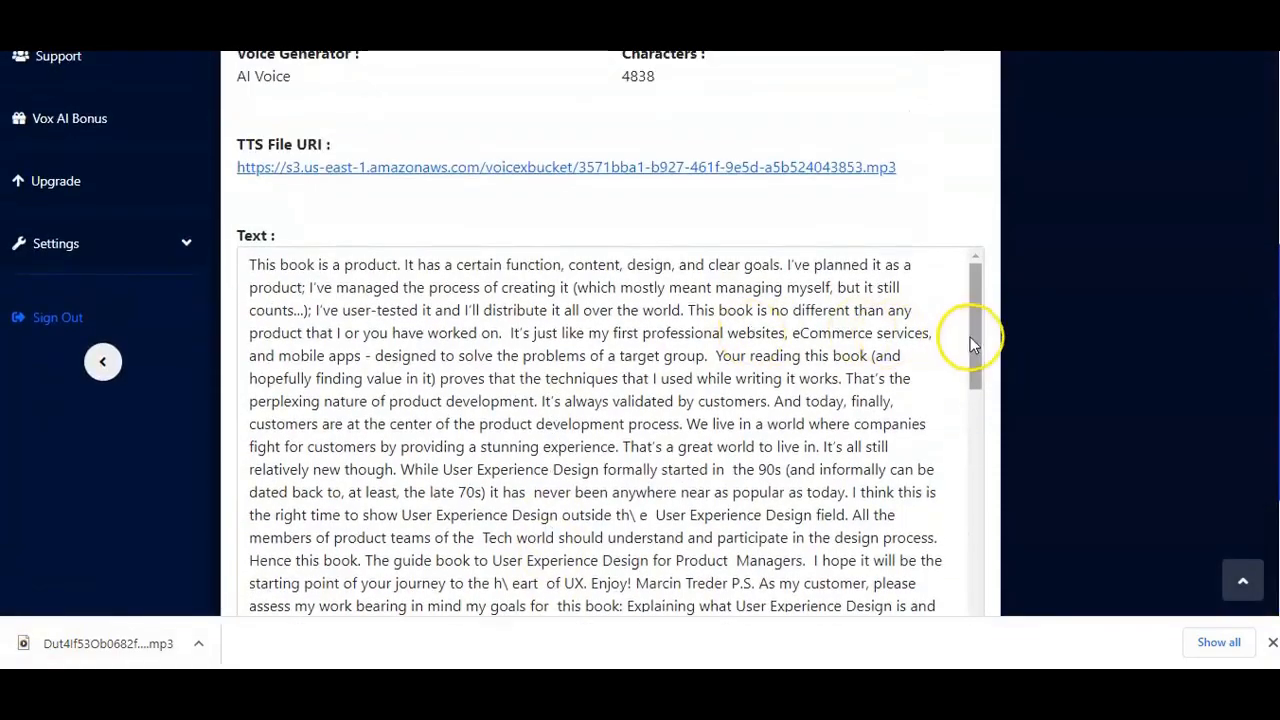
drag(970, 340, 978, 291)
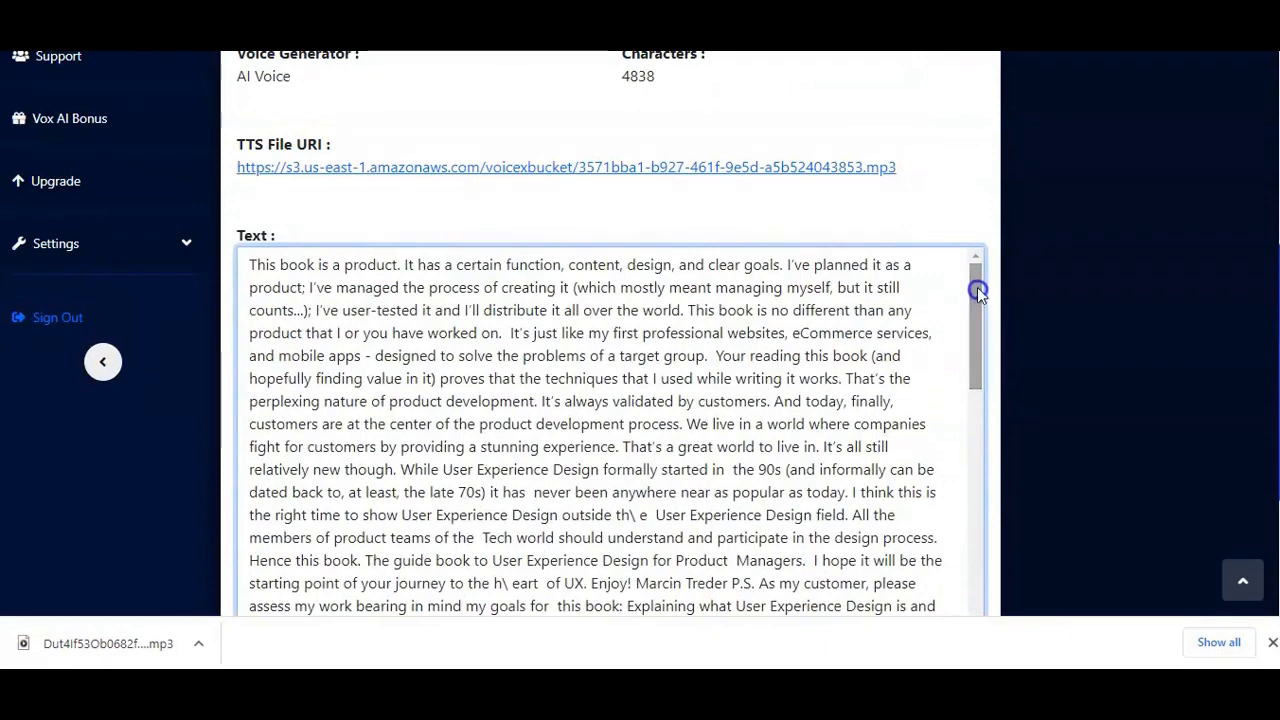
scroll(751, 223, up, 4)
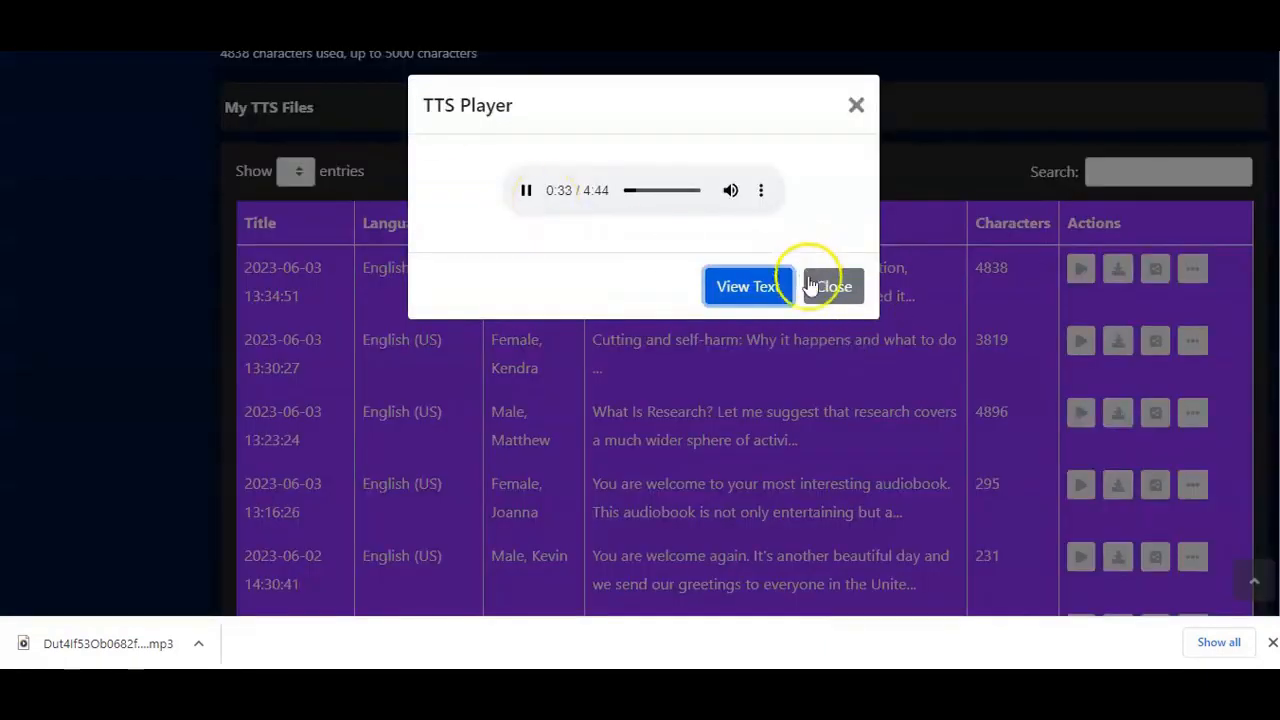
click(811, 287)
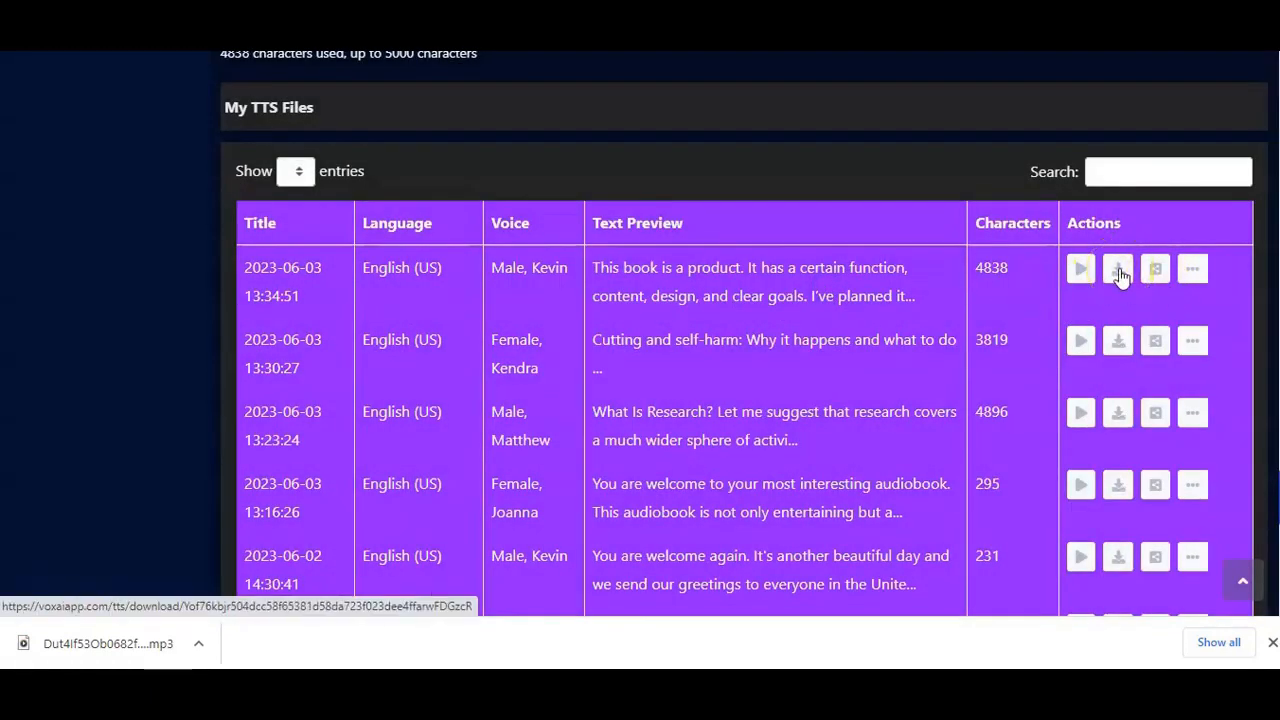
Step: Download the new Kevin file as MP3, play it in Media Player, pause it and close the player
click(1119, 270)
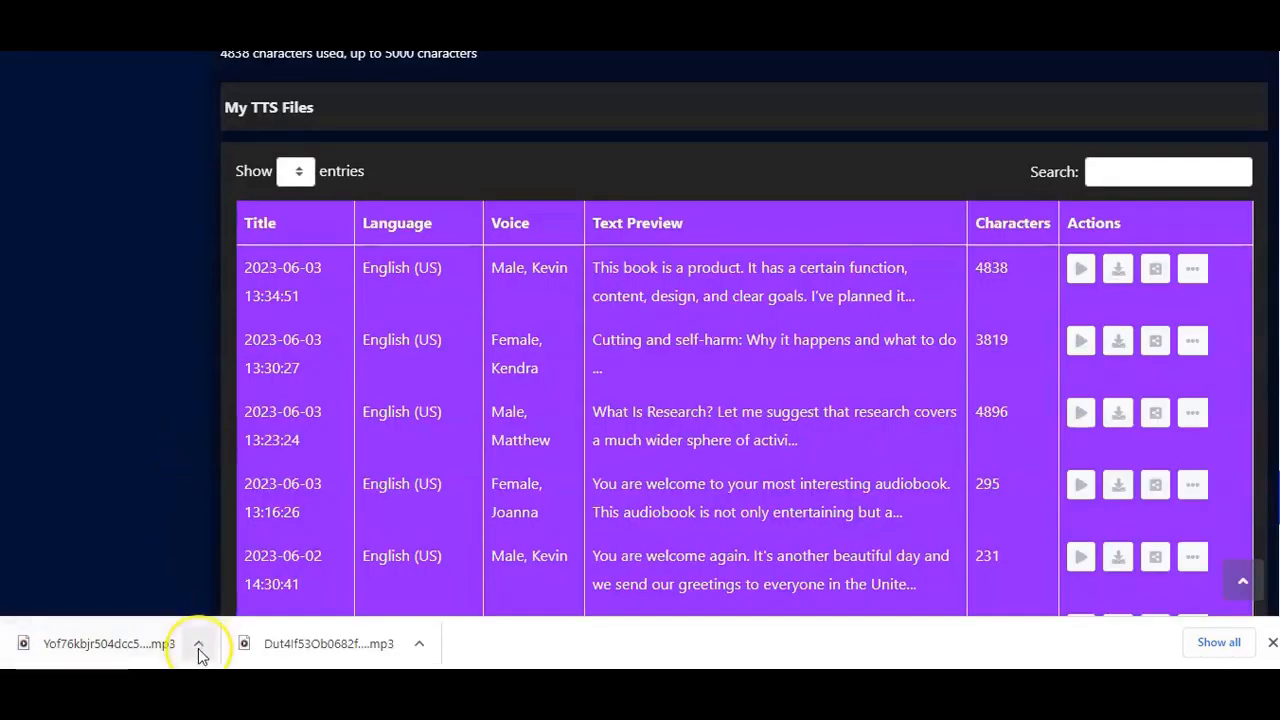
click(199, 652)
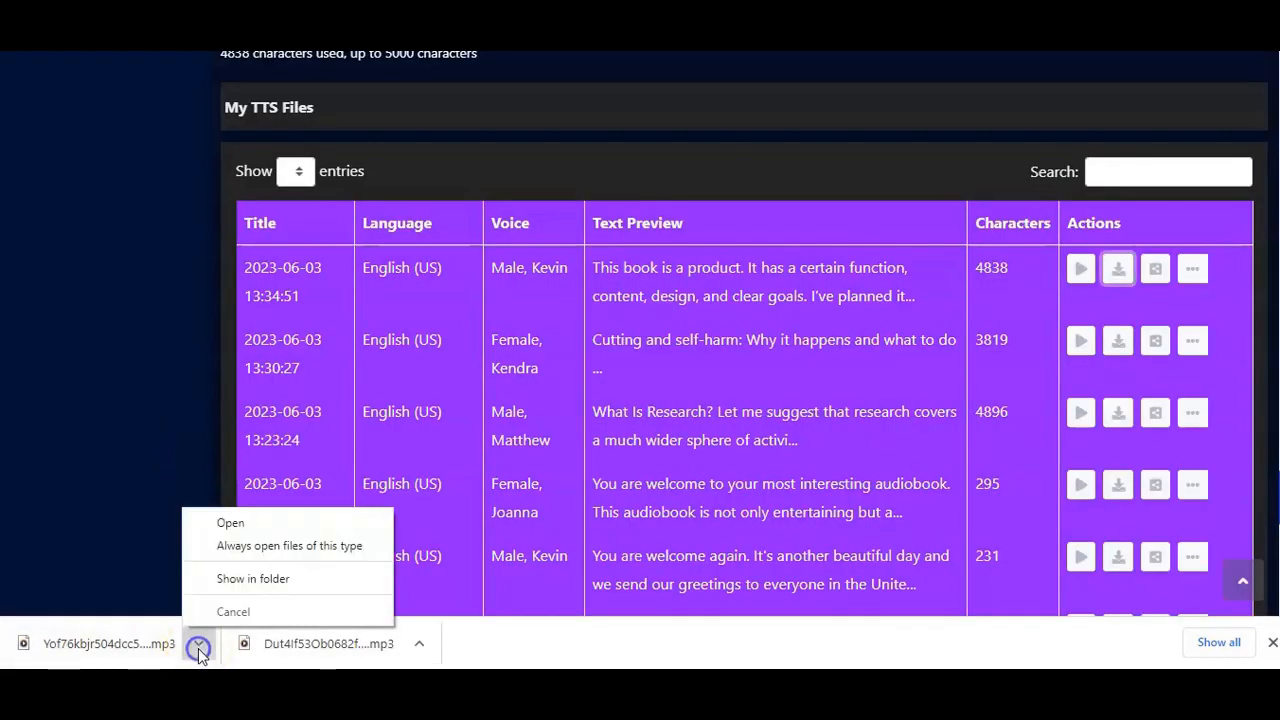
click(229, 524)
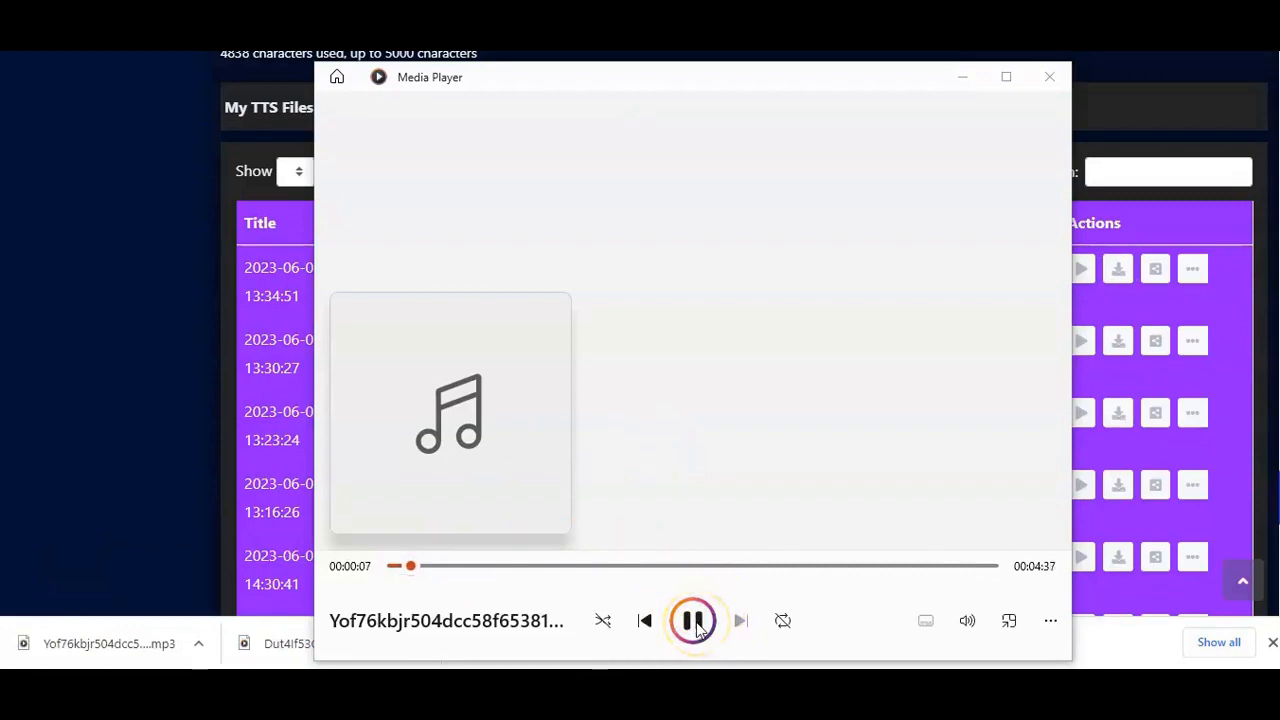
click(693, 621)
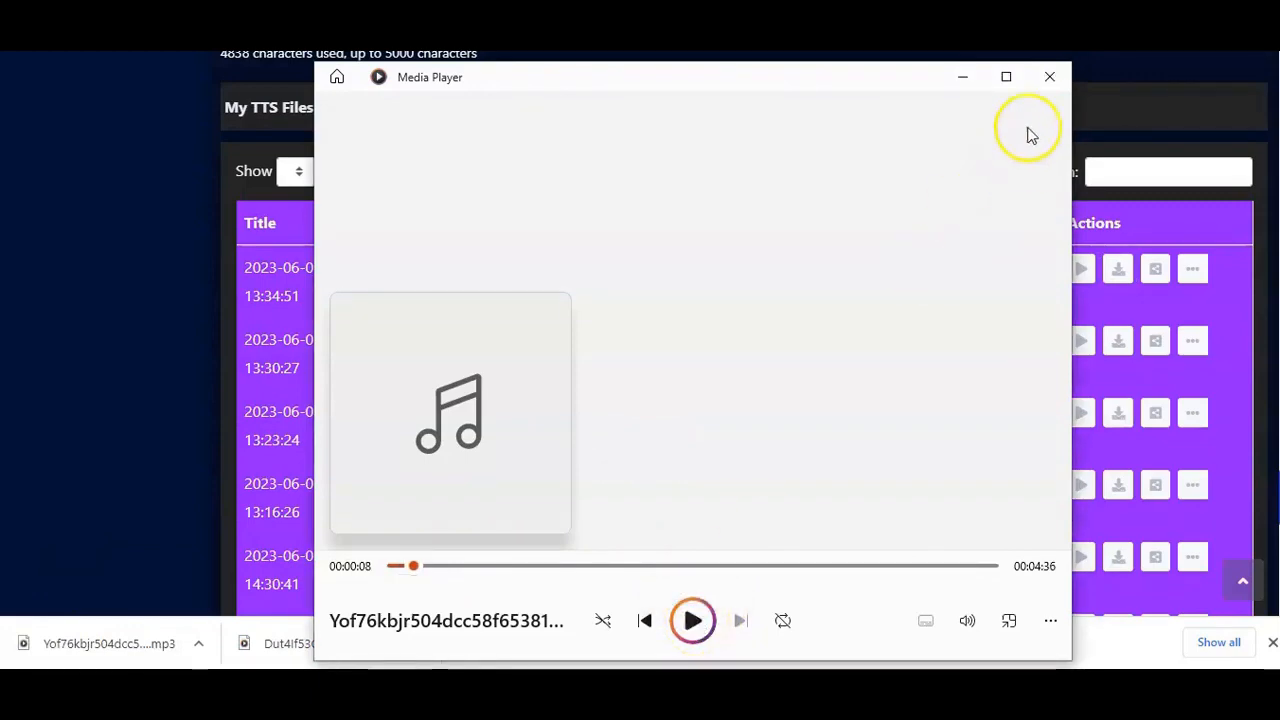
click(1049, 77)
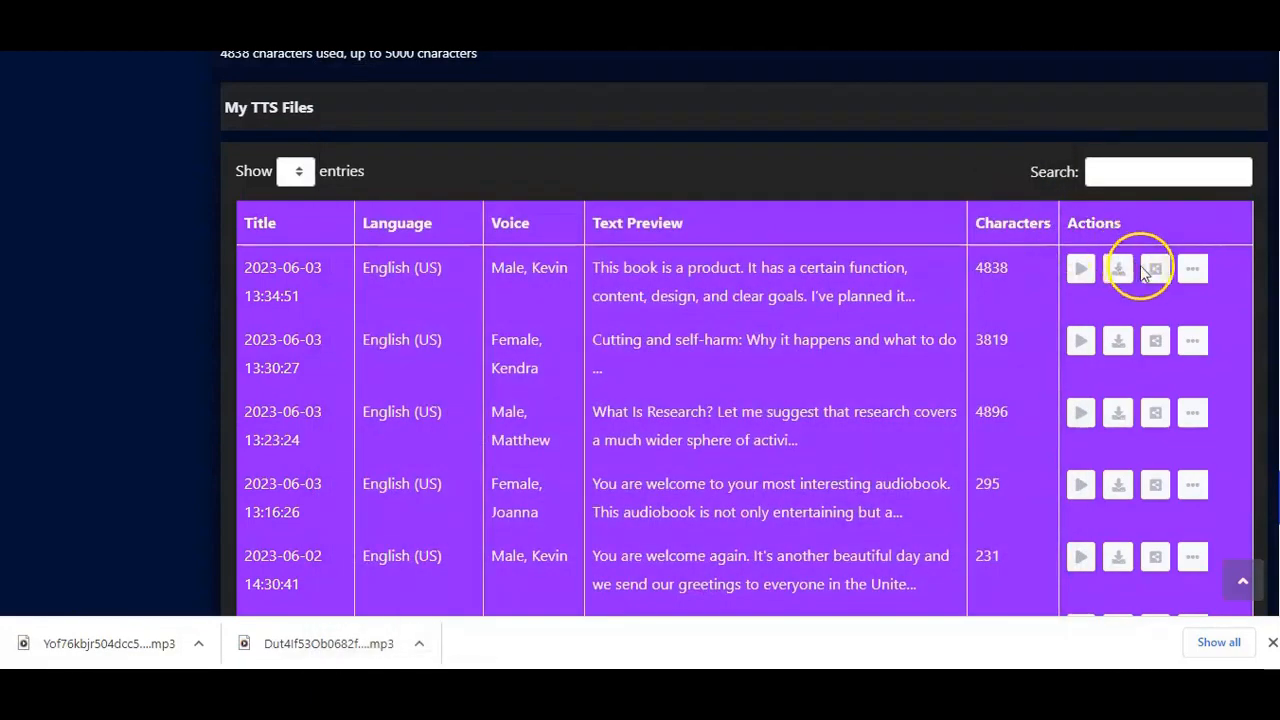
Step: Open the new Kevin file's Embed & Share window, highlight parts of the embed code and share link, and close it
click(1158, 271)
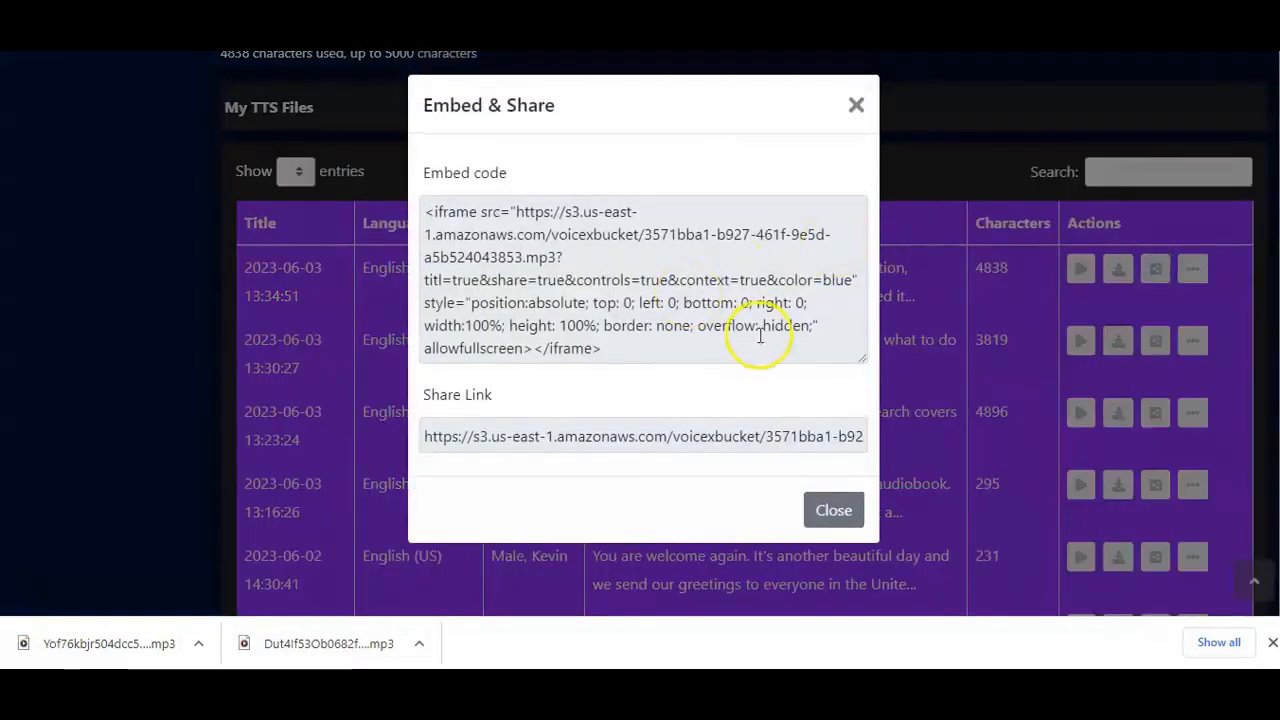
drag(630, 357, 512, 279)
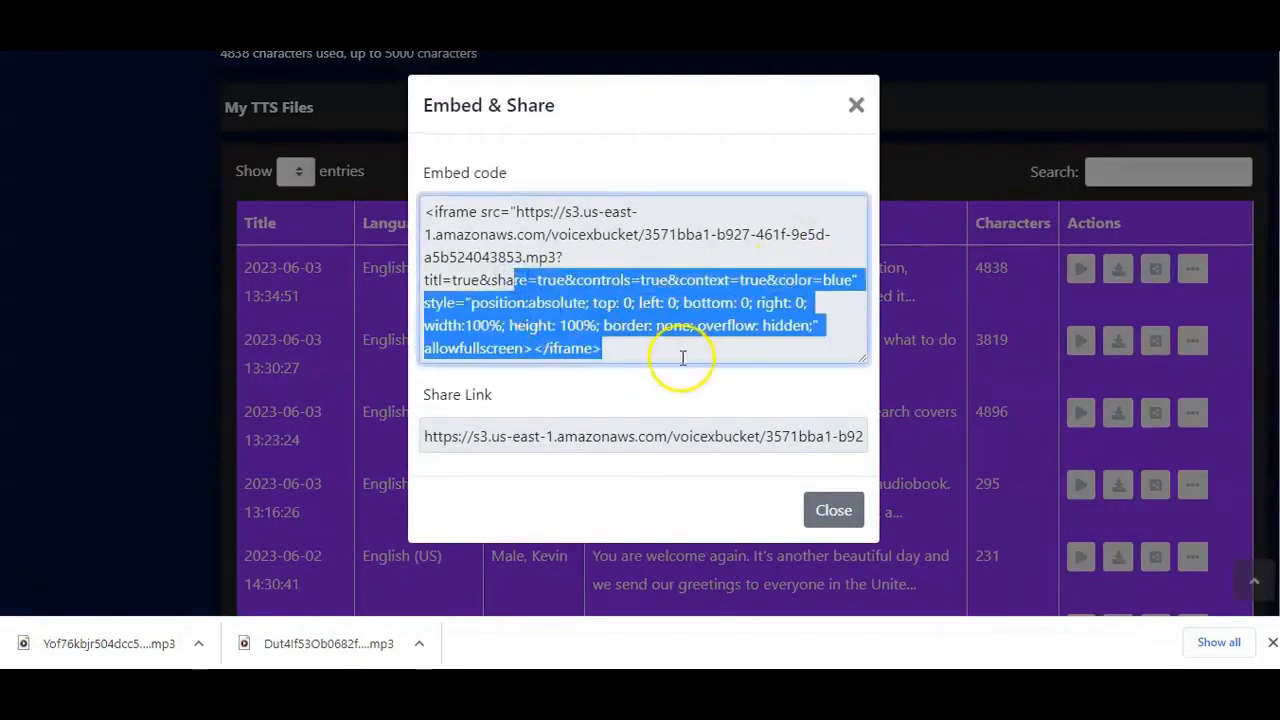
click(688, 388)
drag(693, 436, 509, 440)
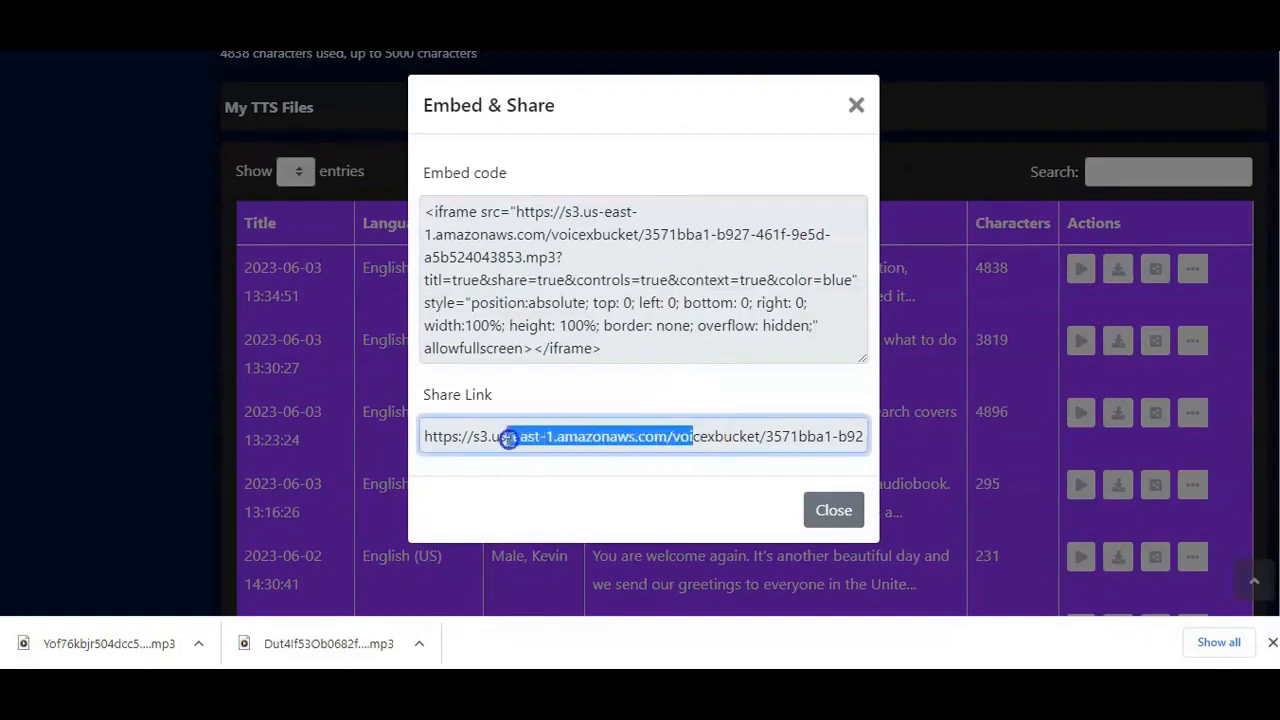
click(717, 491)
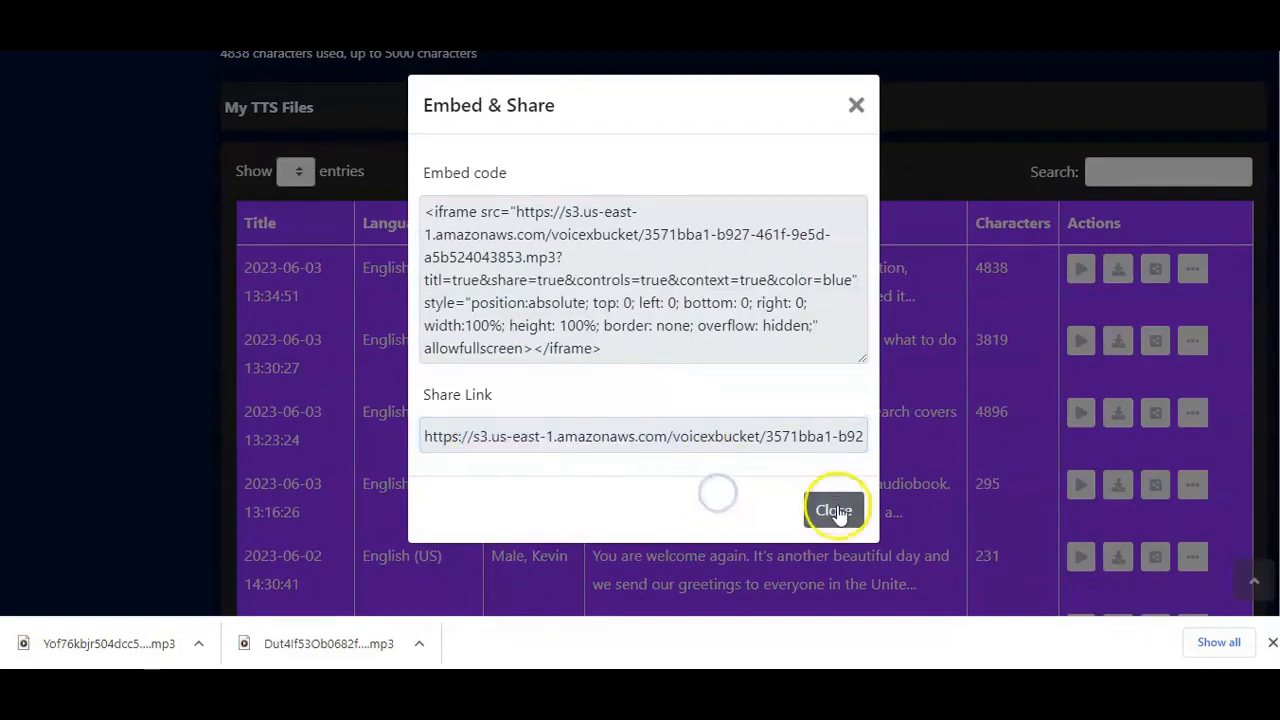
click(833, 510)
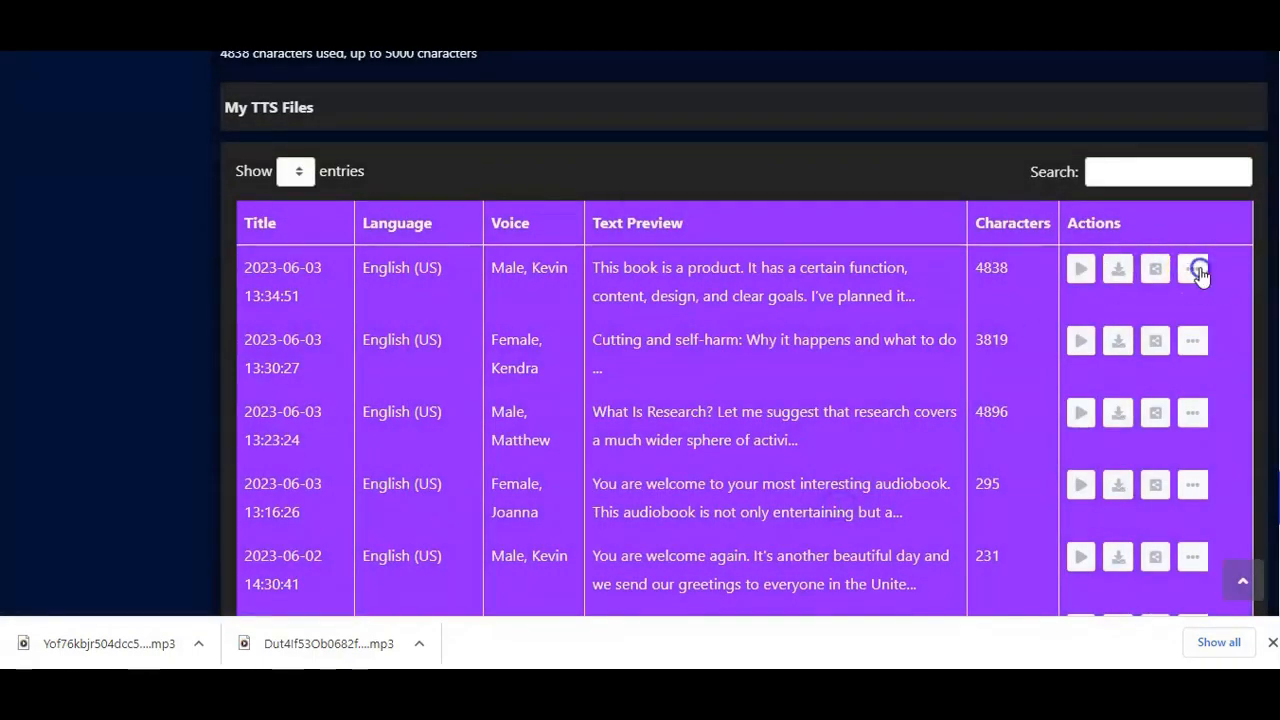
Step: Show the new Kevin file's View and Delete options, then dismiss them
click(1195, 270)
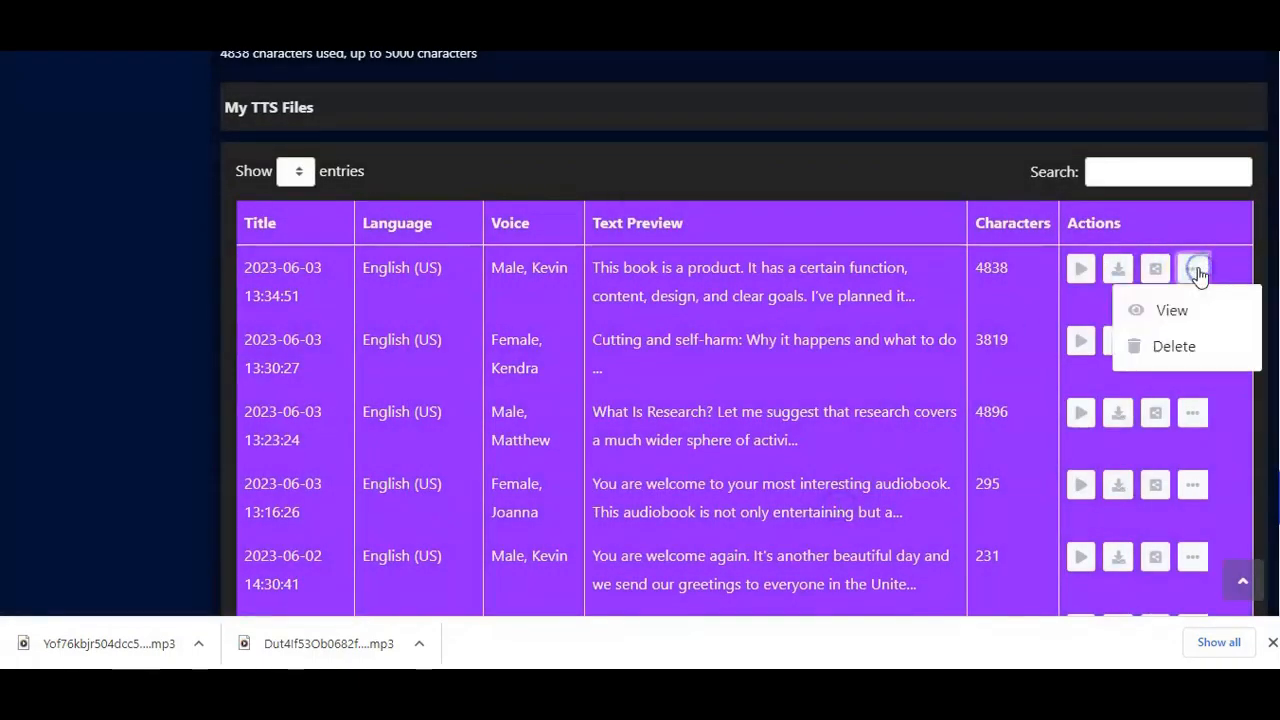
click(897, 166)
scroll(897, 166, up, 20)
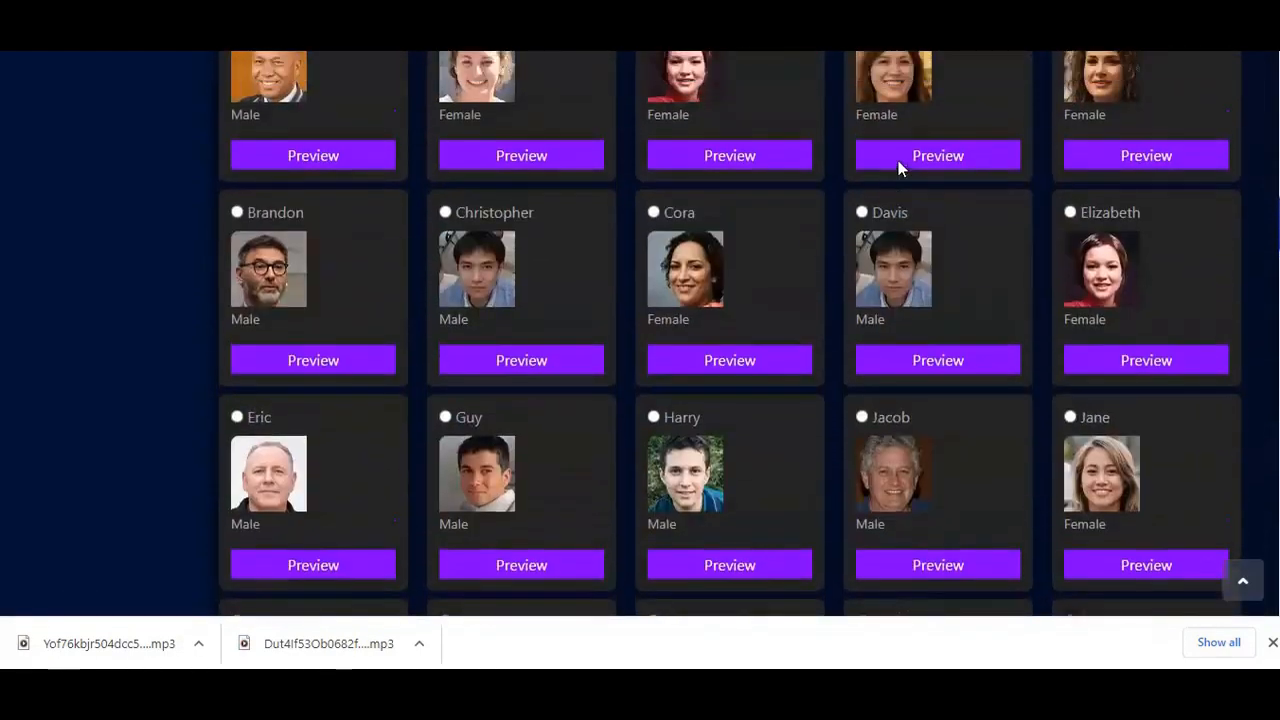
Step: Open the Ai Chatbot content source and ask it "What are the best means to take over the market"
scroll(897, 168, up, 5)
scroll(897, 168, down, 3)
scroll(897, 168, up, 2)
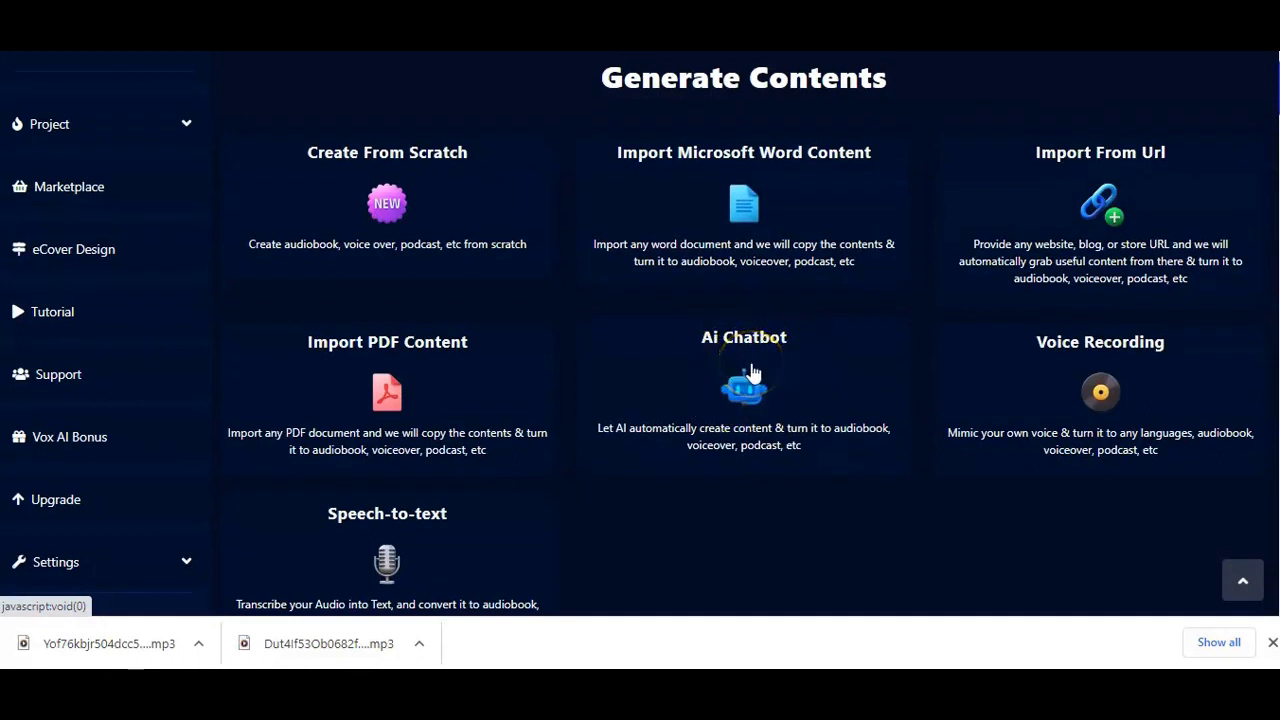
click(811, 390)
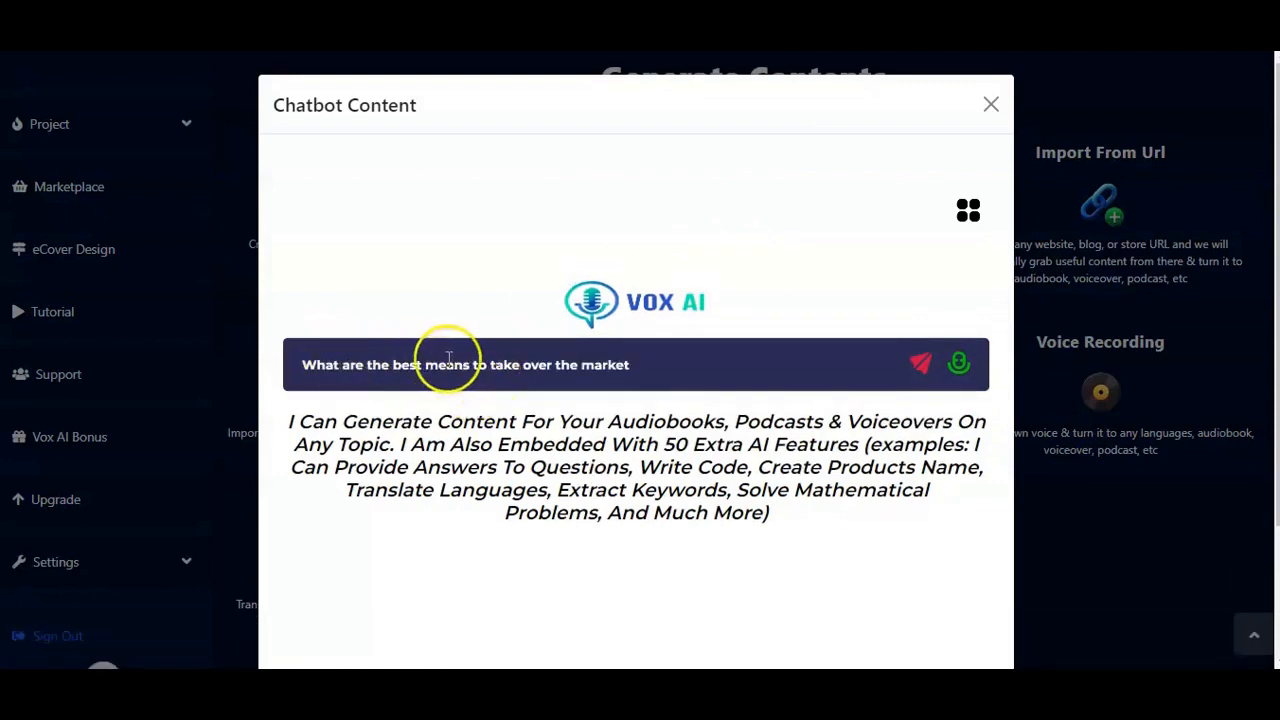
click(927, 368)
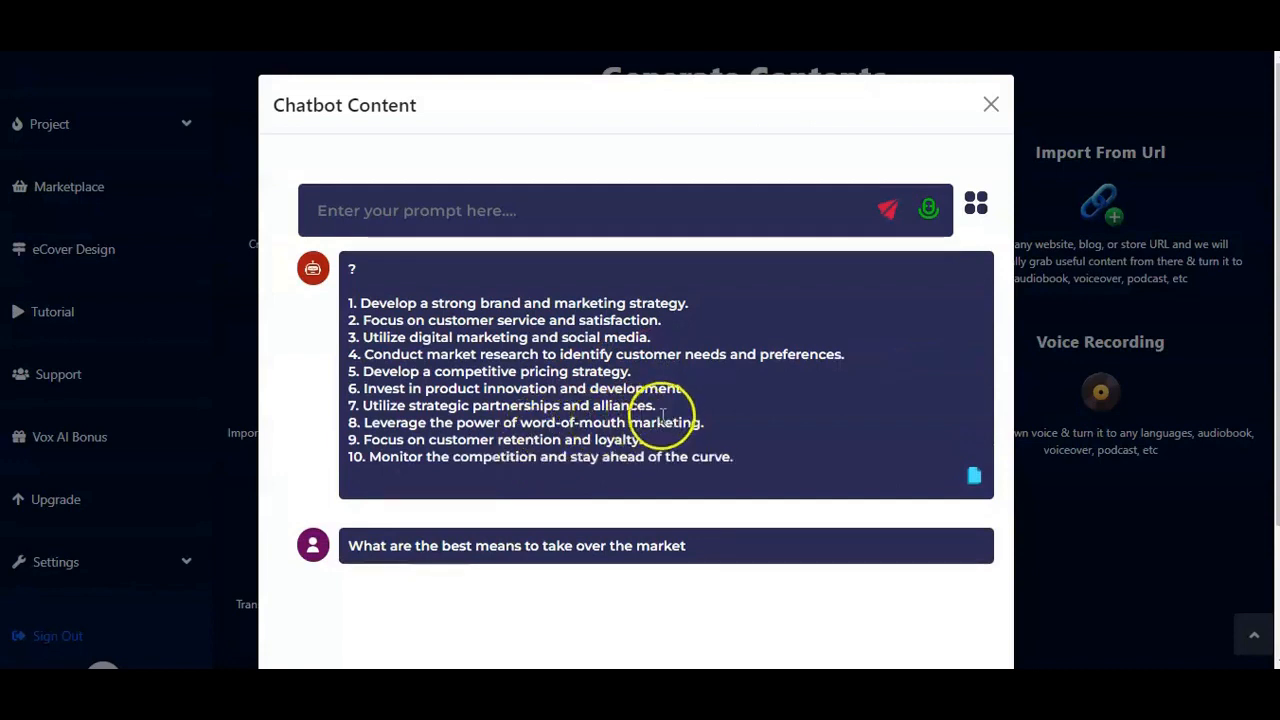
Step: Copy the chatbot's answer about taking over the market and close the Chatbot Content window
scroll(737, 380, down, 2)
scroll(737, 388, up, 2)
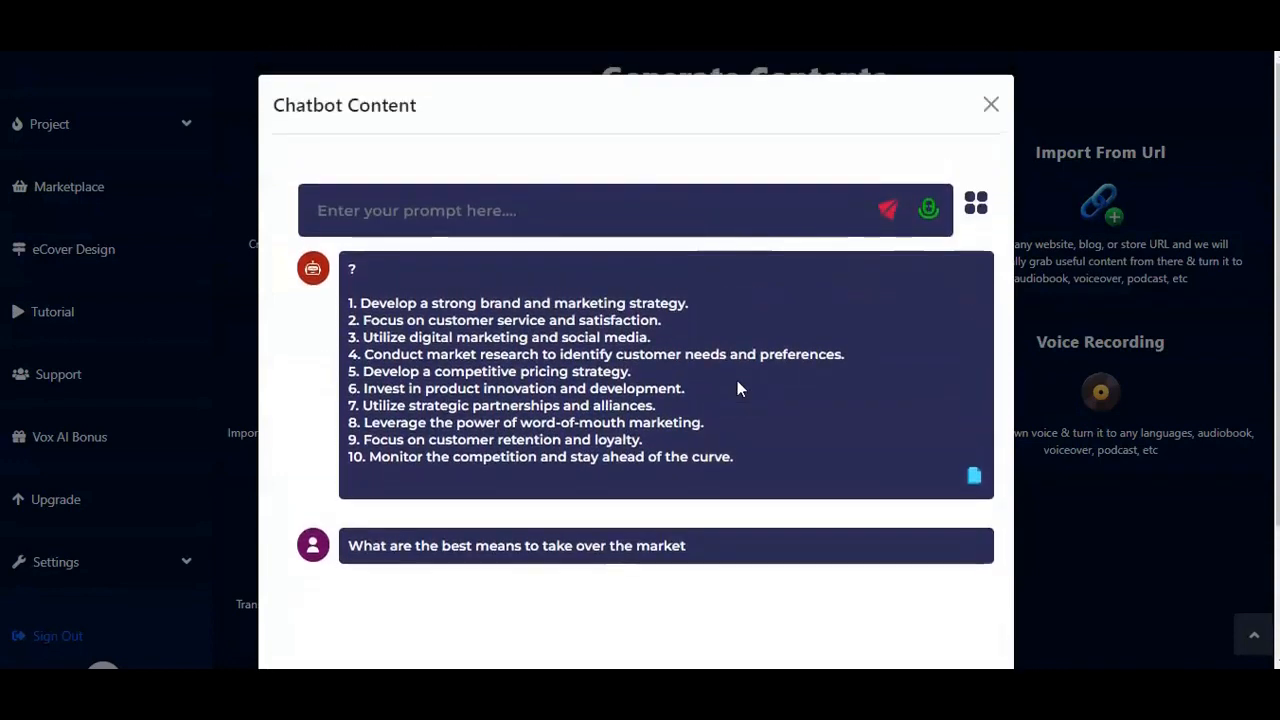
click(975, 478)
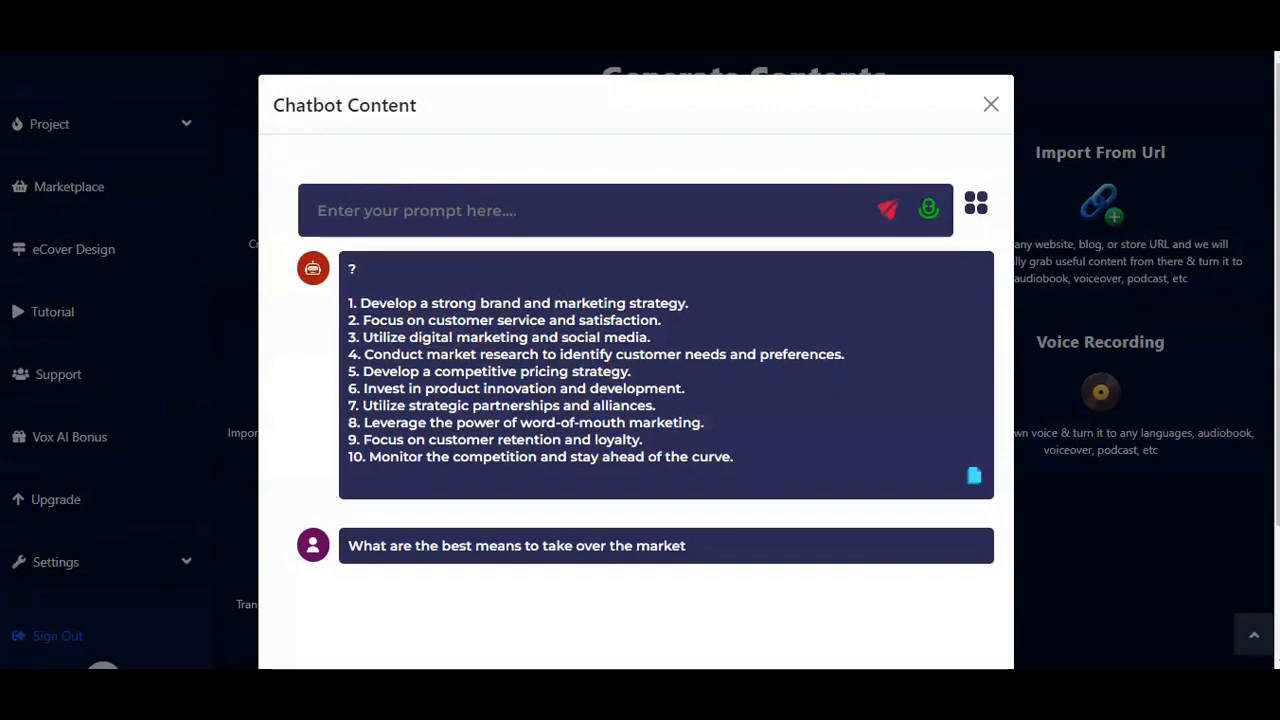
key(Escape)
Step: Keep English (US) as the language and select the male voice Joey
scroll(626, 471, down, 10)
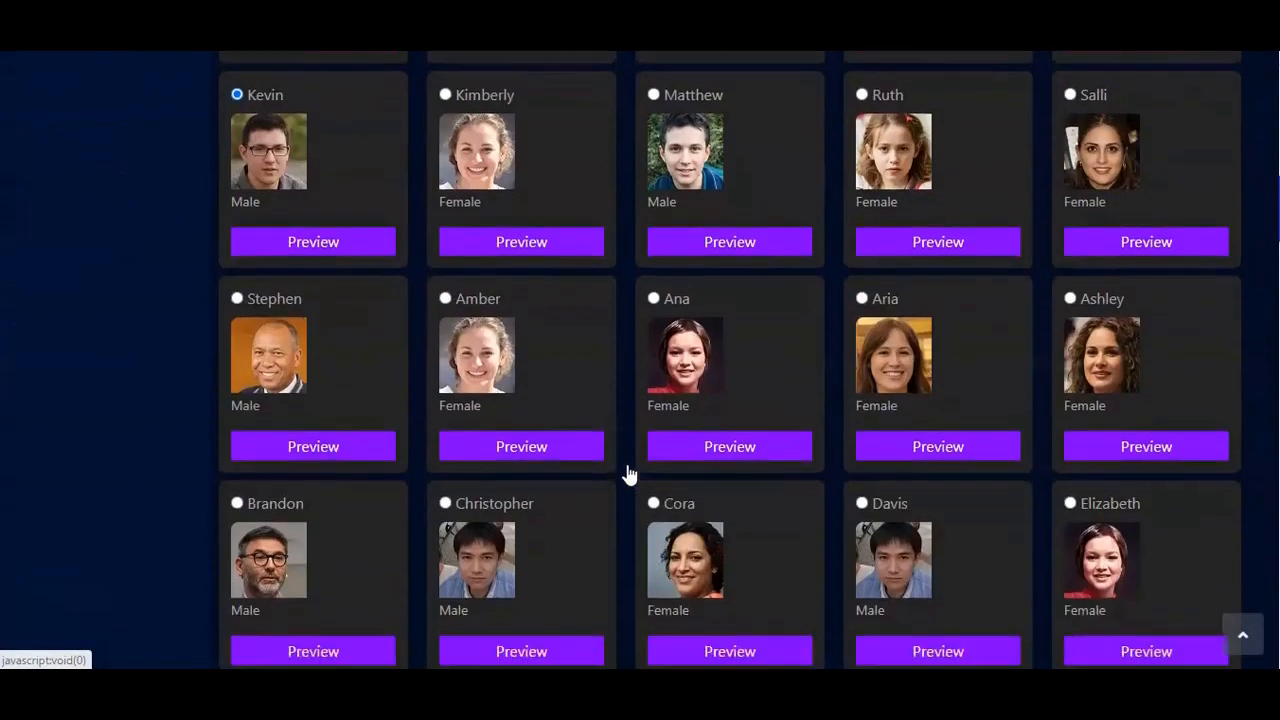
scroll(628, 474, up, 7)
scroll(628, 474, down, 3)
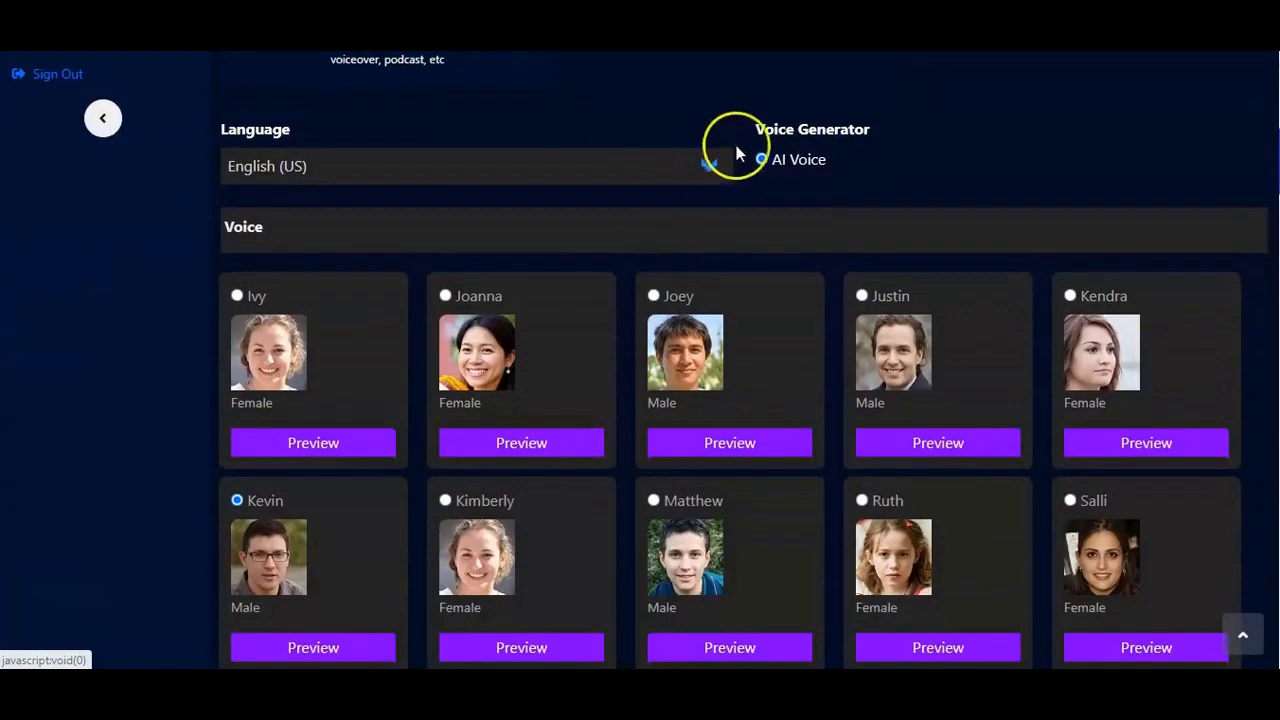
click(710, 163)
click(710, 168)
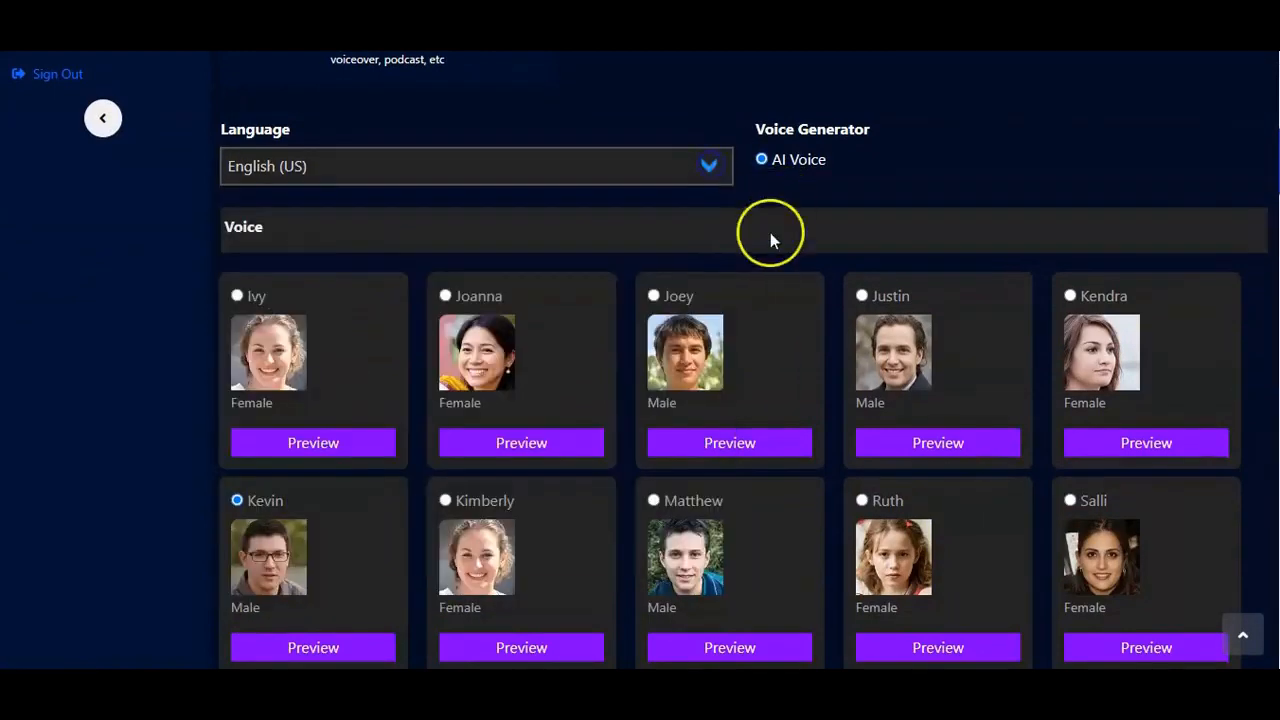
scroll(640, 271, down, 1)
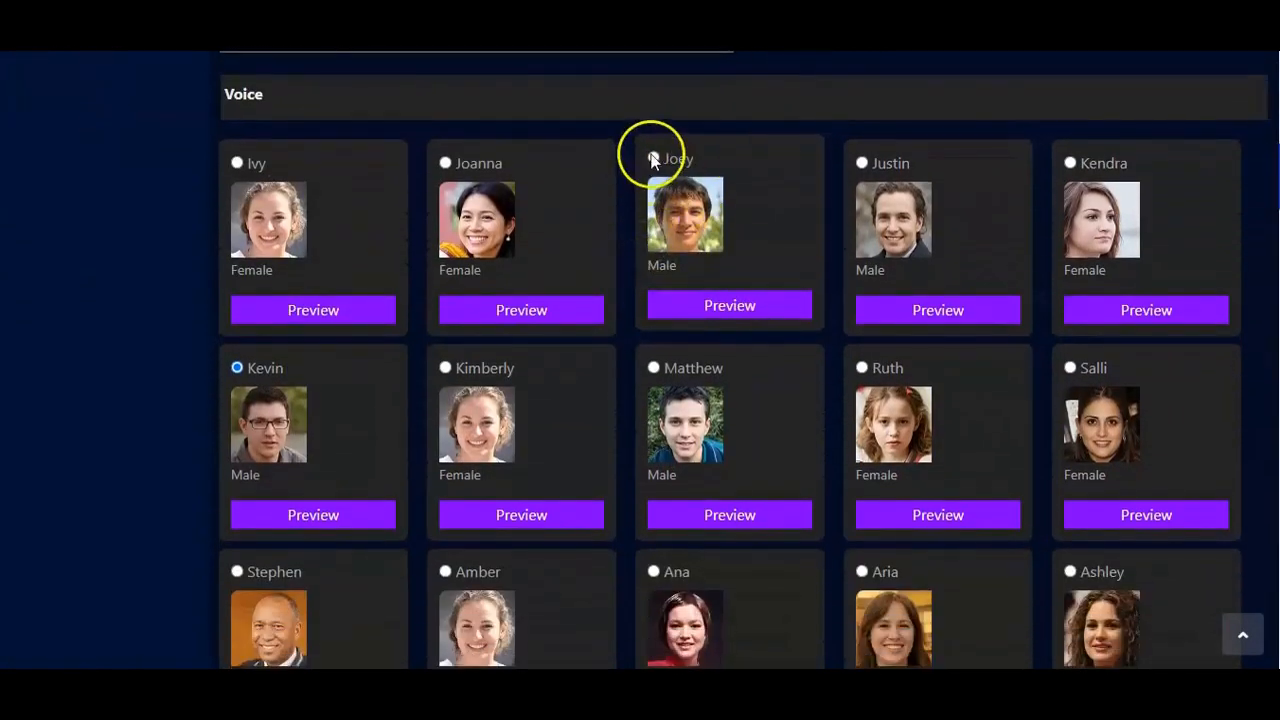
click(653, 160)
Step: Paste the copied chatbot answer into the empty text box of the TTS form
scroll(651, 160, down, 12)
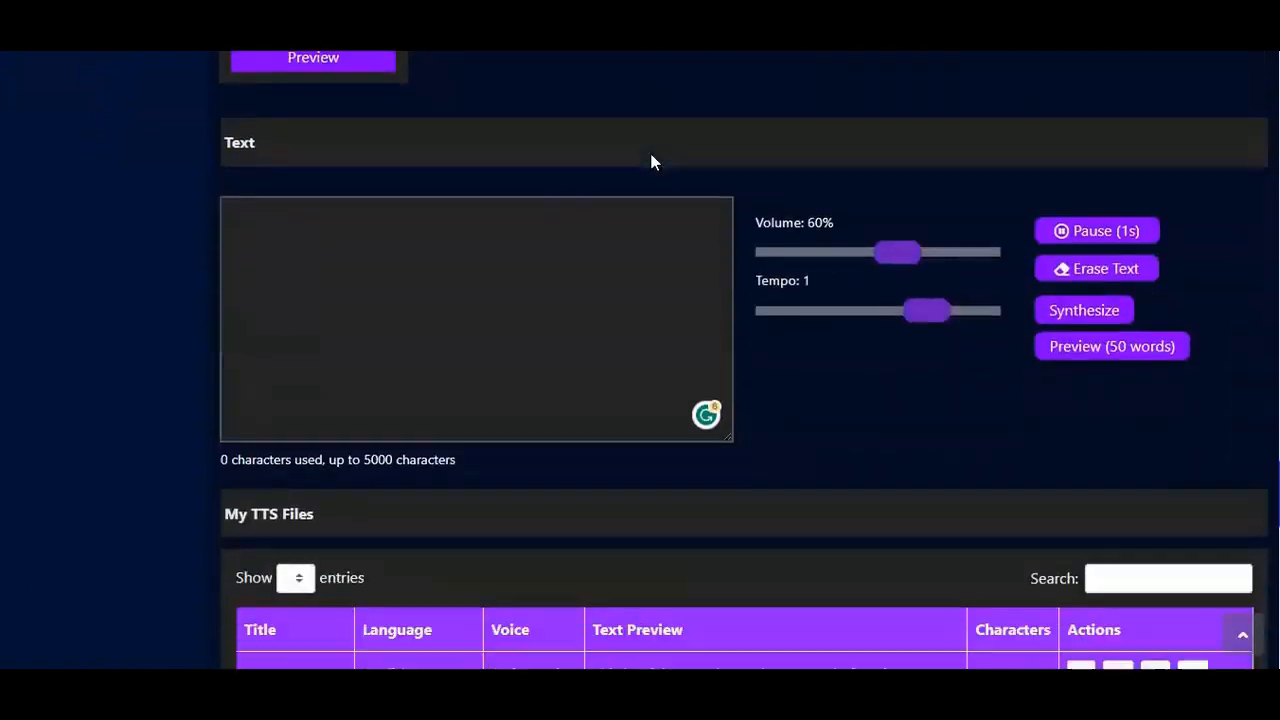
scroll(651, 162, down, 2)
scroll(651, 162, up, 3)
click(326, 251)
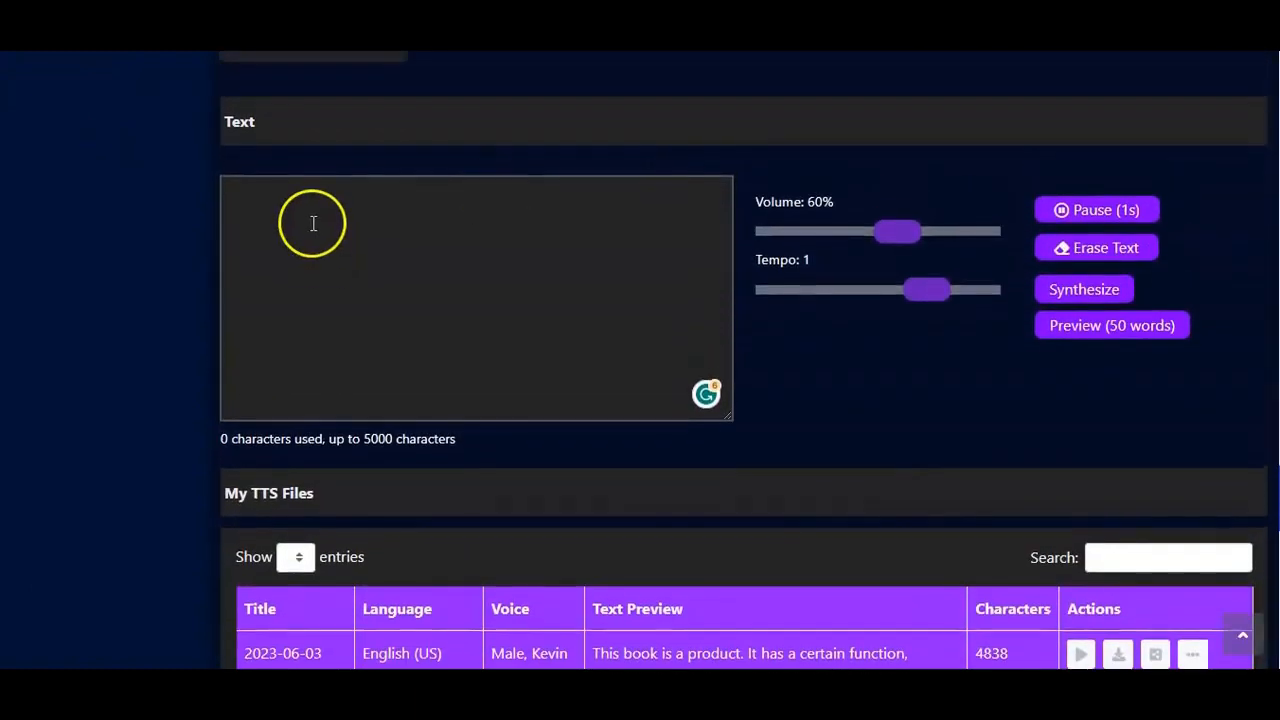
key(ctrl+v)
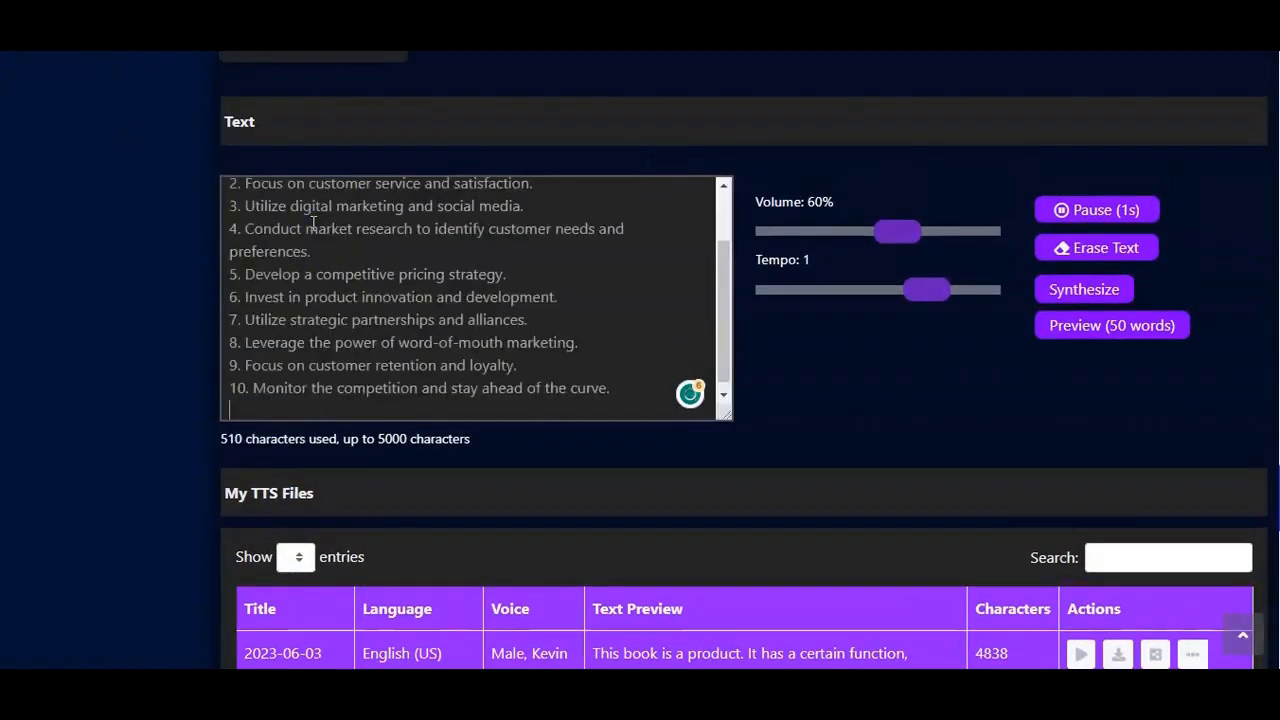
click(397, 251)
Step: Replace the leading "?" with "You are welcome. Here, we will be discussing how to take over the market in less than two months."
scroll(397, 251, up, 2)
scroll(399, 257, down, 2)
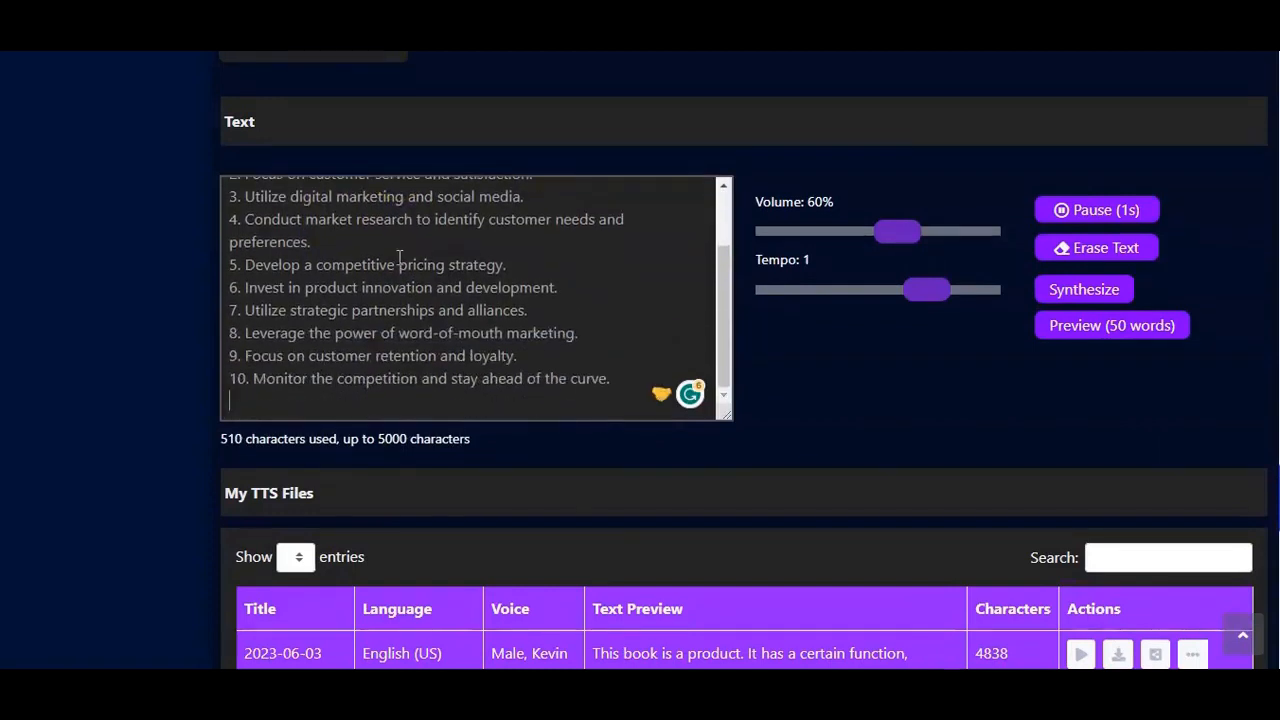
scroll(374, 366, up, 2)
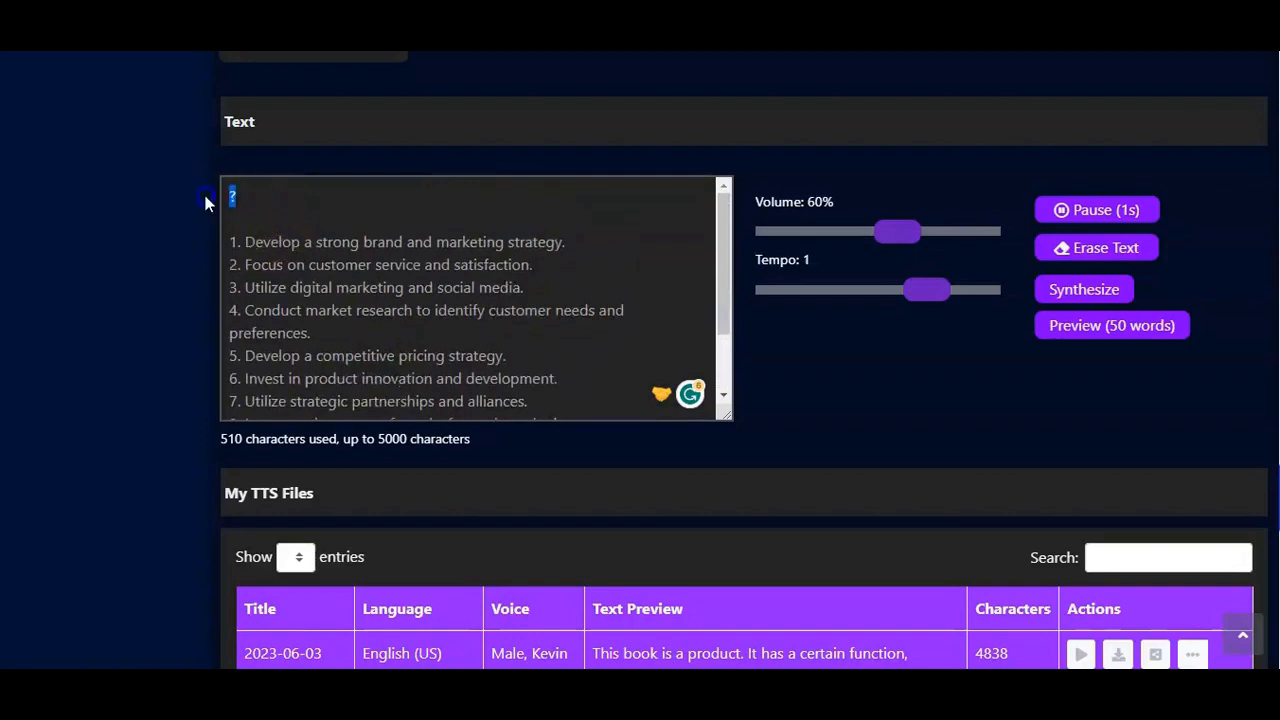
key(ctrl+v)
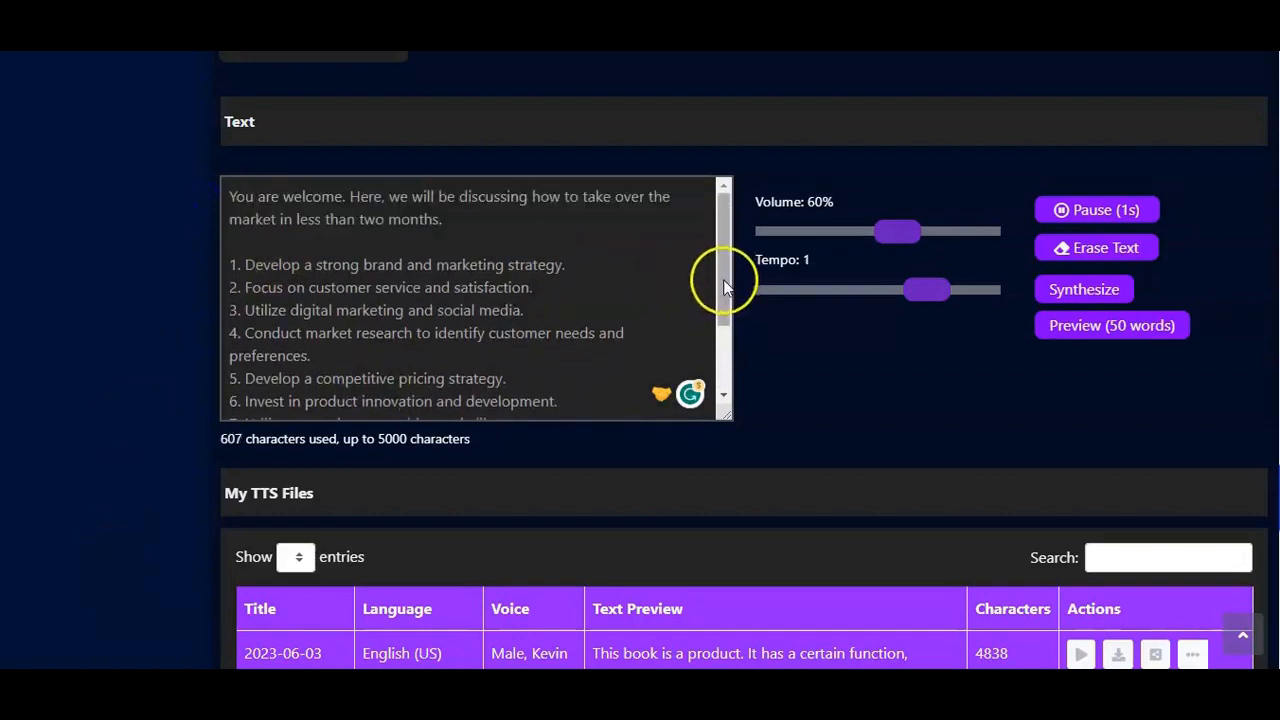
drag(724, 284, 717, 250)
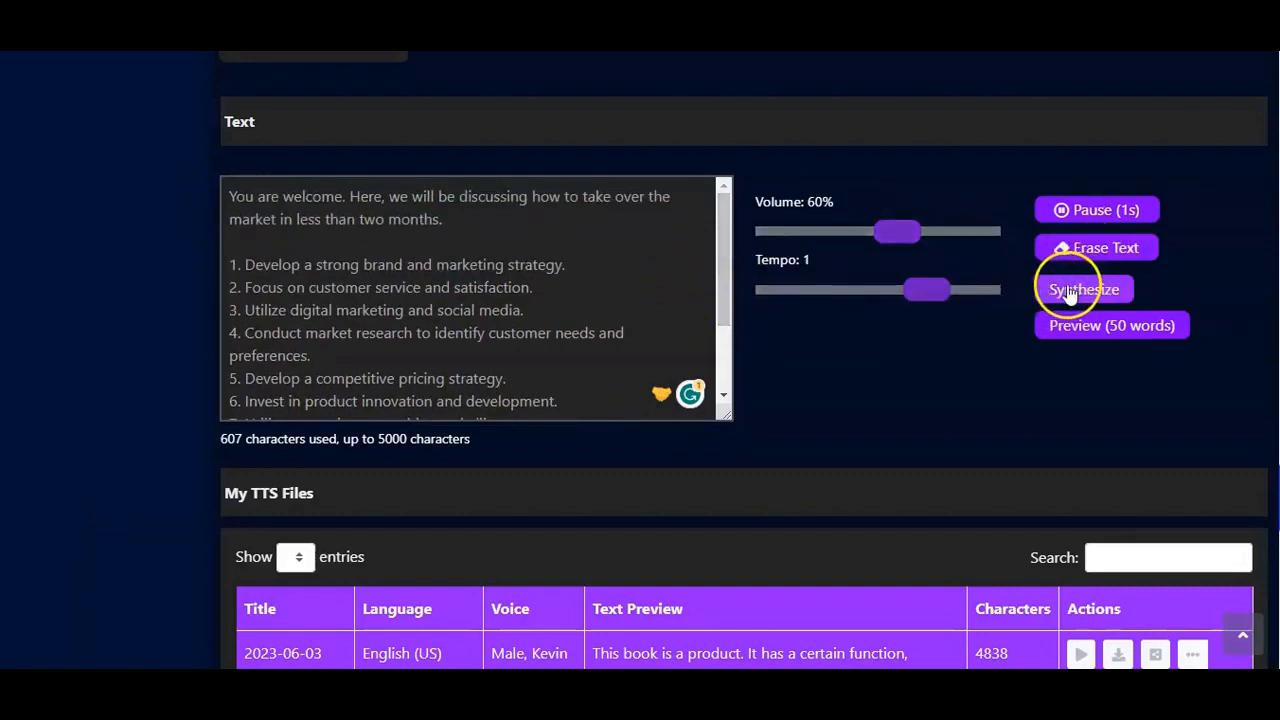
Step: Set the volume to 80%, raise the tempo to its maximum and synthesize the text with Joey's voice
drag(920, 231, 935, 233)
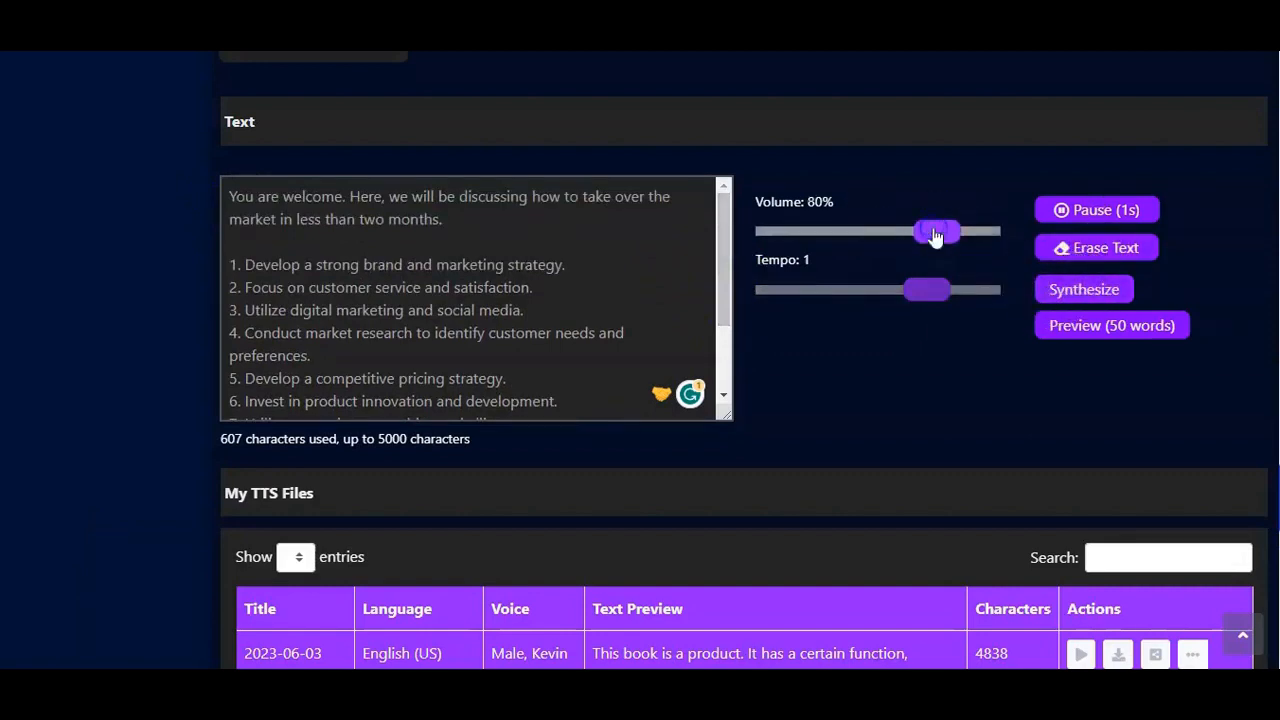
drag(937, 291, 960, 297)
click(1075, 293)
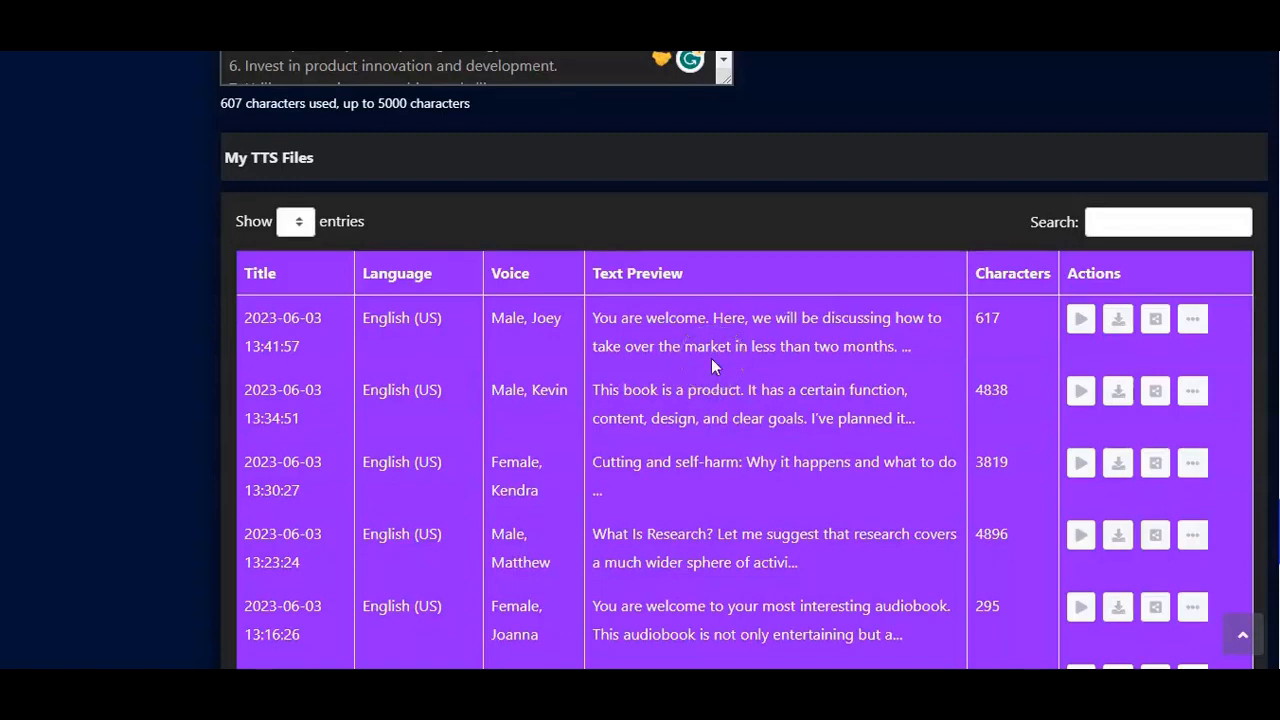
Step: Play the new Joey file in the TTS Player and close the player
scroll(711, 358, up, 1)
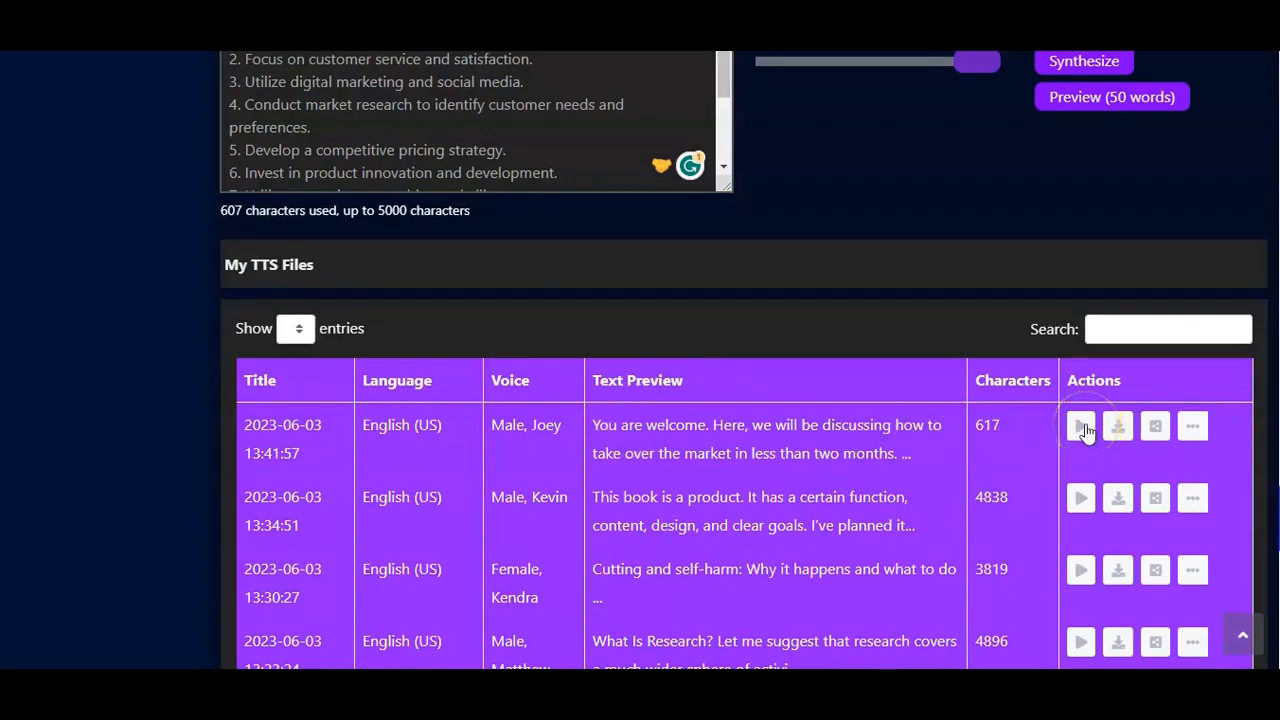
click(1083, 427)
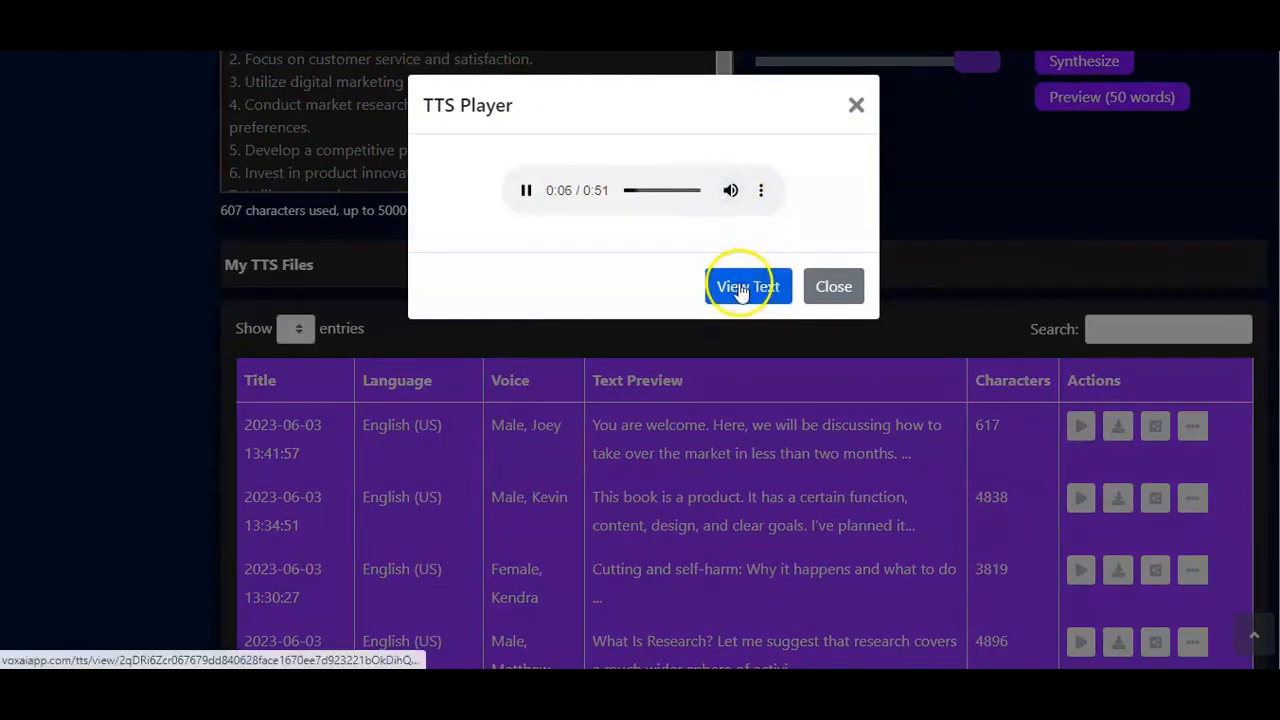
click(835, 288)
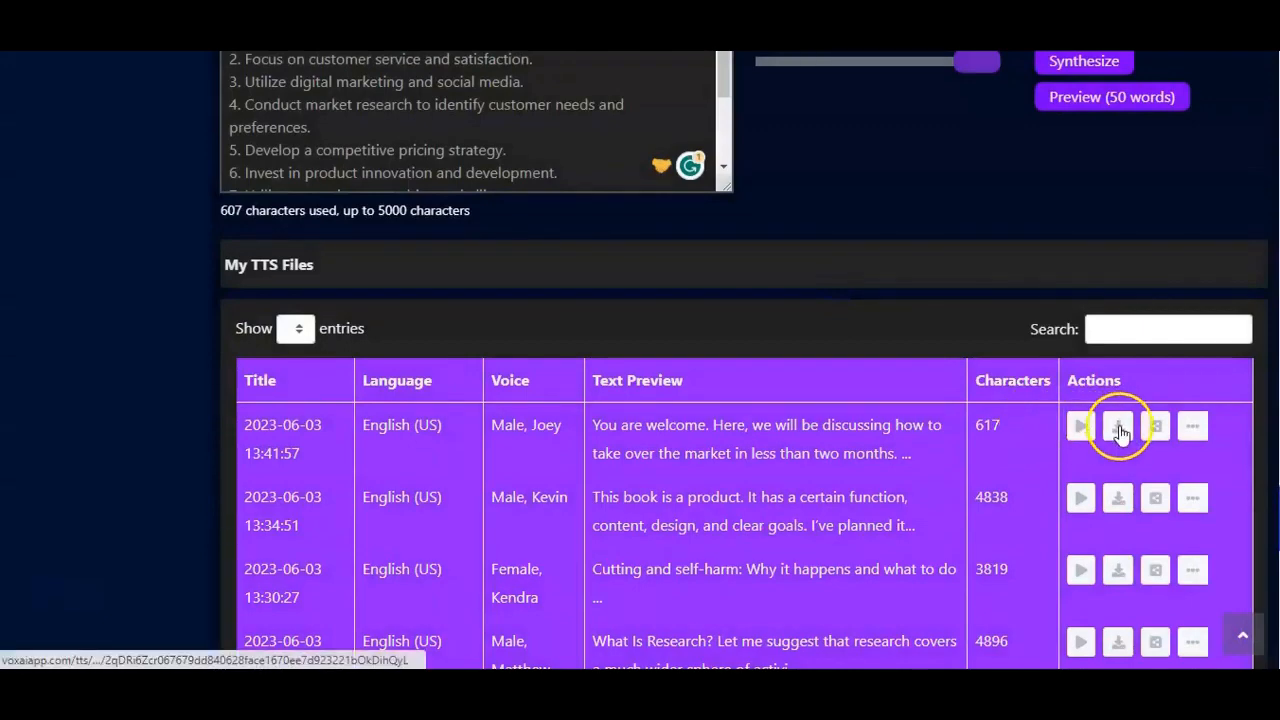
Step: Download the new Joey file as MP3, play it in Media Player and close the player
click(1119, 428)
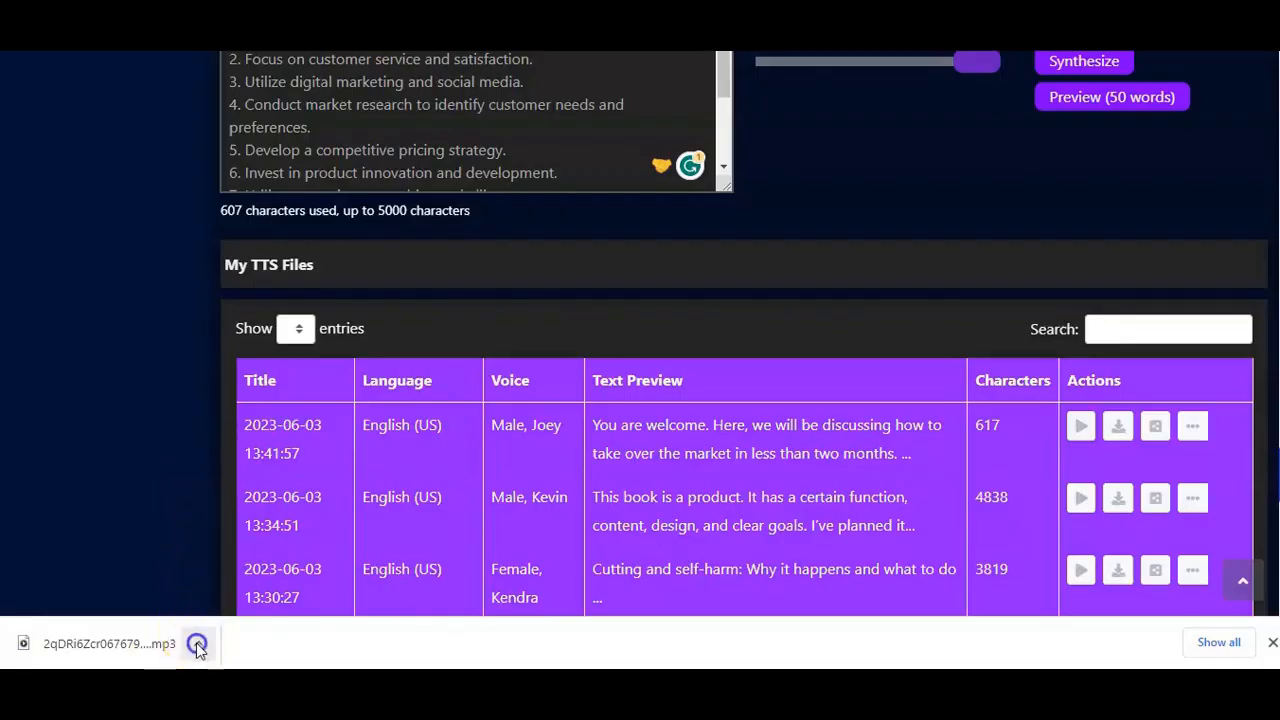
click(197, 645)
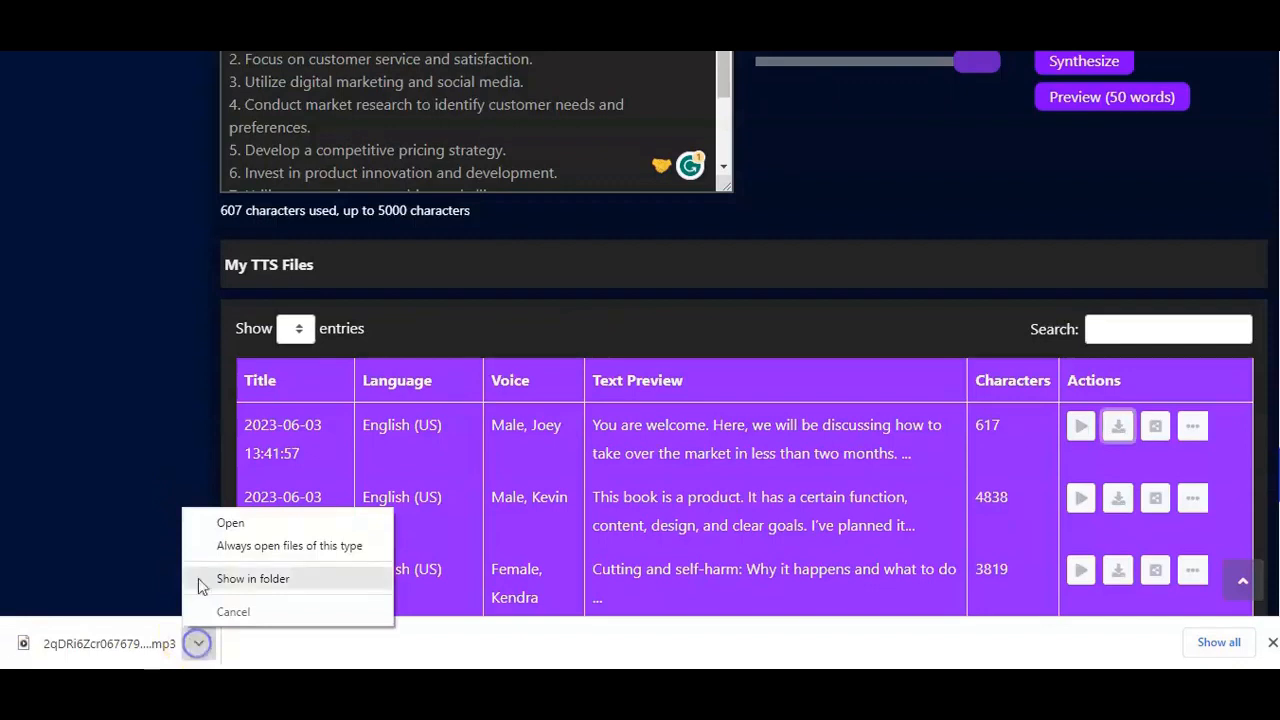
click(229, 524)
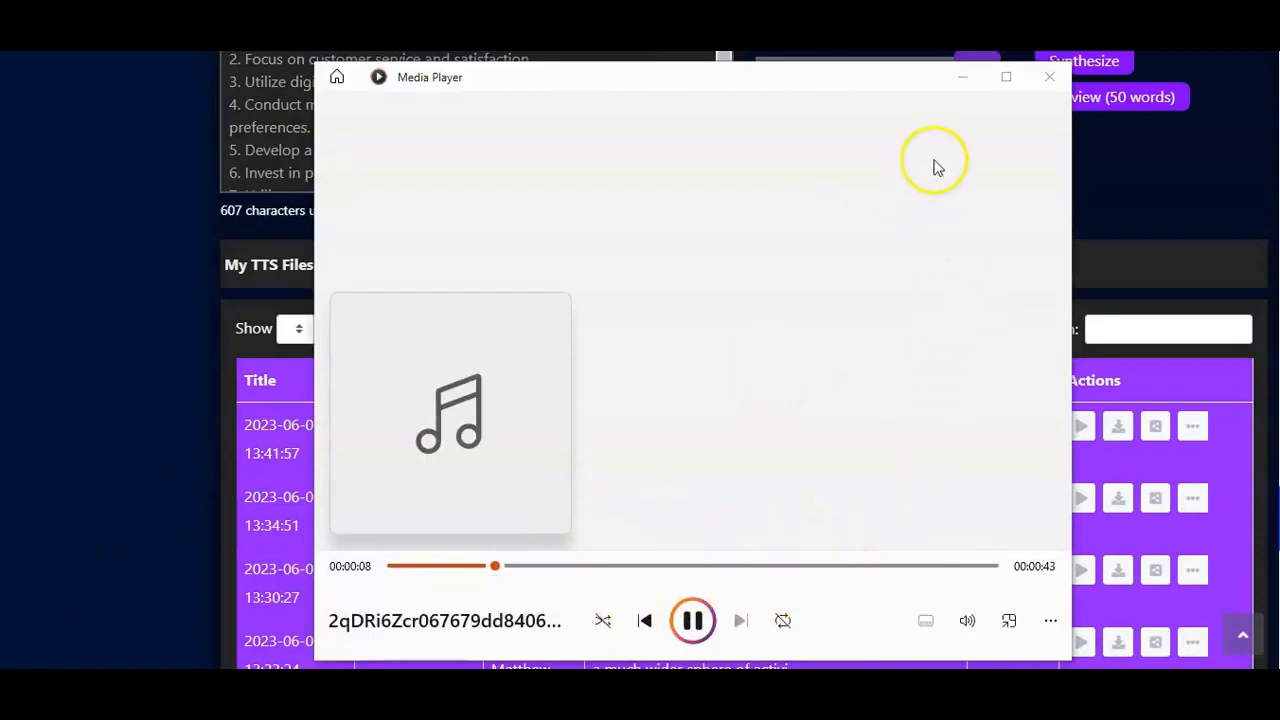
click(1050, 77)
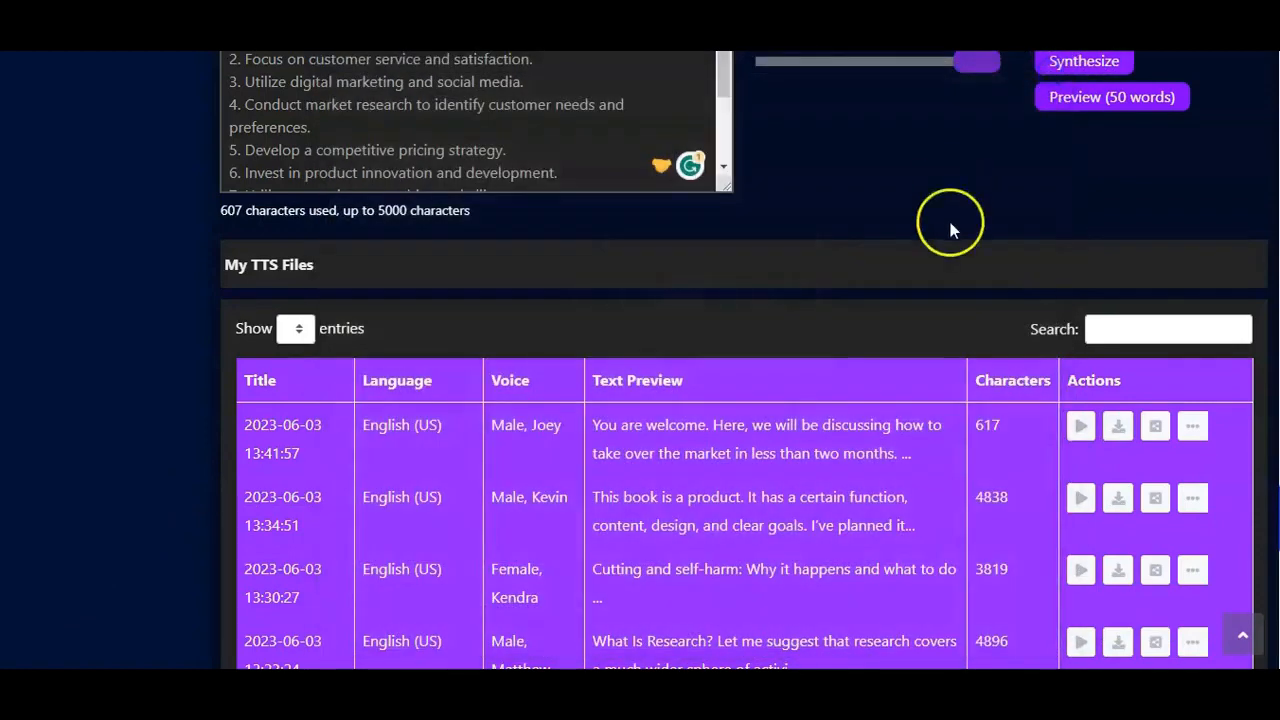
Step: Open the new Joey file's Embed & Share window, highlight parts of the embed code and share link, and close it
click(1156, 428)
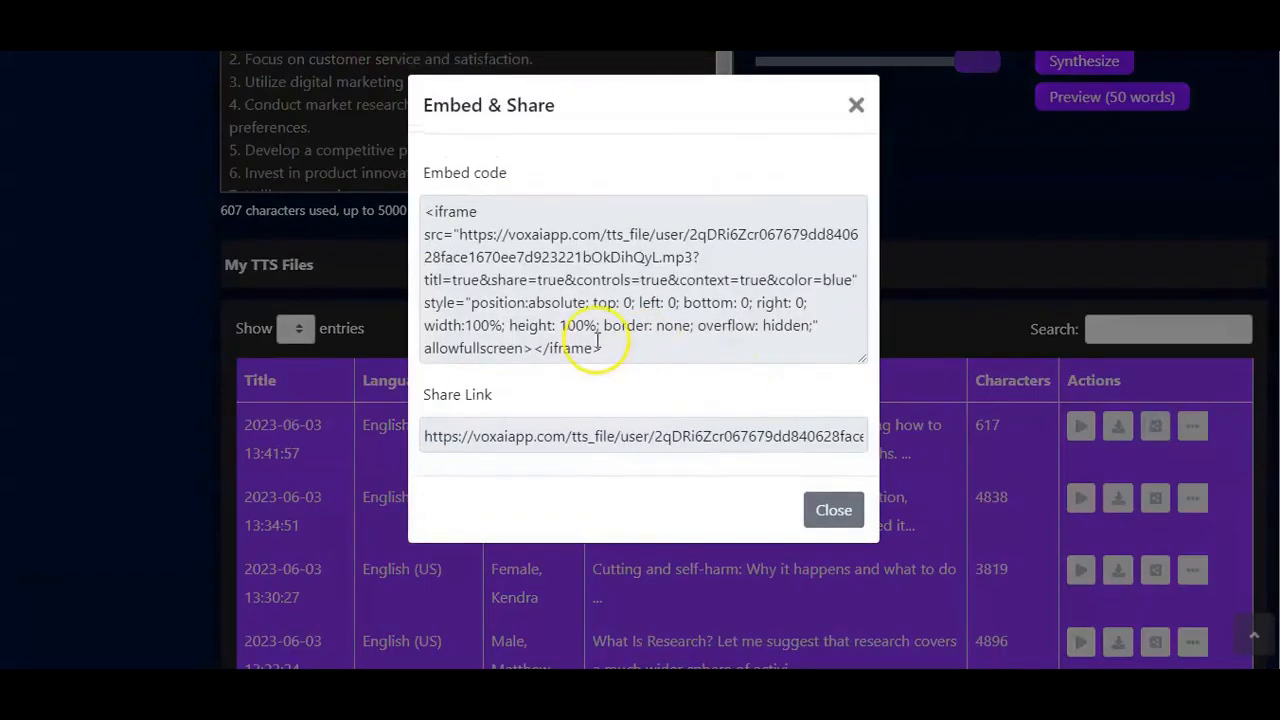
drag(600, 350, 437, 233)
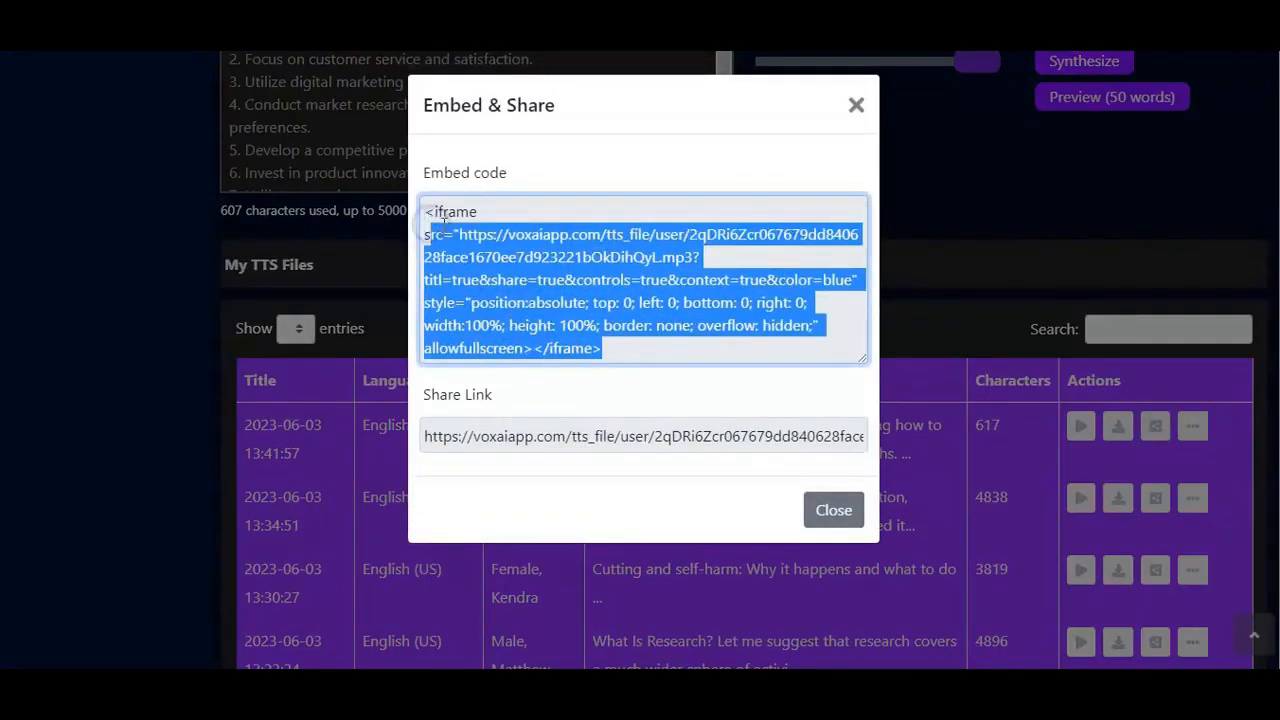
click(557, 183)
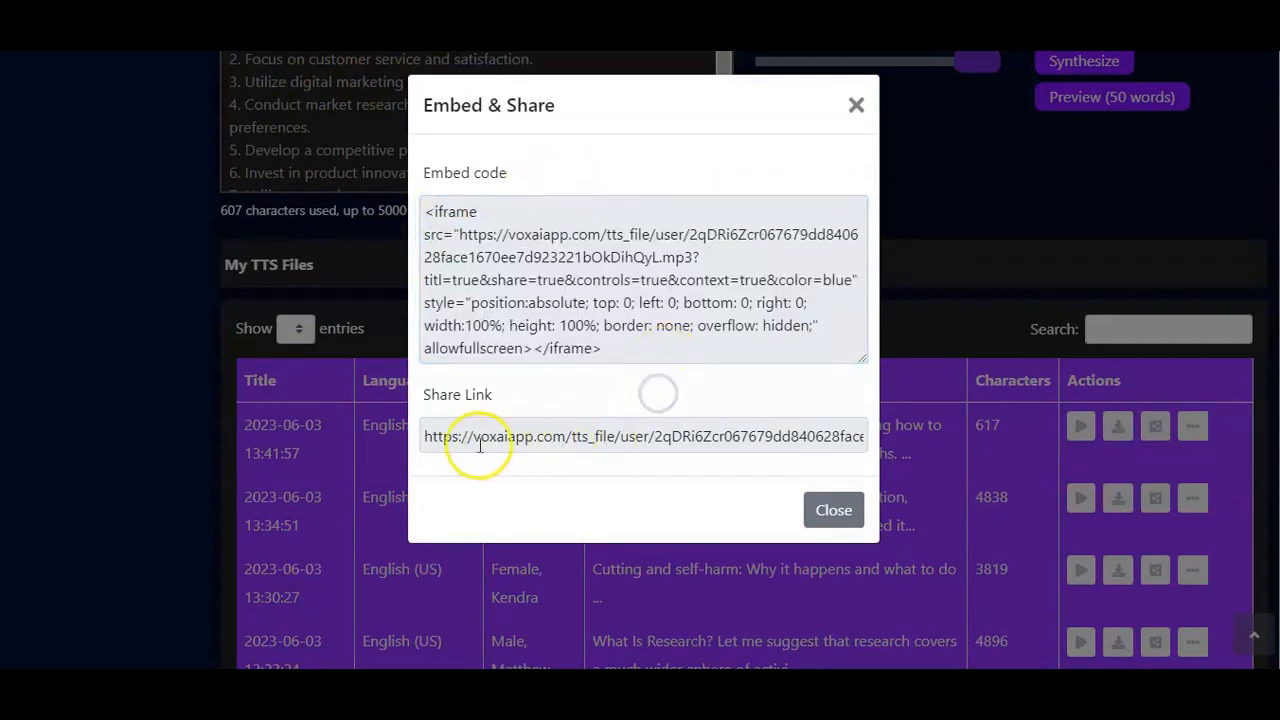
drag(458, 436, 742, 488)
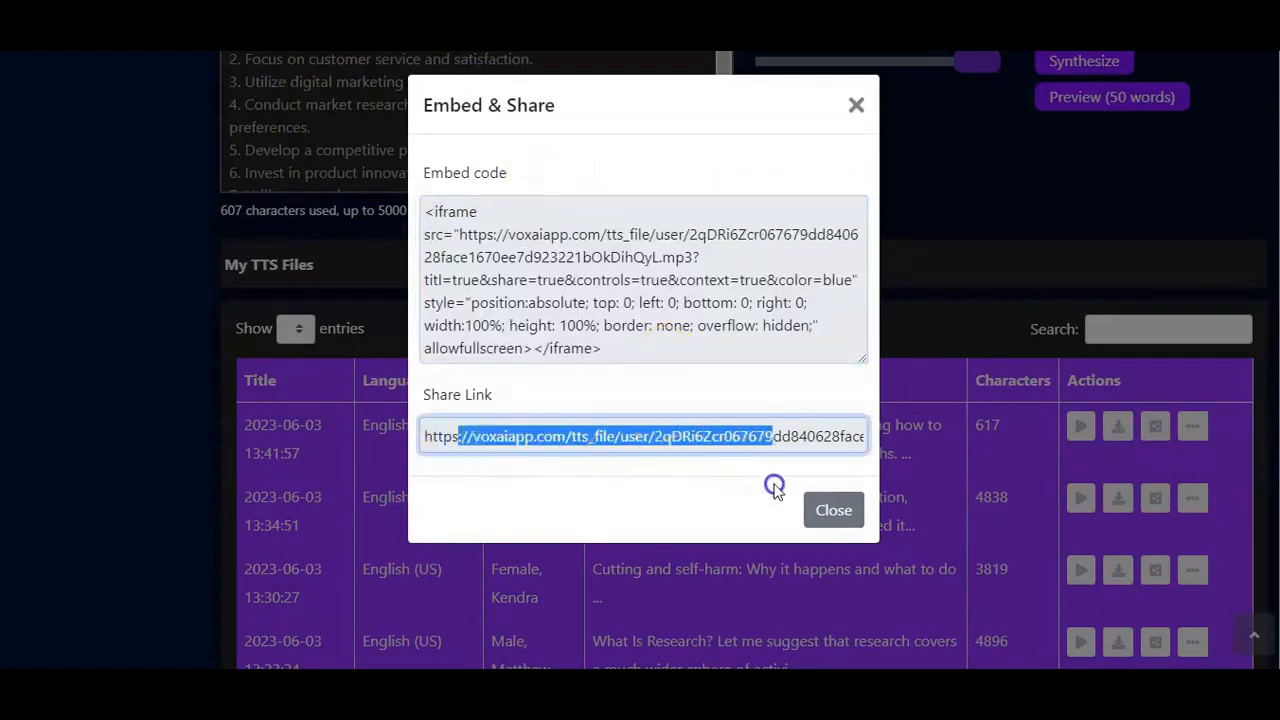
click(718, 483)
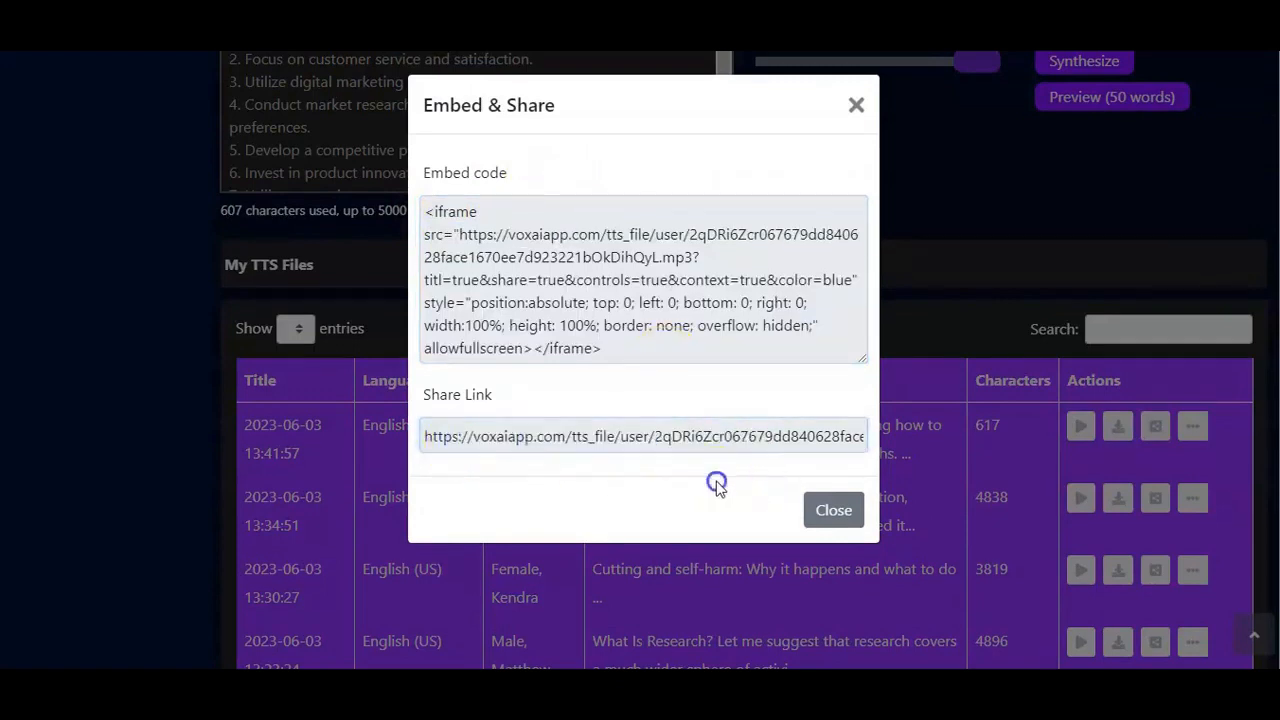
click(829, 510)
Step: Show the new Joey file's View and Delete options, and dismiss them
click(1189, 426)
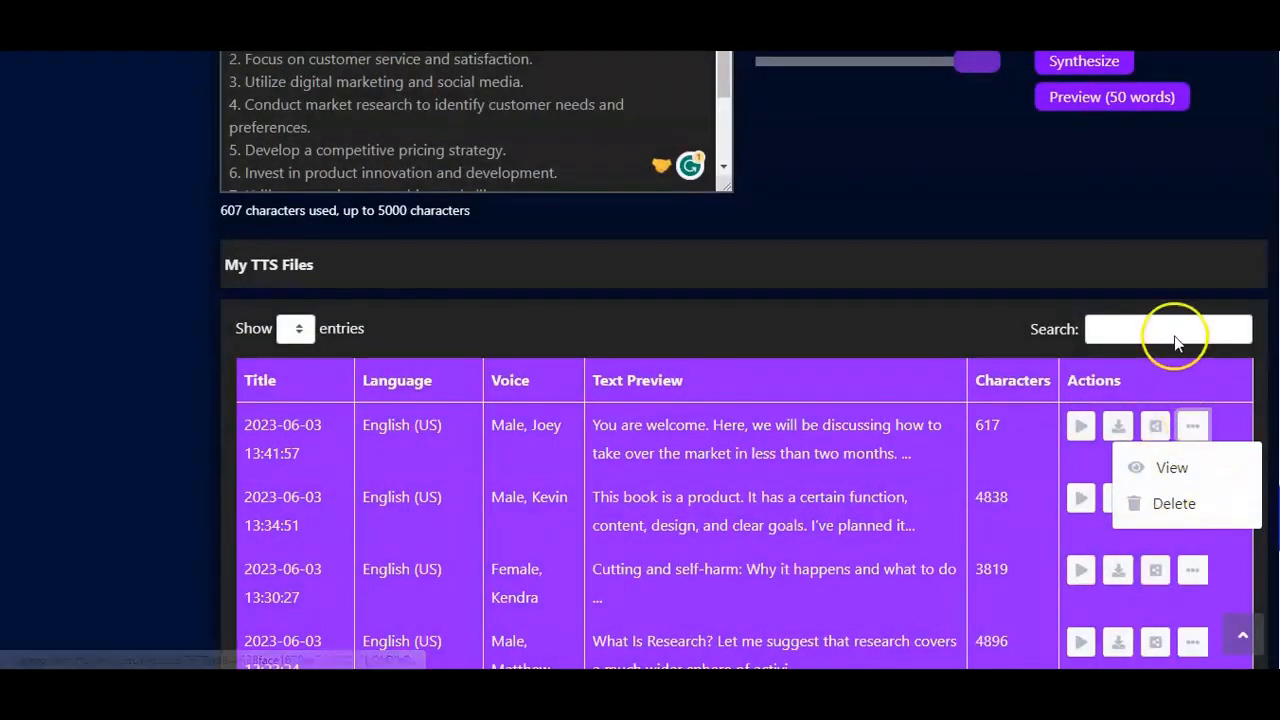
click(1165, 272)
Step: Open the Voice Recording content source to create a recording
scroll(985, 195, up, 15)
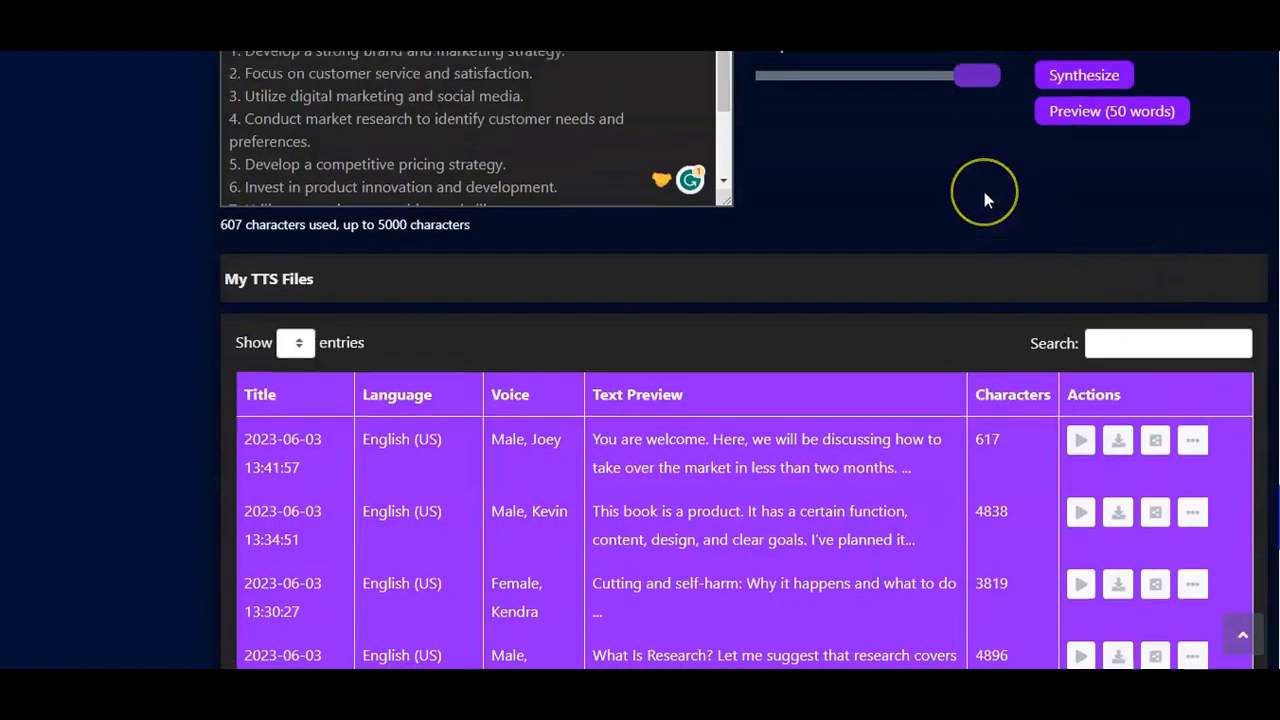
scroll(984, 200, up, 10)
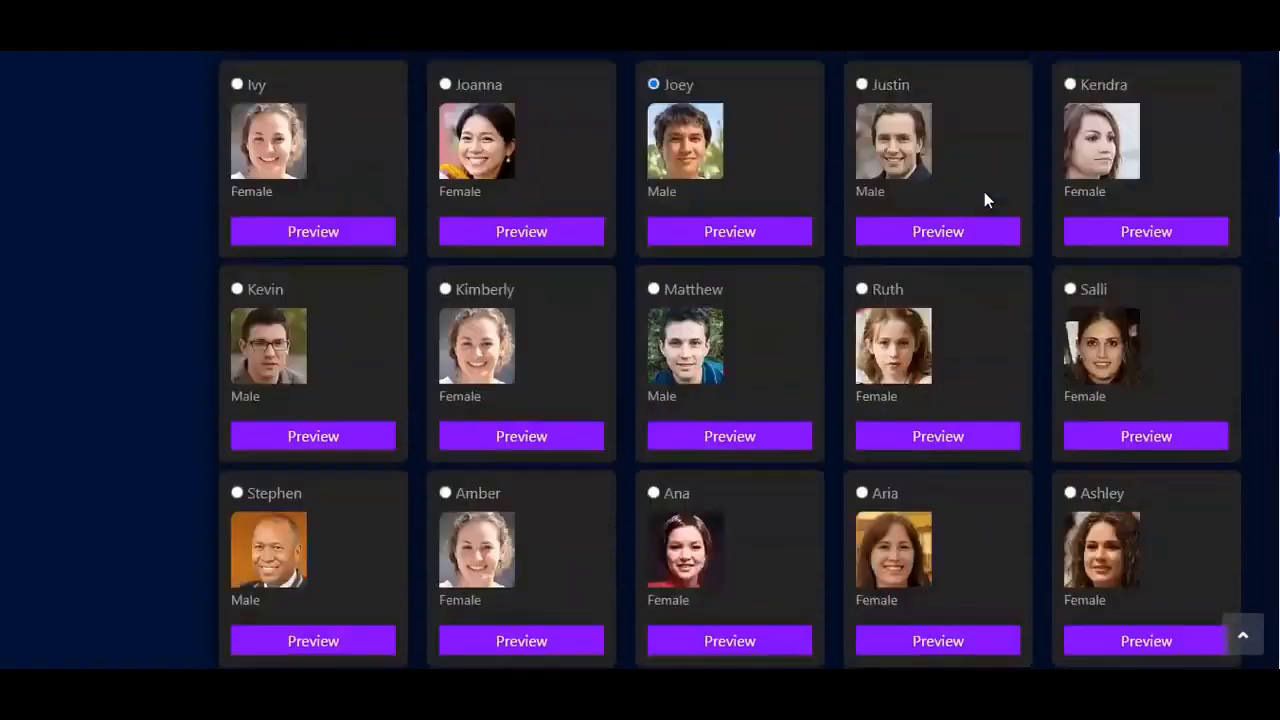
scroll(984, 200, down, 1)
scroll(984, 200, down, 2)
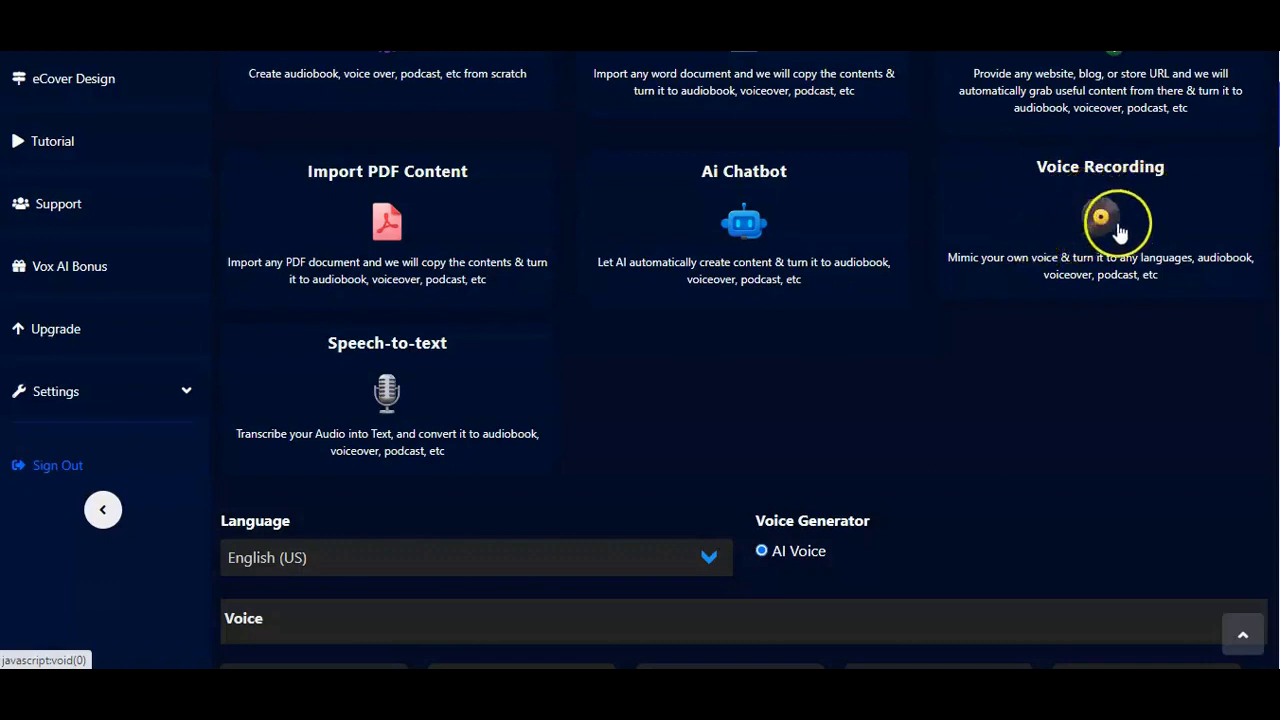
click(1064, 233)
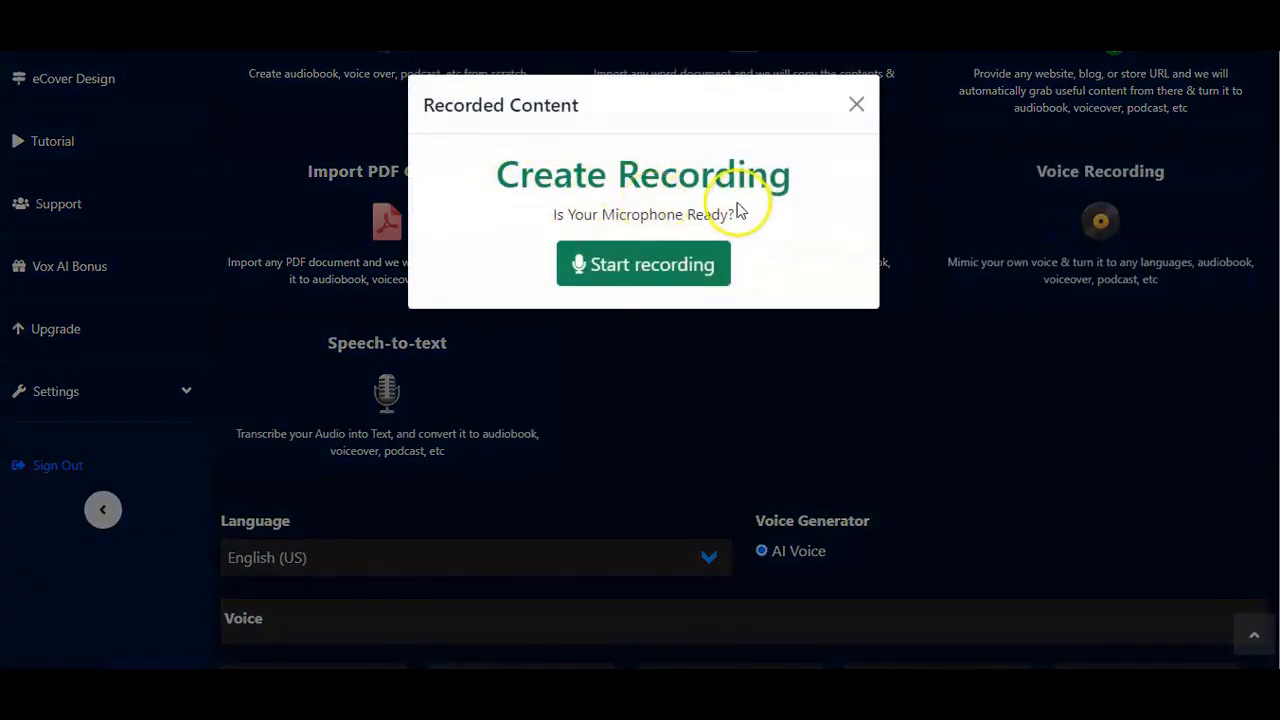
Step: Record a voice clip of about 10 seconds with the microphone and download the recording
click(633, 283)
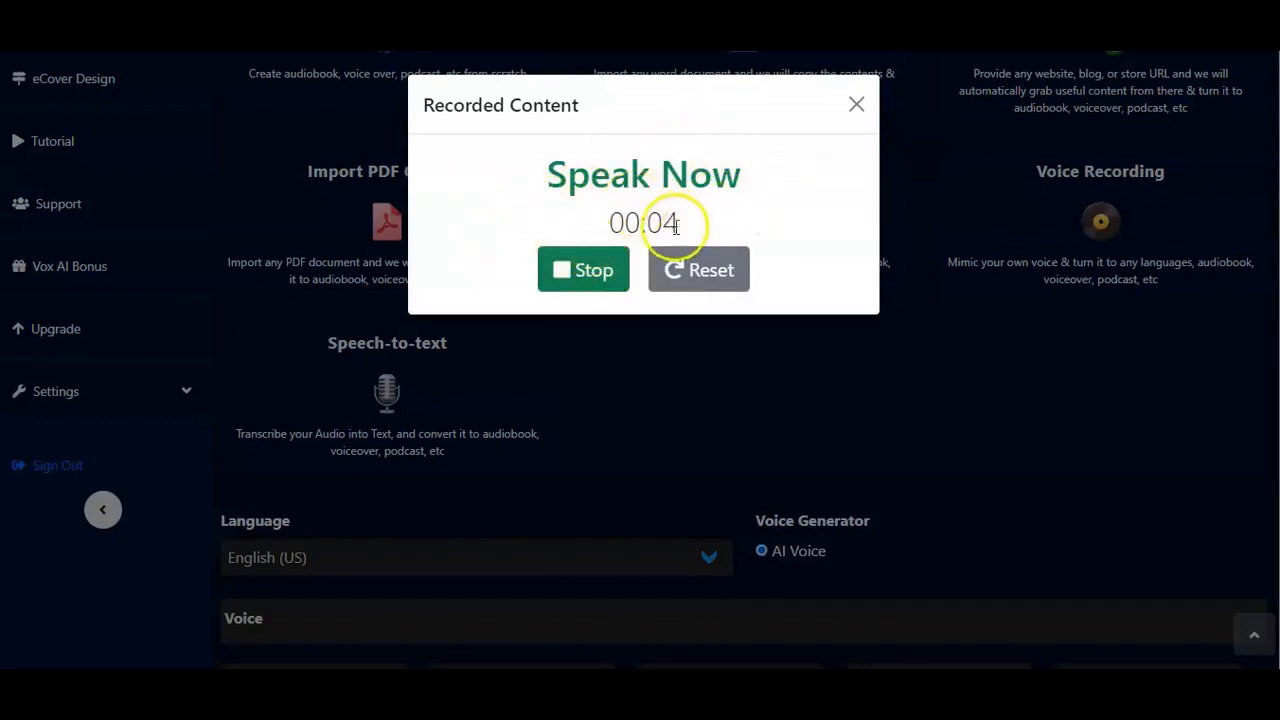
click(592, 277)
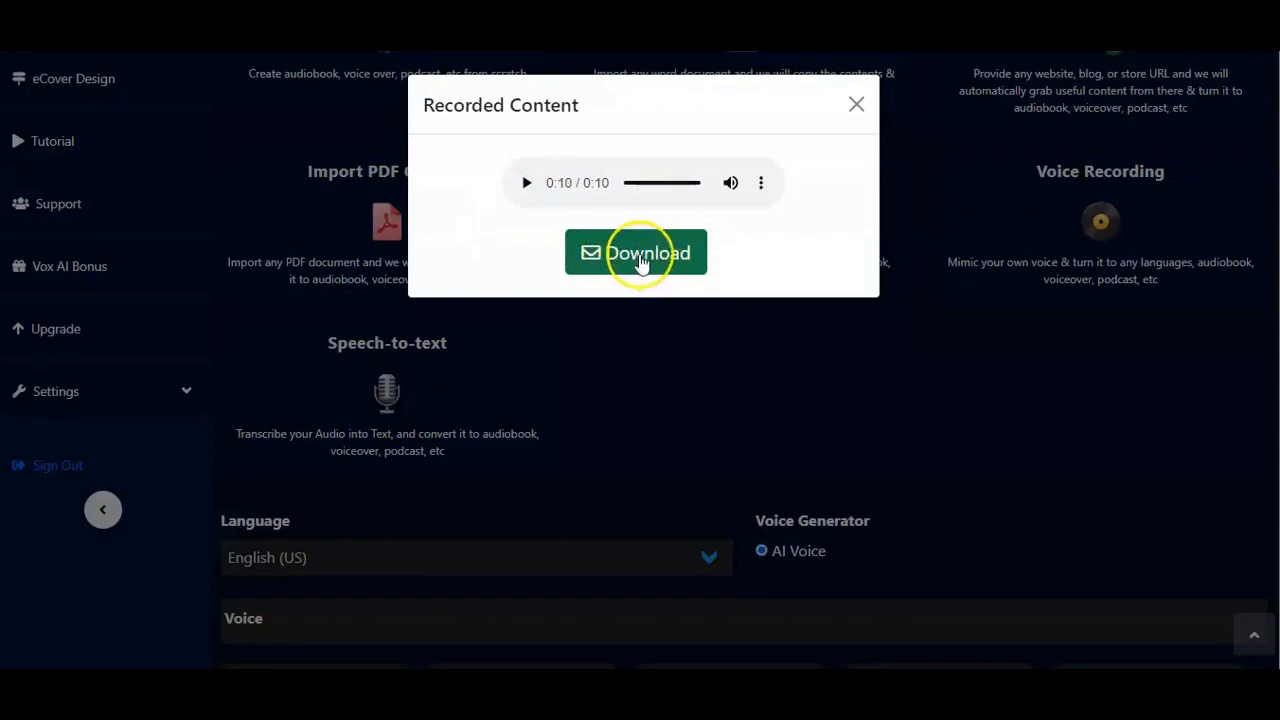
click(636, 255)
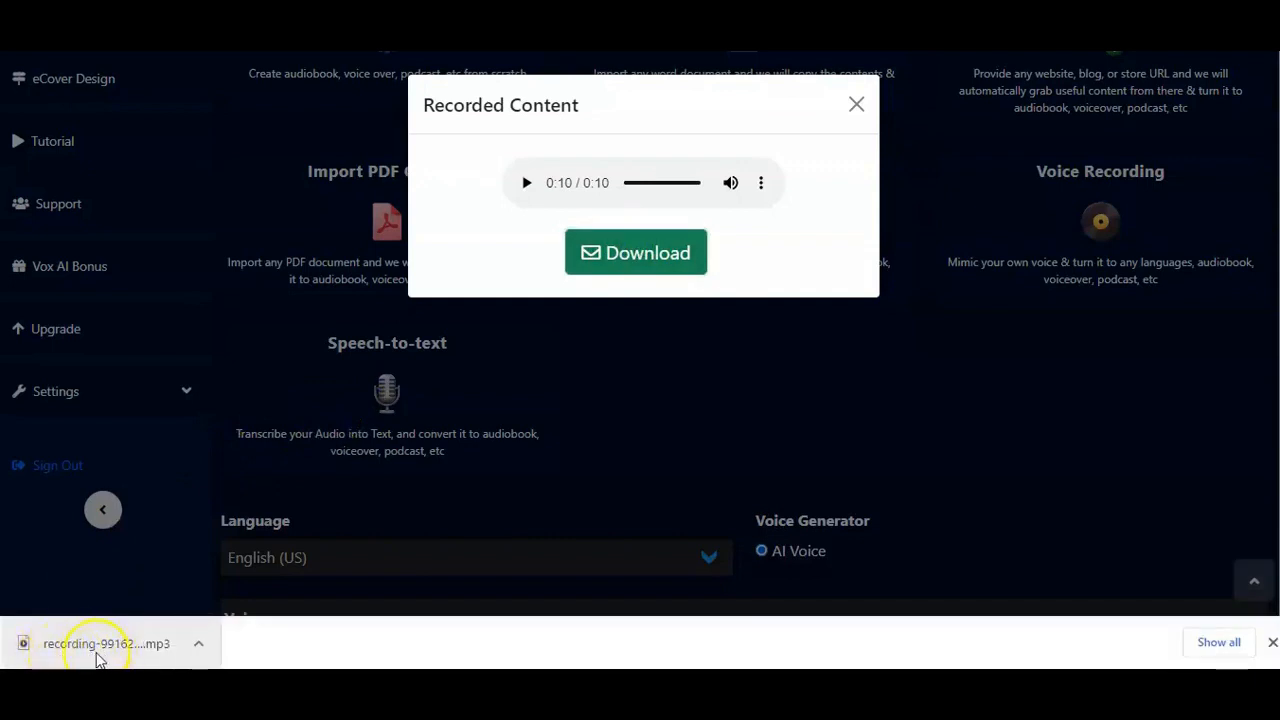
Step: Play the downloaded recording in Media Player, pause it, and close the player and the Recorded Content window
click(198, 650)
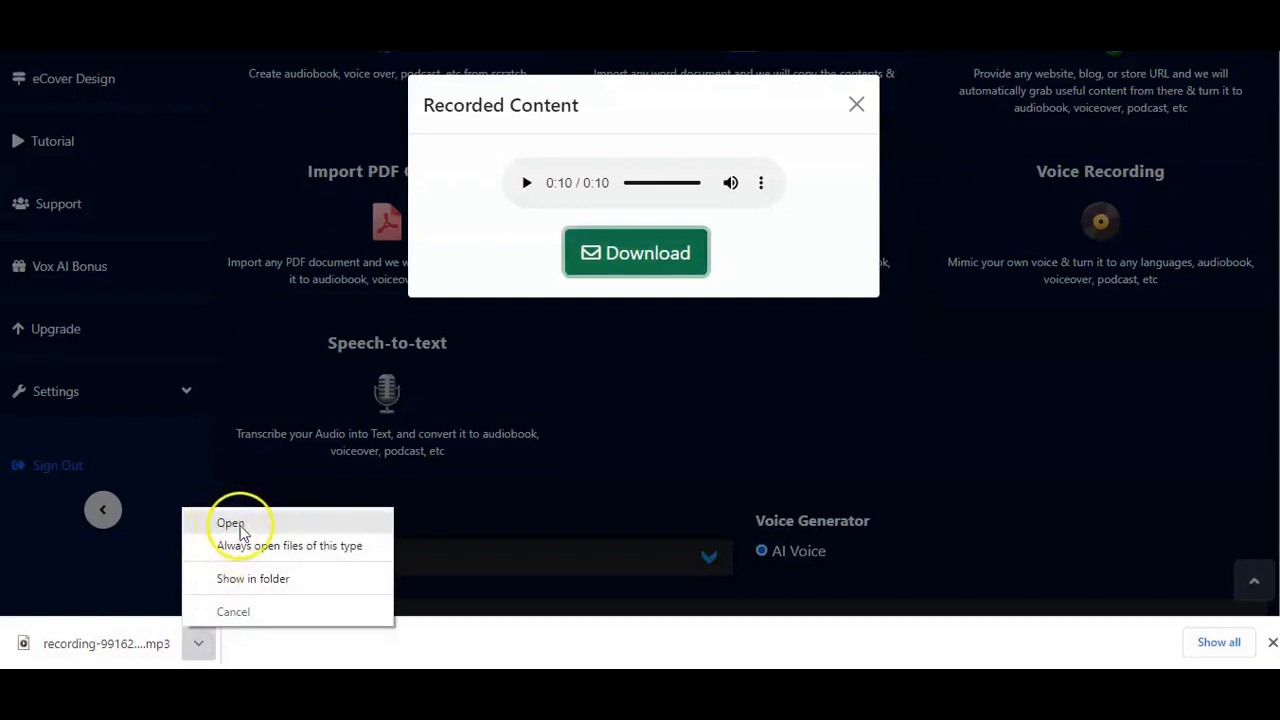
click(271, 523)
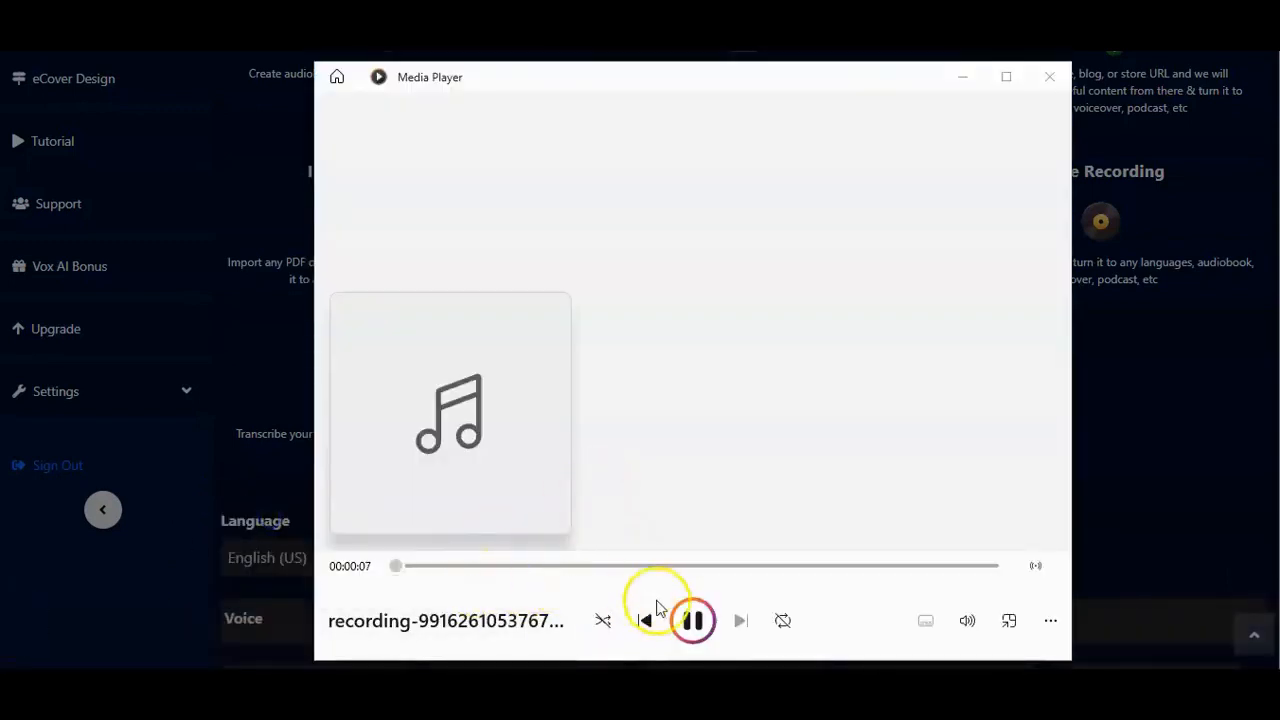
click(695, 624)
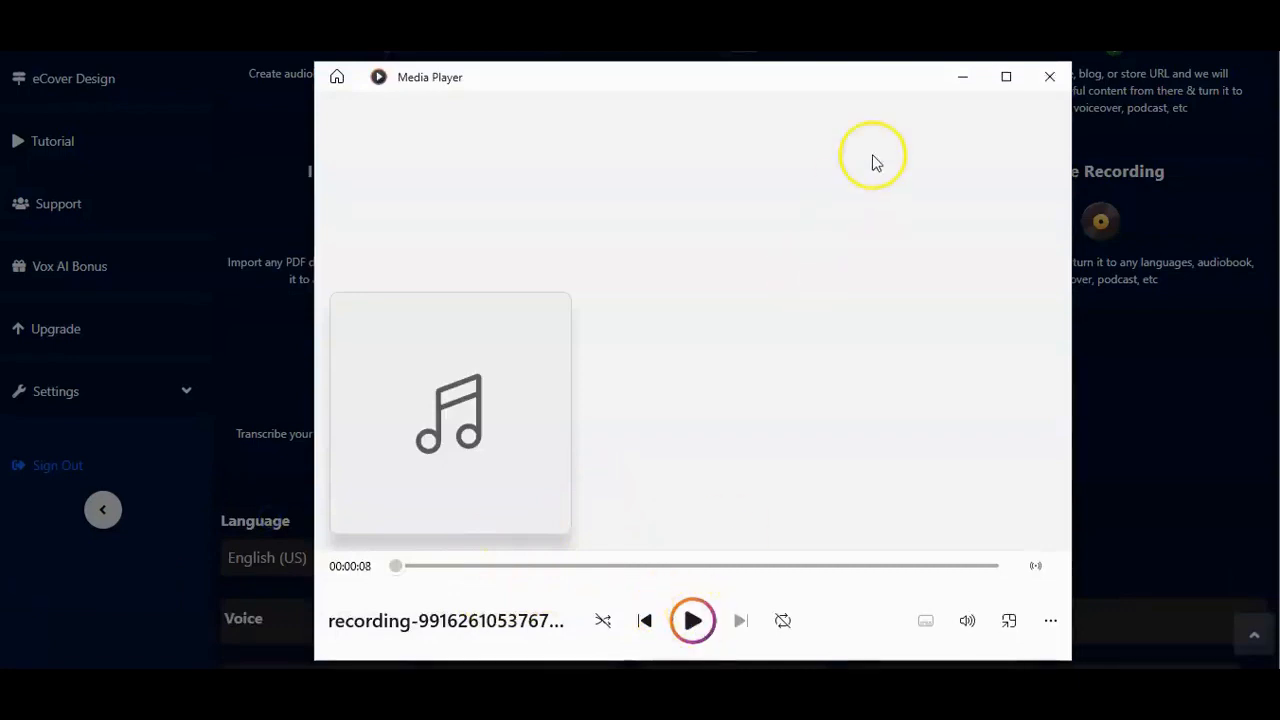
click(1048, 78)
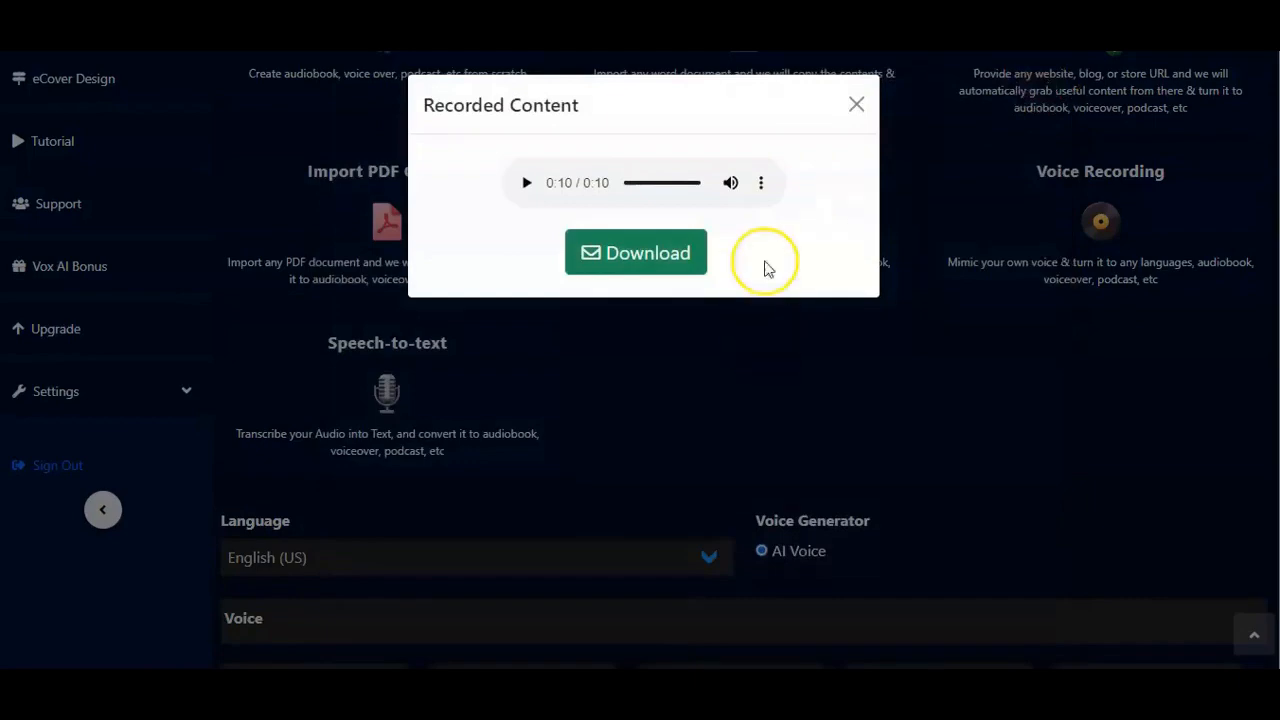
click(856, 106)
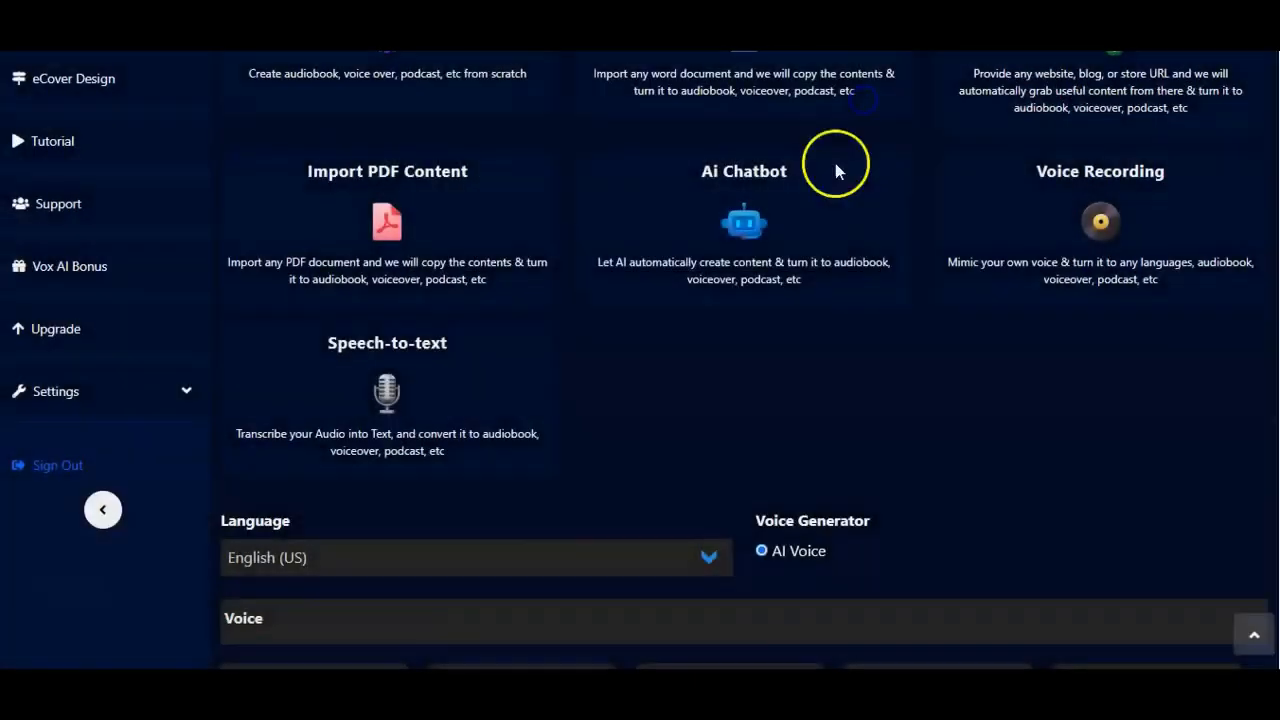
Step: Add the MP3 file ending in "3c514CBGcixsWT (1).mp3" as audio content for Speech-to-text transcription
scroll(837, 190, up, 2)
scroll(845, 232, down, 2)
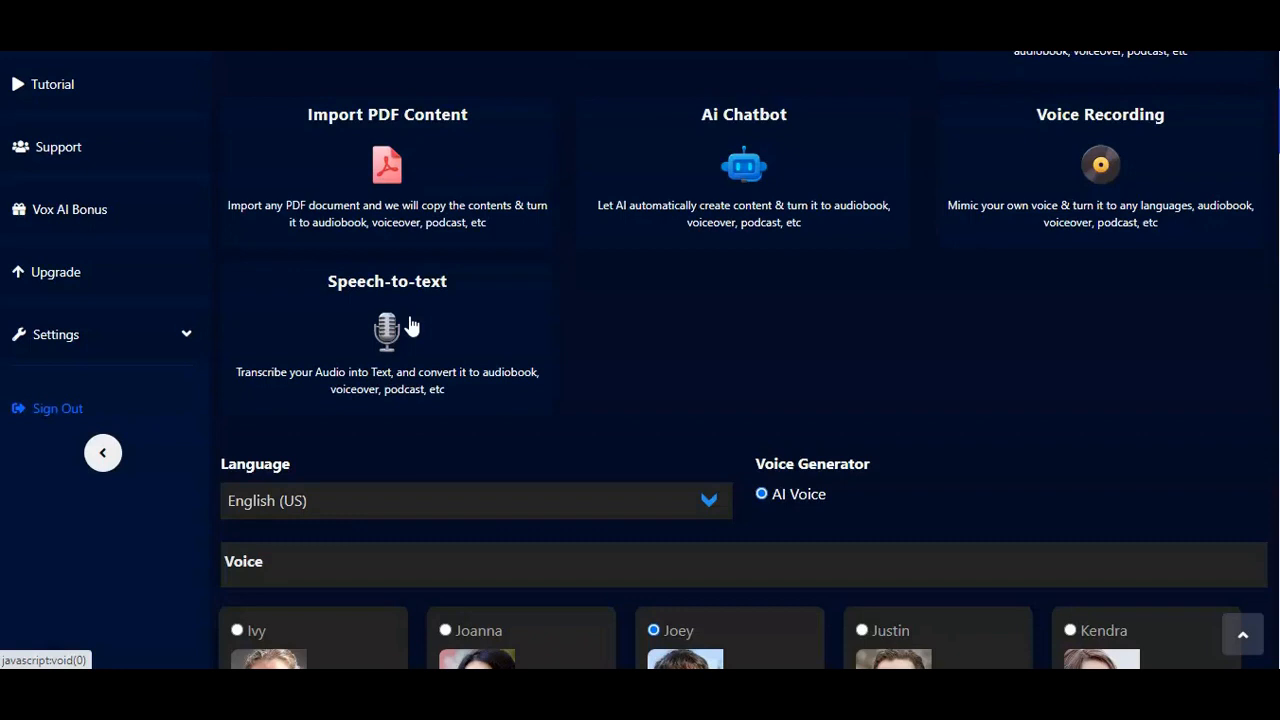
click(440, 334)
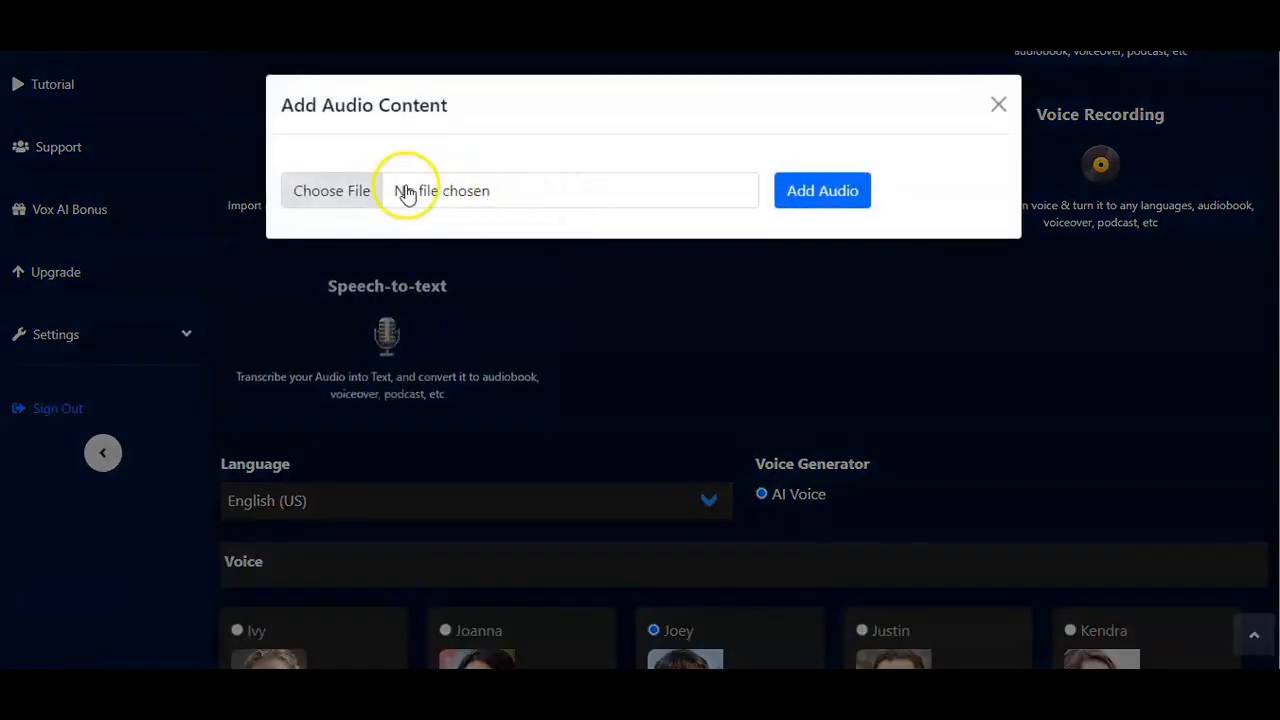
click(343, 195)
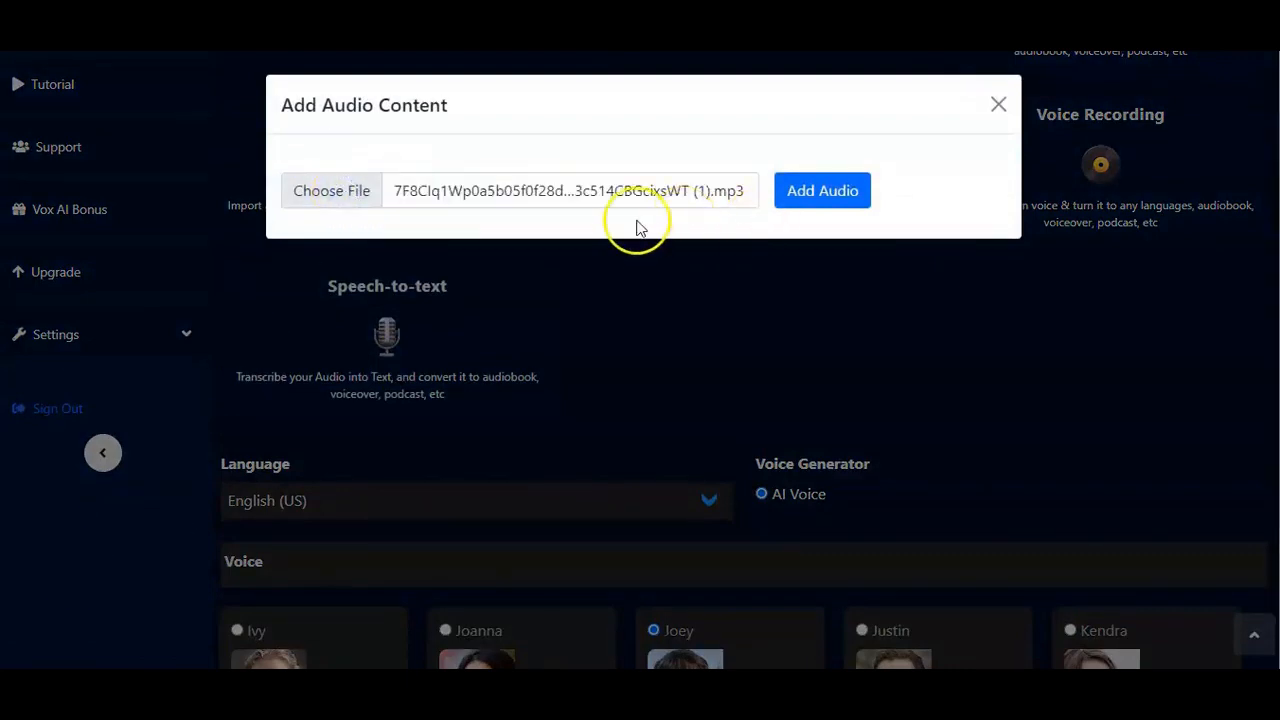
click(822, 196)
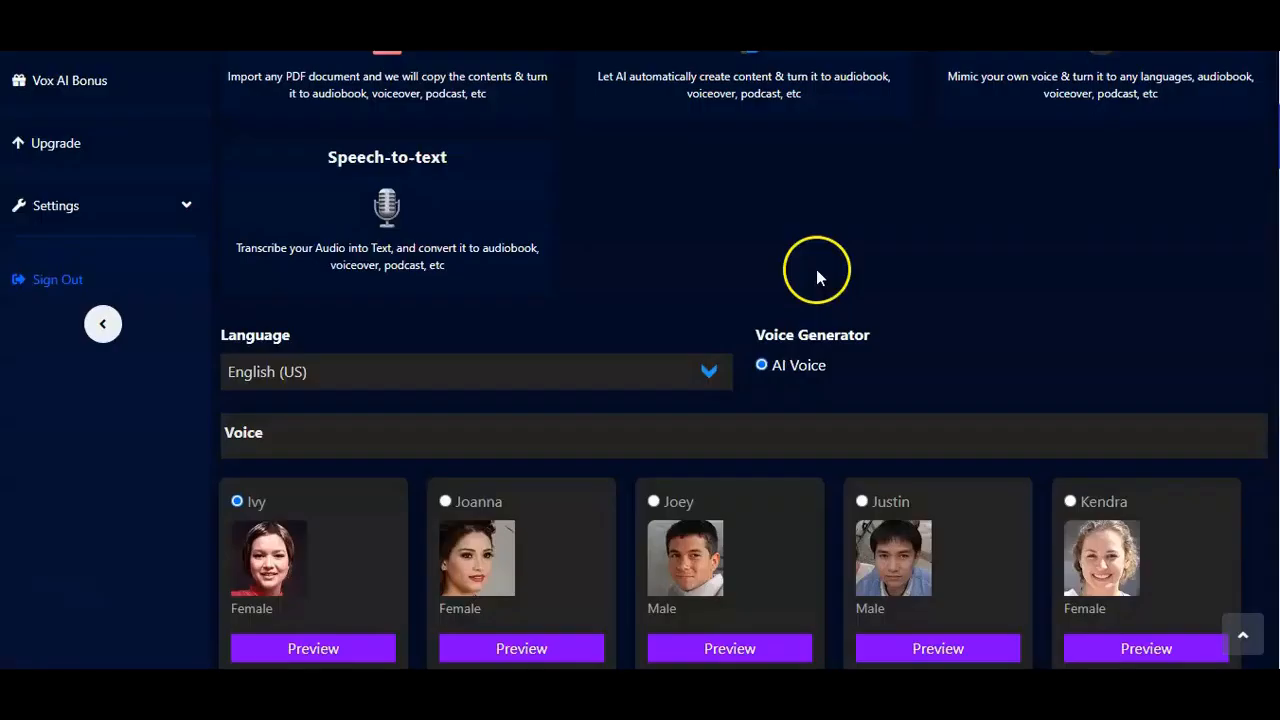
Step: Choose English (US) as the language and browse the AI voices to select the female voice Kimberly
click(708, 371)
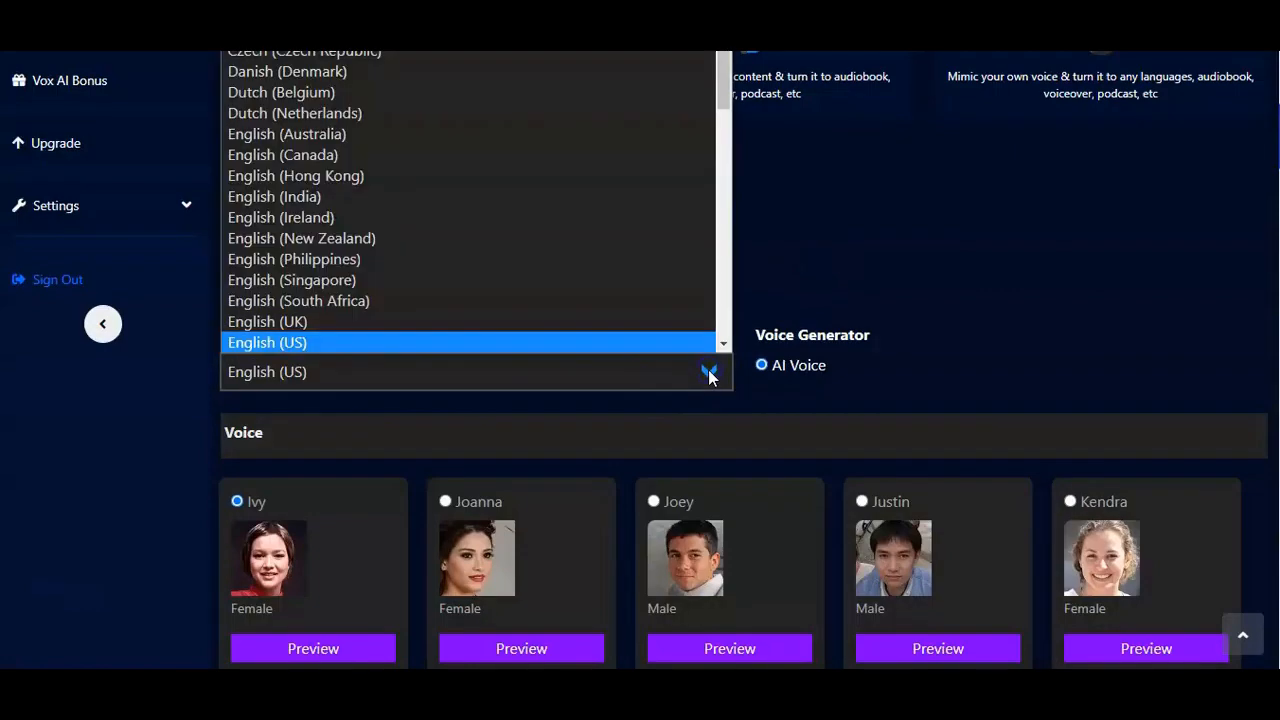
click(651, 343)
scroll(736, 385, down, 4)
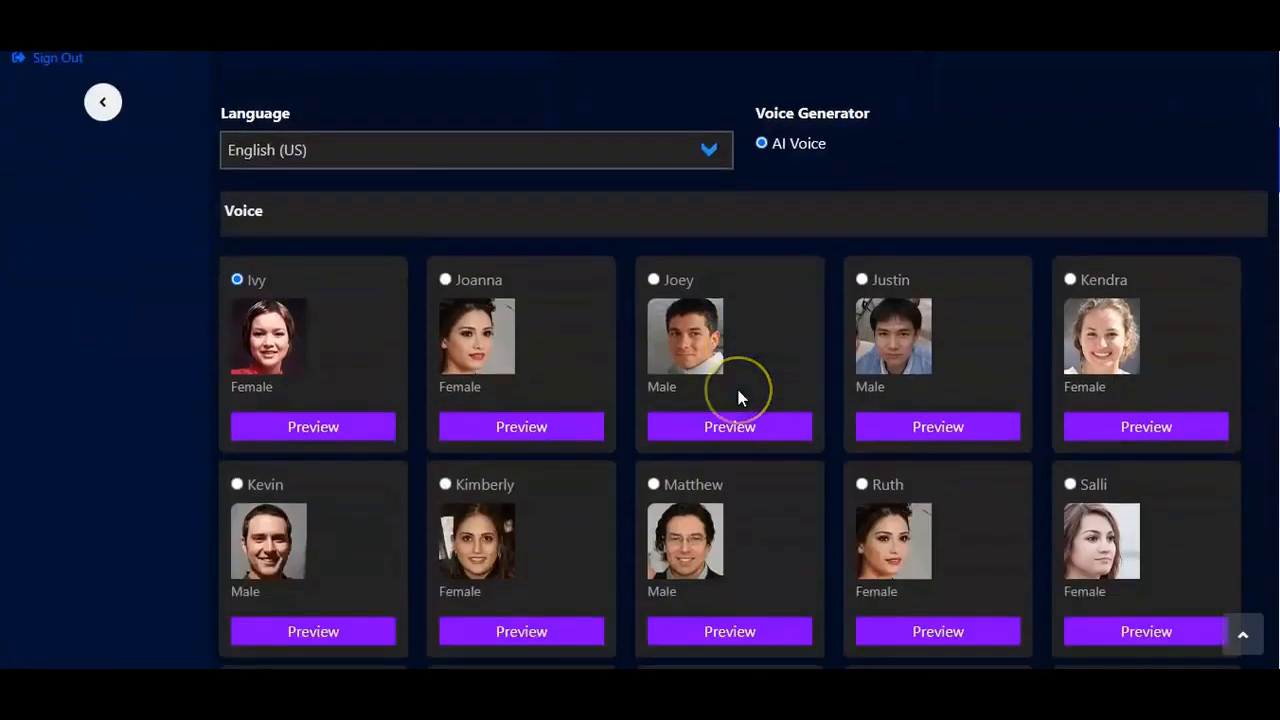
scroll(740, 398, down, 2)
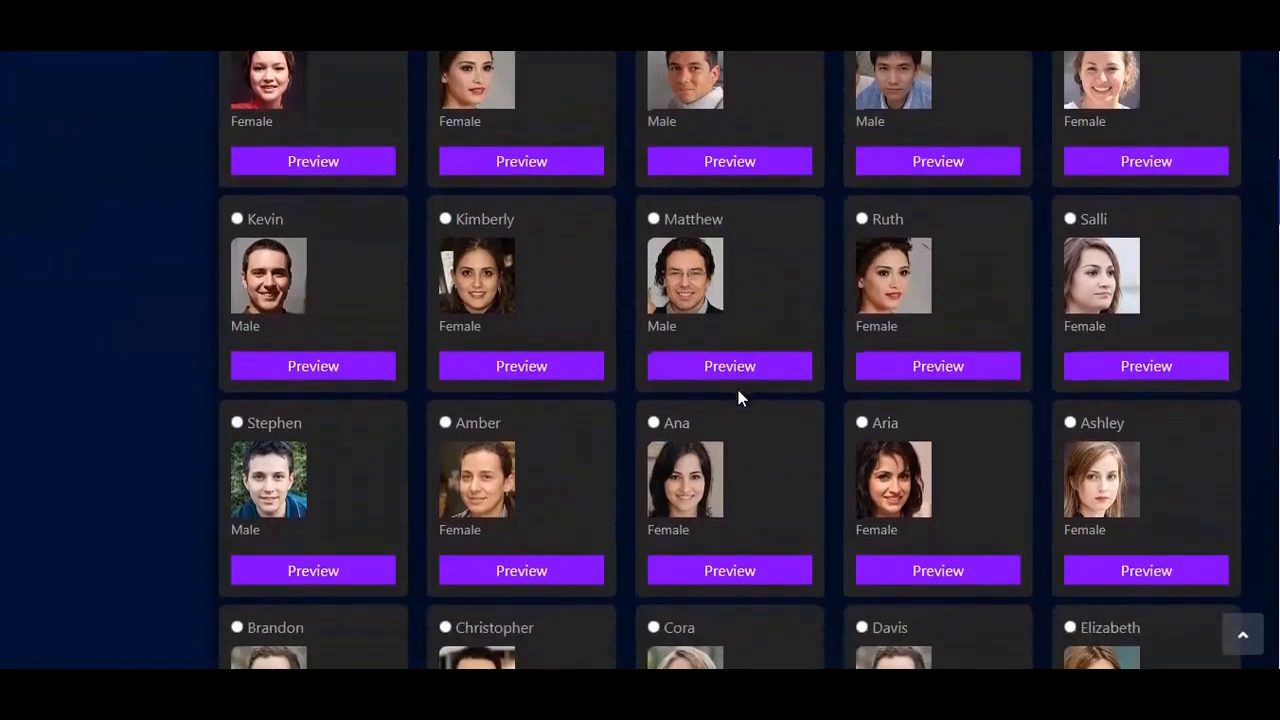
scroll(738, 392, down, 4)
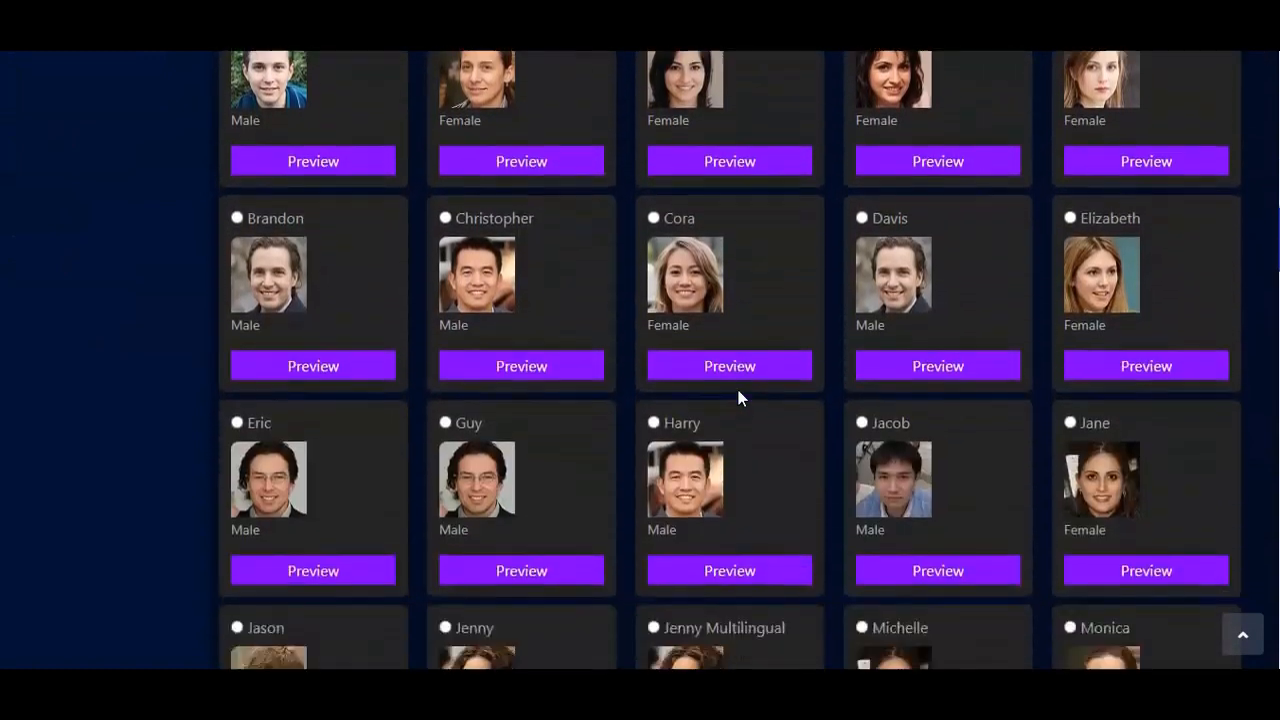
scroll(738, 392, up, 2)
scroll(738, 398, up, 2)
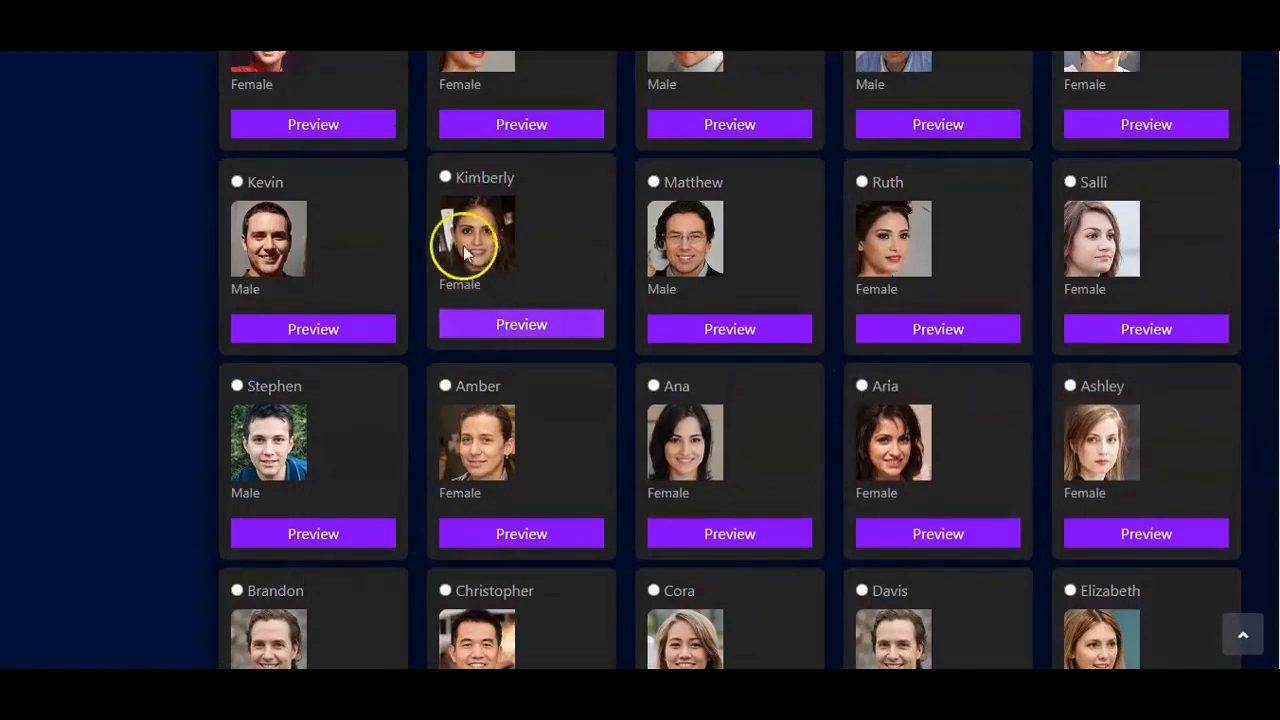
click(446, 177)
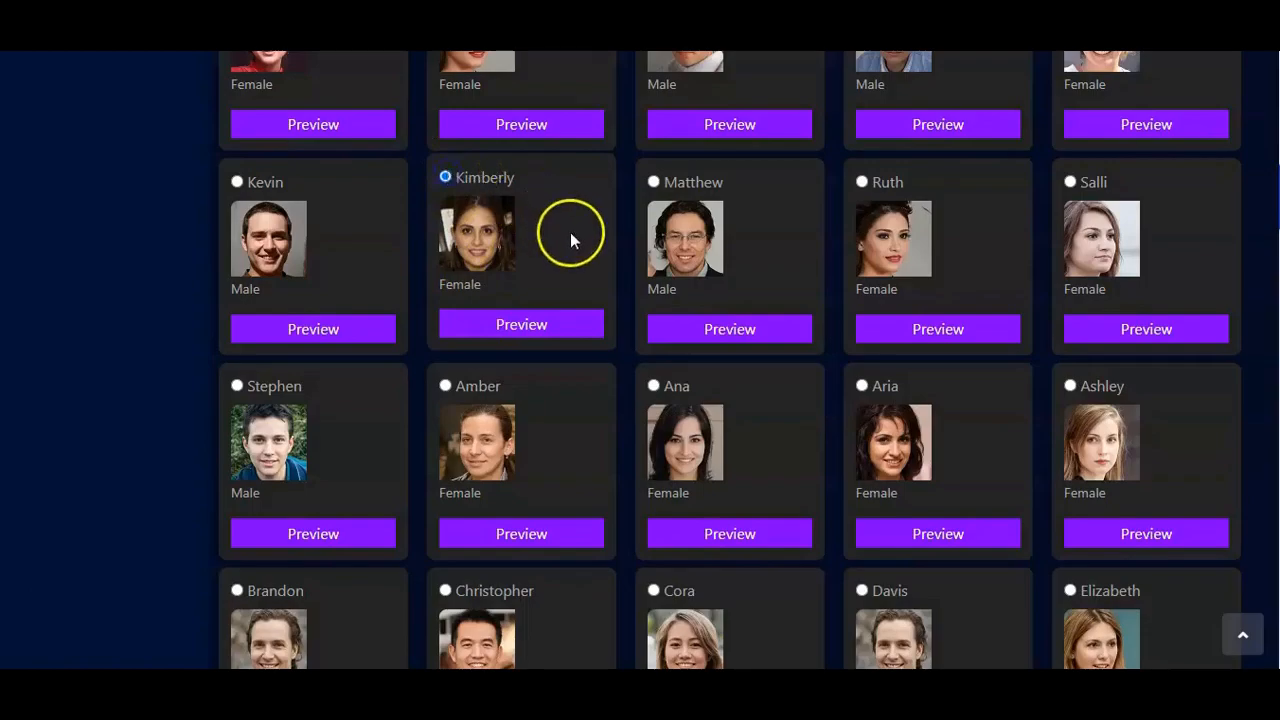
Step: Highlight the transcribed audiobook text, and set the volume to 80% and the tempo to 2
scroll(587, 241, down, 10)
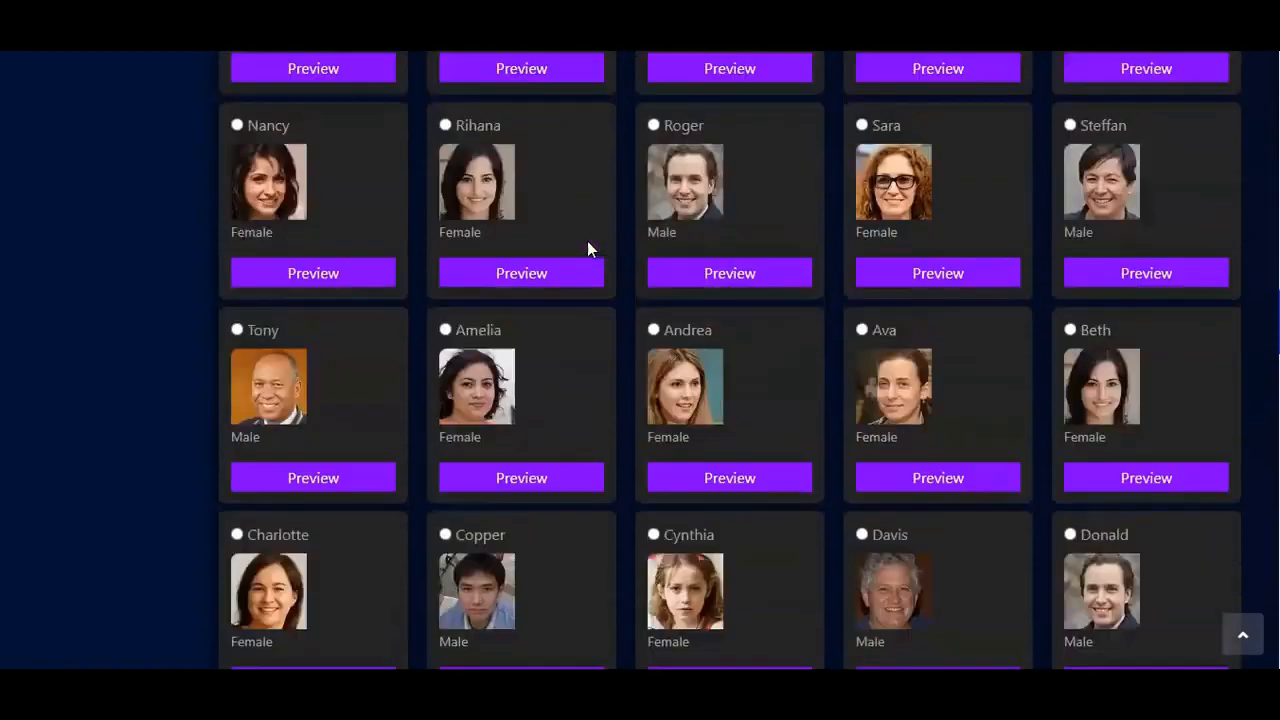
scroll(587, 241, down, 15)
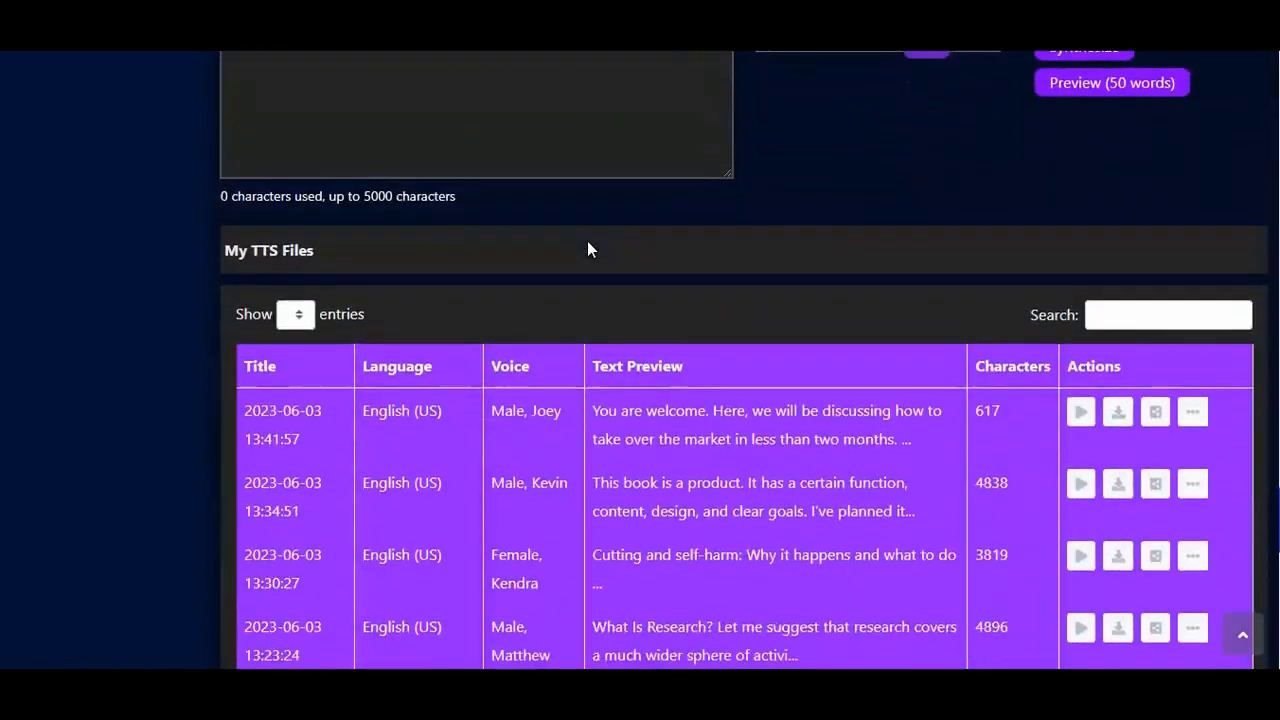
scroll(587, 248, up, 3)
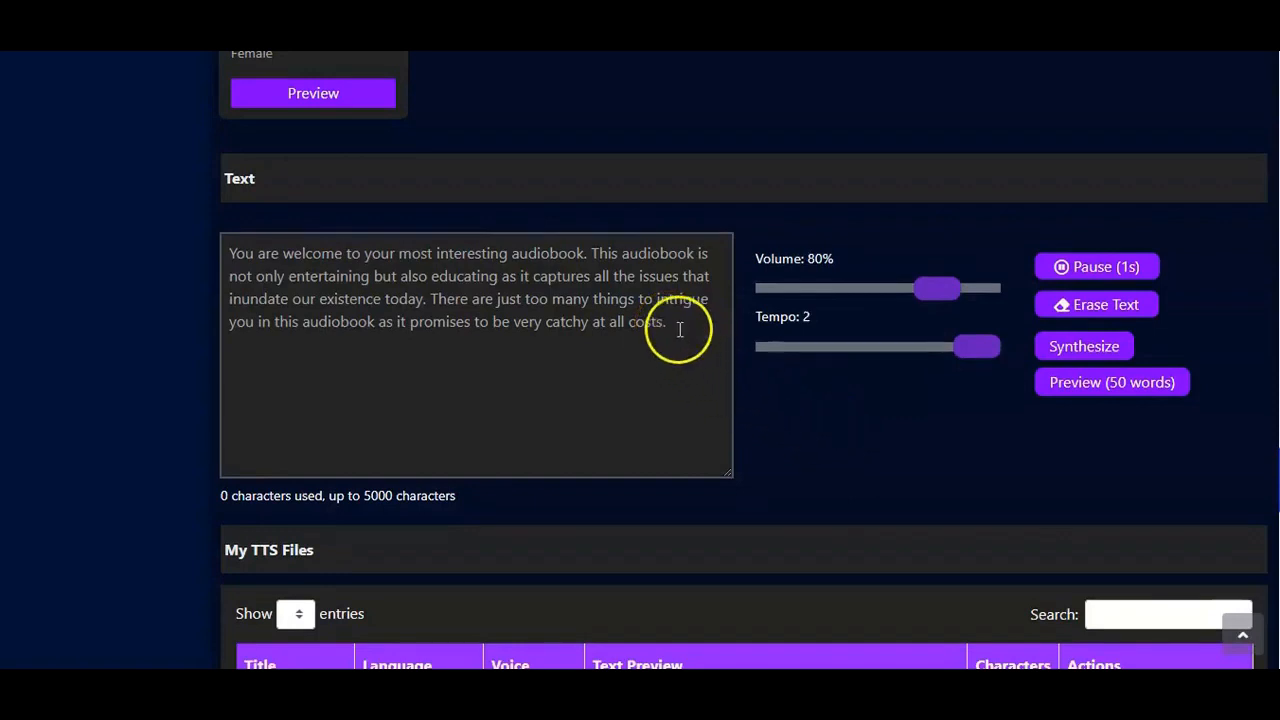
drag(679, 329, 215, 256)
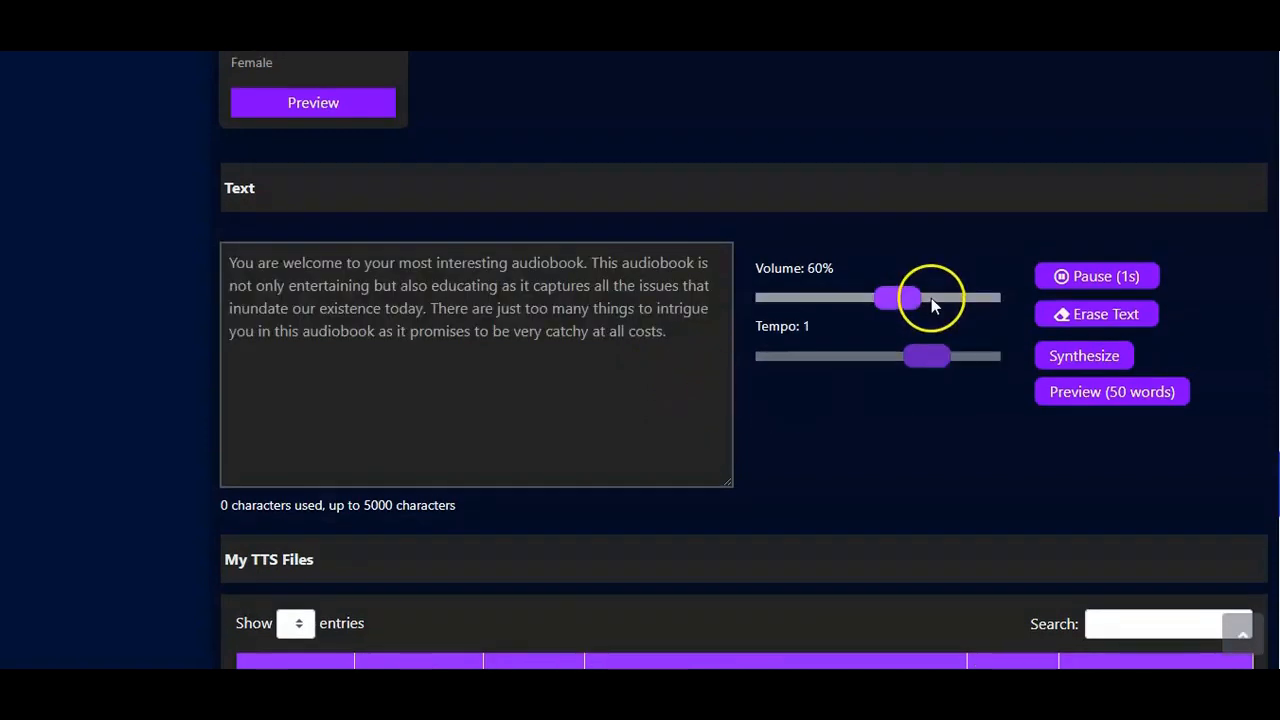
click(931, 299)
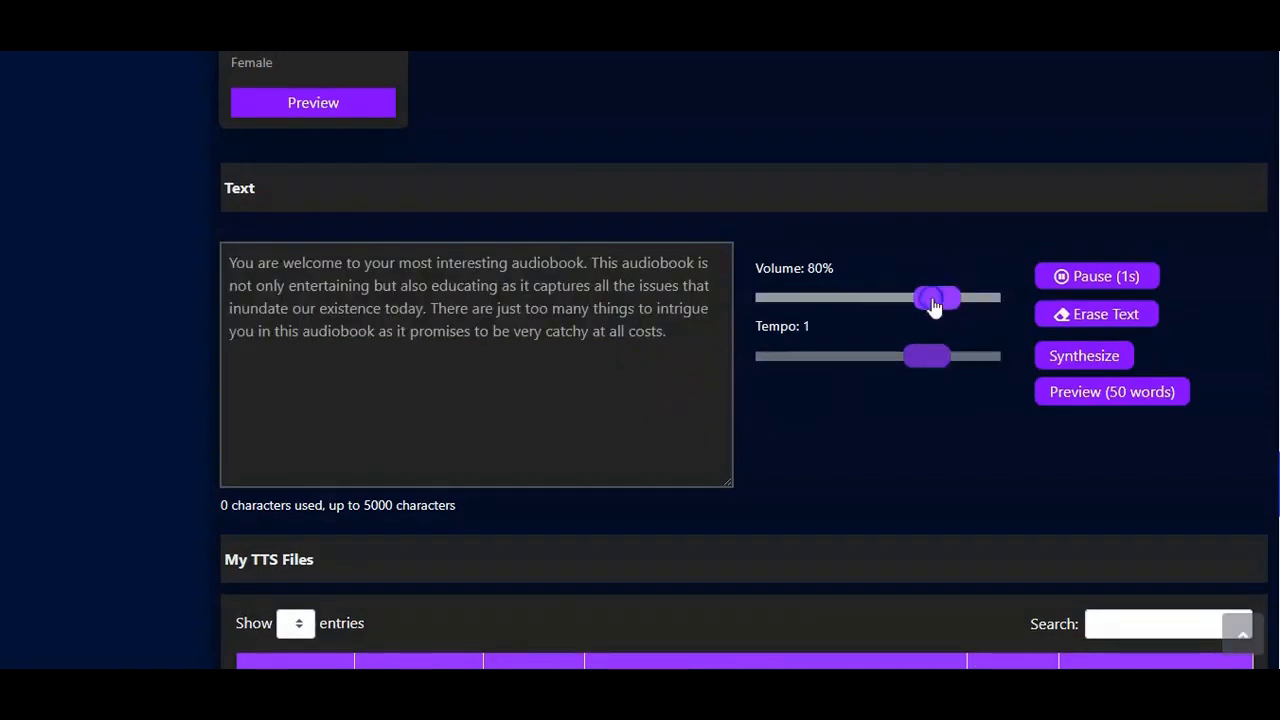
click(959, 356)
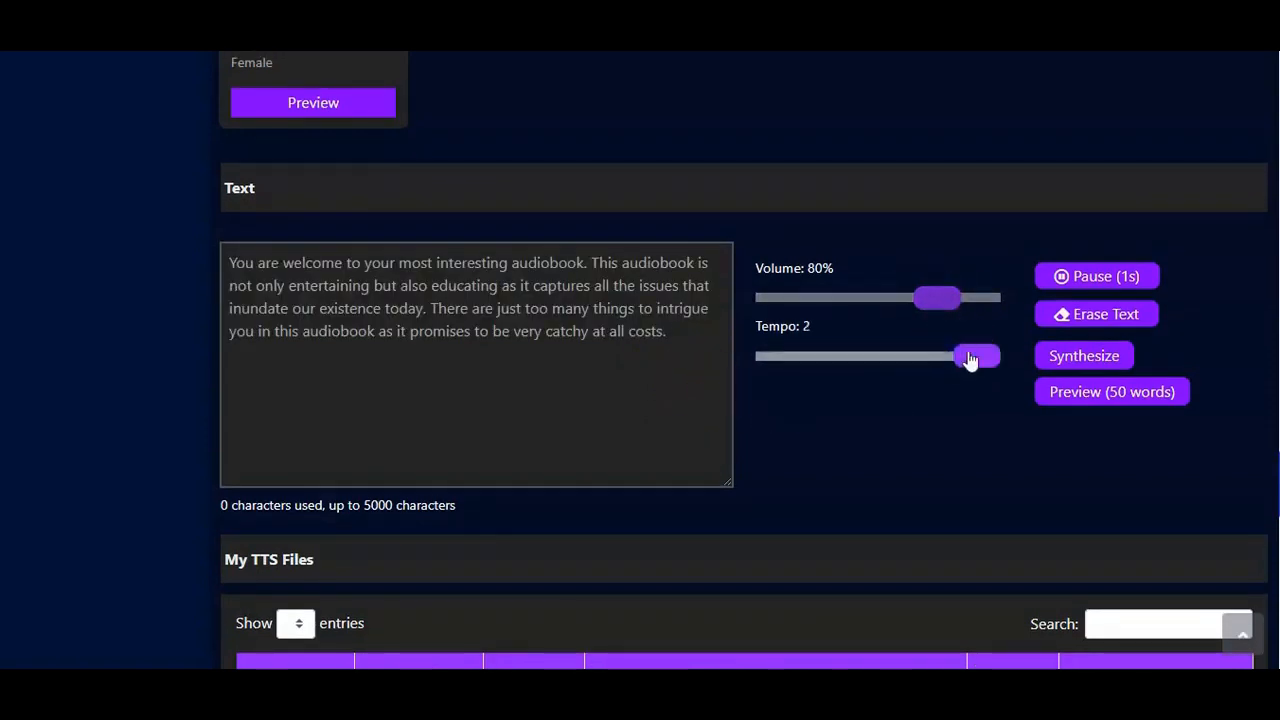
Step: Synthesize the transcribed text and play the new Kimberly file in the TTS Player, closing the player when done
click(1080, 360)
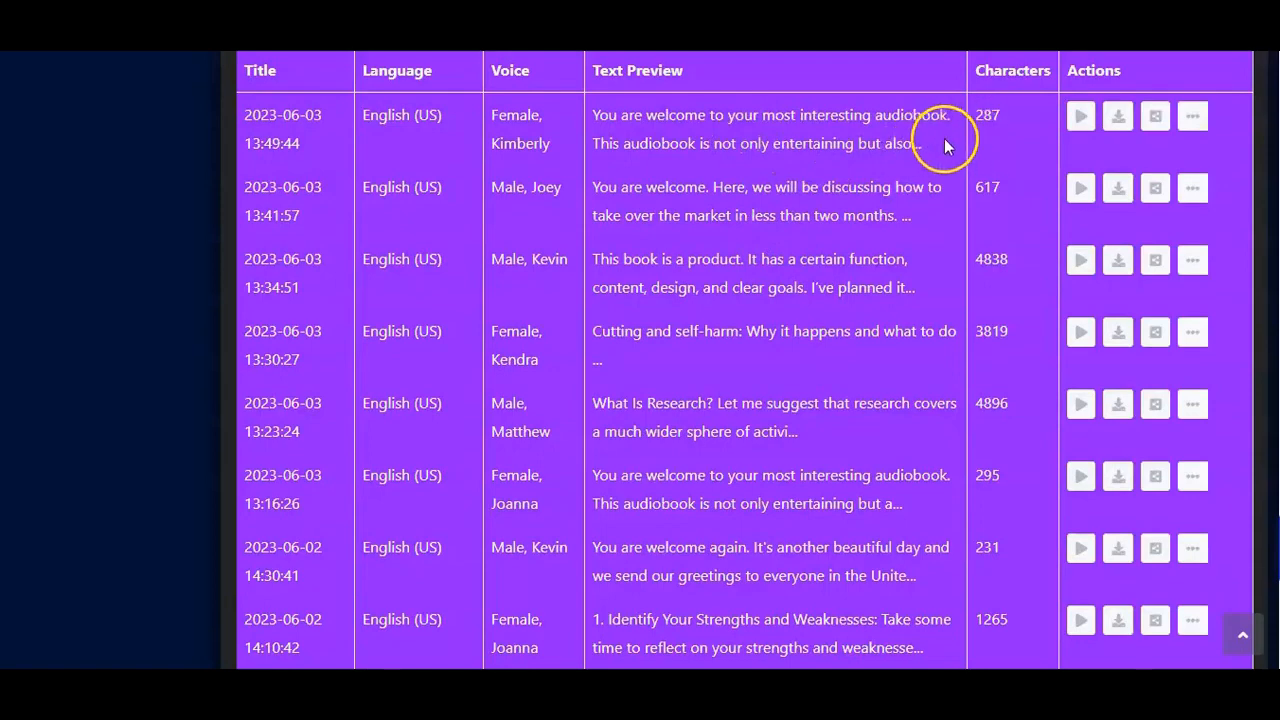
click(1080, 118)
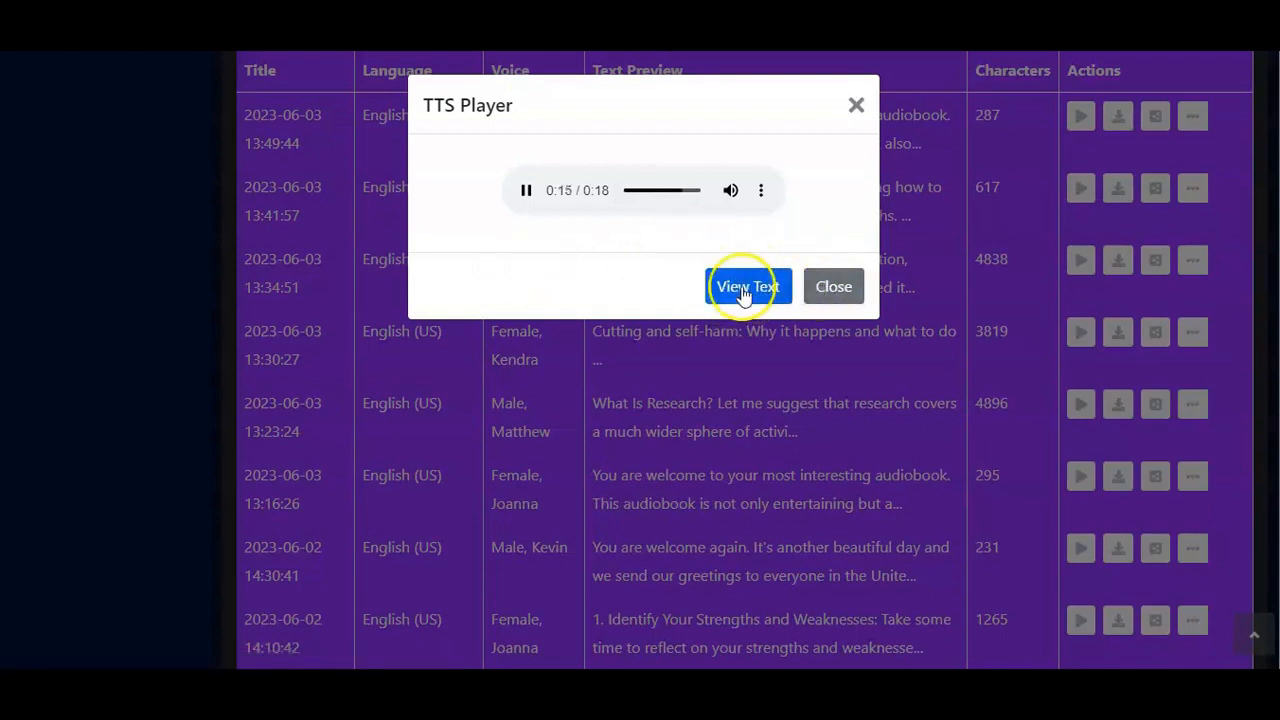
click(829, 290)
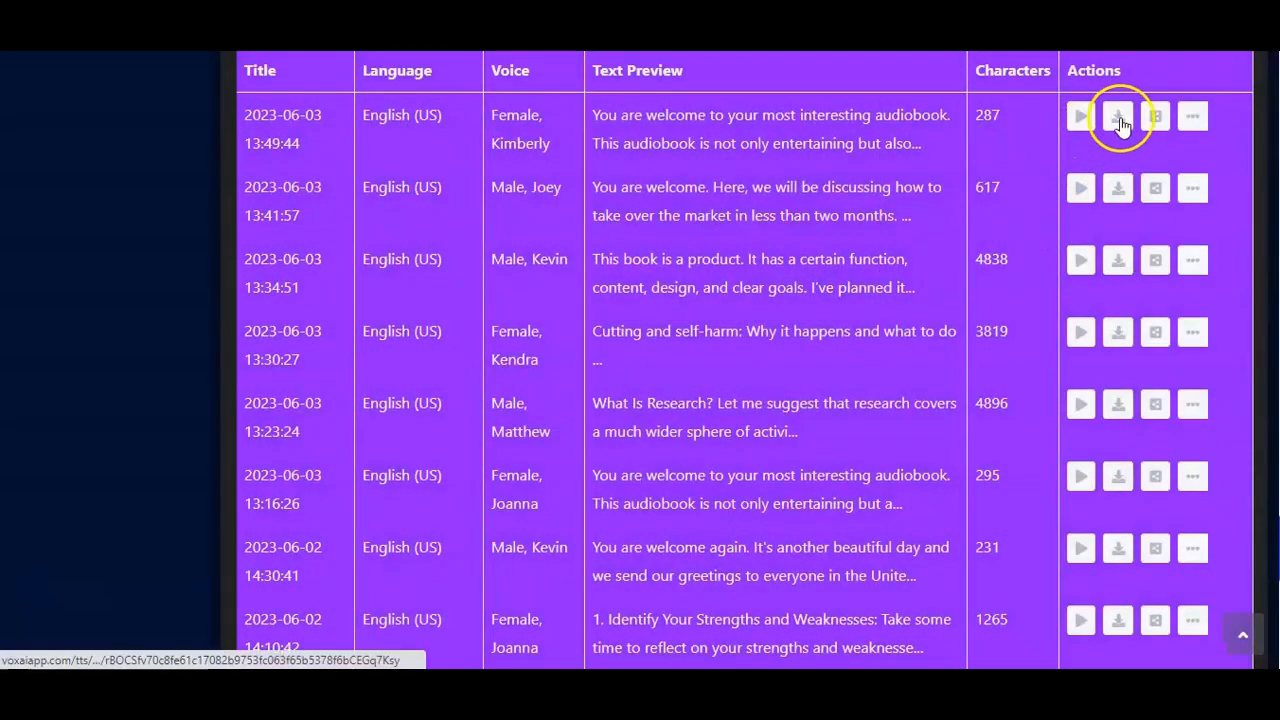
Step: Download the new Kimberly file as MP3, play it in Media Player and close the player
click(1120, 119)
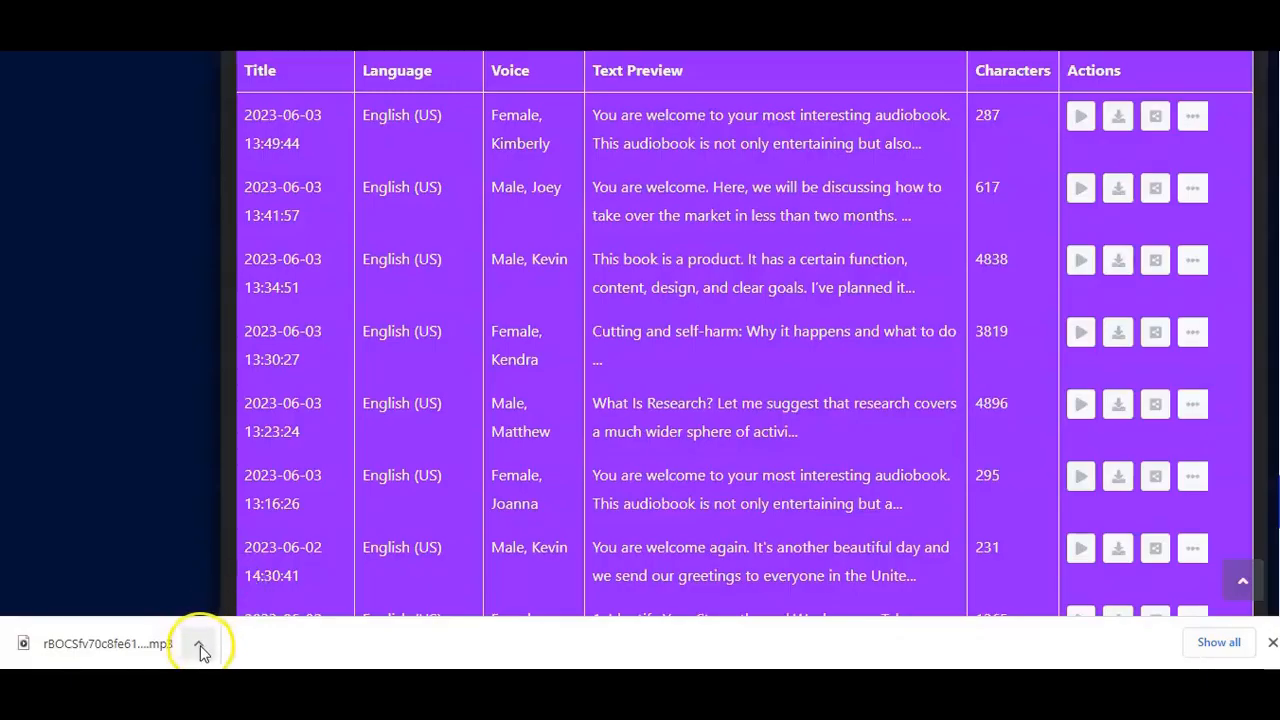
click(200, 646)
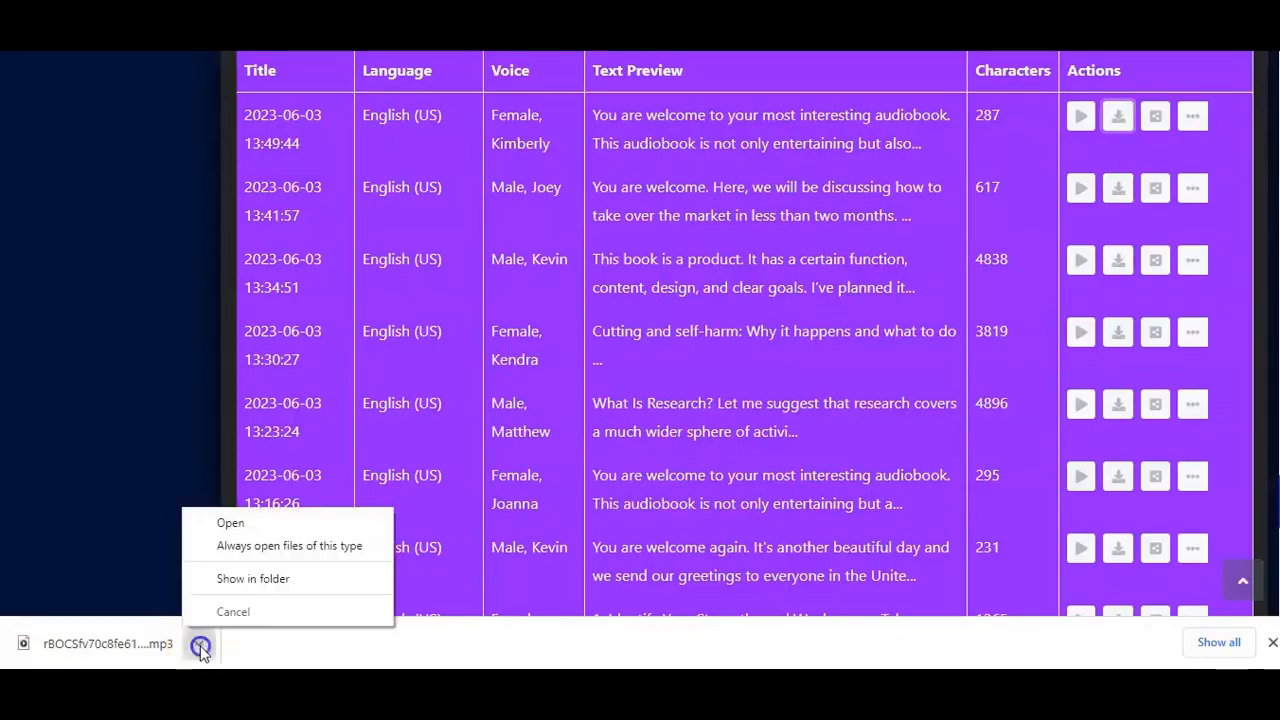
click(230, 522)
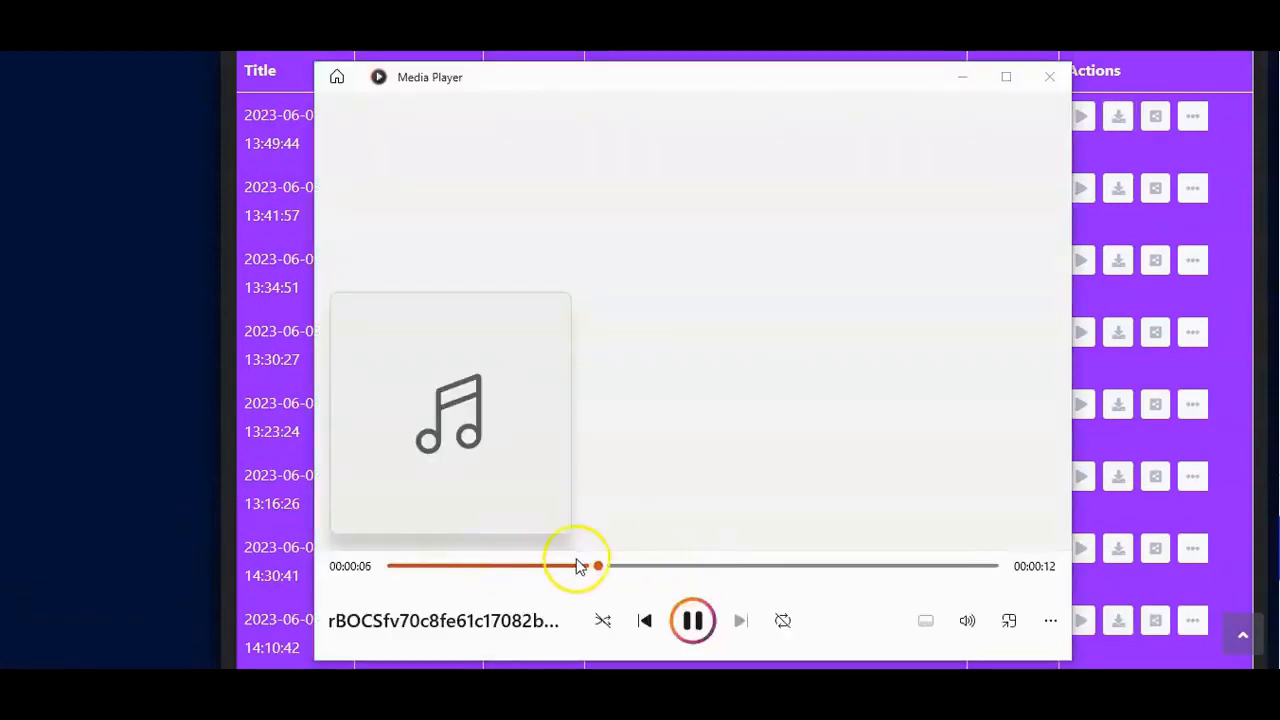
click(1049, 77)
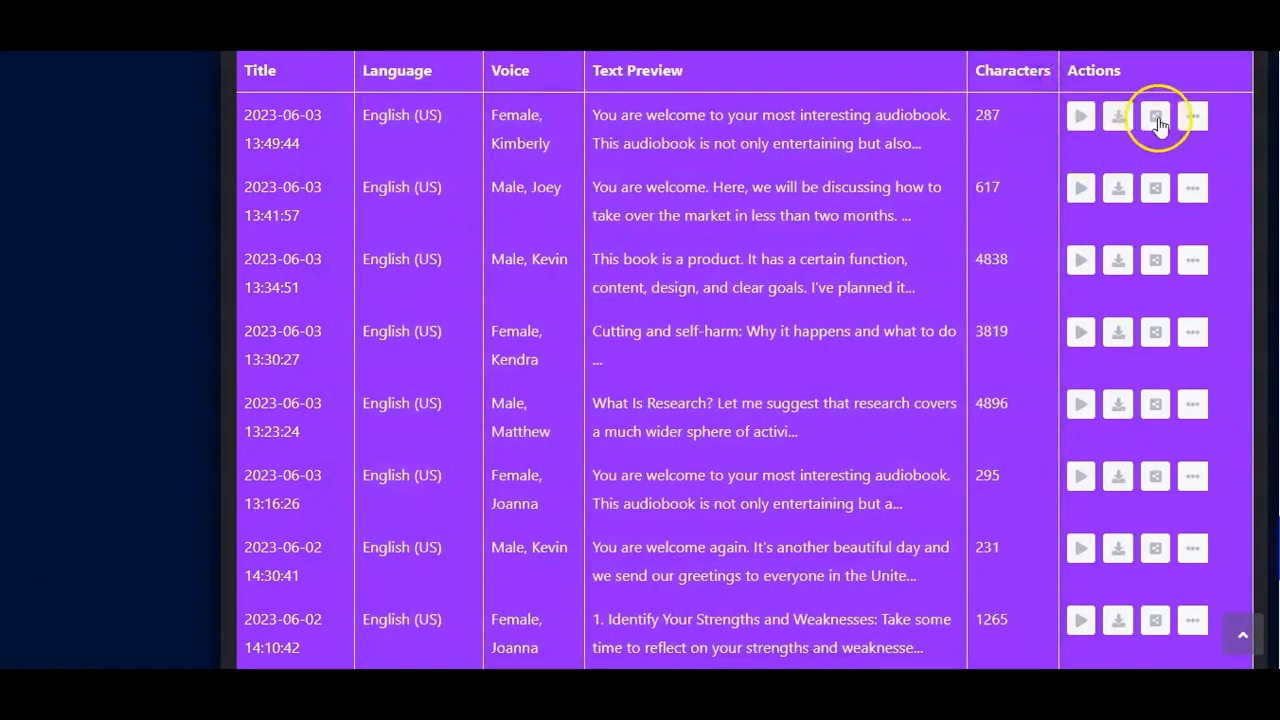
Step: Open the new Kimberly file's Embed & Share window, highlight part of the embed code, and close it
click(1154, 120)
drag(605, 349, 496, 282)
click(636, 386)
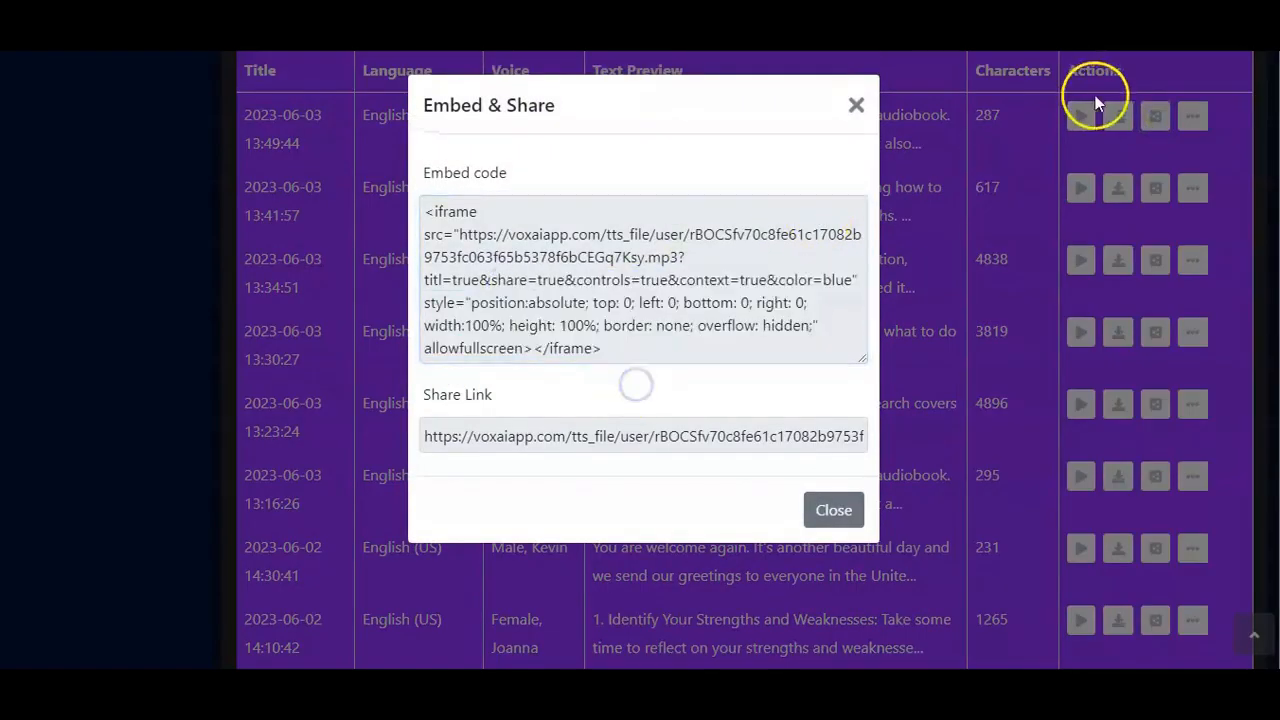
click(855, 110)
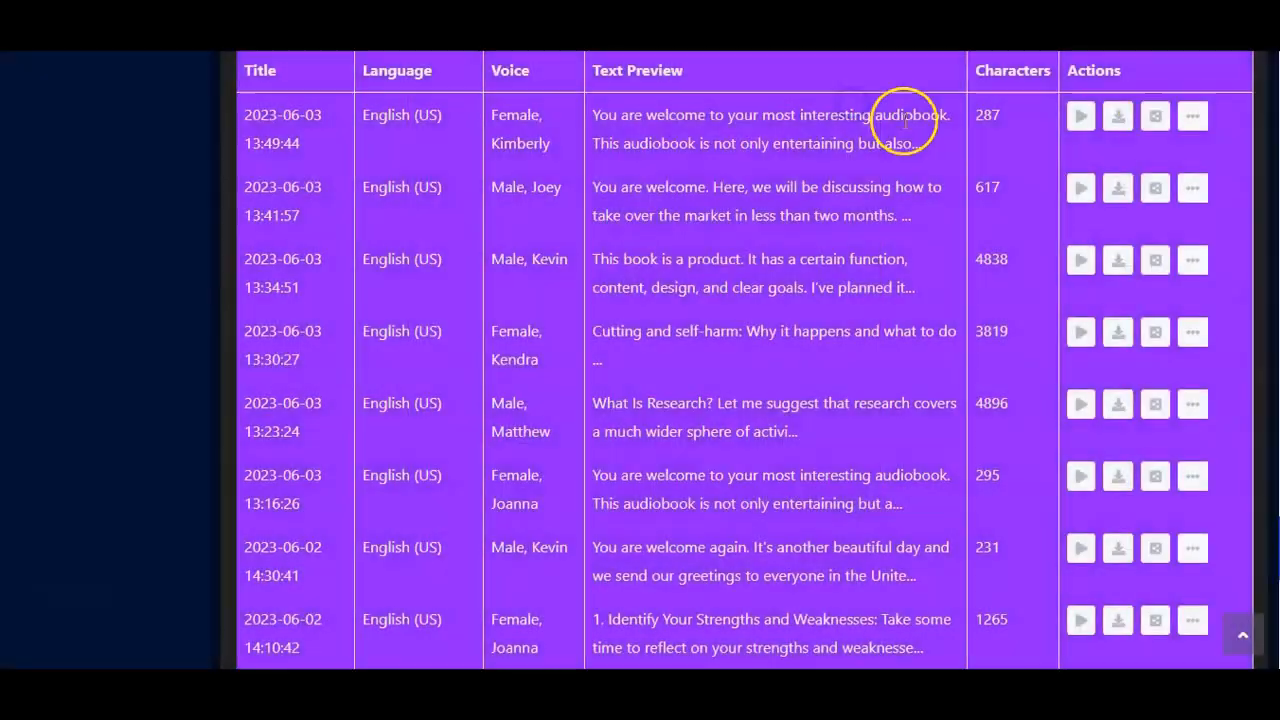
scroll(905, 124, up, 10)
scroll(905, 124, up, 10)
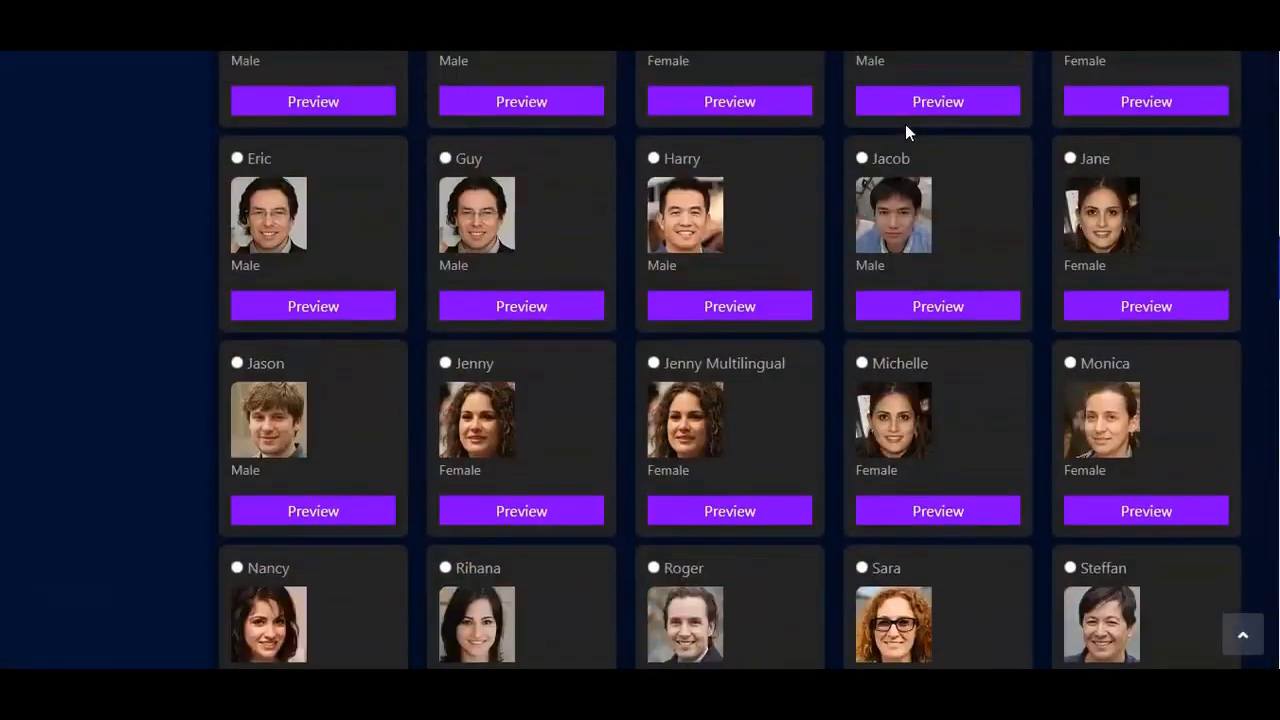
scroll(905, 128, up, 10)
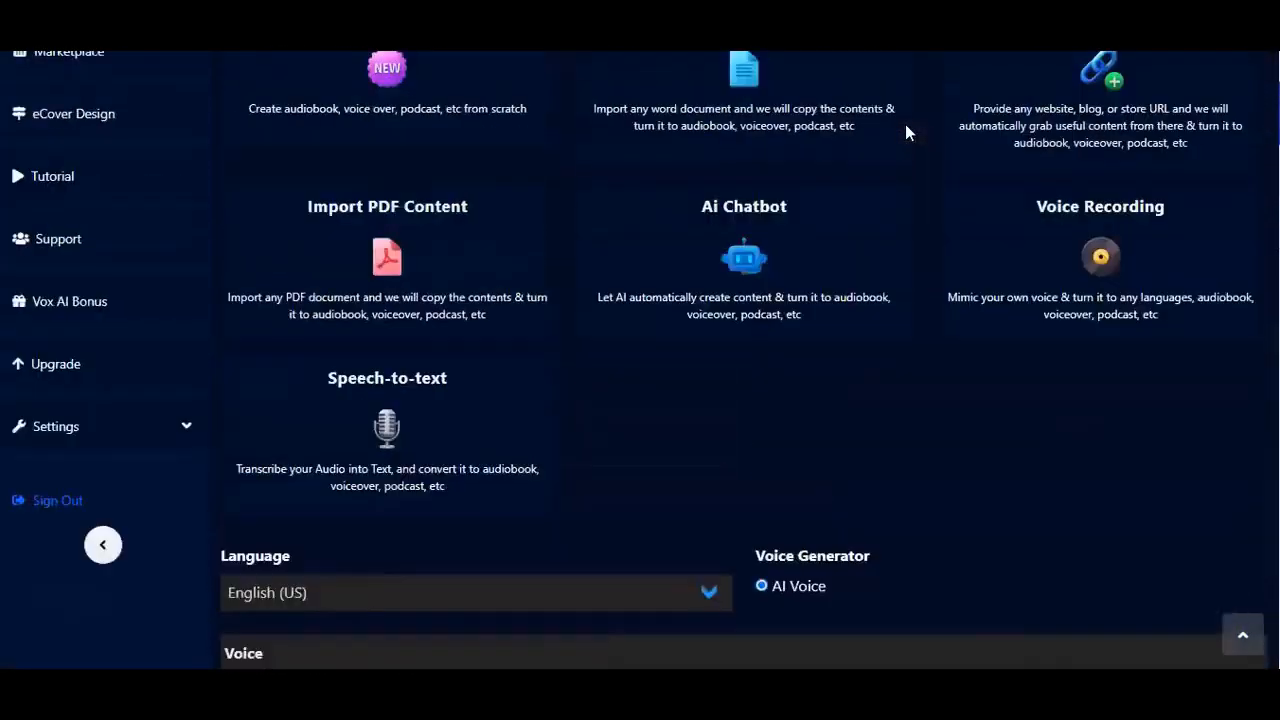
scroll(905, 132, down, 2)
scroll(905, 132, up, 2)
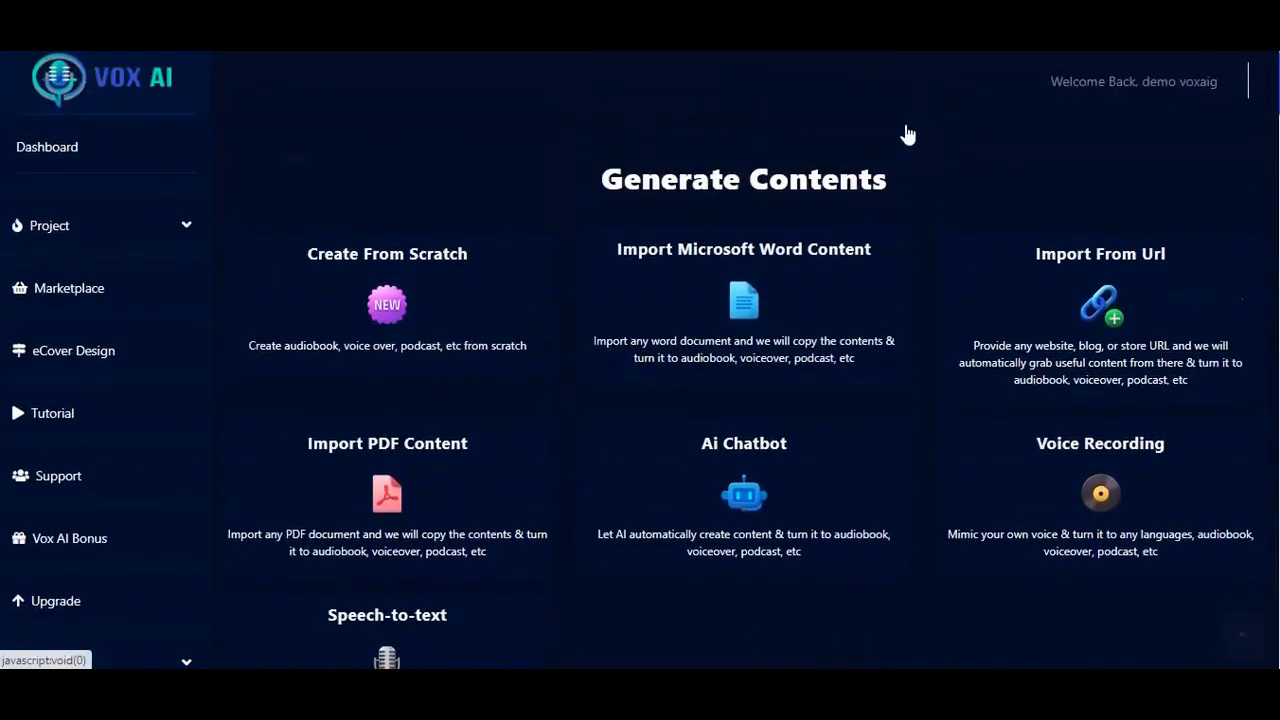
scroll(905, 131, down, 1)
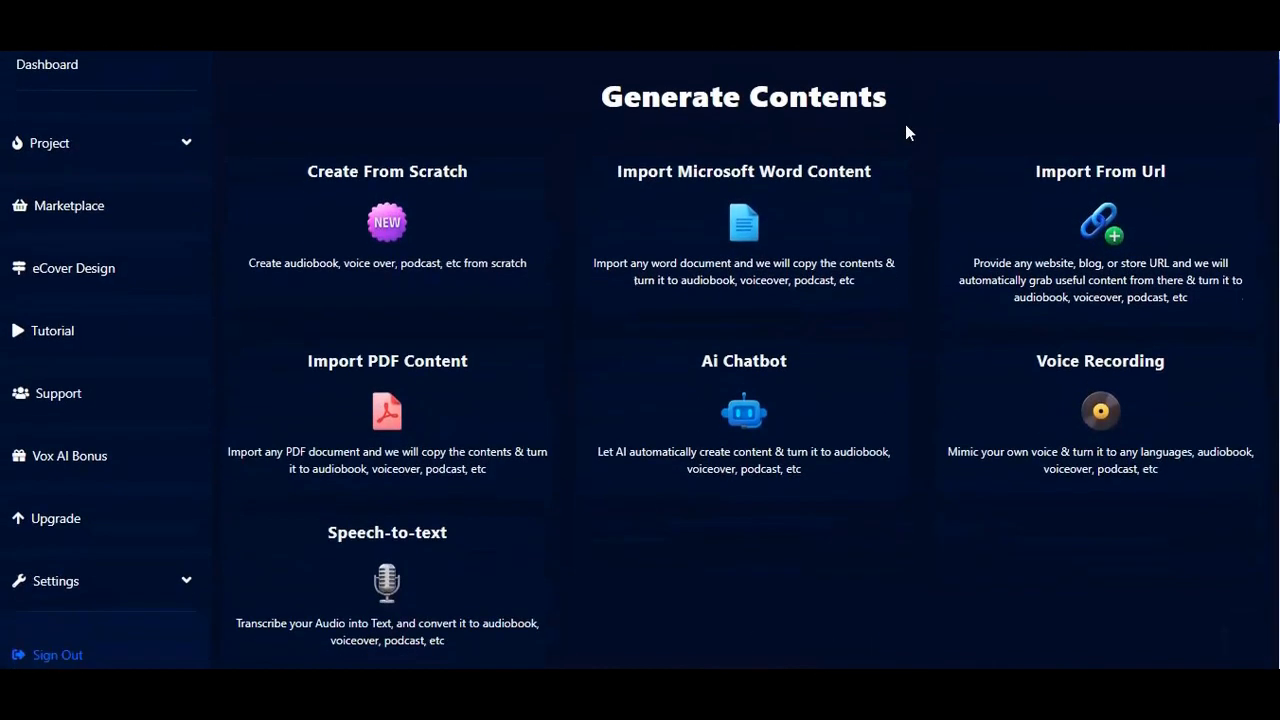